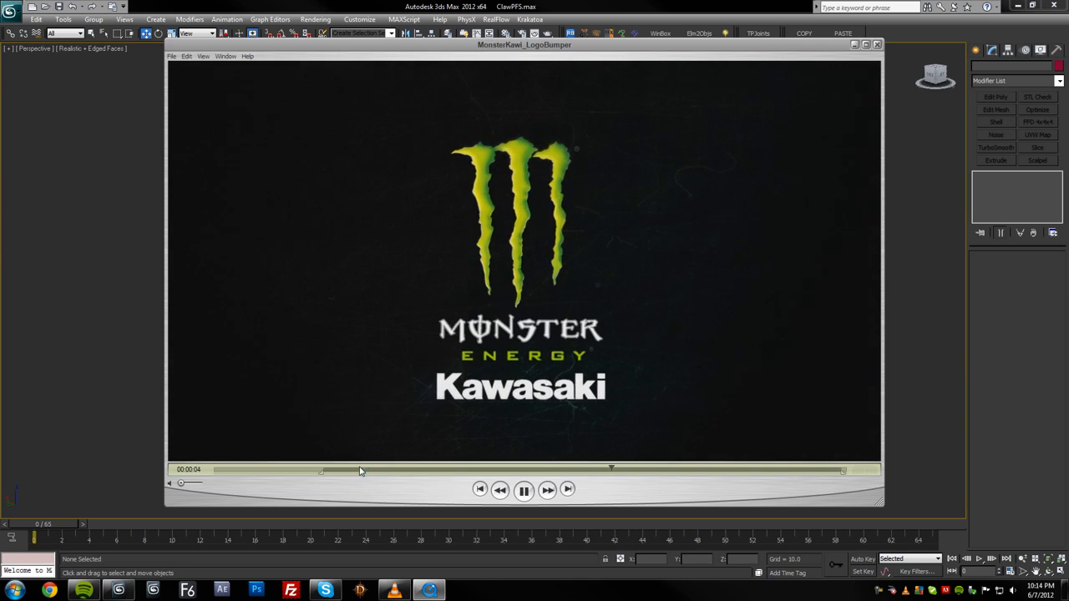
Scrub back through the MonsterKawi_LogoBumper reference clip to review the logo animation
left_click_drag(360, 472, 253, 470)
left_click_drag(410, 469, 322, 483)
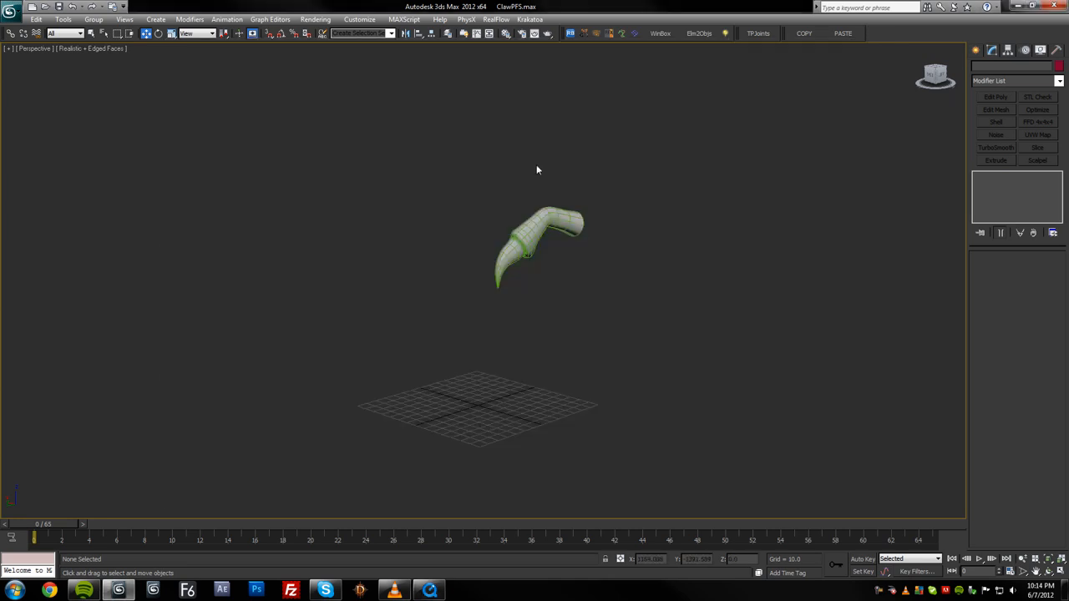
Open Particle View and arrange it beside the claw so both stay in sight
middle_click_drag(537, 167, 519, 171)
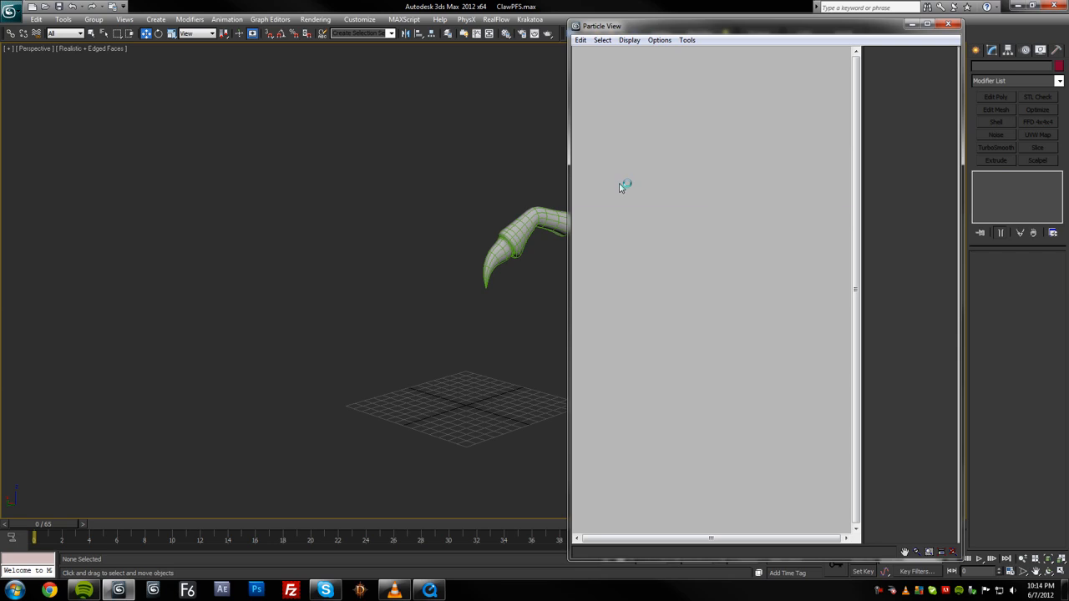
middle_click_drag(420, 202, 297, 225)
scroll(298, 226, "up", 2)
left_click_drag(601, 27, 601, 55)
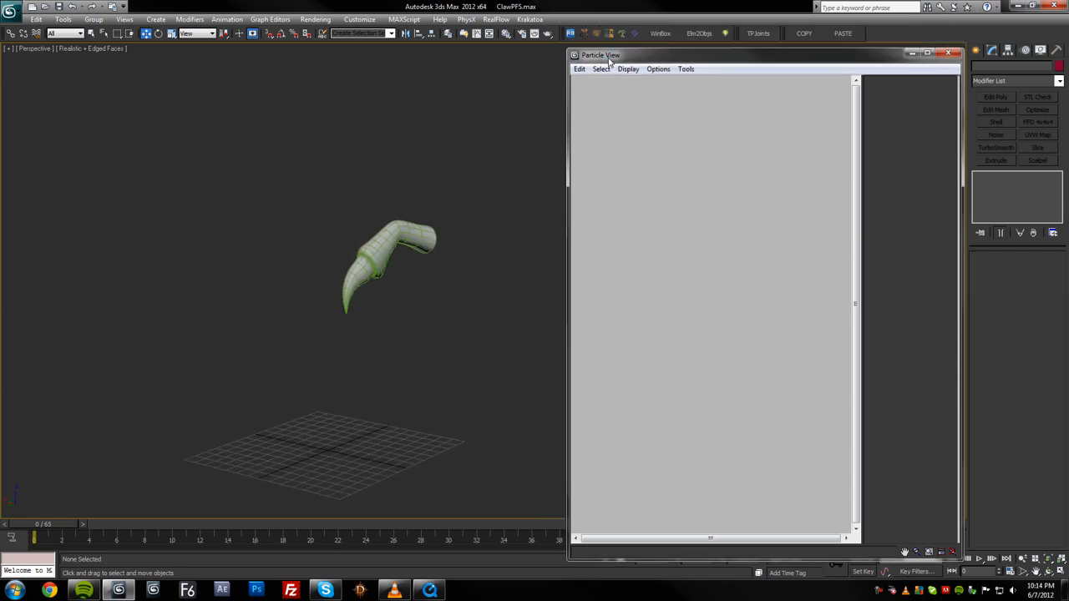
left_click_drag(0, 0, 0, 0)
Play back the claw's animation in the Perspective view to check its swiping motion
middle_click_drag(427, 357, 364, 340, "alt")
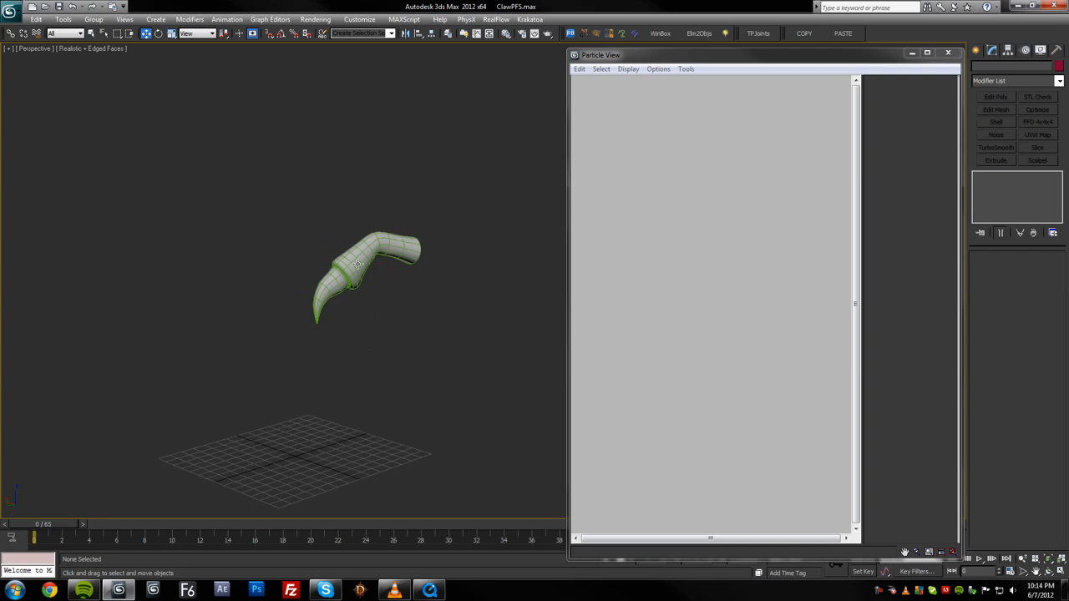
middle_click_drag(100, 498, 159, 451)
key("/")
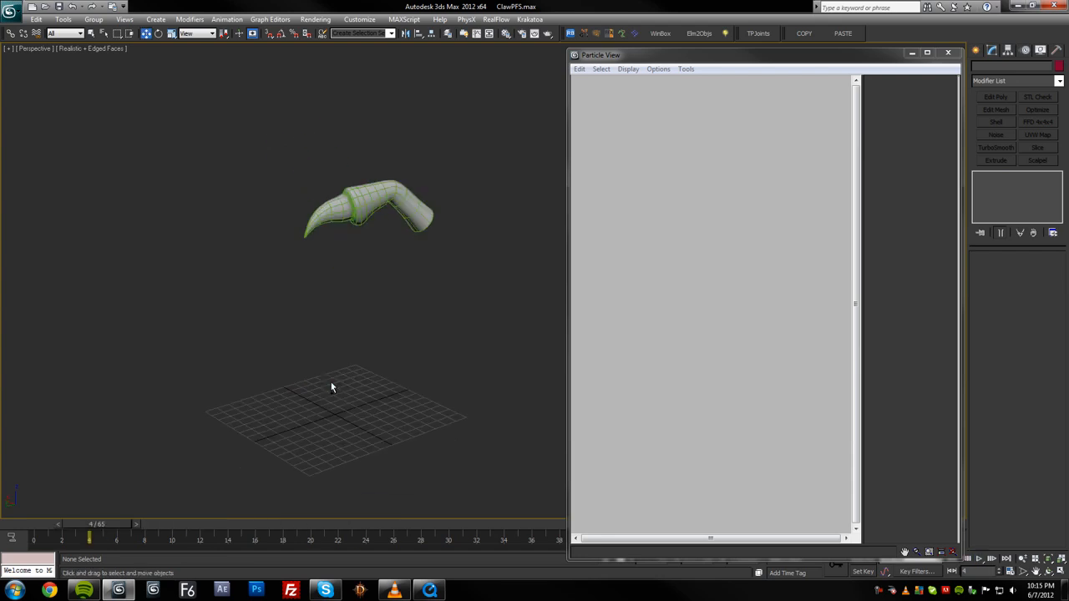
Draw a large upright plane in the Front view, covering the area around the claw
right_click(356, 358)
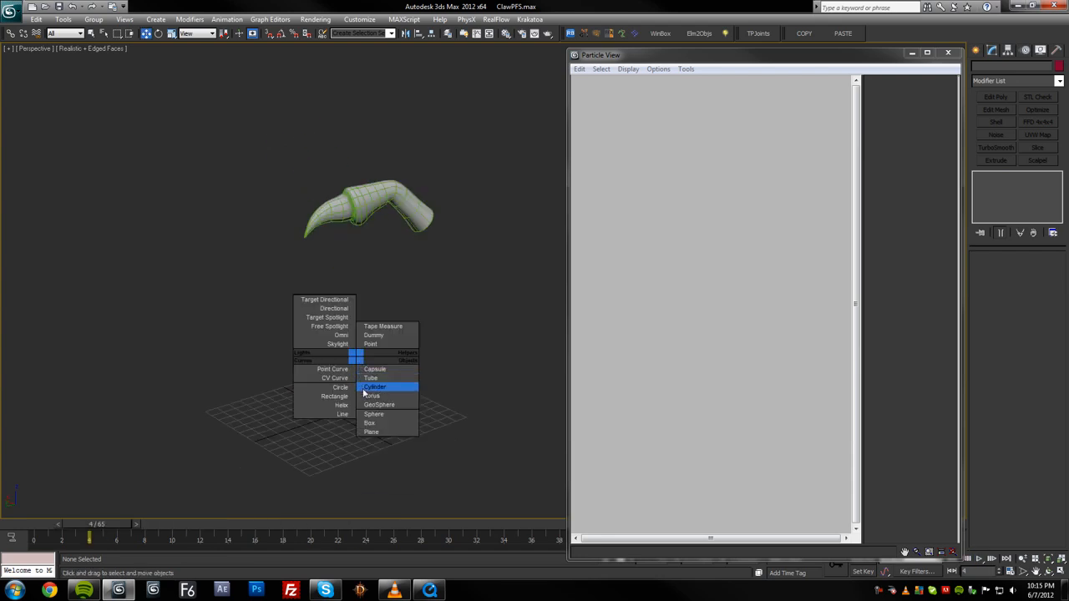
left_click(394, 387)
key("alt+w")
key("alt+w")
key("f")
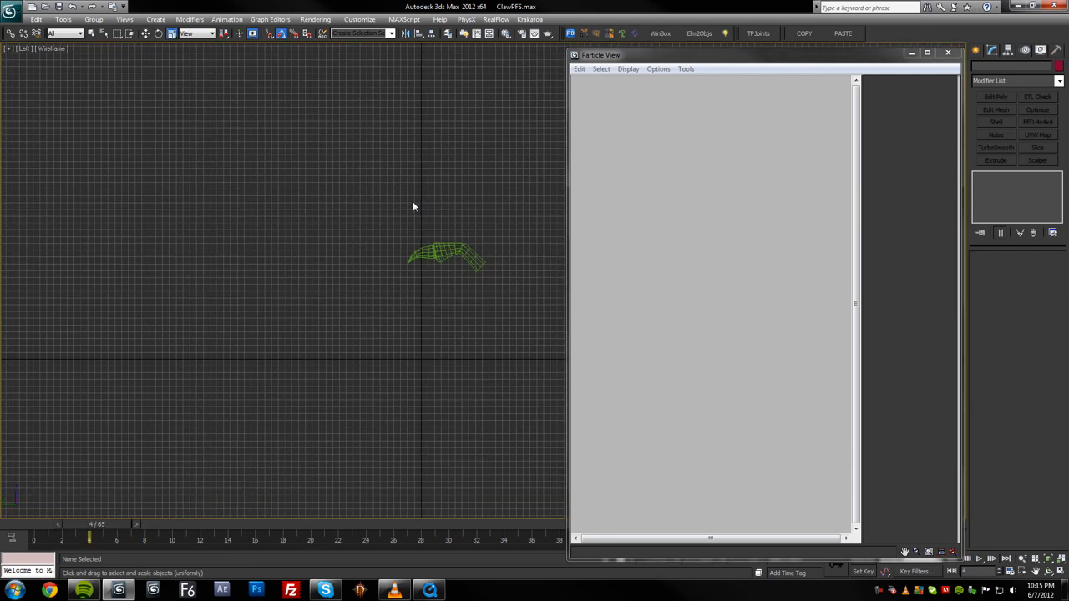
middle_click_drag(492, 215, 391, 261)
right_click(391, 261)
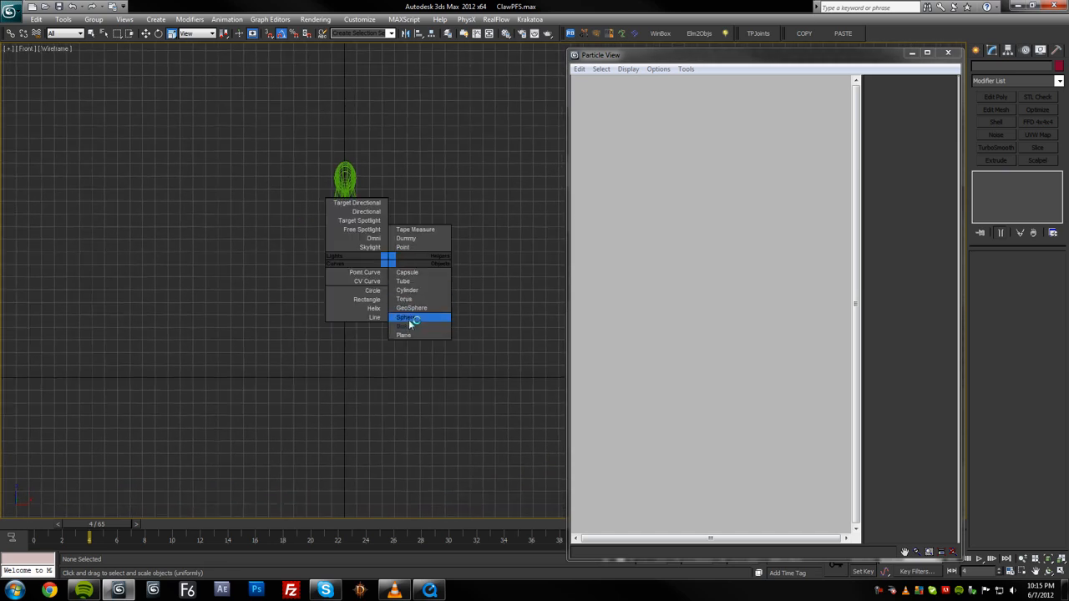
left_click(406, 326)
right_click(406, 325)
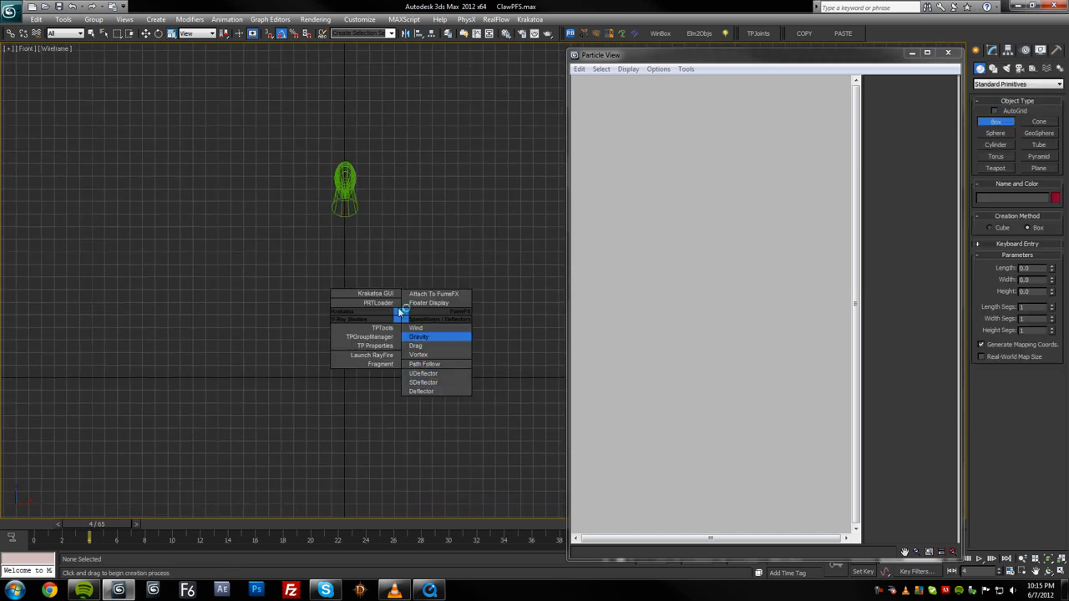
right_click(392, 240)
left_click(408, 313)
left_click_drag(167, 84, 460, 458)
Centre the plane on the claw and position it in depth across the claw's swiping path
key("w")
left_click_drag(329, 258, 380, 211)
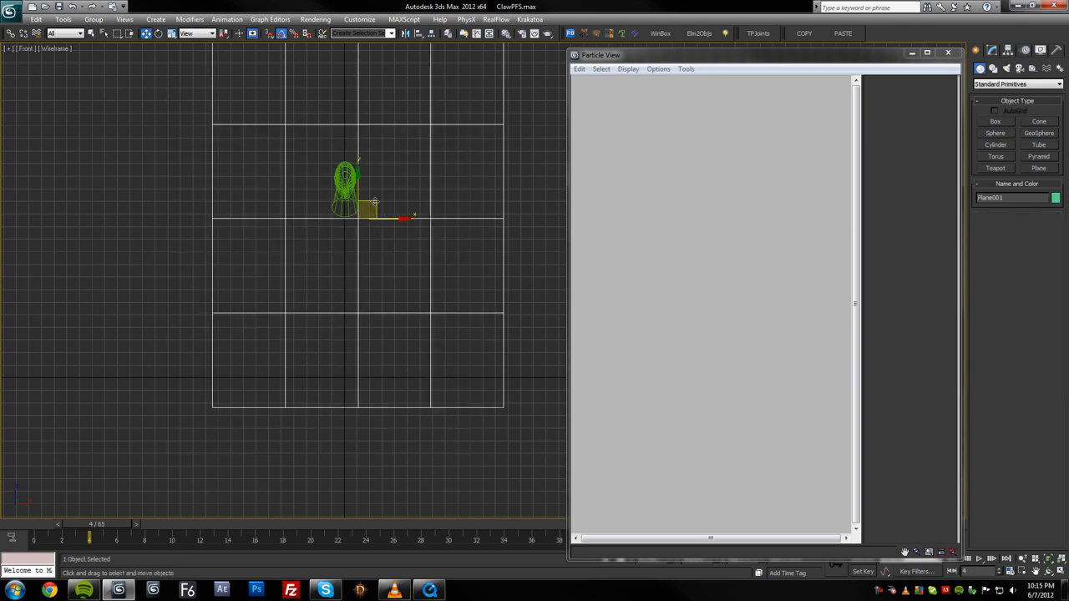
key("alt+w")
left_click(439, 424)
key("alt+w")
middle_click_drag(439, 424, 421, 304, "alt")
scroll(411, 346, "down", 5)
scroll(419, 328, "up", 5)
mouse_move(346, 255)
left_mouse_down()
mouse_move(329, 258)
mouse_move(343, 259)
left_mouse_up()
Scrub and play the animation to check where the claw passes through the plane
left_click_drag(115, 523, 292, 526)
middle_click_drag(335, 319, 301, 250, "alt")
key("/")
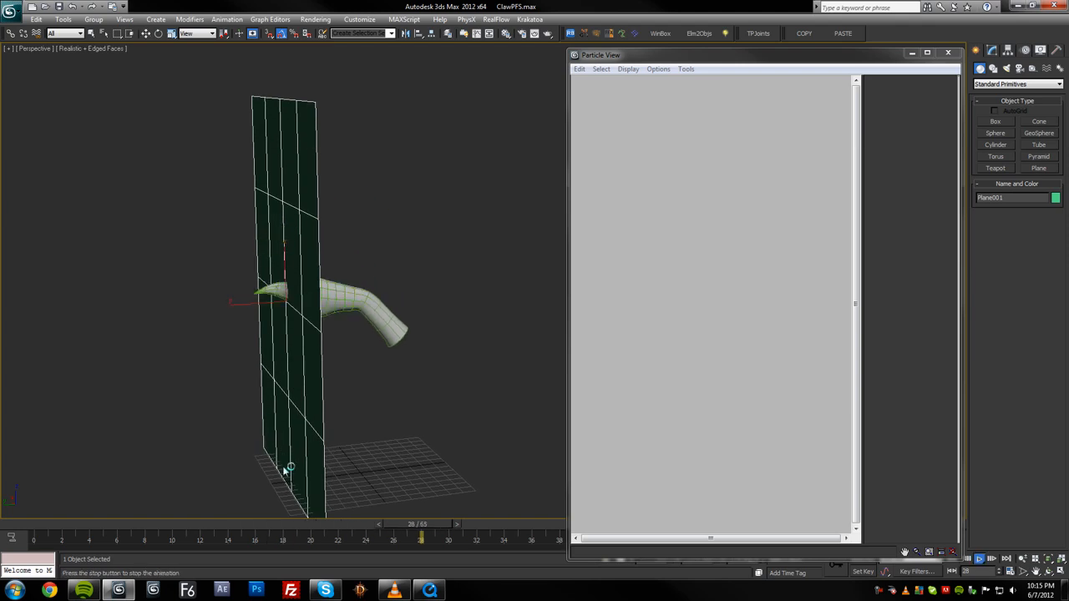
left_click_drag(218, 522, 456, 522)
key("/")
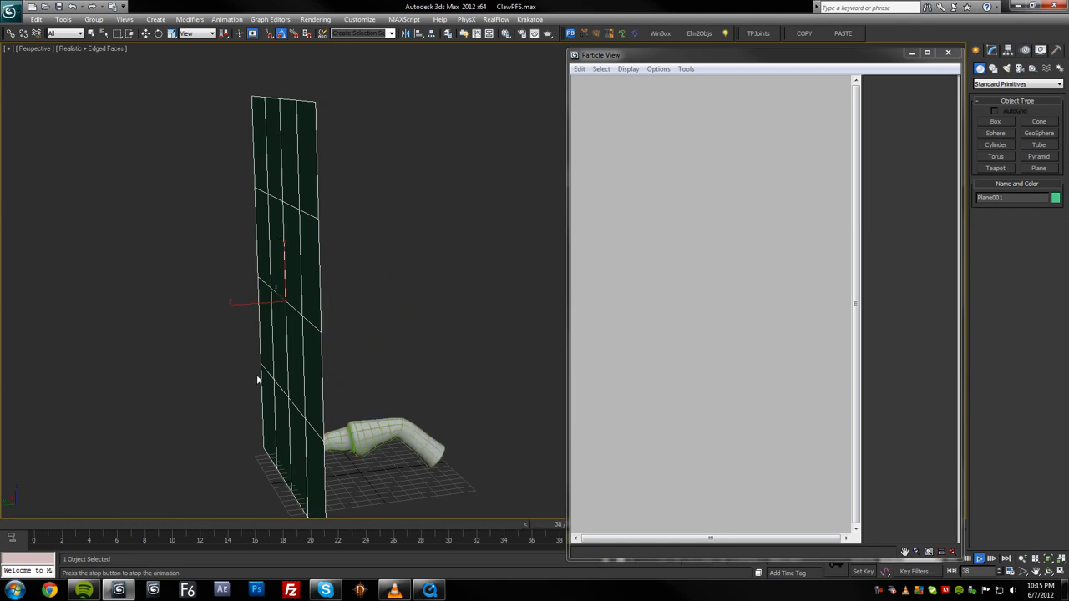
key("/")
Put the plane on a new layer named Sheet and hide that layer
middle_click_drag(239, 499, 395, 393, "alt")
scroll(388, 384, "down", 3)
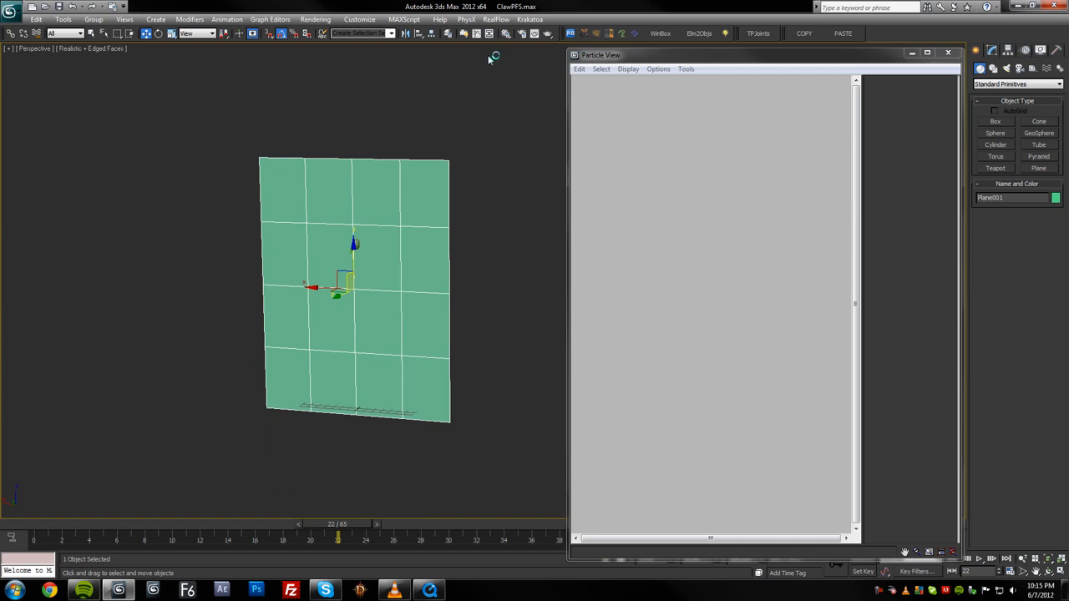
left_click(448, 34)
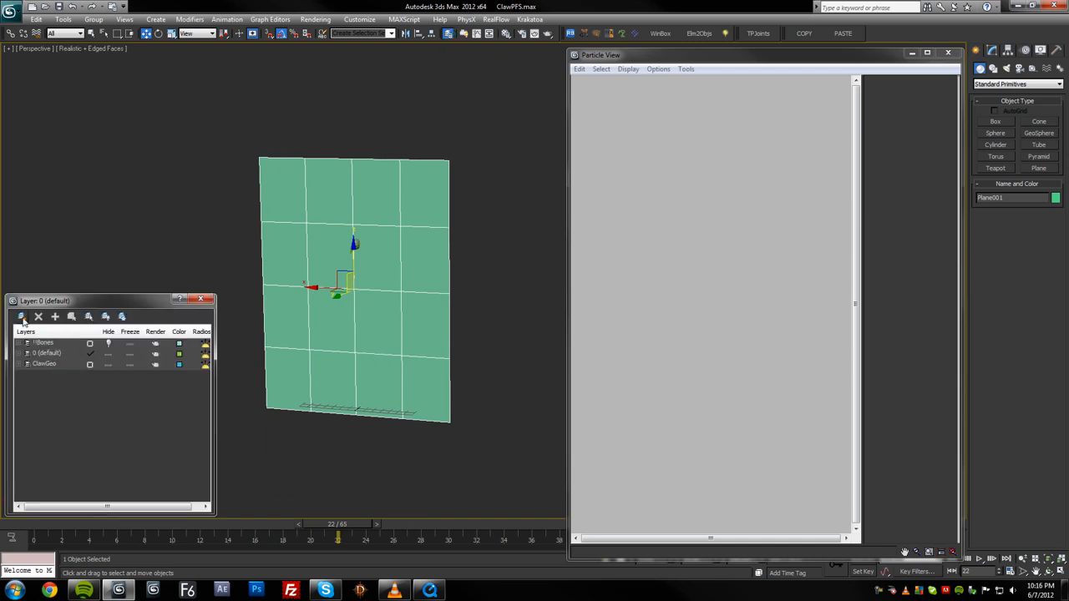
left_click(55, 316)
left_click(46, 375)
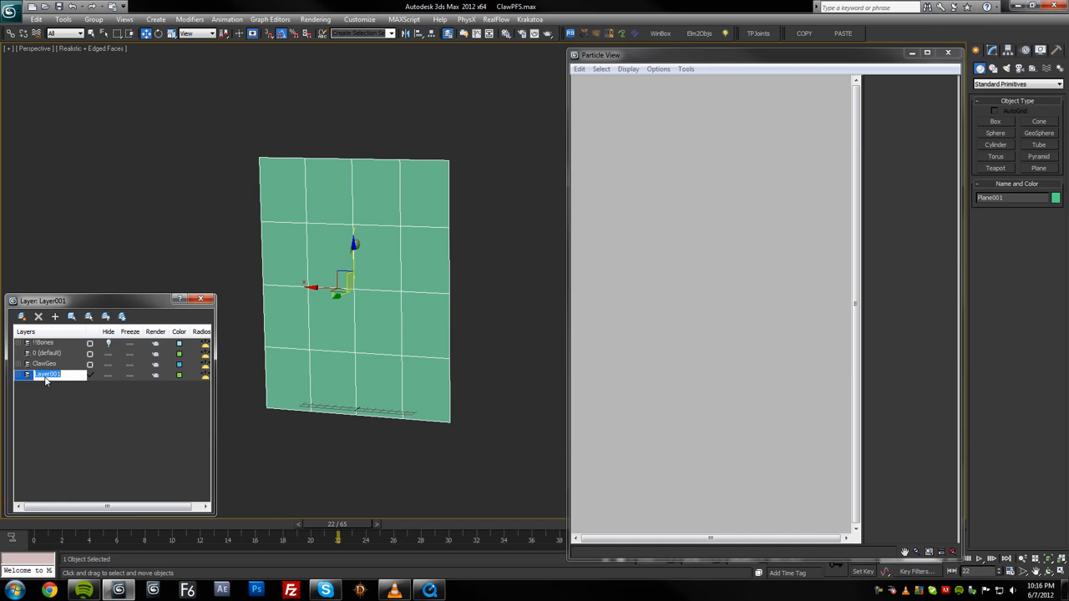
type("Sheet")
key("Return")
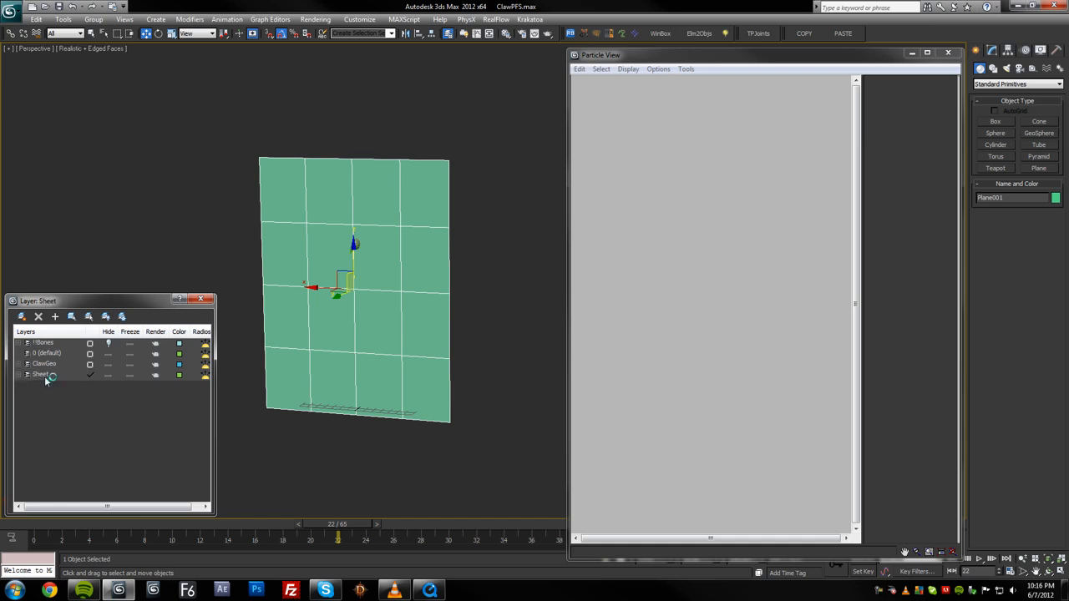
left_click(107, 375)
Create a new PhysX Flow particle system in Particle View
middle_click_drag(184, 299, 197, 303, "alt")
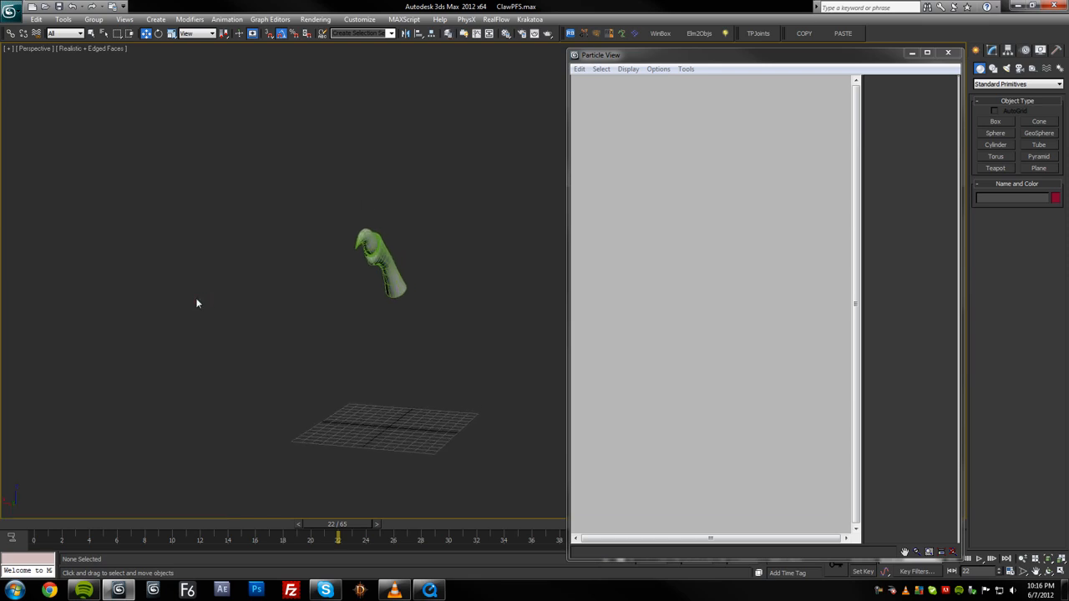
middle_click_drag(379, 320, 333, 272, "alt")
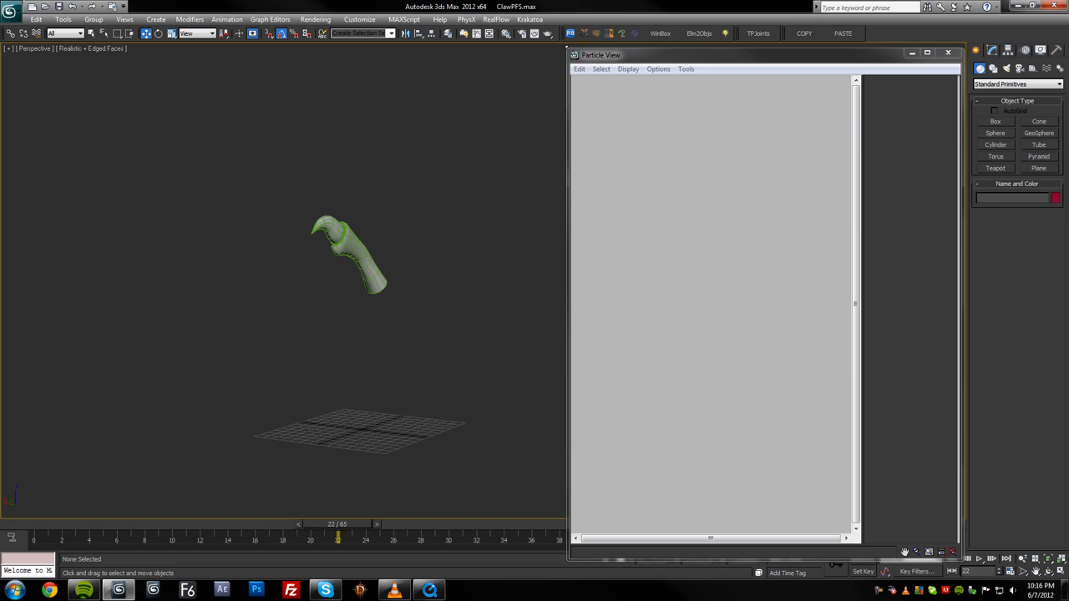
right_click(722, 155)
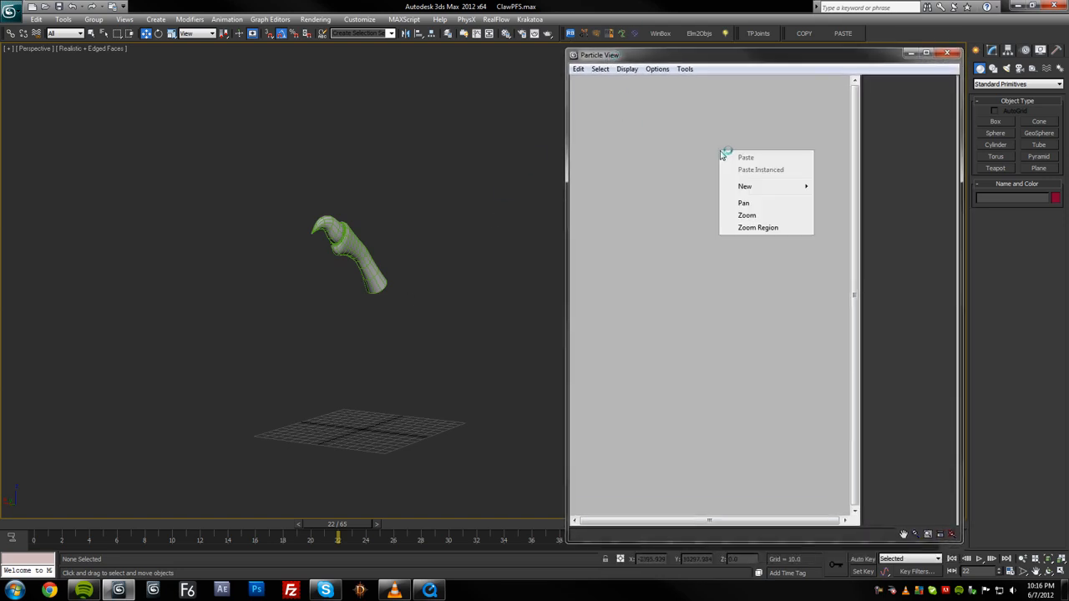
mouse_move(746, 188)
mouse_move(875, 189)
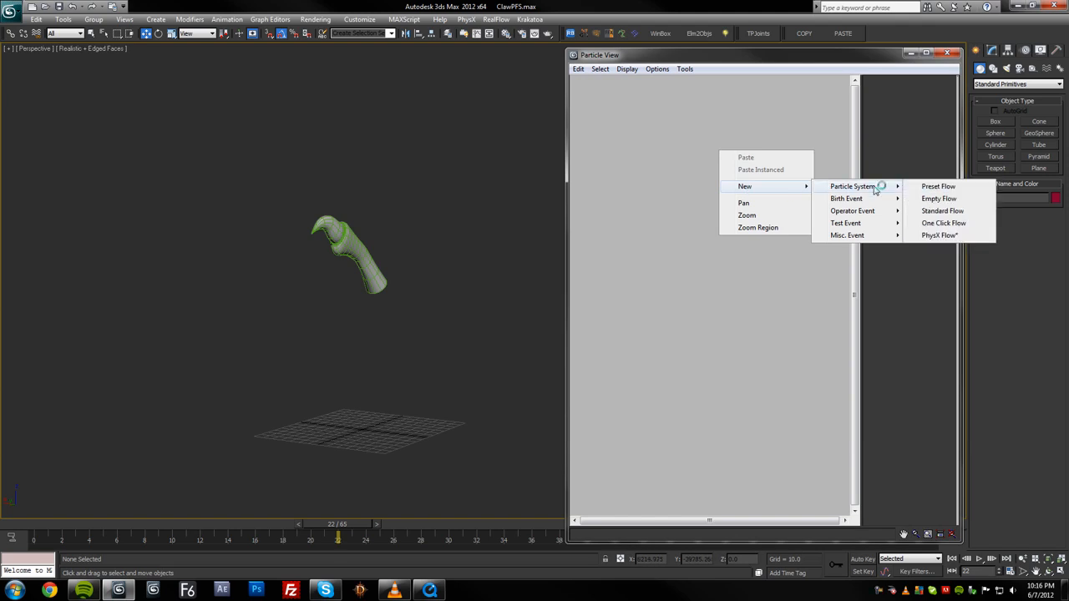
left_click(940, 236)
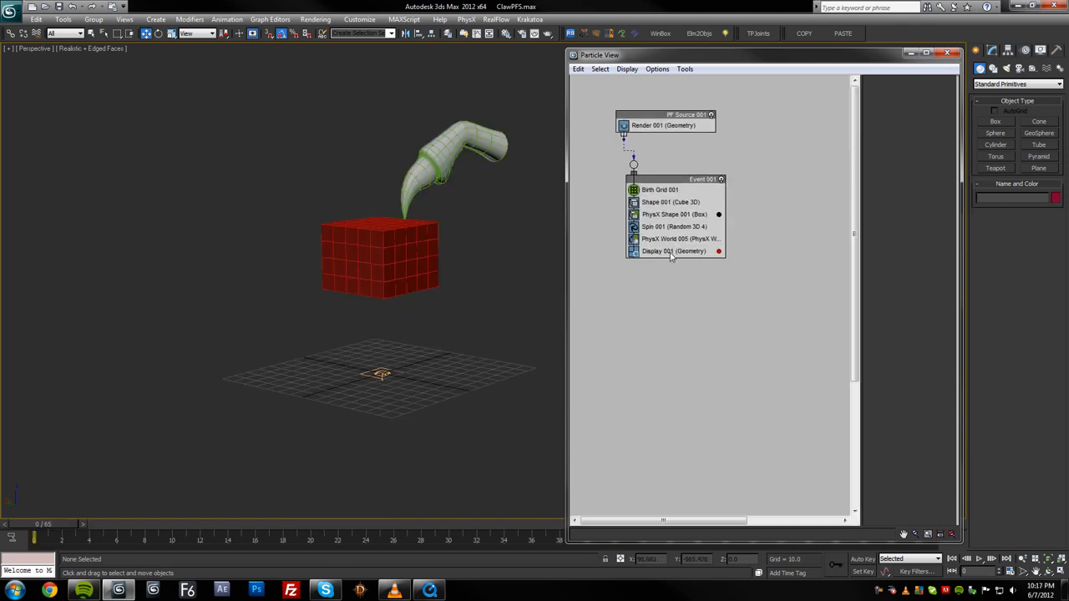
Unhide the Sheet layer to use the plane as a size reference for the particle grid
key("F3")
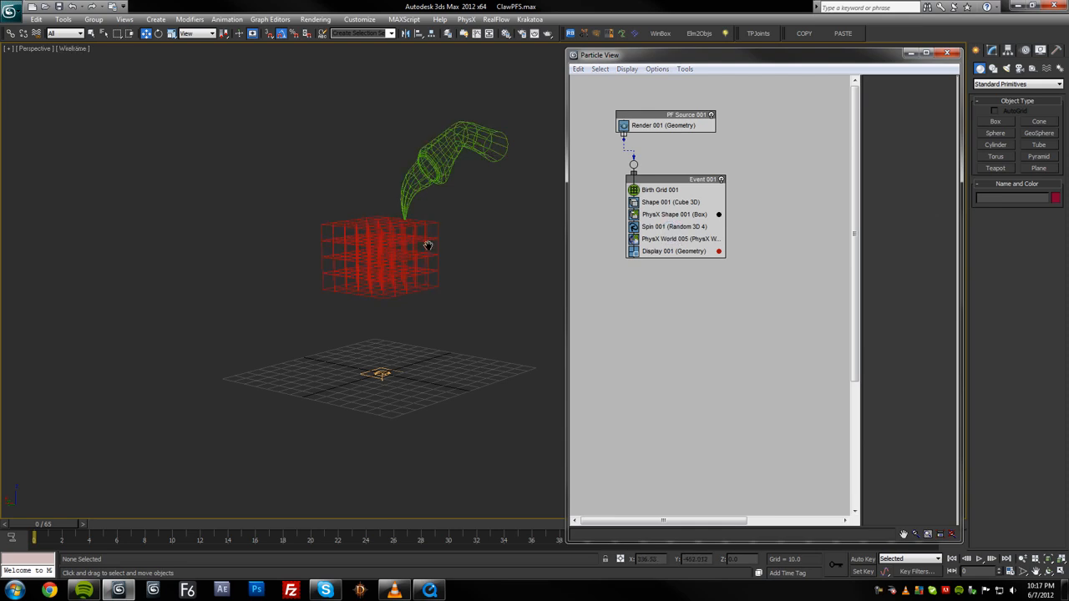
middle_click_drag(426, 241, 428, 266)
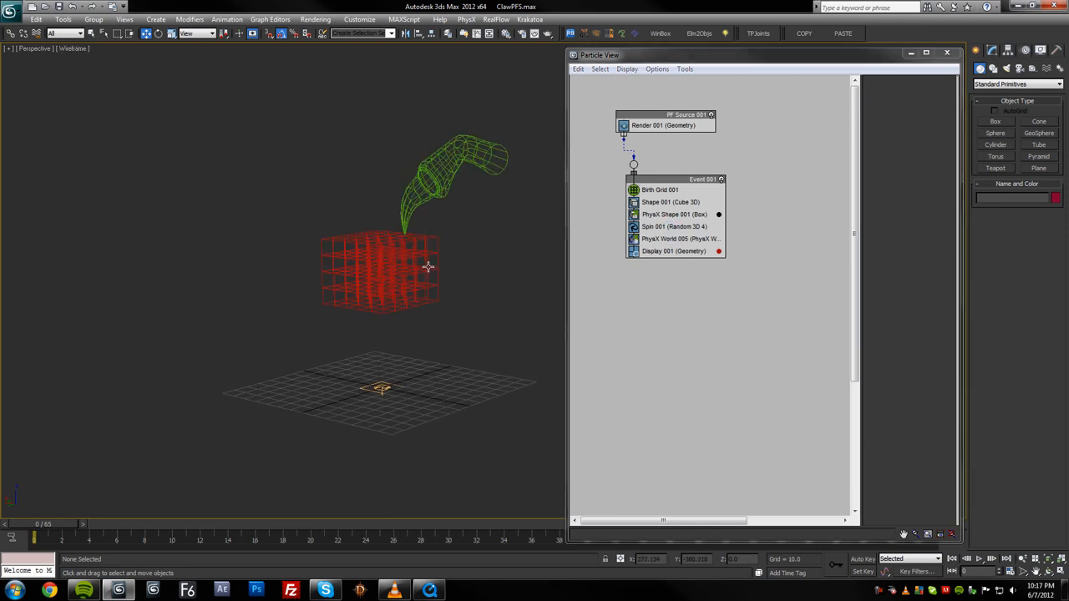
left_click(449, 34)
left_click(109, 386)
mouse_move(353, 367)
middle_mouse_down("alt")
mouse_move(386, 378)
mouse_move(448, 365)
mouse_move(425, 380)
mouse_move(424, 395)
middle_mouse_up("alt")
key("F3")
key("F3")
Move the Birth Grid down toward the lower edge of the sheet in the Front view
key("alt+w")
left_click(367, 102)
key("alt+w")
scroll(386, 145, "down", 2)
key("g")
mouse_move(385, 180)
middle_mouse_down()
mouse_move(441, 219)
mouse_move(390, 201)
middle_mouse_up()
scroll(441, 223, "up", 2)
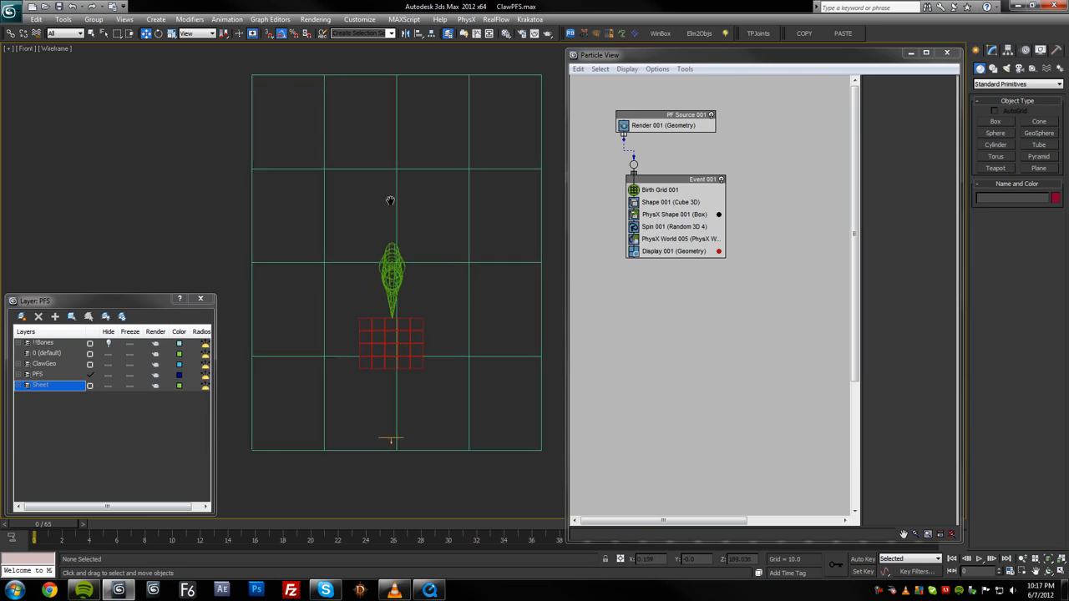
left_click(413, 323)
left_click_drag(403, 343, 404, 388)
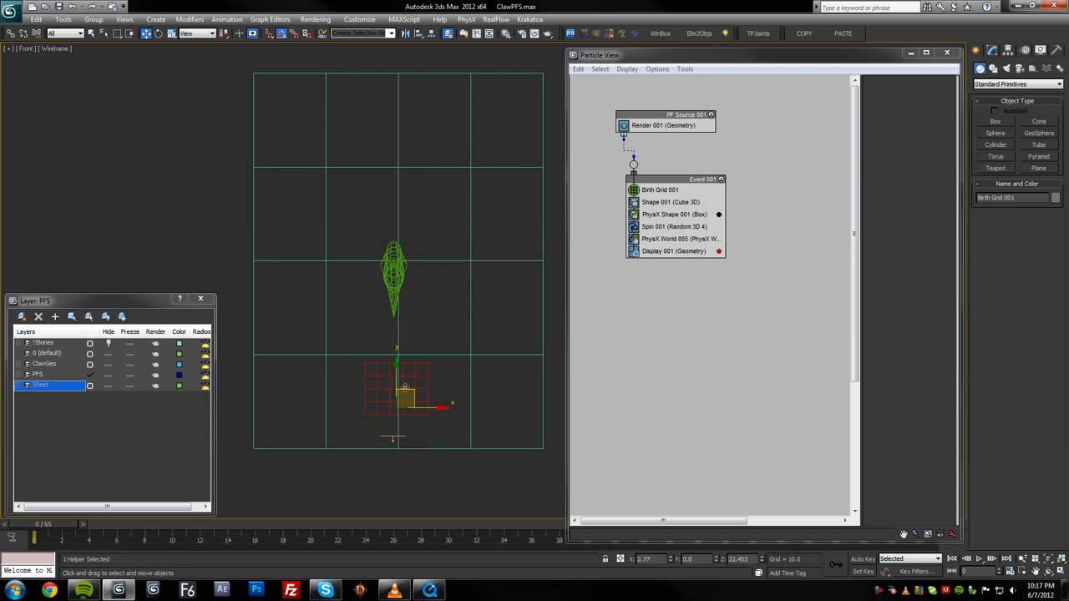
Enlarge the Birth Grid icon to a width of about 230 and a height of about 285.5
left_click(992, 50)
middle_click_drag(456, 355, 446, 340)
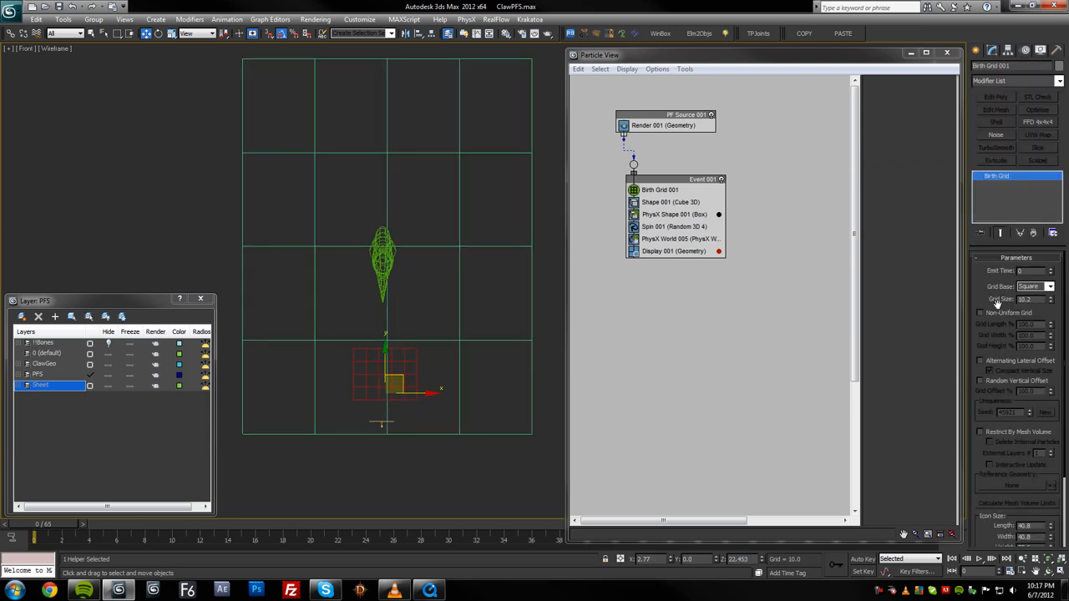
scroll(1058, 373, "down", 3)
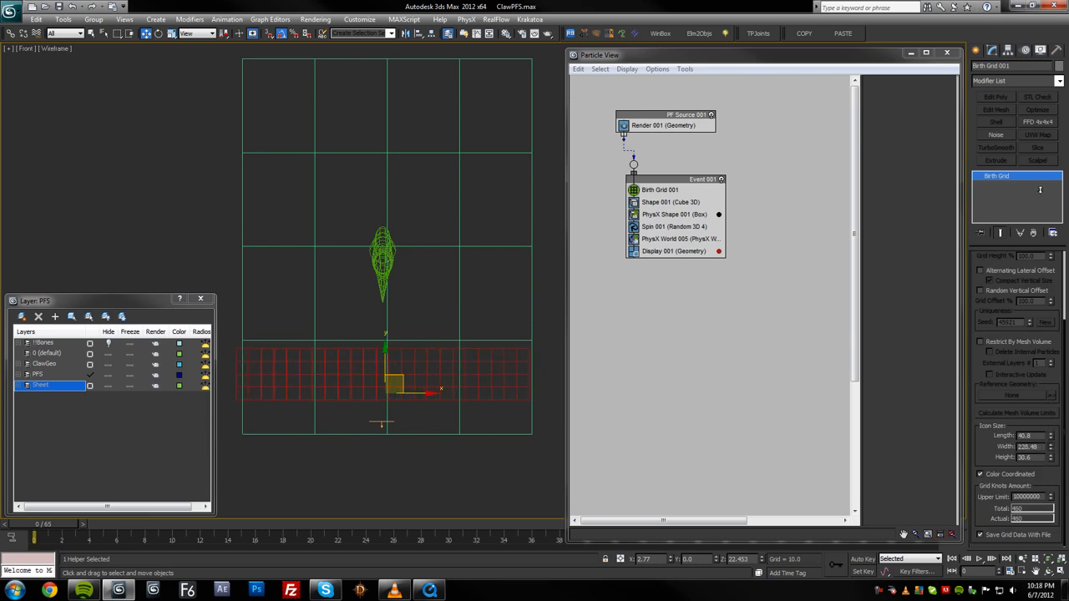
left_click_drag(1050, 419, 1046, 83)
left_click_drag(1052, 162, 1055, 127)
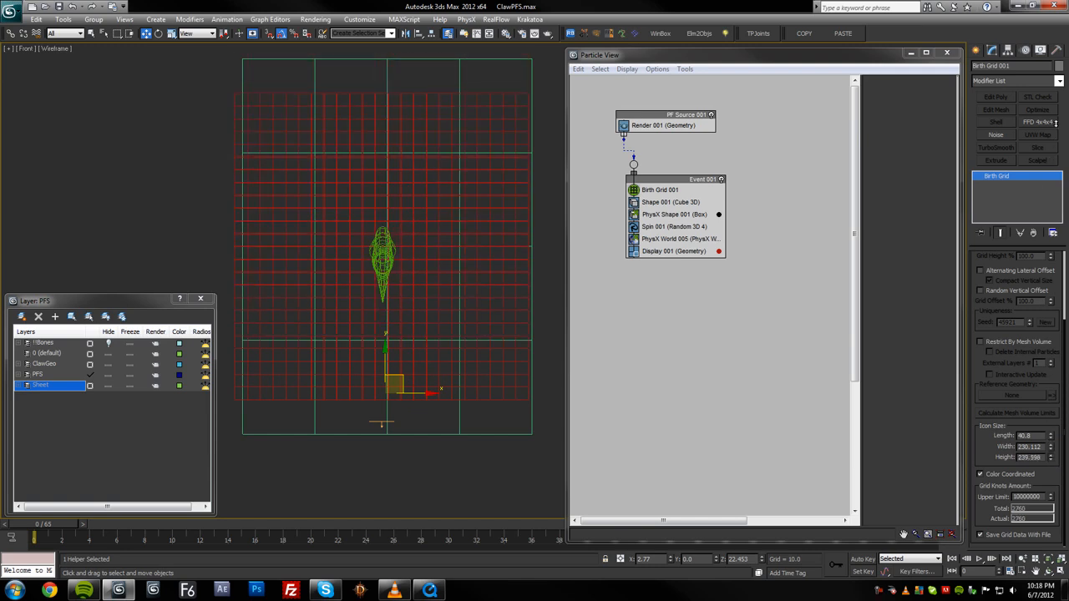
left_click_drag(1054, 47, 1054, 44)
Align the Birth Grid with the sheet's lower edge and enlarge its icon to about 243.9 wide and 308.3 high
middle_click_drag(455, 294, 452, 311)
left_click_drag(383, 373, 398, 419)
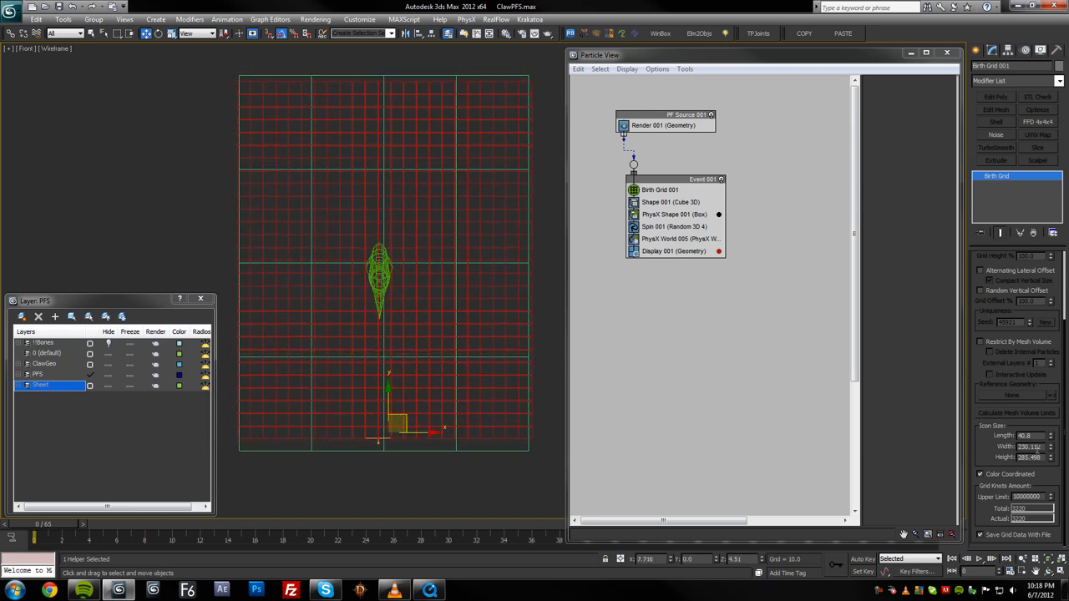
left_click_drag(1051, 445, 1051, 441)
left_click(1051, 455)
left_click_drag(438, 406, 388, 423)
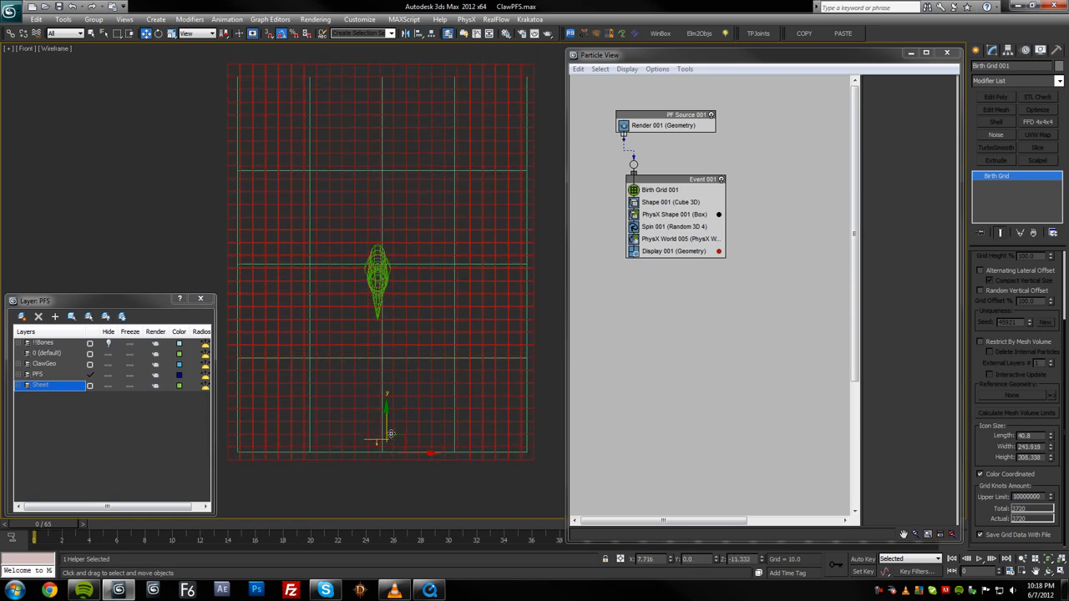
Move the Birth Grid in depth in the Left view so that it is centred on the sheet
key("alt+w")
middle_click(492, 394)
key("alt+w")
middle_click_drag(492, 395, 443, 372, "alt")
scroll(427, 393, "down", 4)
key("F3")
scroll(443, 373, "up", 4)
middle_click_drag(393, 437, 389, 441)
scroll(420, 437, "down", 2)
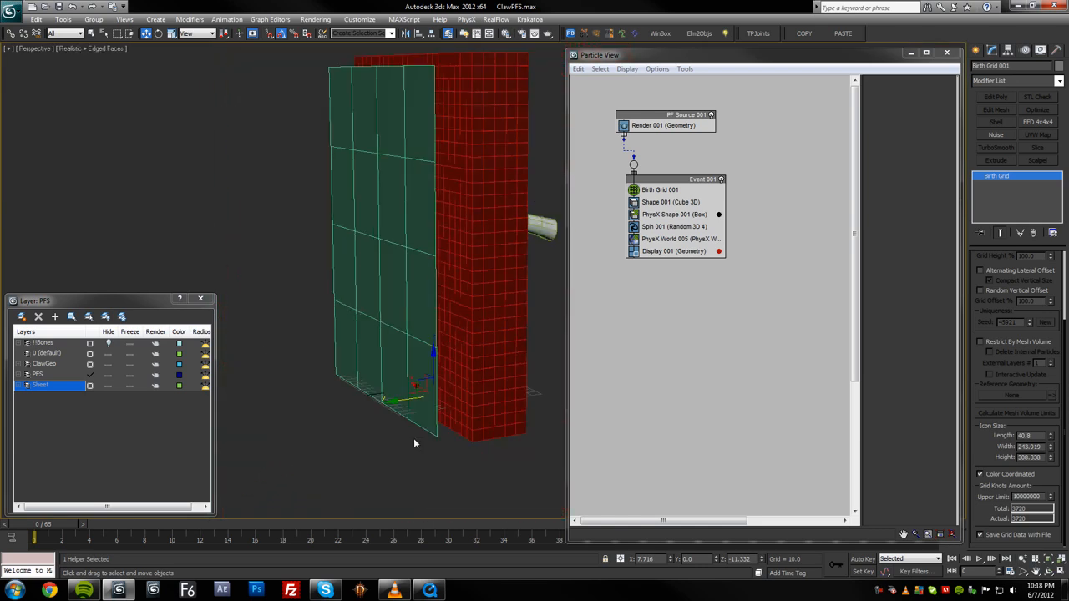
middle_click_drag(416, 386, 425, 469, "alt")
key("F3")
key("f")
key("l")
scroll(427, 431, "up", 3)
left_click_drag(447, 468, 426, 469)
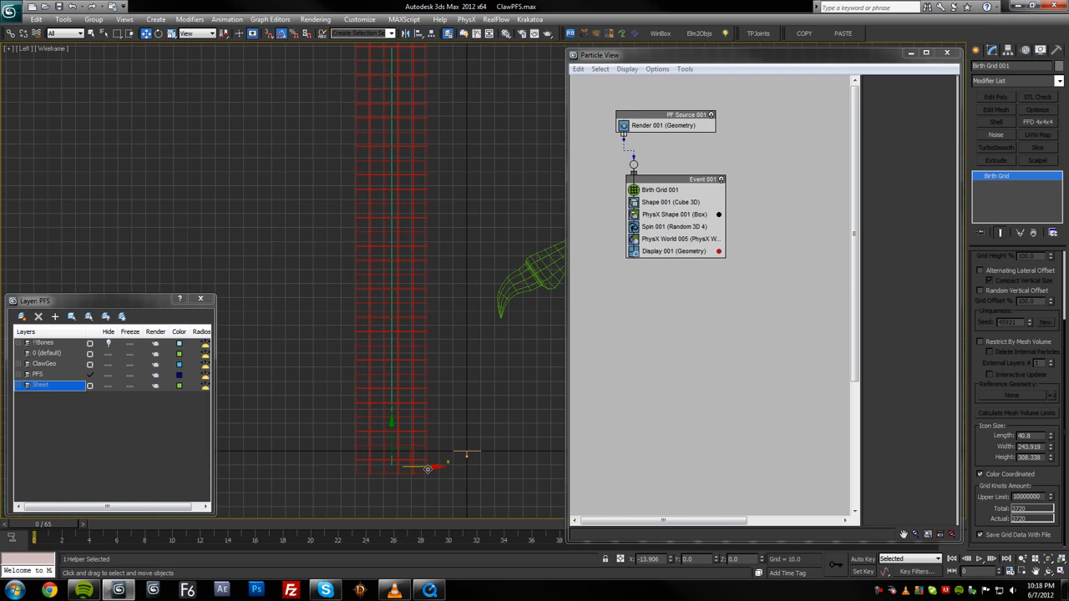
Reduce the Birth Grid icon's length to 2.04 and return to the shaded Perspective view
middle_click_drag(435, 372, 446, 403)
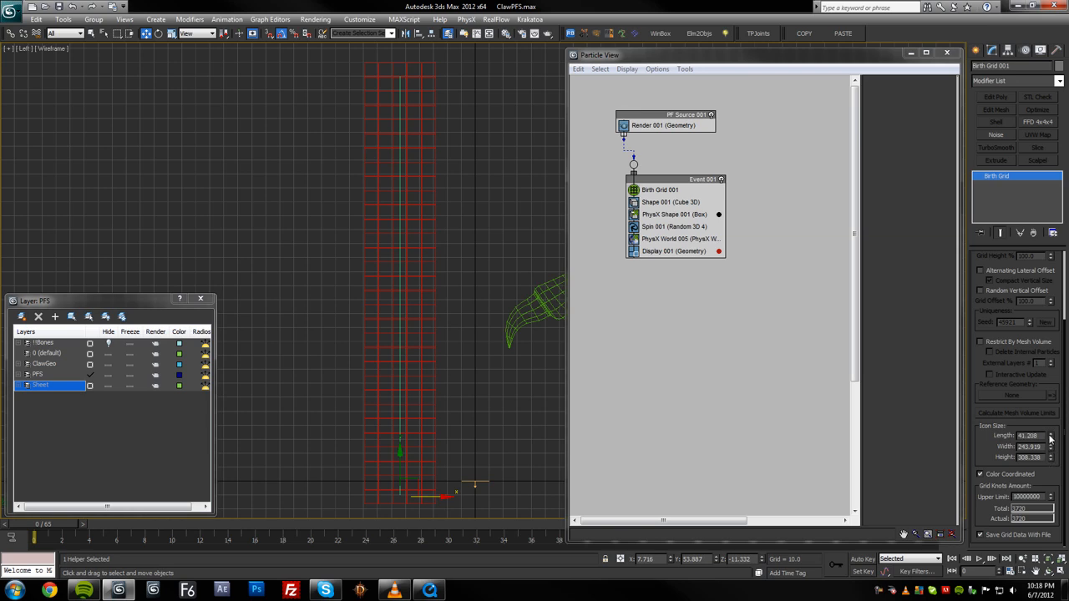
left_click_drag(1050, 447, 1050, 457)
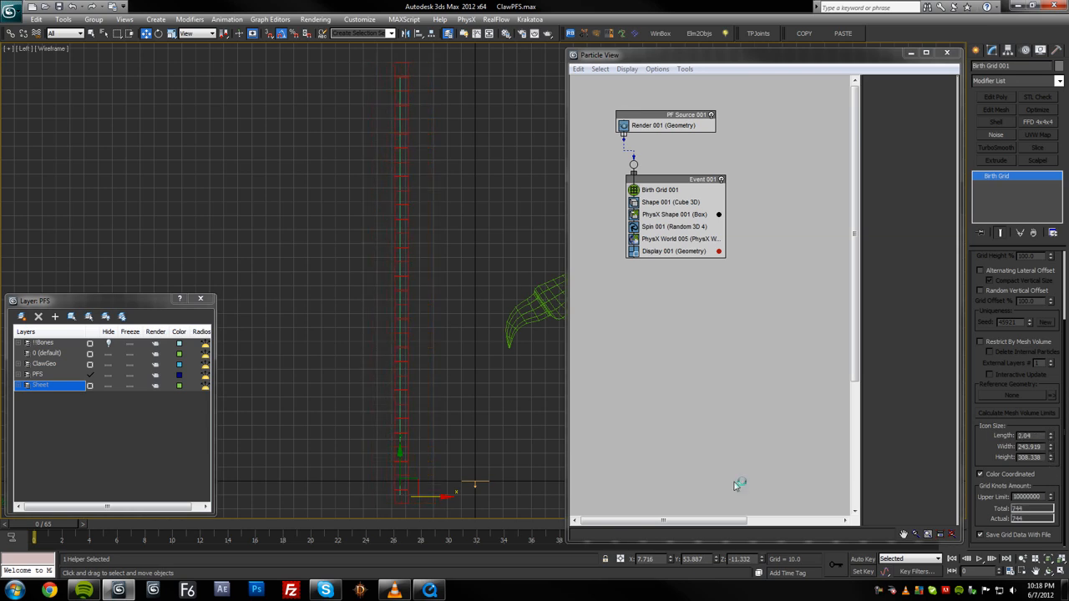
key("alt+w")
middle_click_drag(508, 405, 469, 365, "alt")
key("alt+w")
key("p")
key("F3")
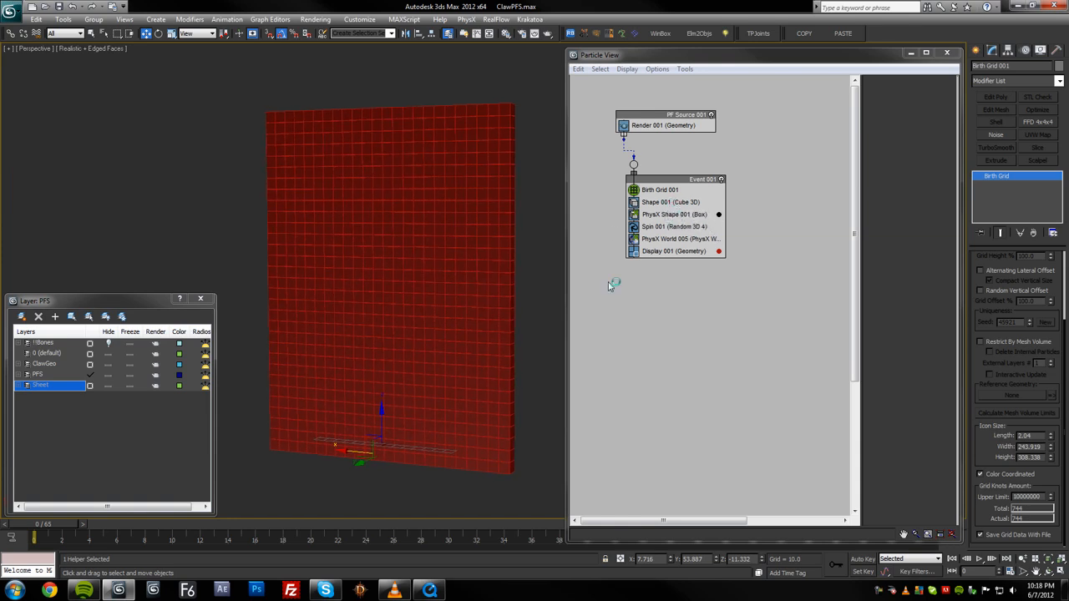
Reduce the Birth Grid's grid size to 8.058 and the Shape operator's cube size to 4.9
left_click_drag(1054, 261, 1033, 449)
left_click_drag(1053, 299, 1049, 311)
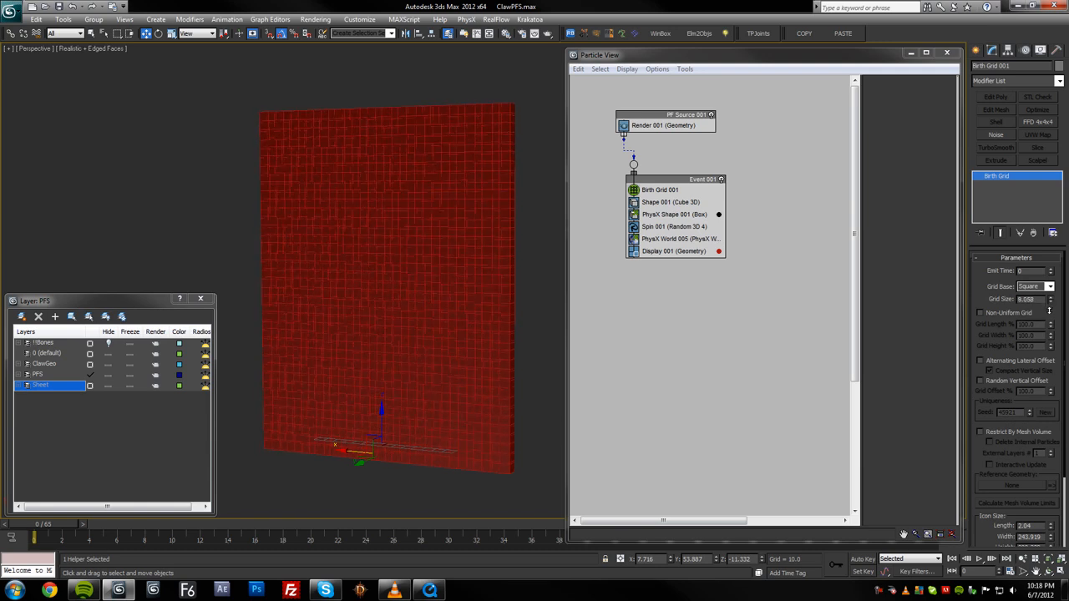
left_click(659, 190)
left_click(701, 203)
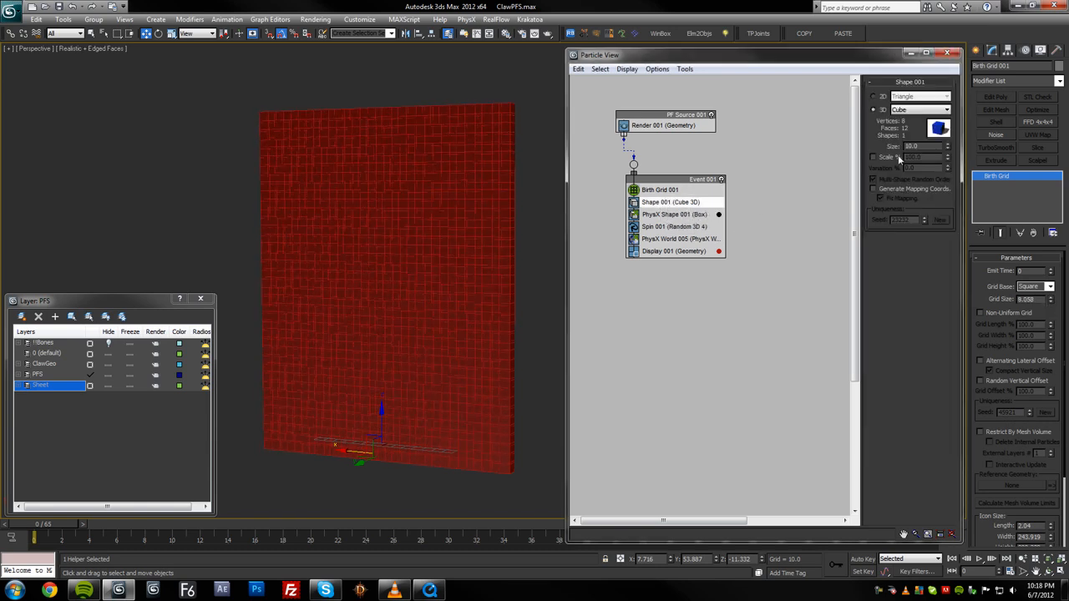
left_click_drag(949, 148, 945, 175)
Compare the cube spacing with the sheet in the Front view and enlarge the cube size to 5.504
middle_click_drag(343, 318, 365, 313, "alt")
key("alt+w")
right_click(360, 141)
key("alt+w")
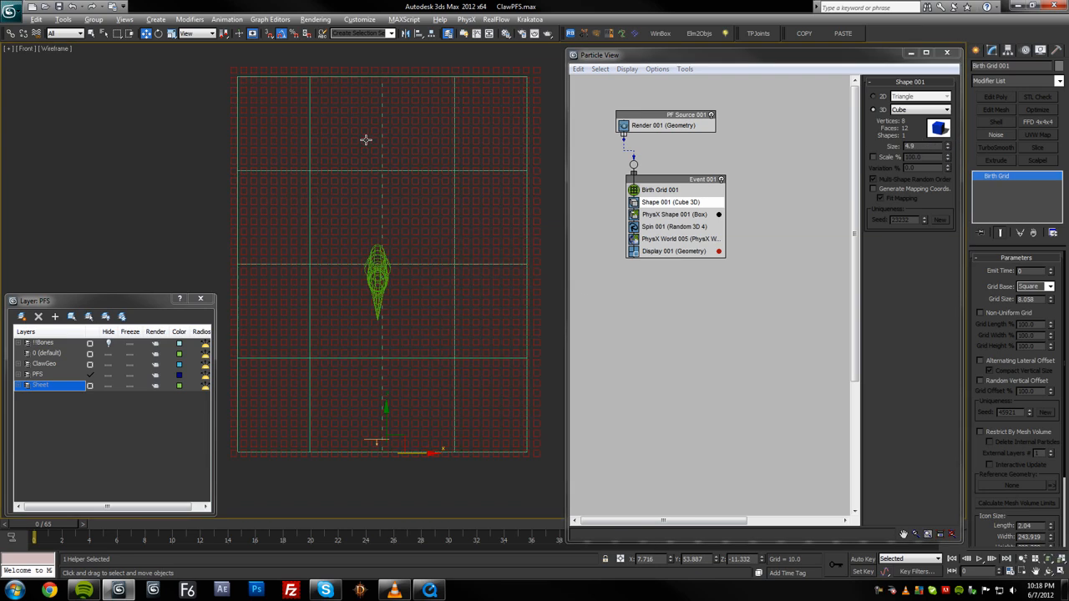
middle_click_drag(398, 127, 409, 145)
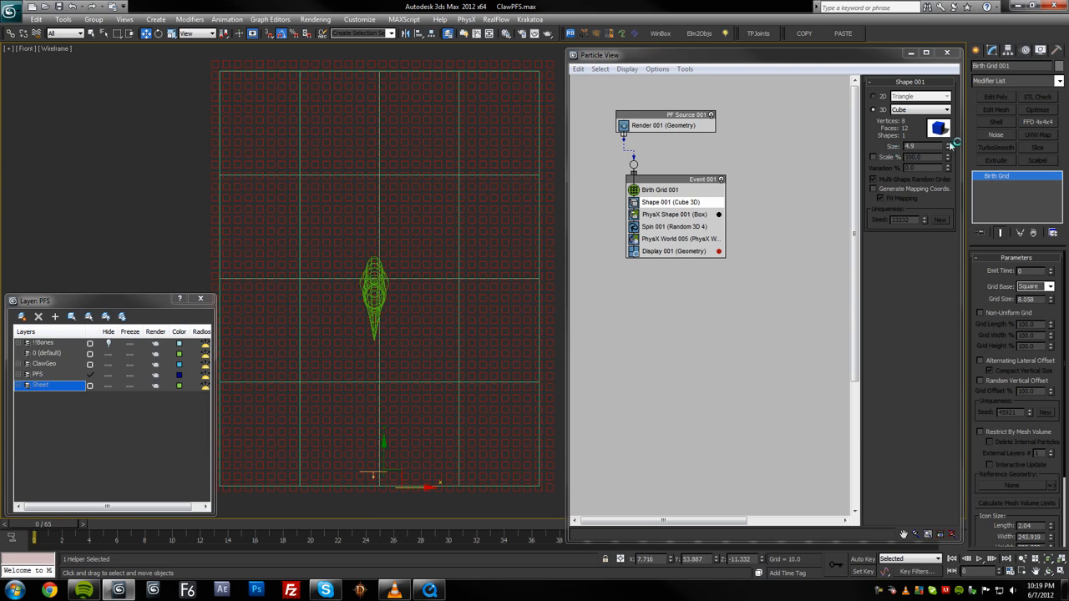
left_click_drag(949, 146, 948, 151)
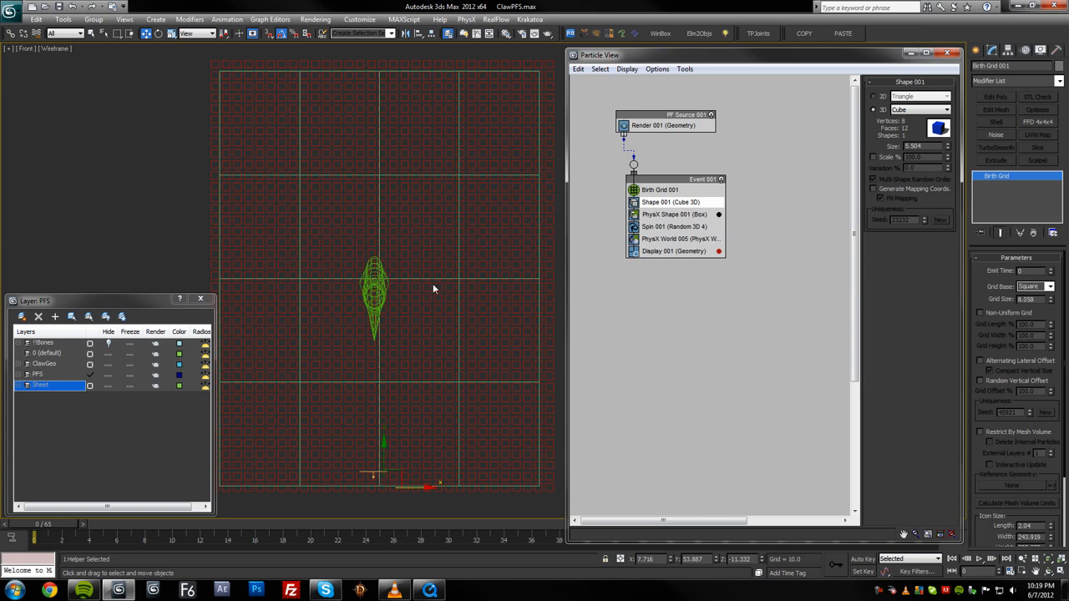
Play the particle simulation in the Perspective view and hide the Sheet layer
key("alt+w")
key("alt+w")
middle_click_drag(409, 324, 355, 335, "alt")
key("/")
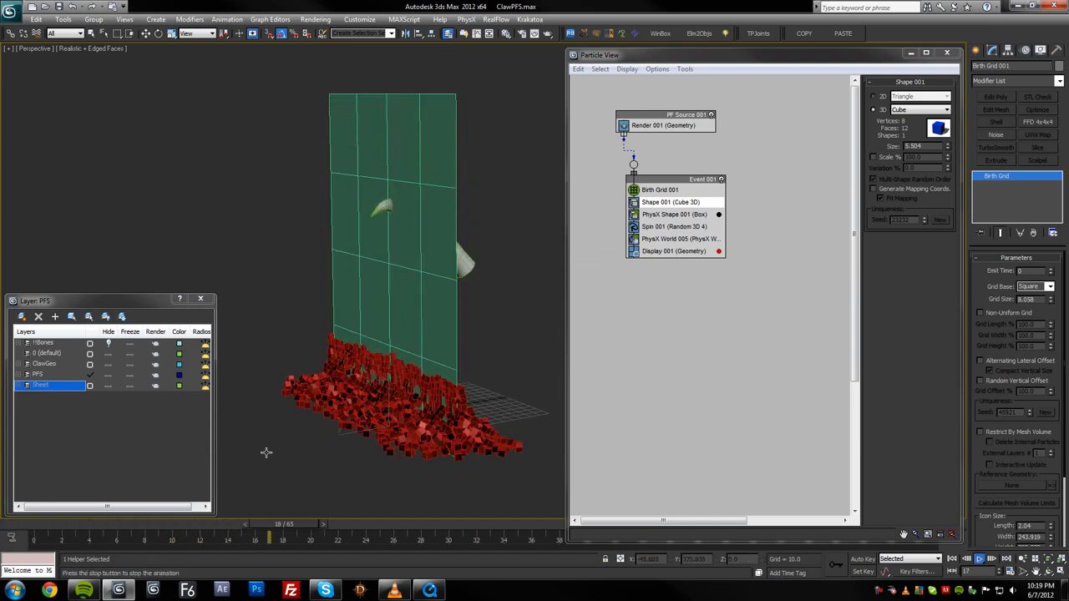
key("w")
left_click(108, 385)
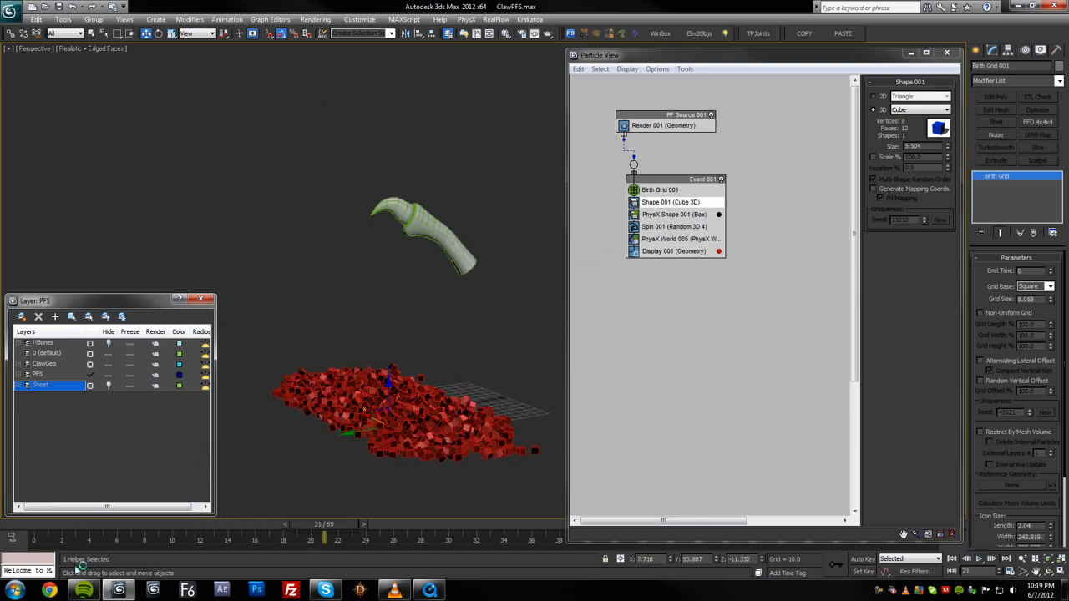
Replay the cube simulation from the start with edged faces turned off, and return to frame 0
left_click(31, 528)
key("/")
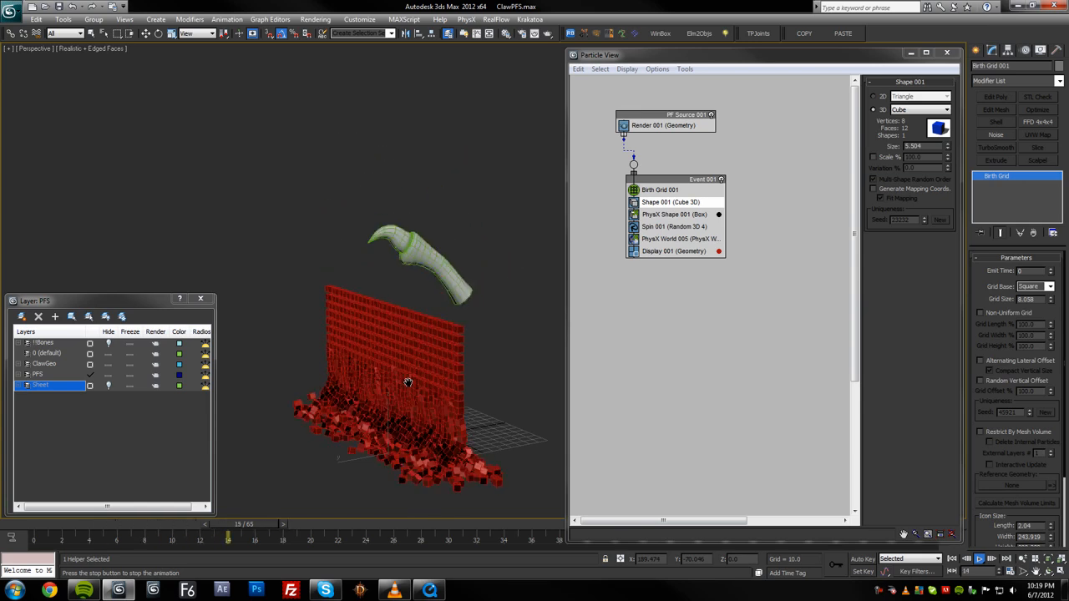
key("F4")
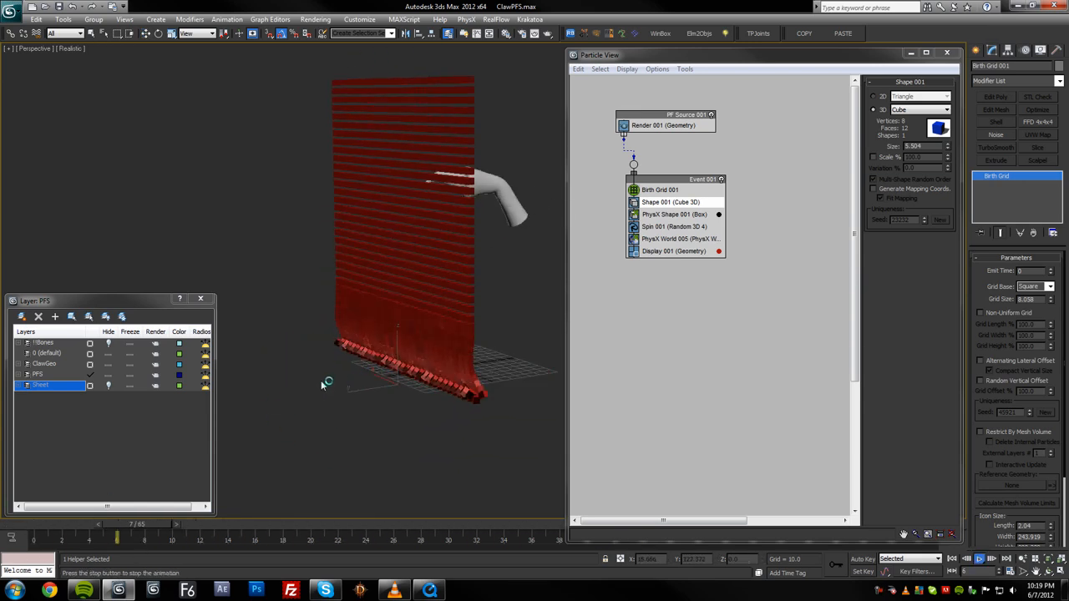
key("/")
key("w")
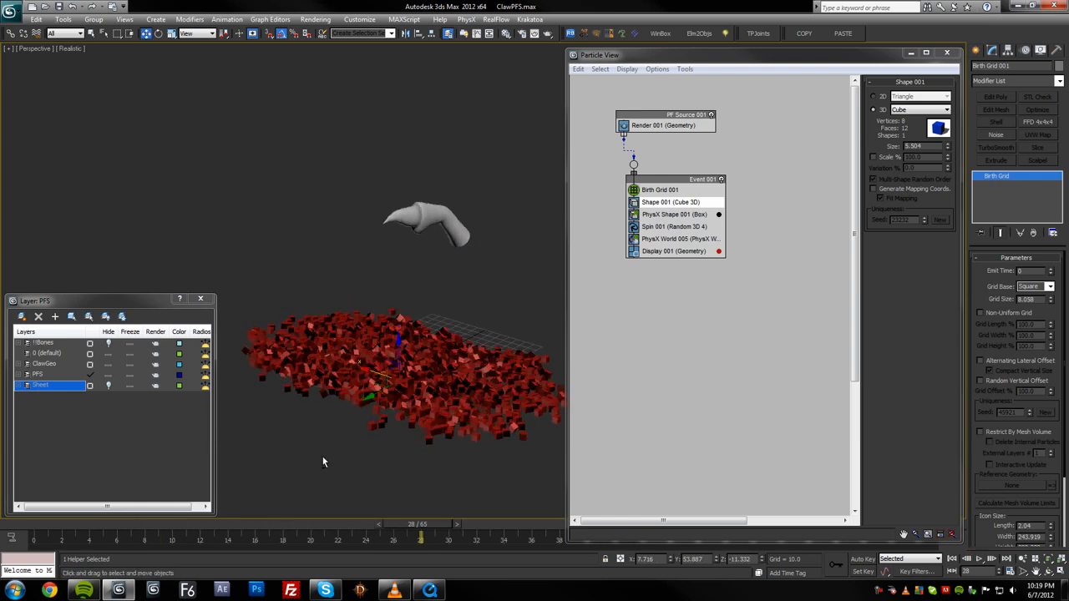
left_click(39, 529)
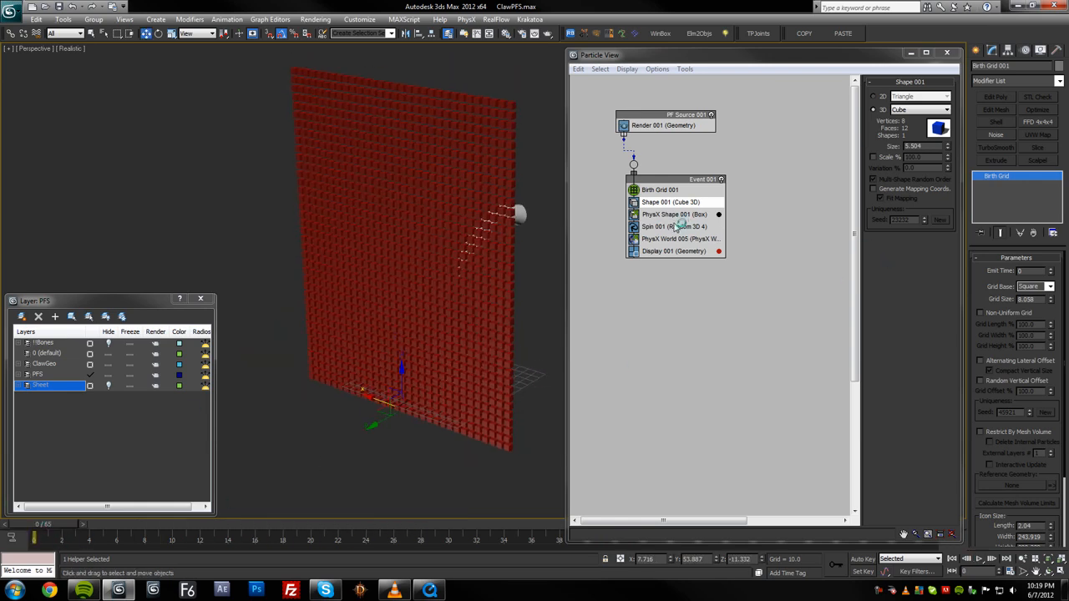
Open the driver of the event's PhysX World operator and turn off Apply Gravity
left_click(674, 240)
left_click(948, 103)
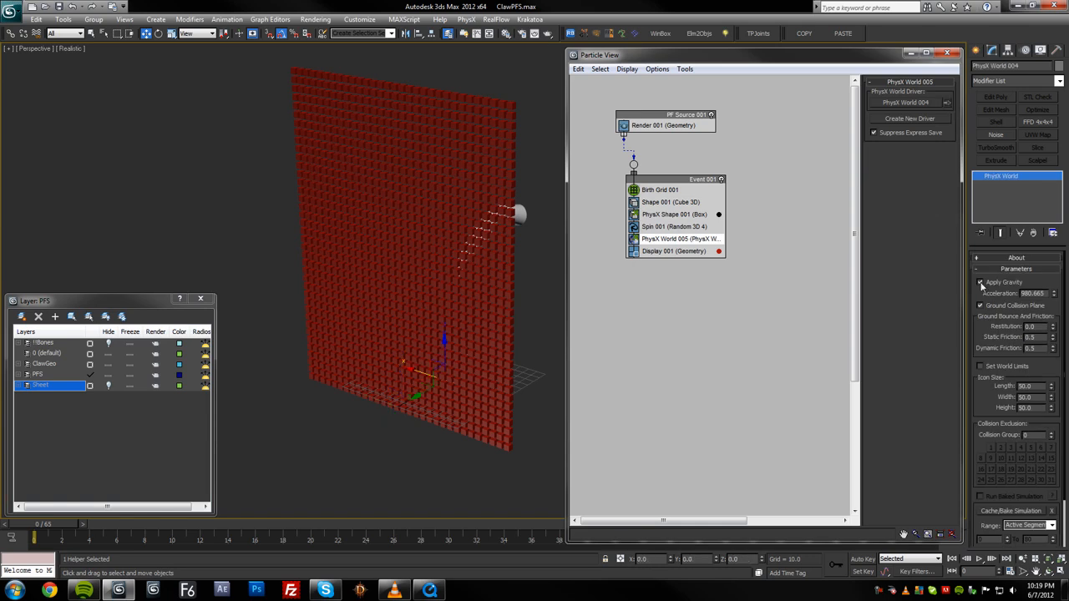
left_click(981, 282)
mouse_move(453, 440)
middle_mouse_down("alt")
mouse_move(440, 410)
mouse_move(440, 455)
middle_mouse_up("alt")
left_click(981, 305)
key("ctrl+z")
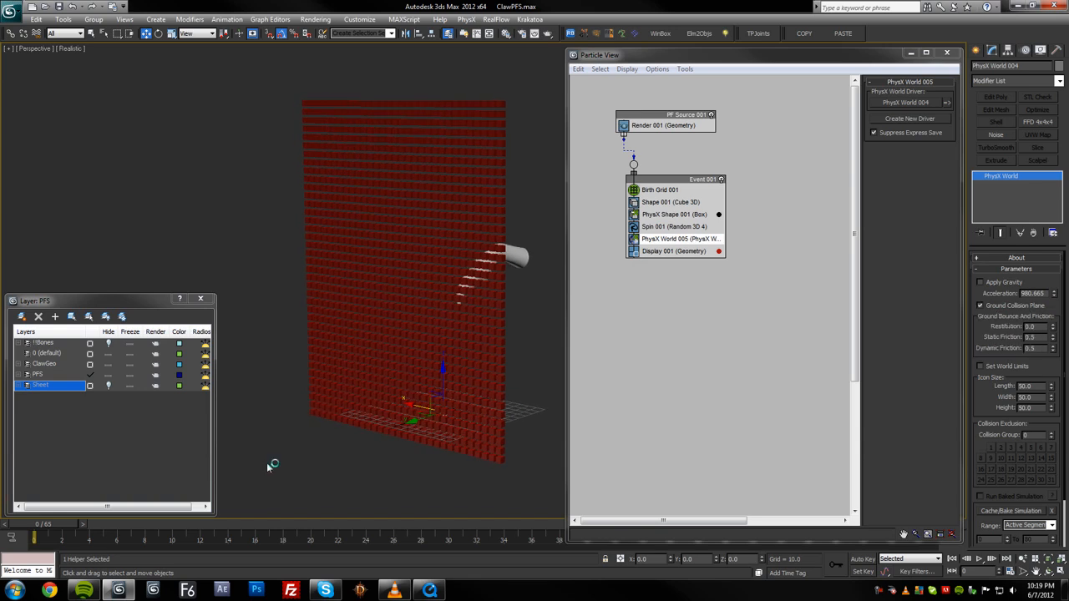
Preview the simulation without gravity and turn off the driver's Ground Collision Plane
key("/")
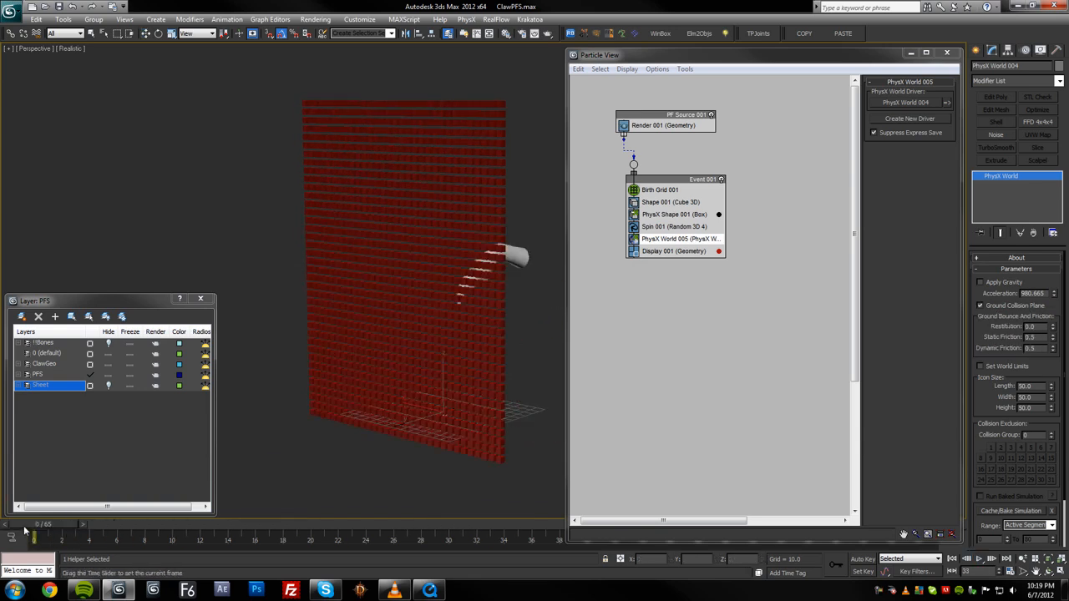
key("Home")
key("w")
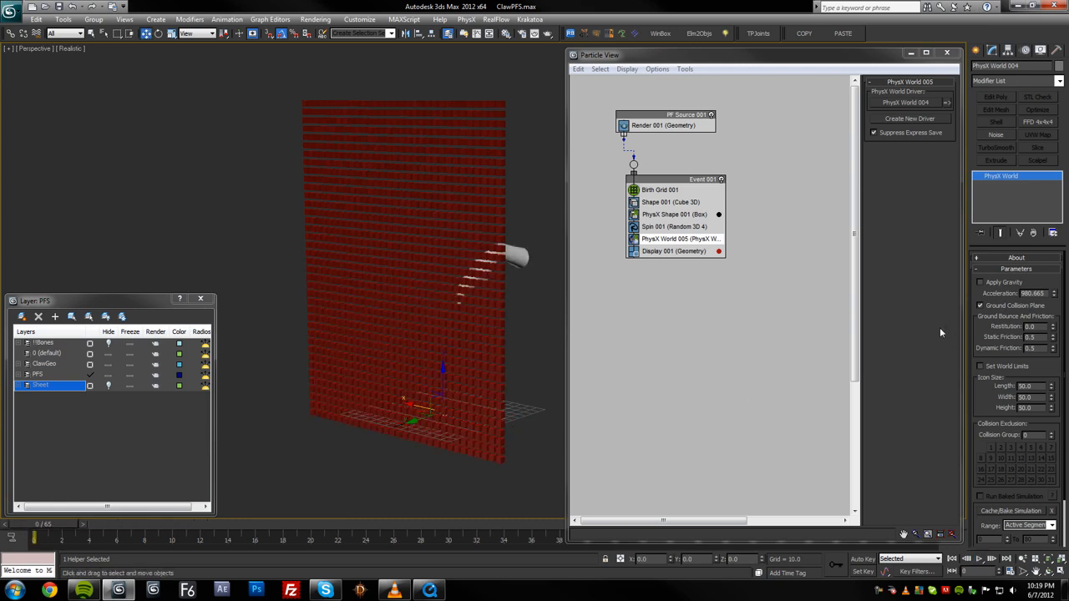
left_click(981, 306)
Play and scrub the simulation to check whether the wall stays in place, and return to frame 0
key("/")
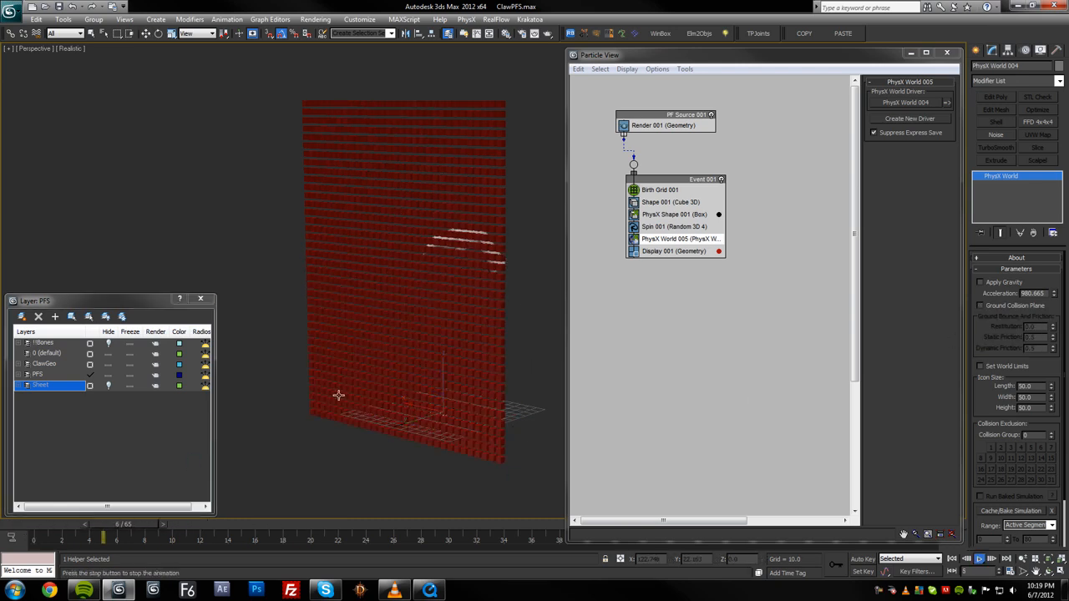
left_click(25, 524)
left_click_drag(22, 526, 491, 526)
key("Home")
mouse_move(372, 377)
middle_mouse_down("alt")
mouse_move(462, 364)
mouse_move(389, 383)
middle_mouse_up("alt")
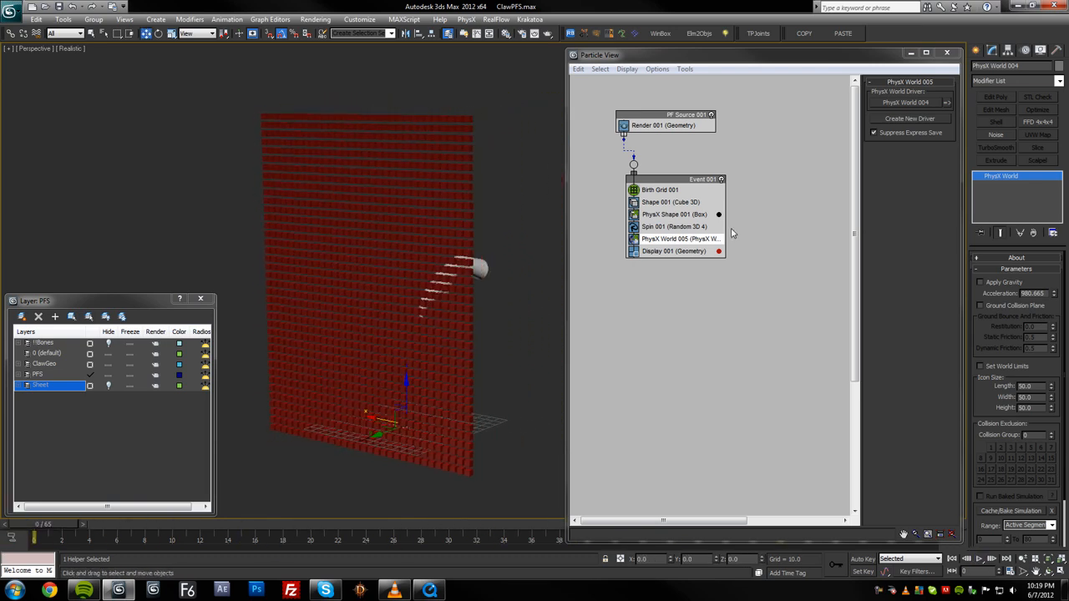
middle_click_drag(447, 294, 444, 289, "alt")
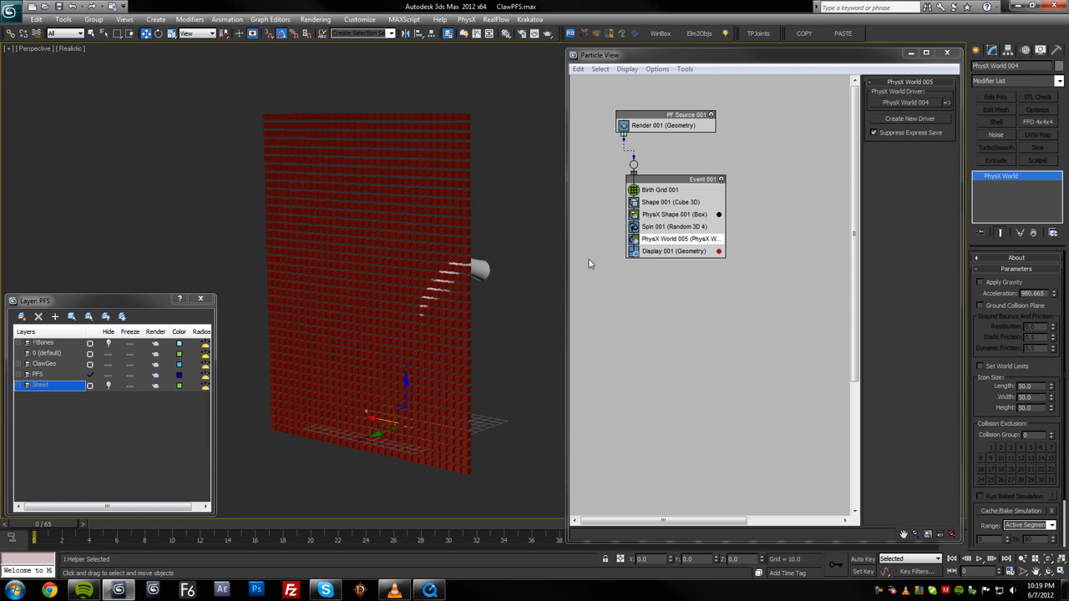
Add a PhysX Glue test to Event 001 and place it above the Display operator
left_click(672, 226)
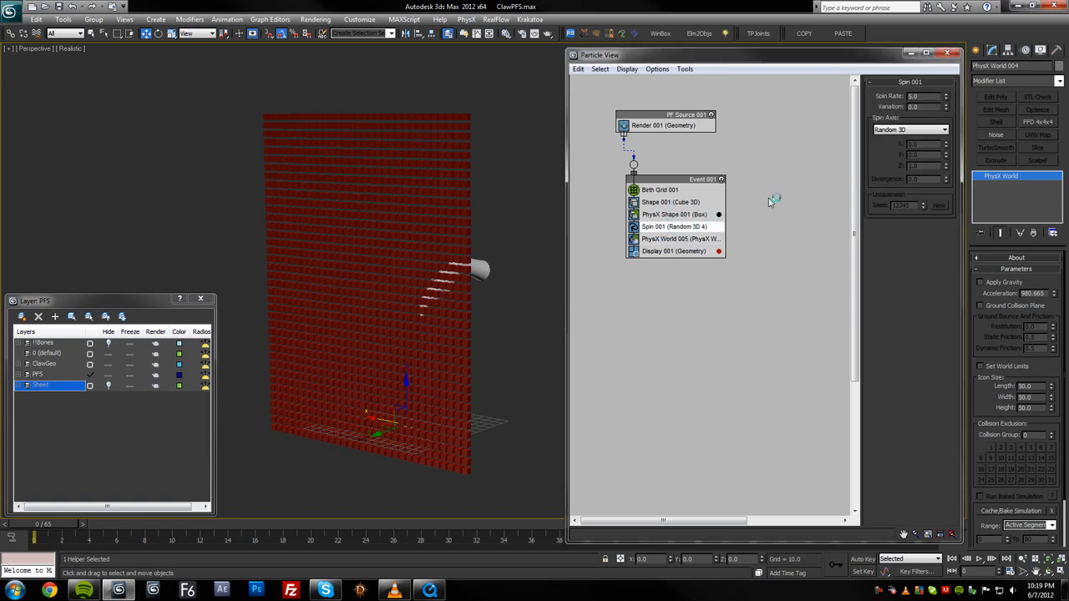
right_click(652, 247)
mouse_move(723, 263)
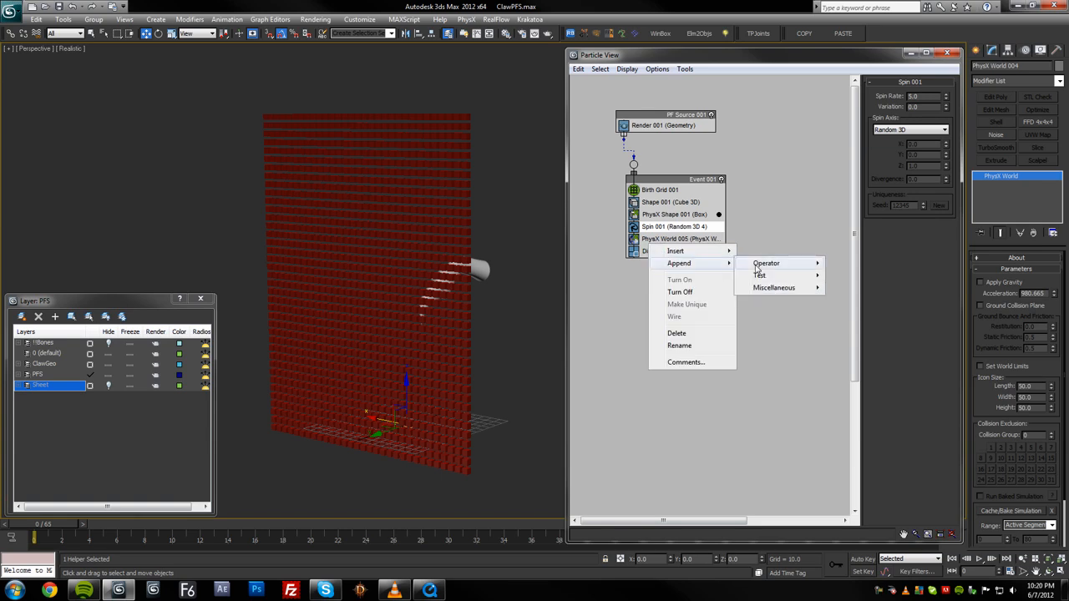
mouse_move(760, 276)
left_click(858, 458)
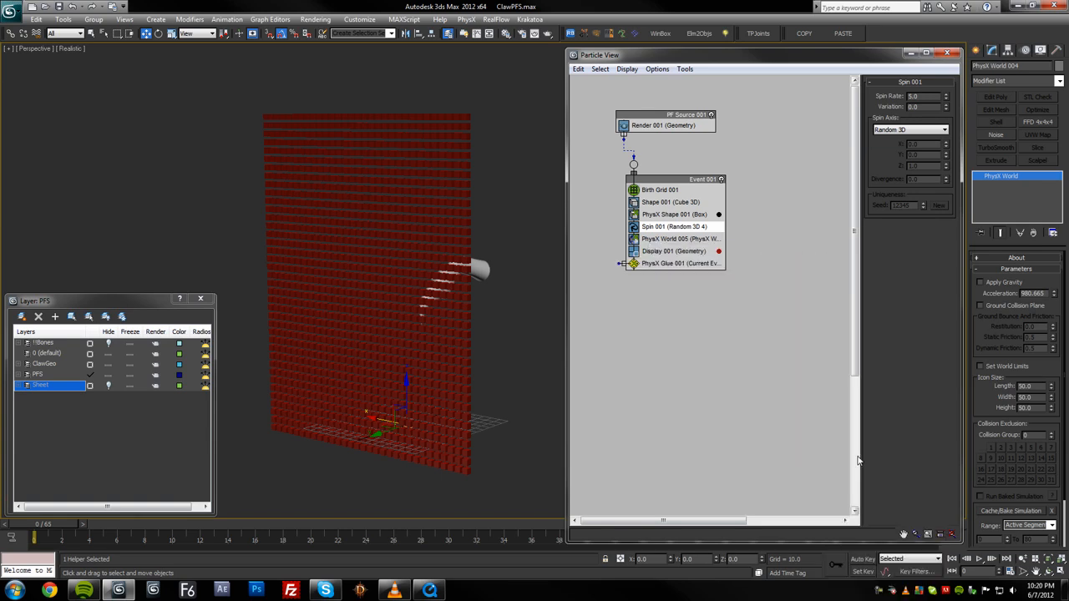
mouse_move(652, 264)
left_mouse_down()
mouse_move(655, 244)
mouse_move(643, 251)
left_mouse_up()
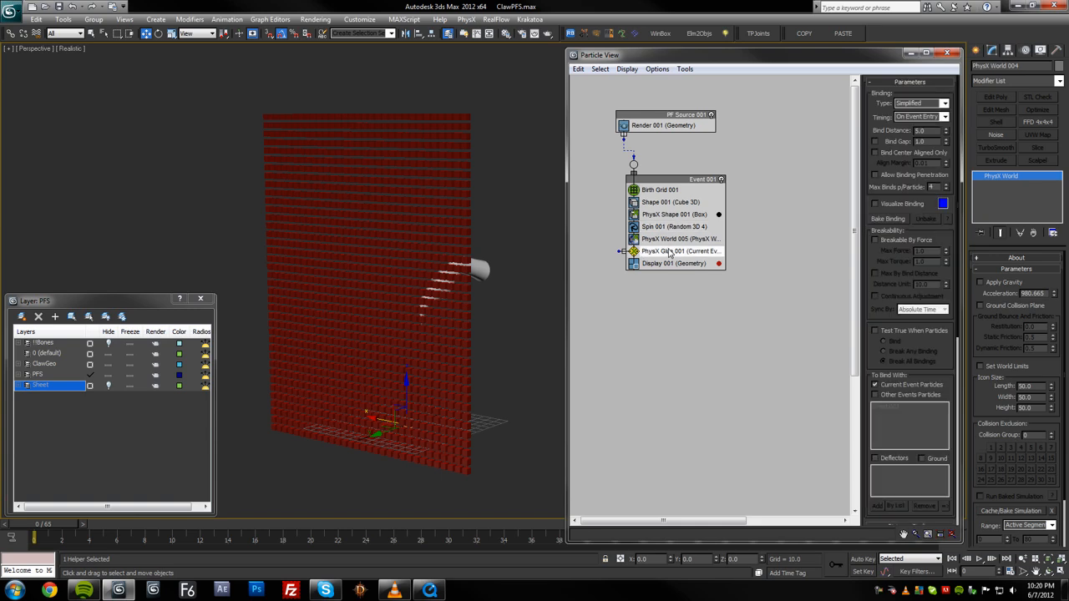
Set the PhysX Glue test's binding type to Distance
middle_click_drag(414, 378, 458, 363, "alt")
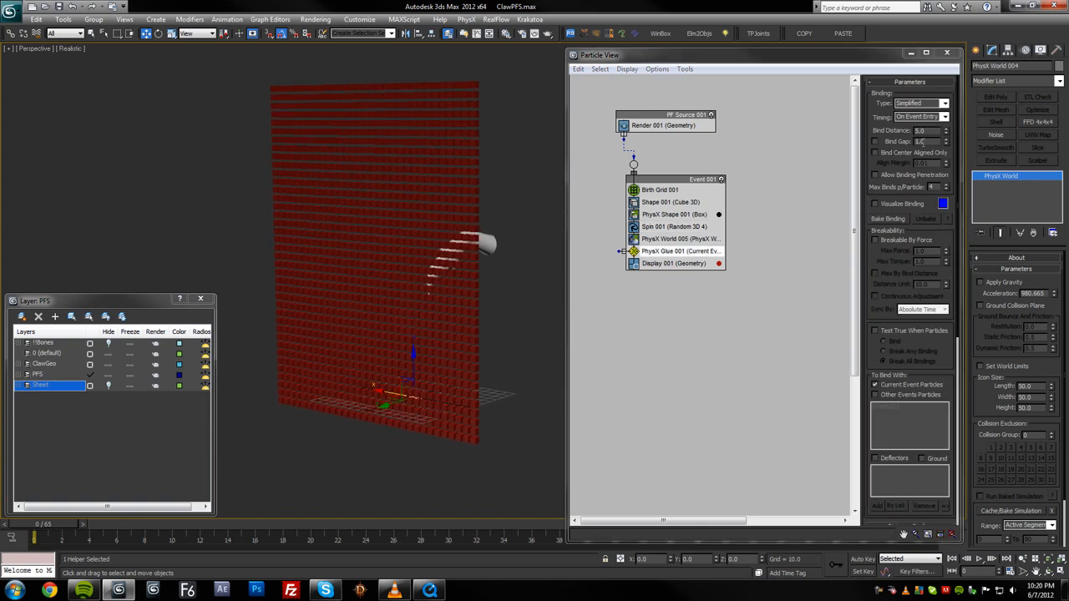
left_click(944, 103)
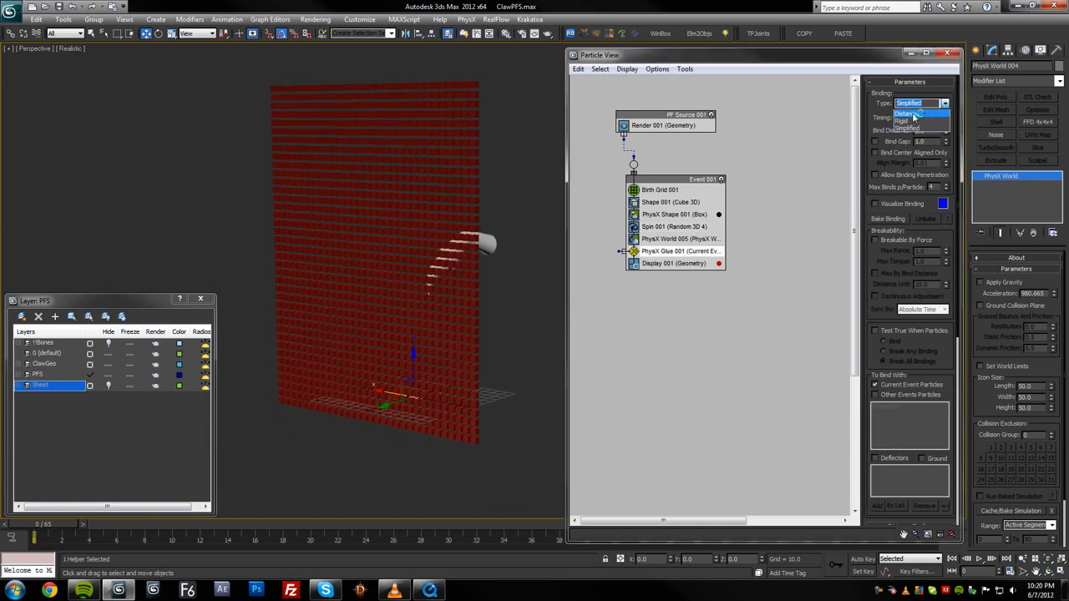
left_click(910, 113)
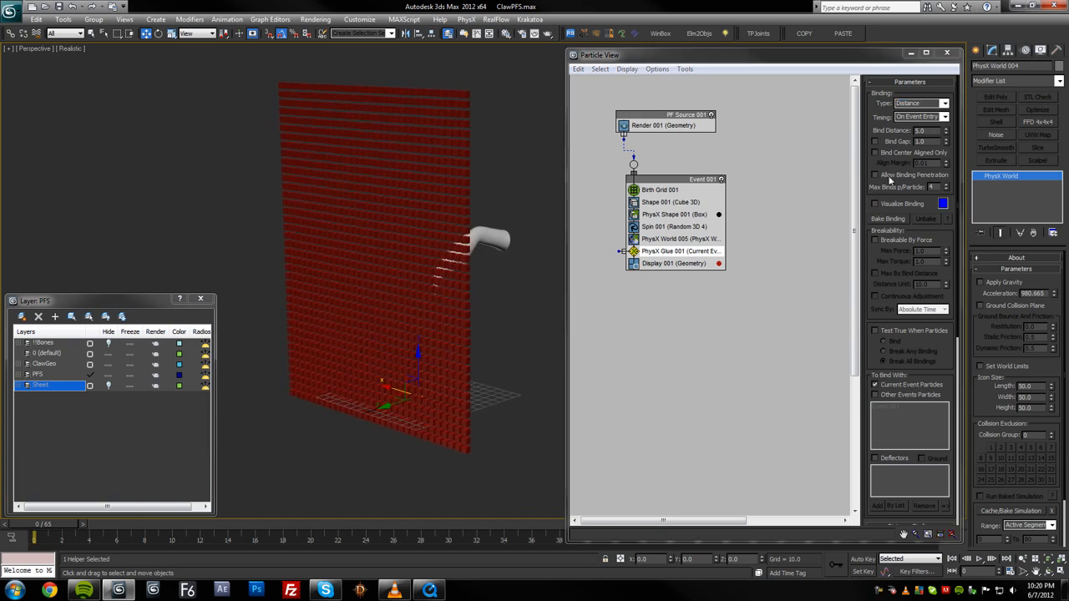
Turn on Visualize Binding for the PhysX Glue test and display the Perspective view in wireframe
left_click(885, 204)
middle_click_drag(328, 347, 372, 366, "alt")
key("F3")
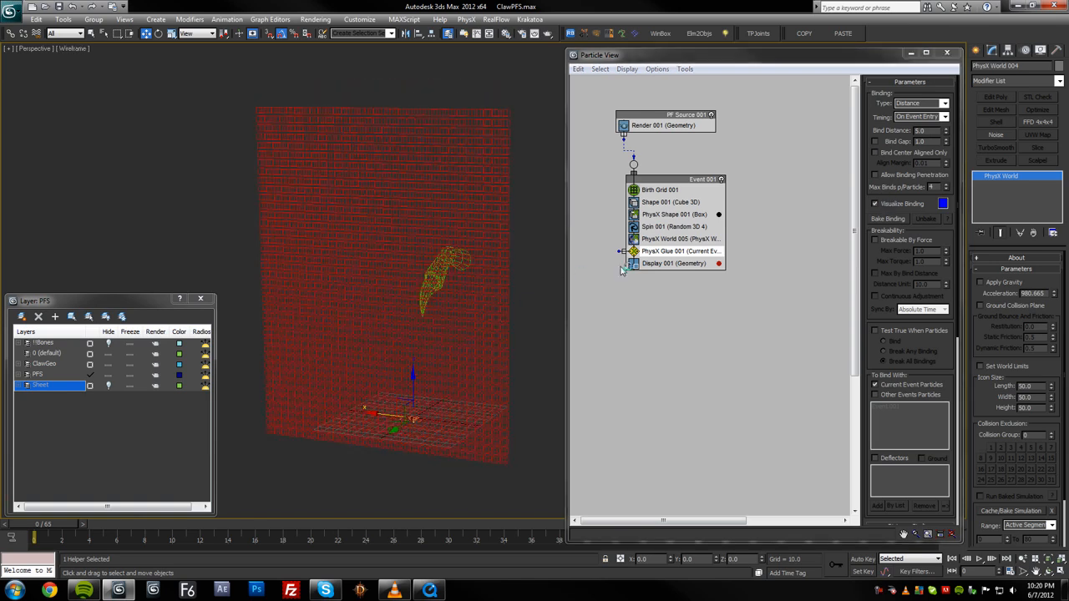
left_click(877, 205)
middle_click_drag(345, 294, 323, 292, "alt")
left_click(882, 206)
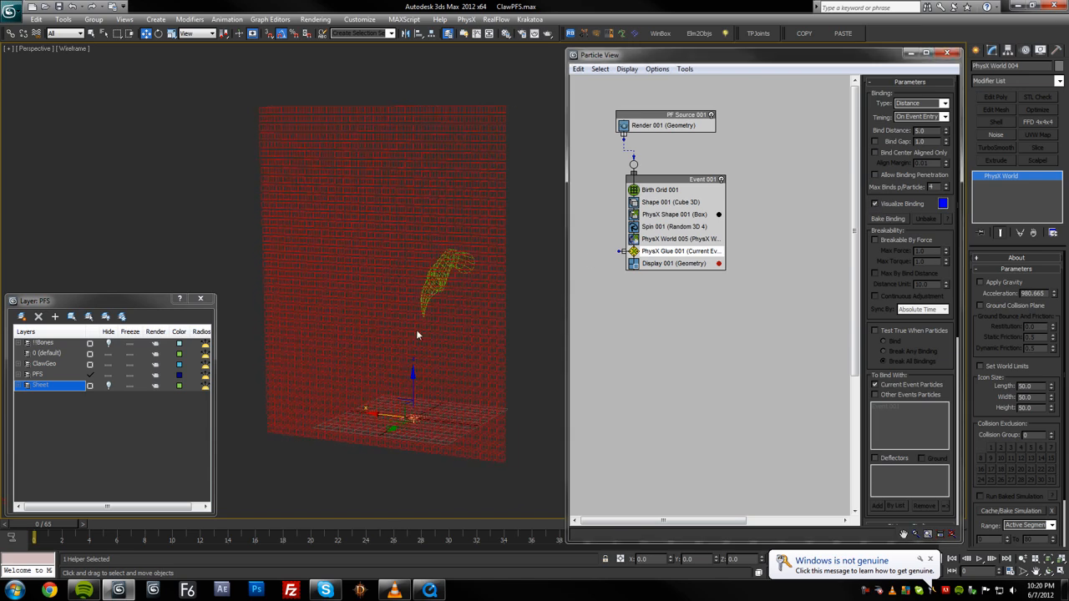
Inspect the wall closely for glue bindings over the first frames and return to frame 0
scroll(441, 306, "up", 5)
middle_click_drag(508, 242, 500, 239, "alt")
scroll(378, 355, "down", 6)
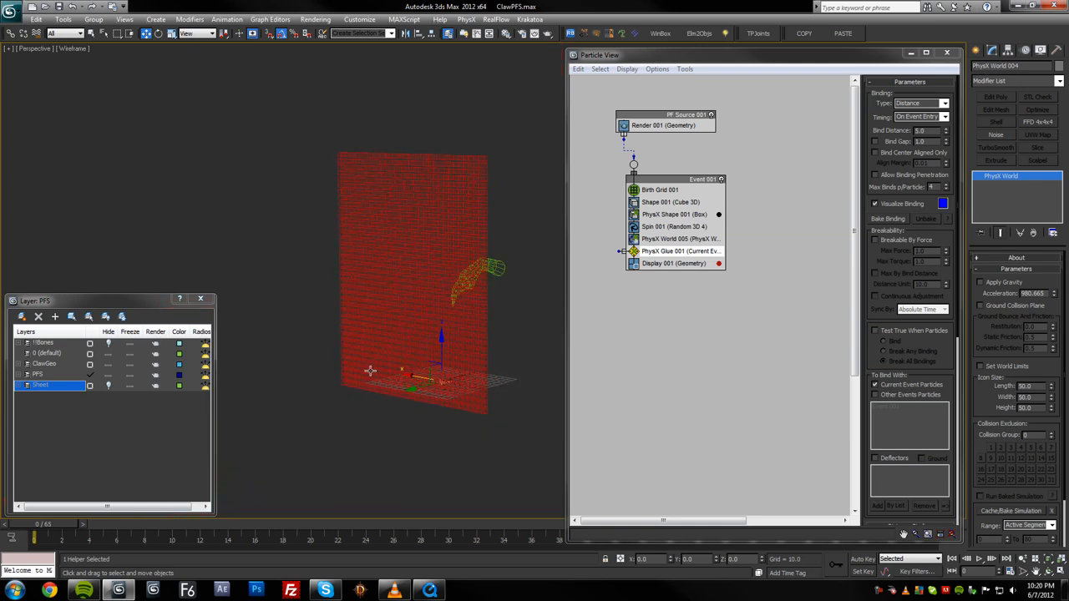
key("/")
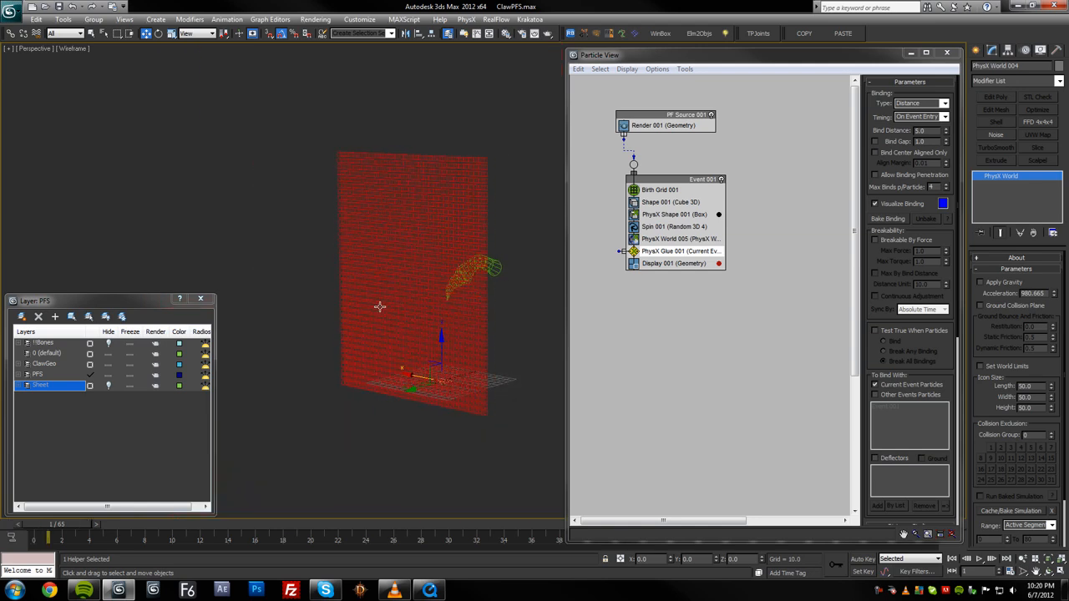
left_click_drag(29, 526, 48, 532)
left_click(8, 527)
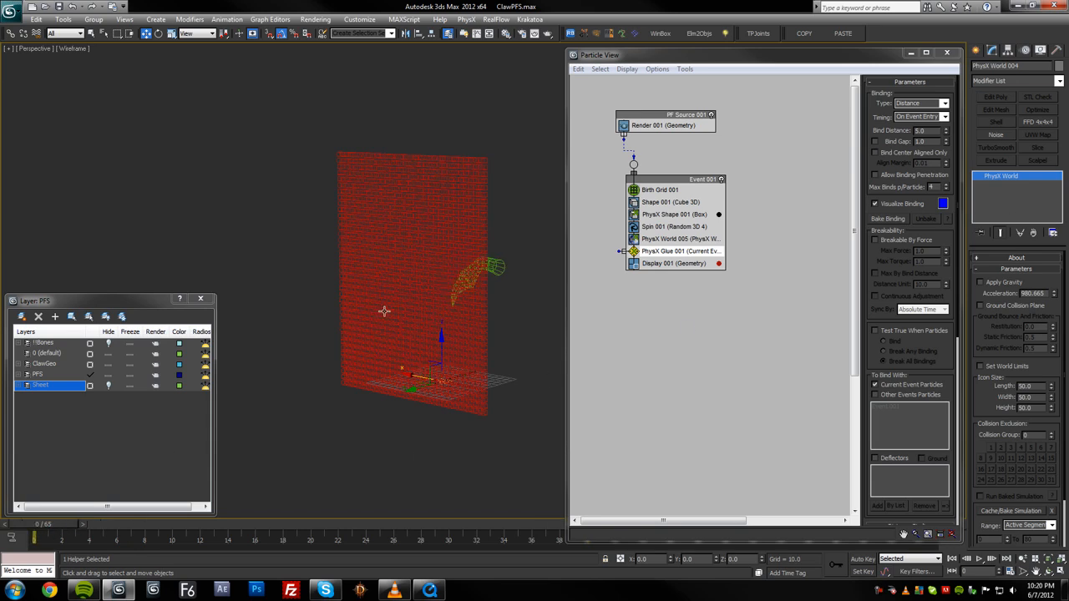
Return the viewport to realistic shading and set the PhysX Glue's Bind Distance to 10
scroll(412, 350, "up", 6)
middle_click_drag(454, 350, 450, 359)
key("F3")
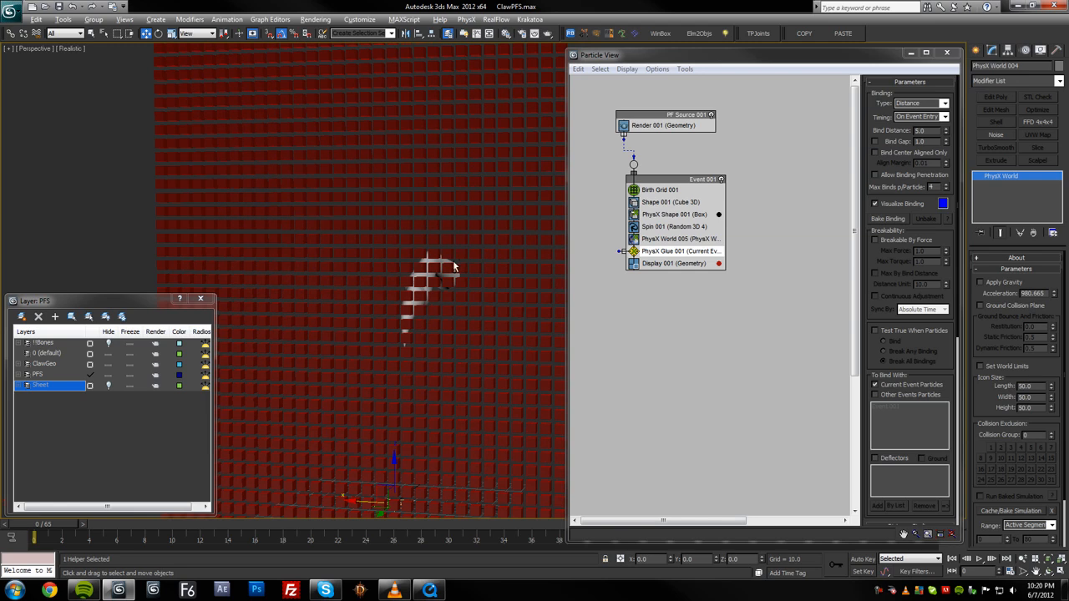
scroll(459, 266, "down", 5)
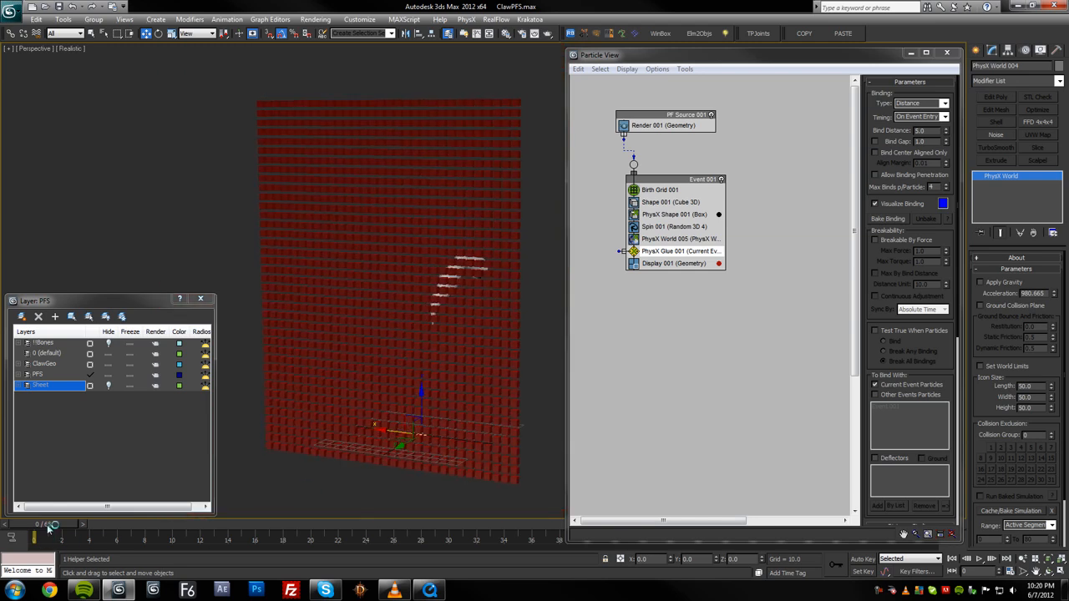
left_click(919, 132)
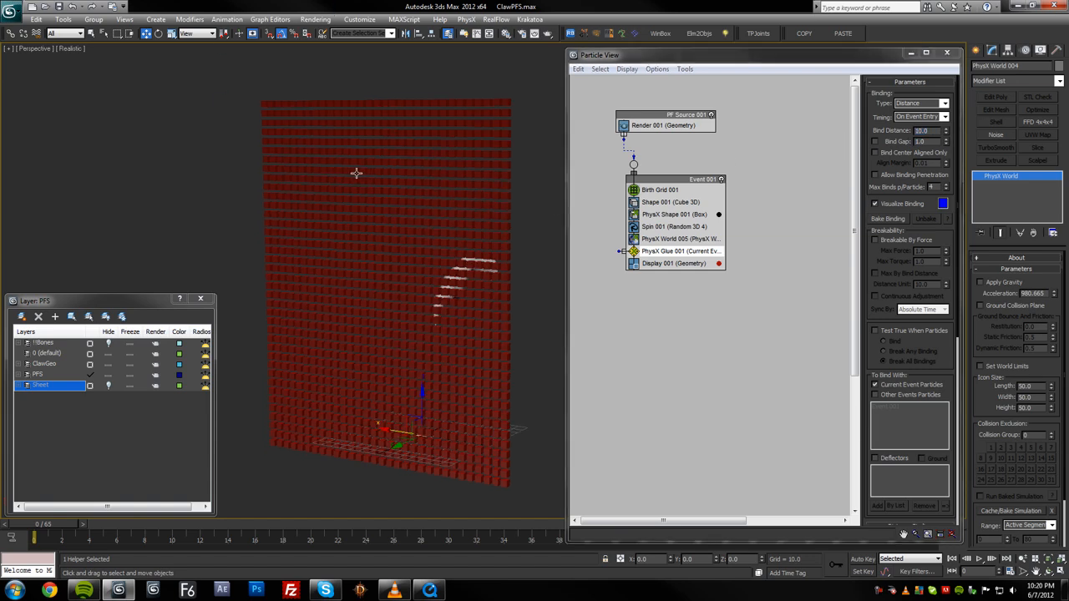
Open the System Unit Setup and examine the scene's system unit scale
left_click(359, 19)
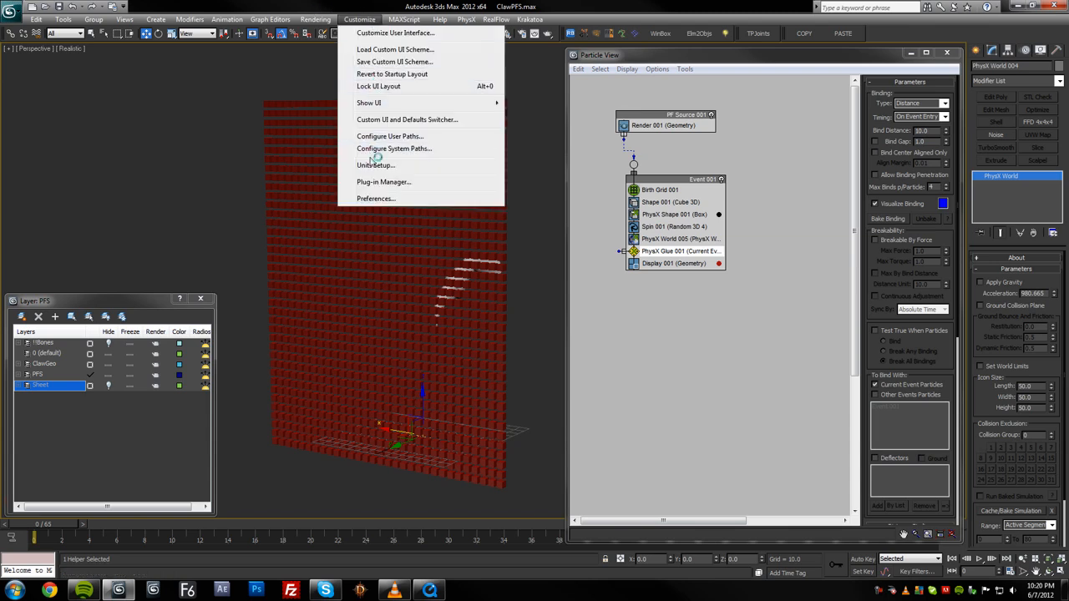
left_click(375, 165)
left_click(538, 204)
left_click(583, 260)
left_click(571, 231)
left_click_drag(573, 227, 561, 227)
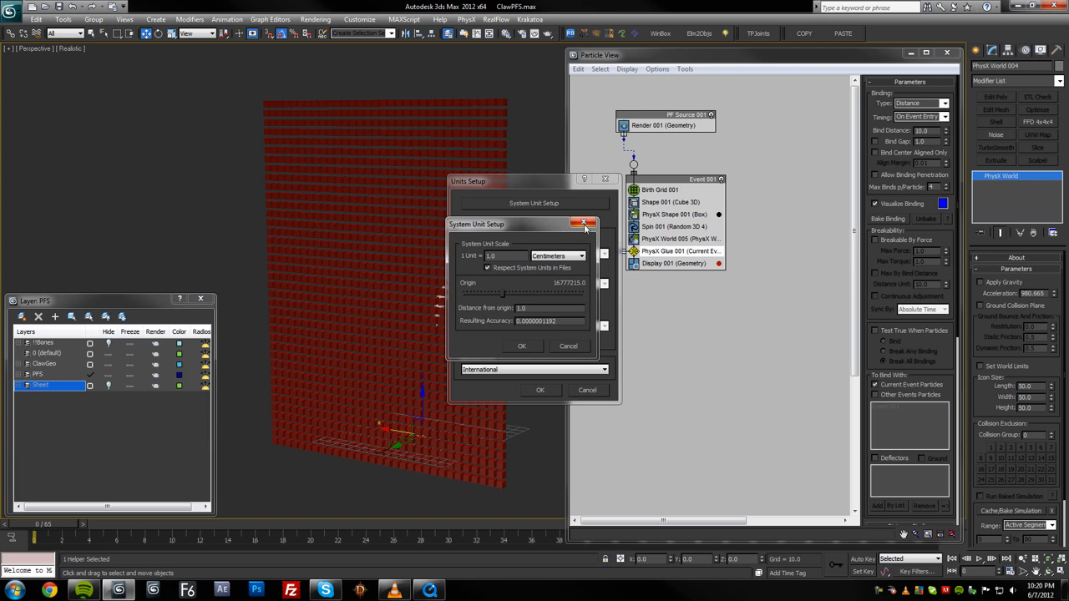
Close the unit setup dialogs and shorten the Particle View window so the full timeline is uncovered
left_click(523, 346)
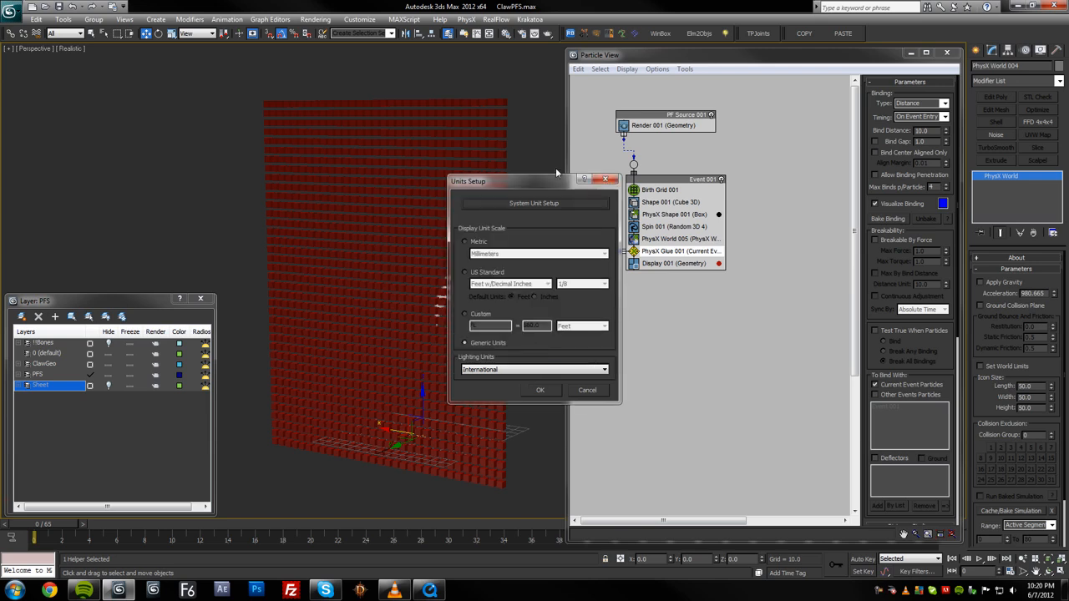
left_click_drag(555, 184, 526, 117)
left_click(513, 322)
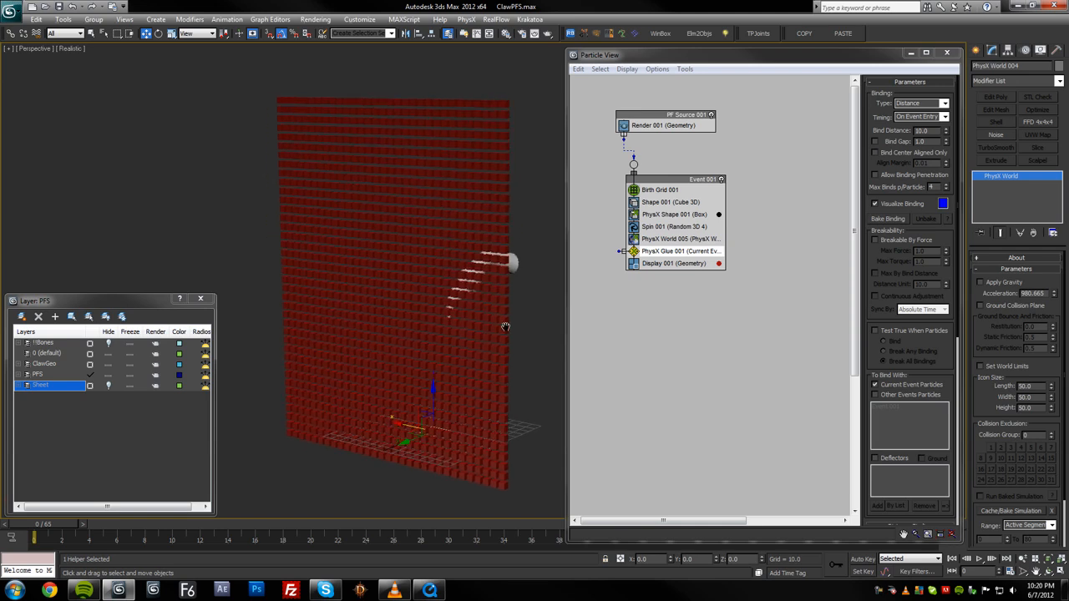
middle_click_drag(506, 338, 468, 333)
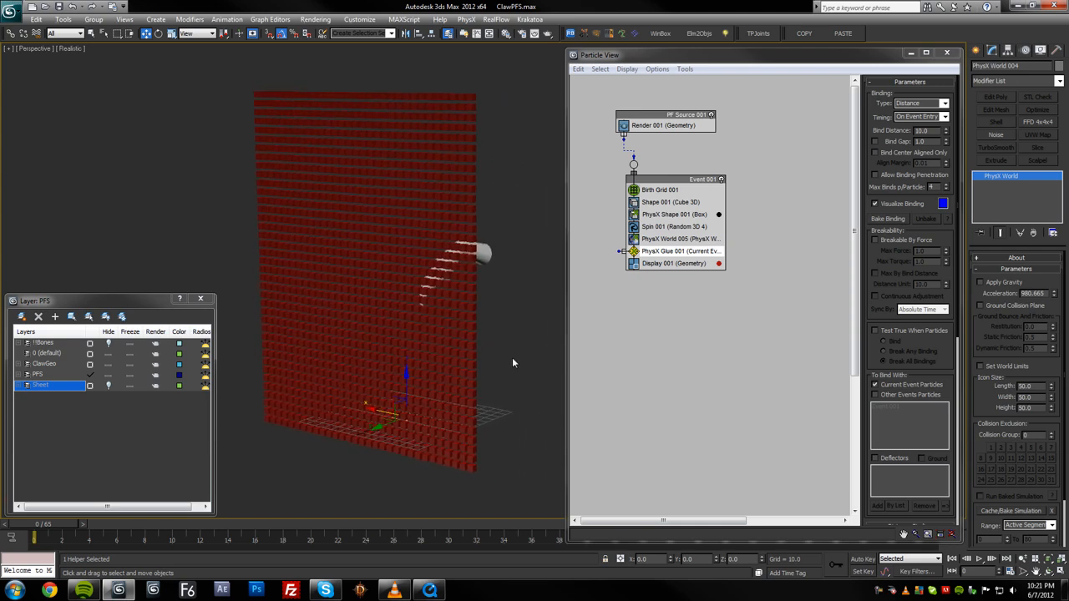
left_click_drag(574, 541, 575, 512)
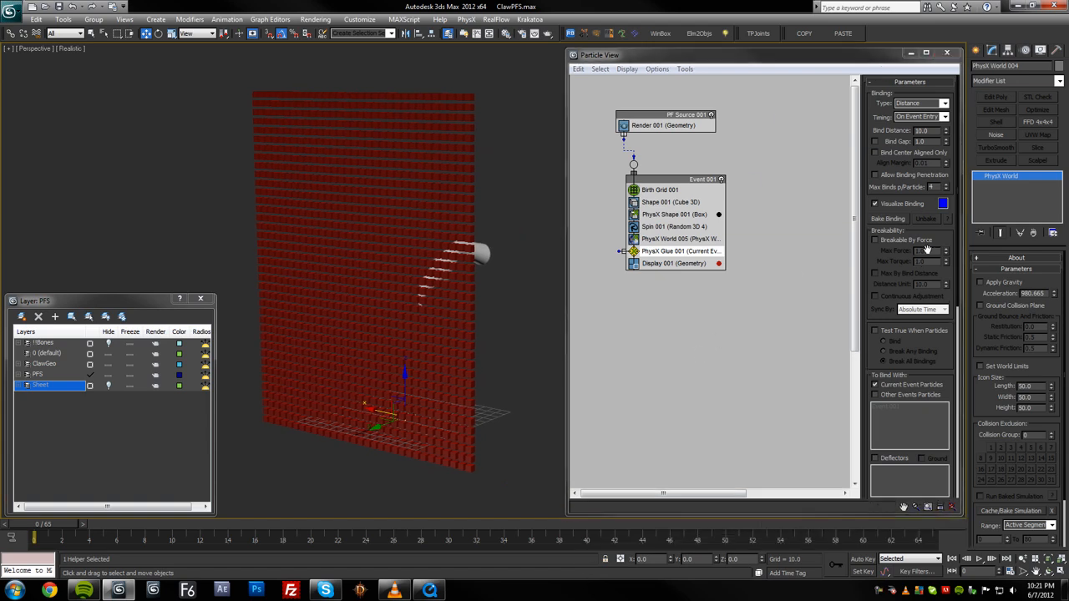
Look through the PhysX Glue parameters from Breakability down to the Distance Binding settings
left_click_drag(947, 236, 954, 75)
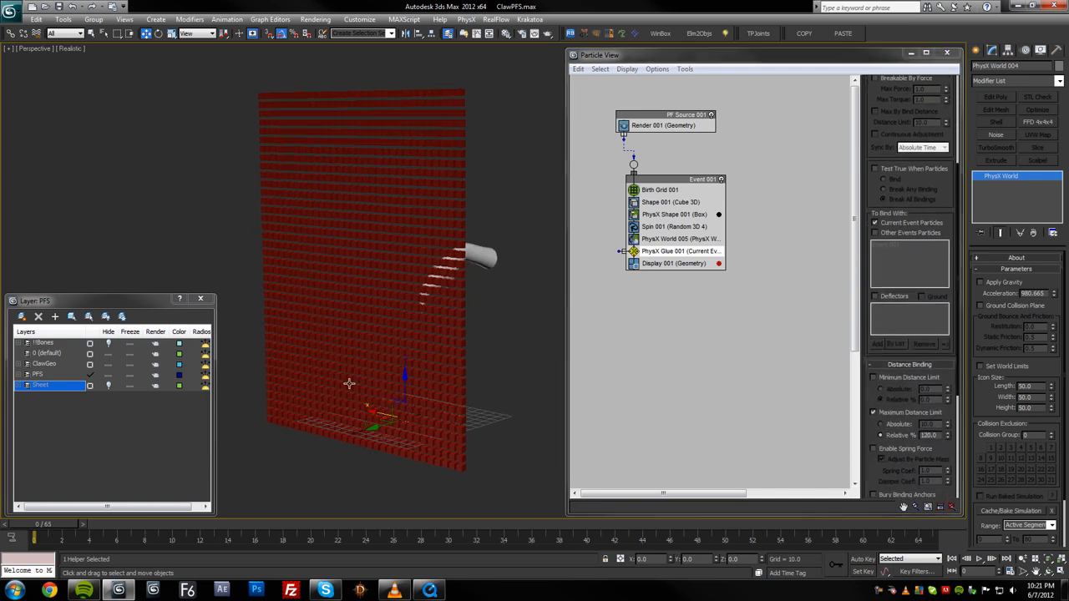
middle_click_drag(349, 383, 349, 403)
scroll(923, 193, "up", 5)
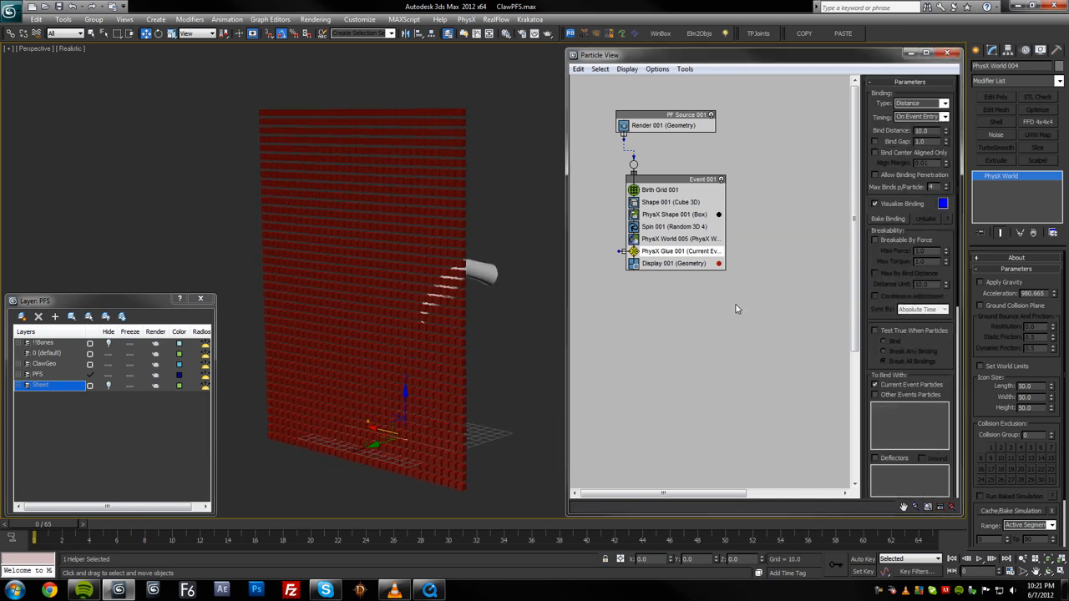
middle_click_drag(470, 335, 453, 334, "alt")
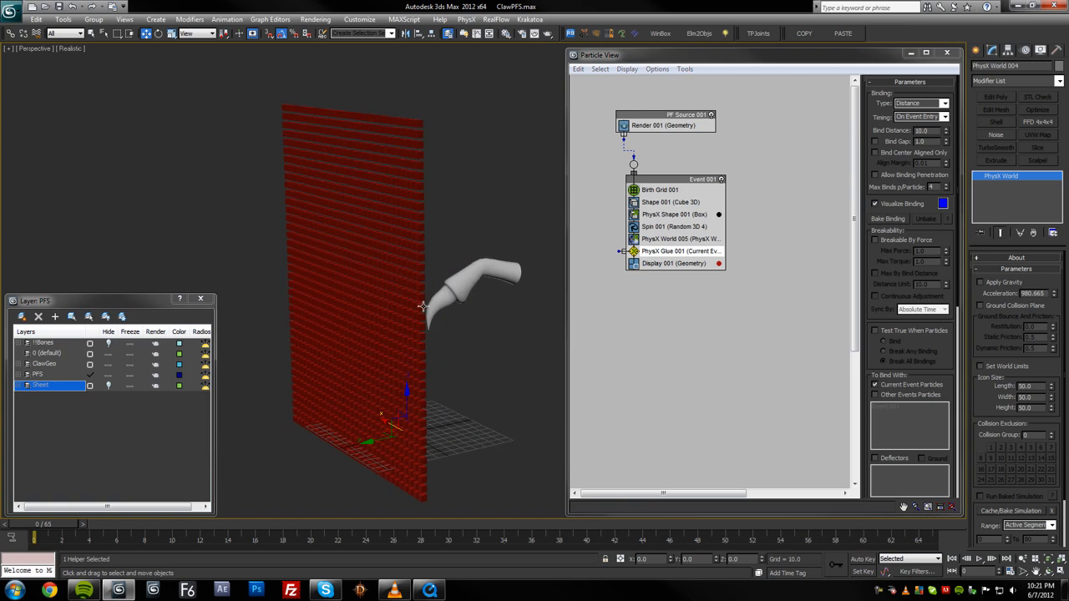
Play the animation briefly to examine the claw's motion against the wall and return to frame 0
key("slash")
key("slash")
left_click(23, 528)
middle_click_drag(350, 370, 390, 281, "alt")
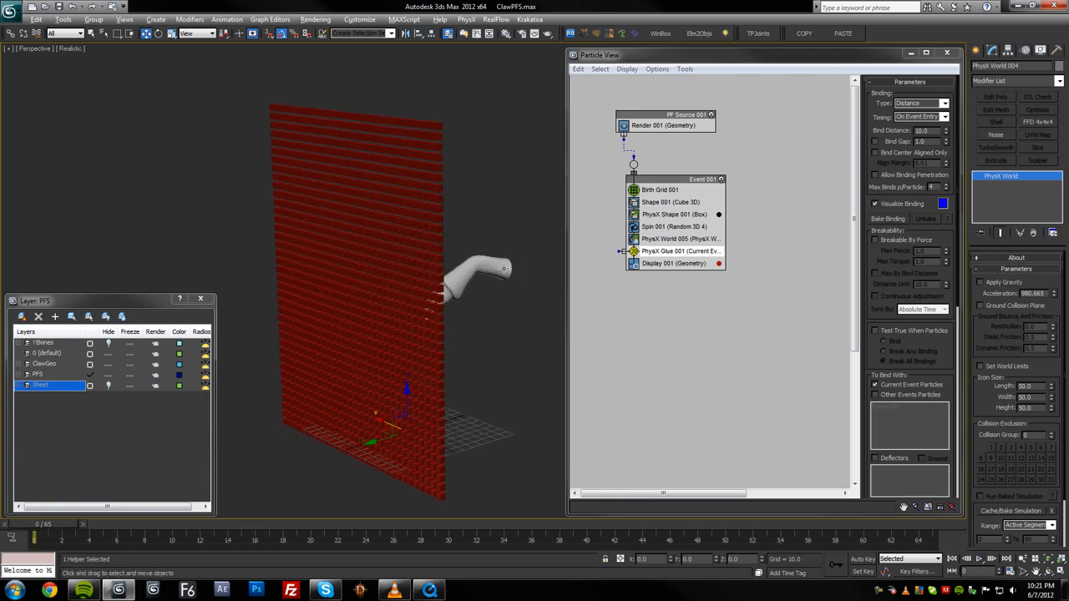
Select the claw mesh, show edged faces in the viewport and turn off its MeshSmooth modifier
middle_click_drag(504, 268, 465, 289, "alt")
left_click(465, 289)
key("F4")
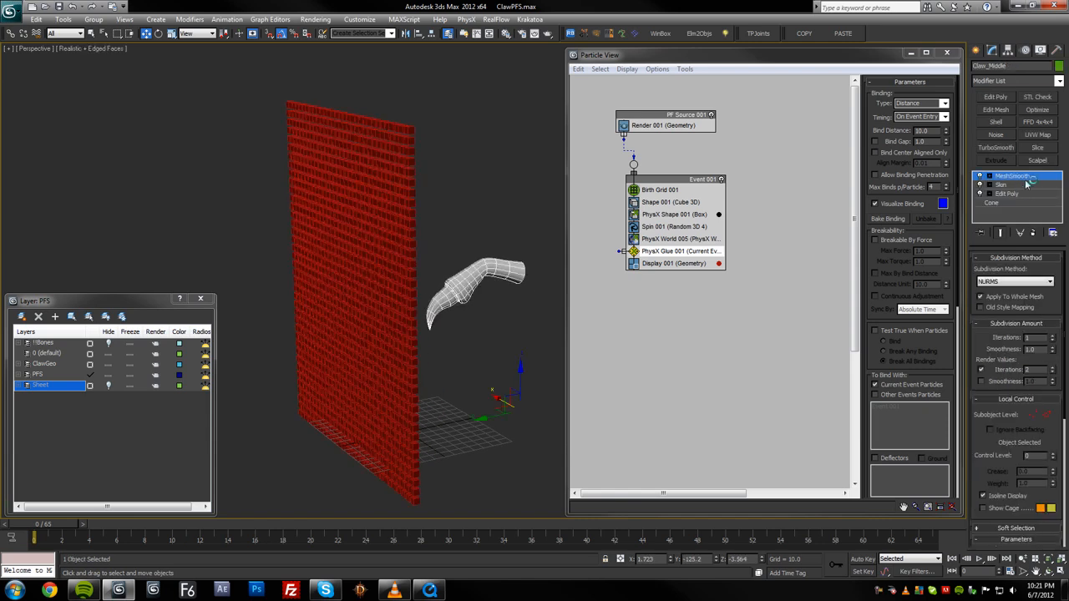
left_click(980, 177)
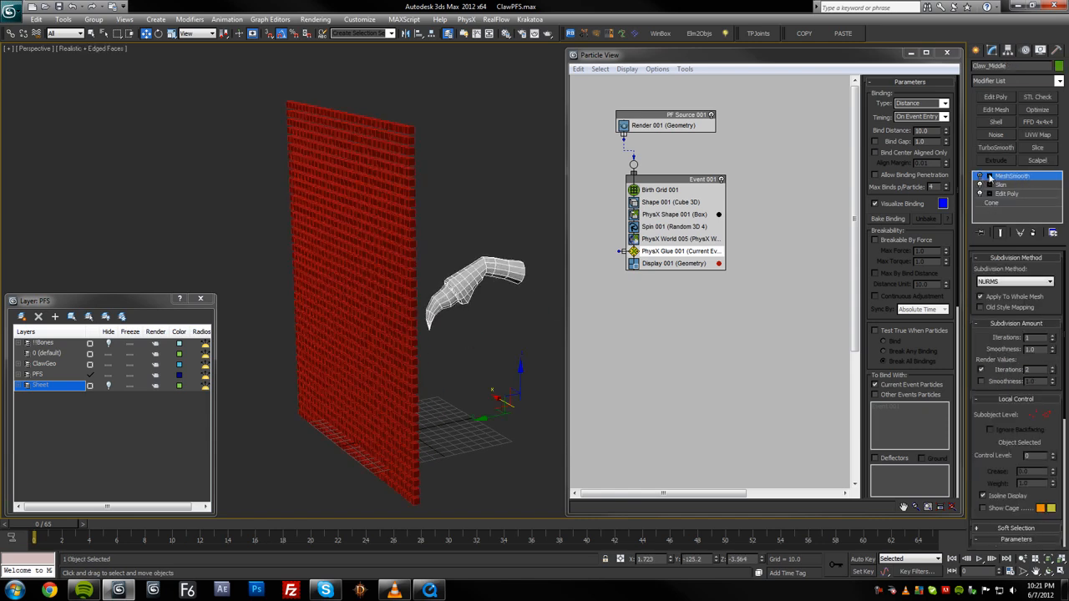
Add a PFlow Collision Shape (WSM) modifier to the claw and activate it
left_click(1024, 79)
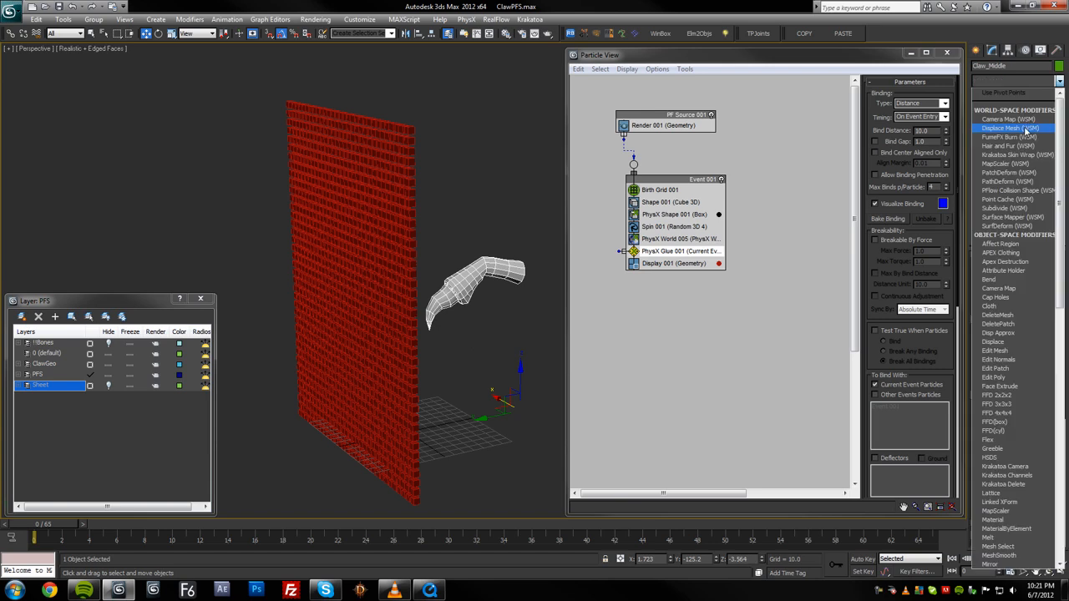
left_click(1019, 191)
left_click(1015, 284)
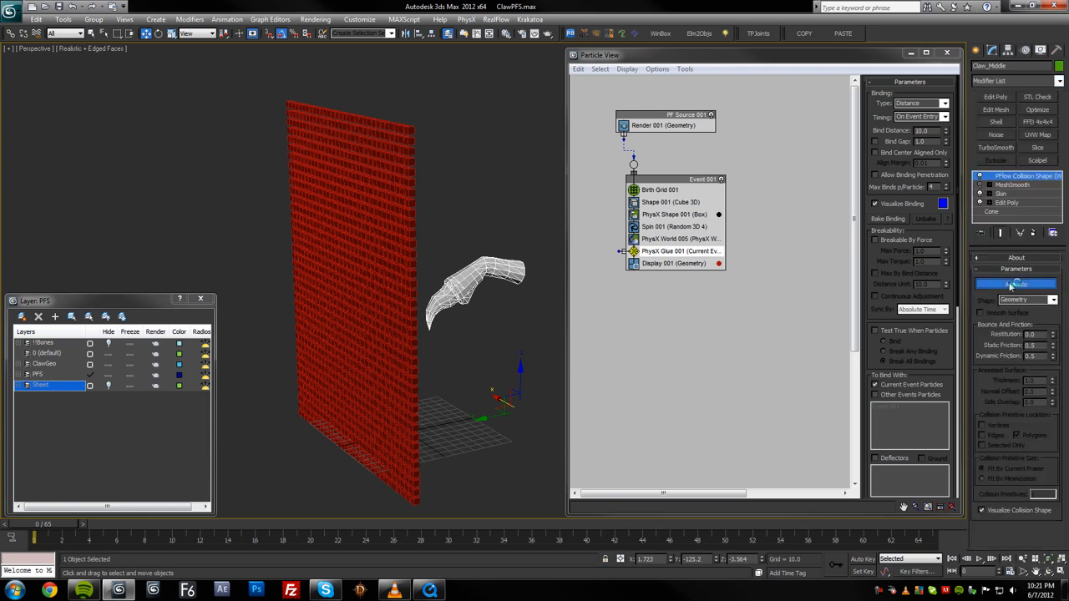
Append a PhysX Collision test to Event 001
right_click(653, 250)
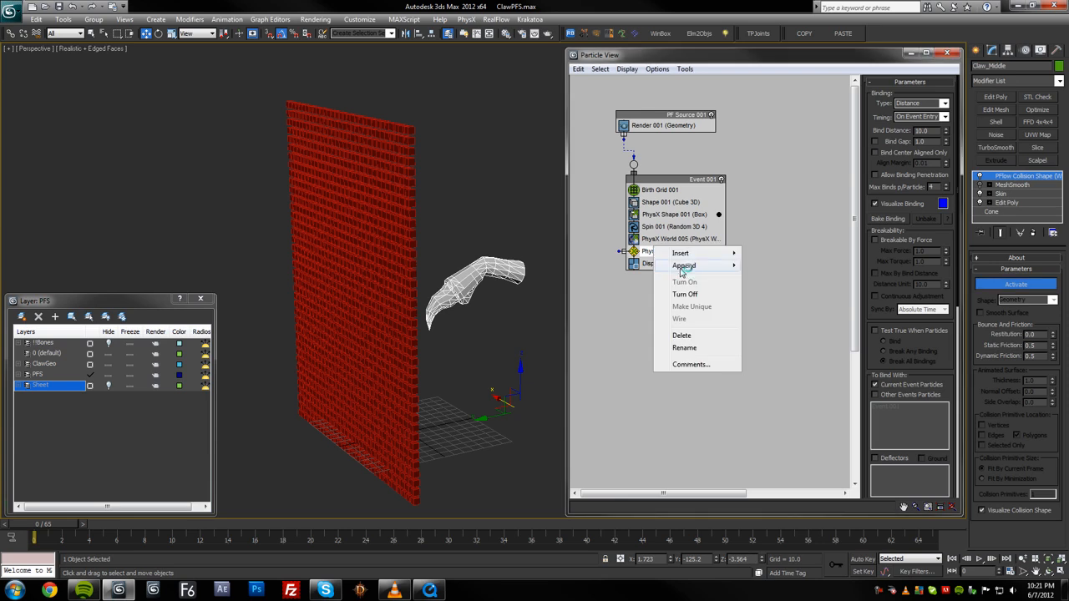
mouse_move(683, 267)
mouse_move(766, 278)
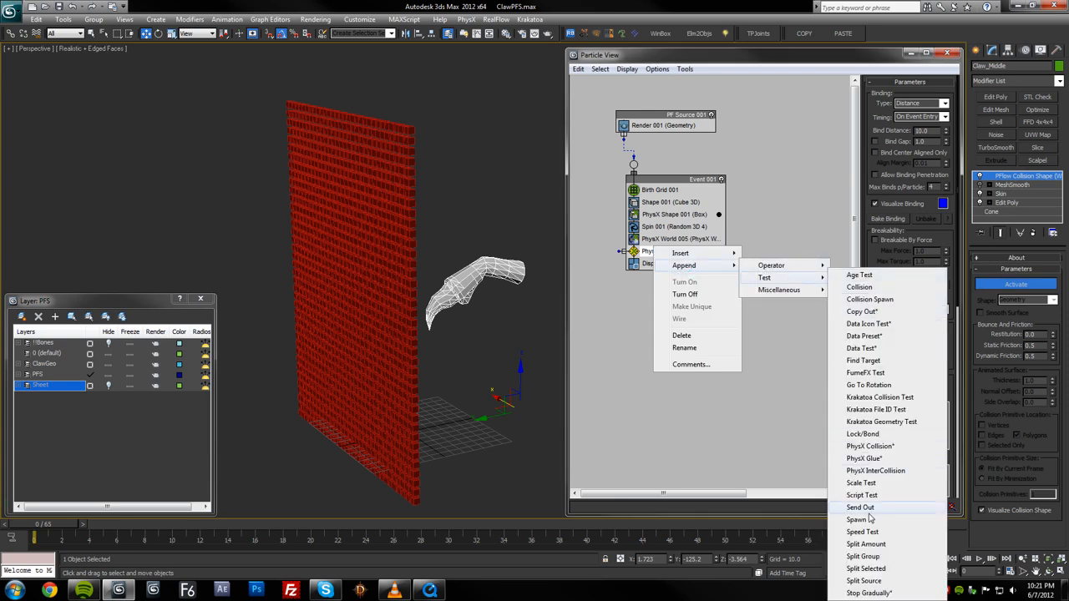
left_click(870, 446)
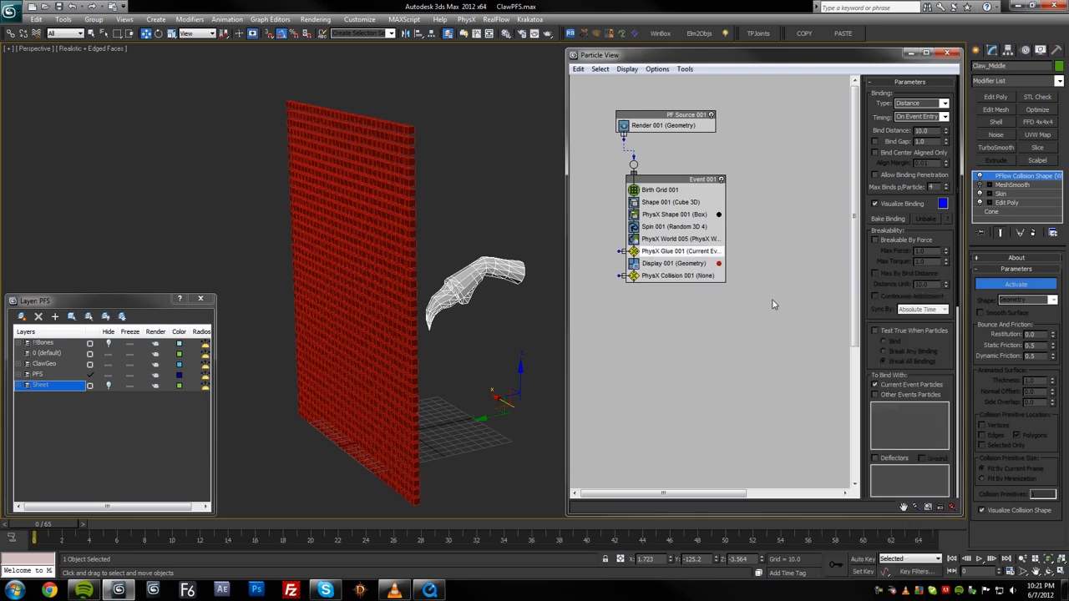
right_click(677, 253)
mouse_move(687, 267)
mouse_move(833, 278)
left_click(877, 289)
left_click_drag(664, 289, 666, 288)
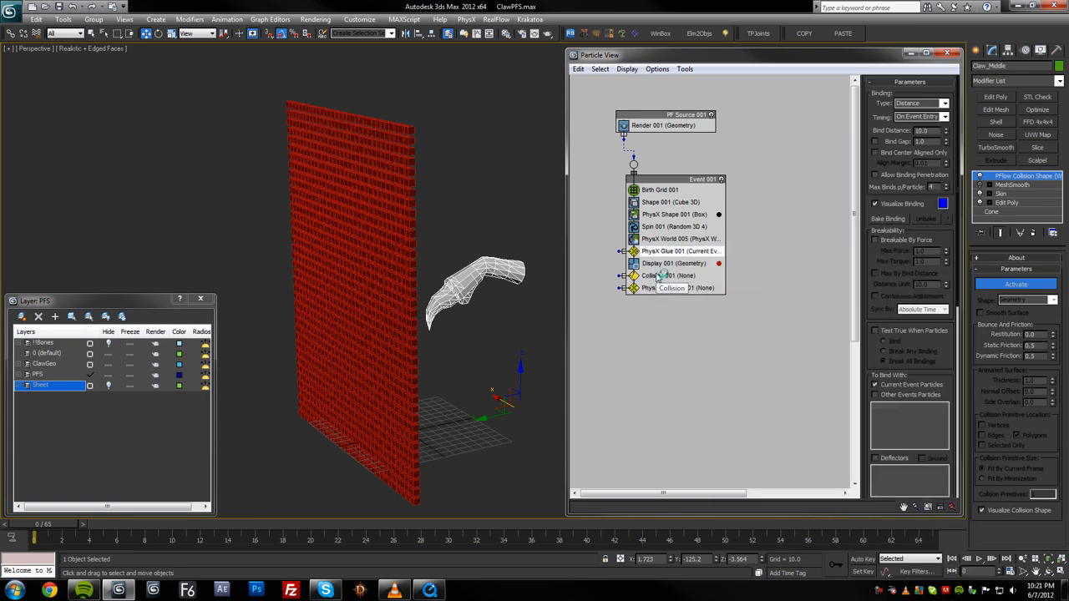
left_click(656, 276)
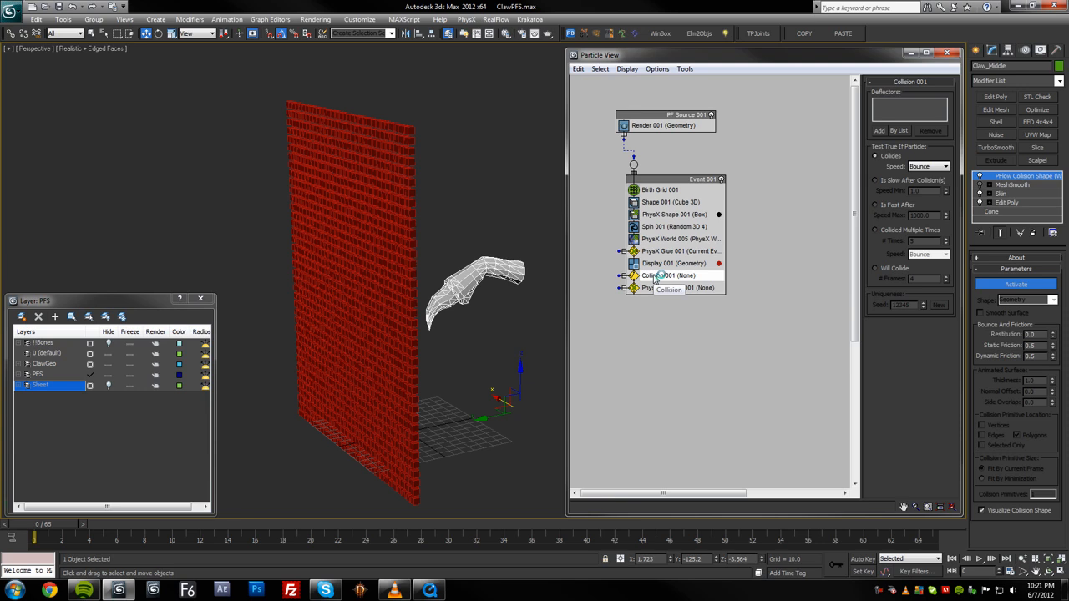
key("Delete")
Move the PhysX Collision test above PhysX Glue in Event 001 and bring the claw into close view for picking
left_click_drag(657, 276, 664, 250)
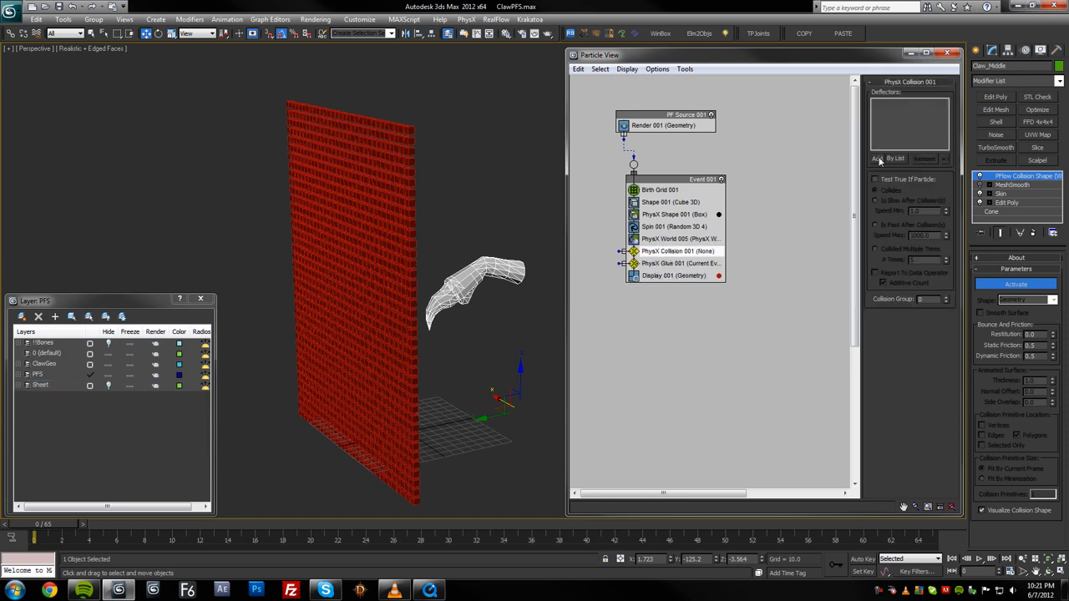
middle_click_drag(539, 257, 458, 256, "alt")
key("q")
scroll(507, 282, "up", 3)
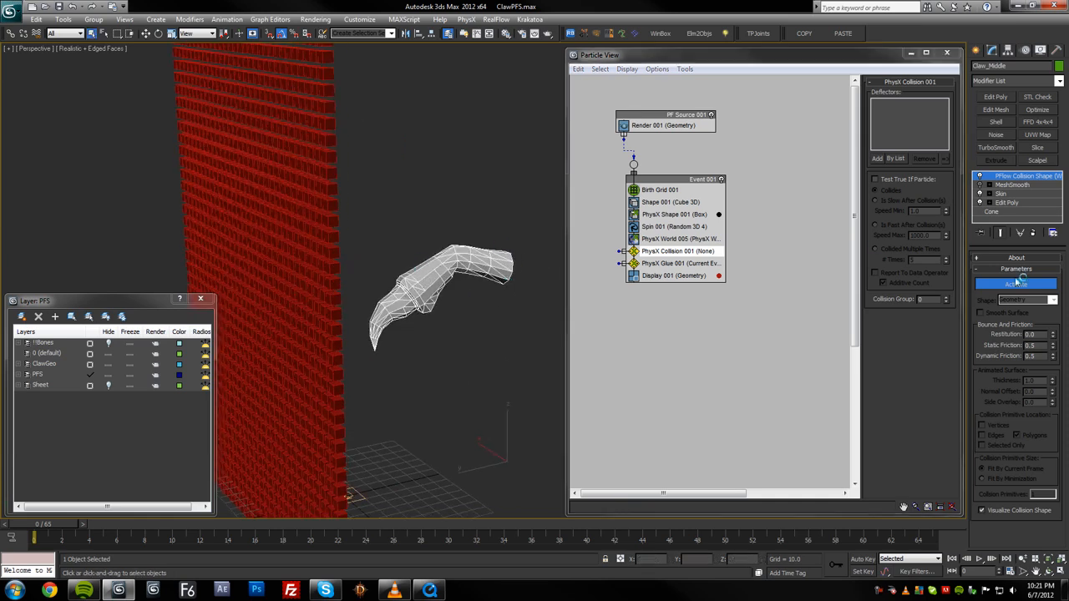
left_click(894, 158)
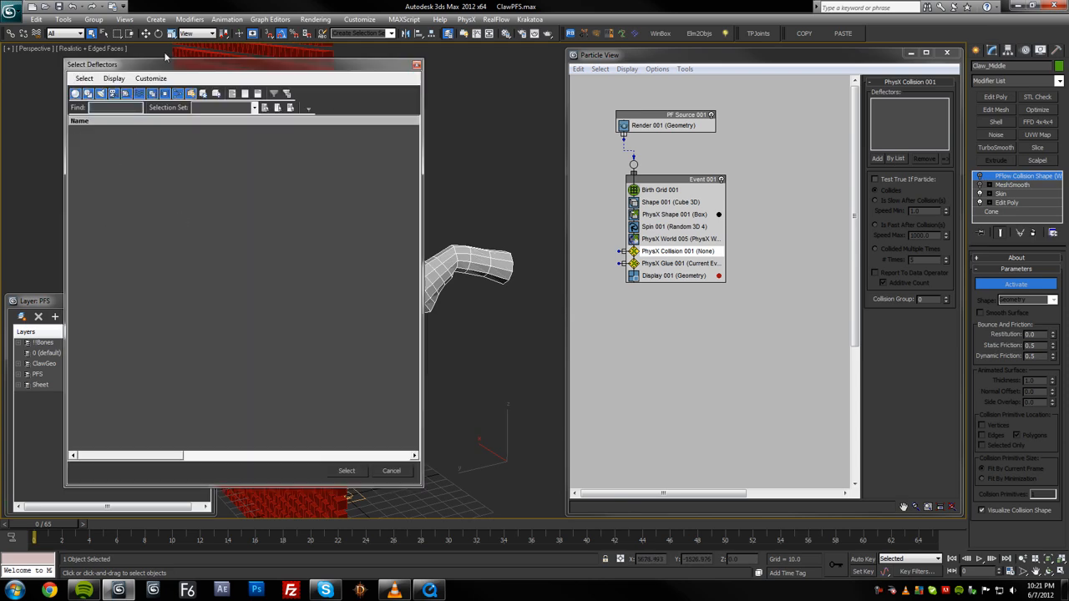
left_click_drag(67, 60, 148, 86)
left_click(426, 81)
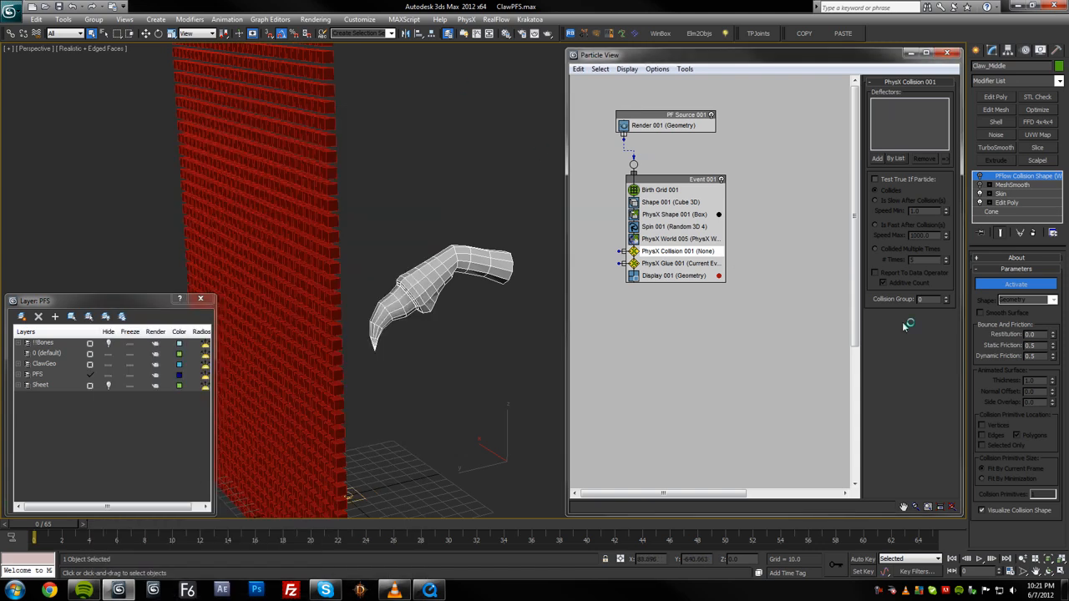
Turn the claw's PFlow Collision Shape back on, activate it, and add Claw_Middle as the PhysX Collision test's deflector
left_click(981, 177)
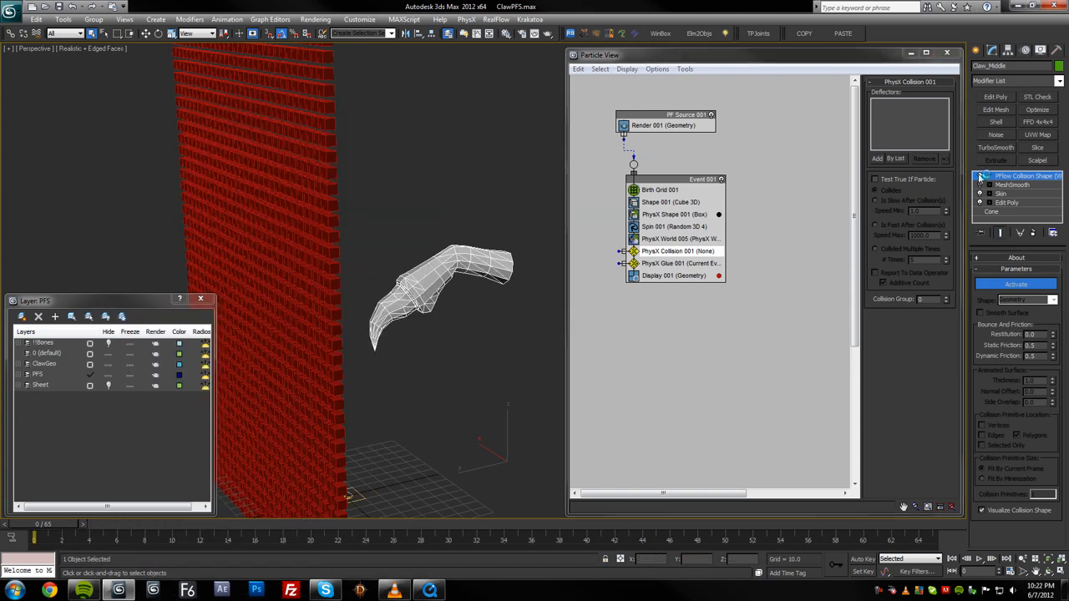
left_click(1011, 286)
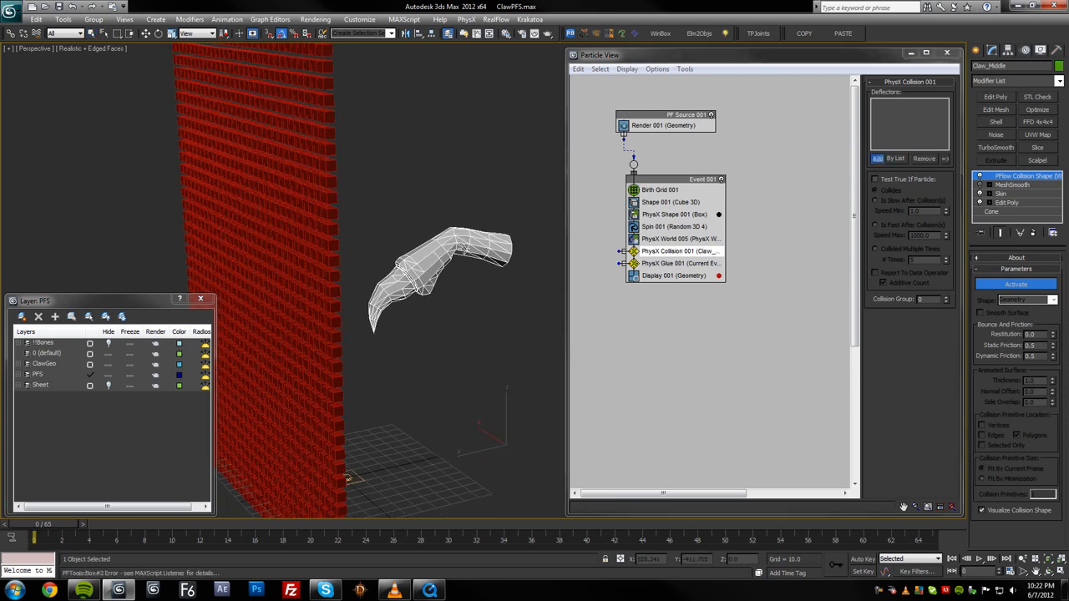
key("w")
Turn off edged faces, play the simulation to examine the claw colliding with the wall, and return to frame 0
middle_click_drag(467, 236, 459, 235, "alt")
mouse_move(466, 294)
middle_mouse_down("alt")
mouse_move(465, 281)
mouse_move(461, 293)
middle_mouse_up("alt")
key("/")
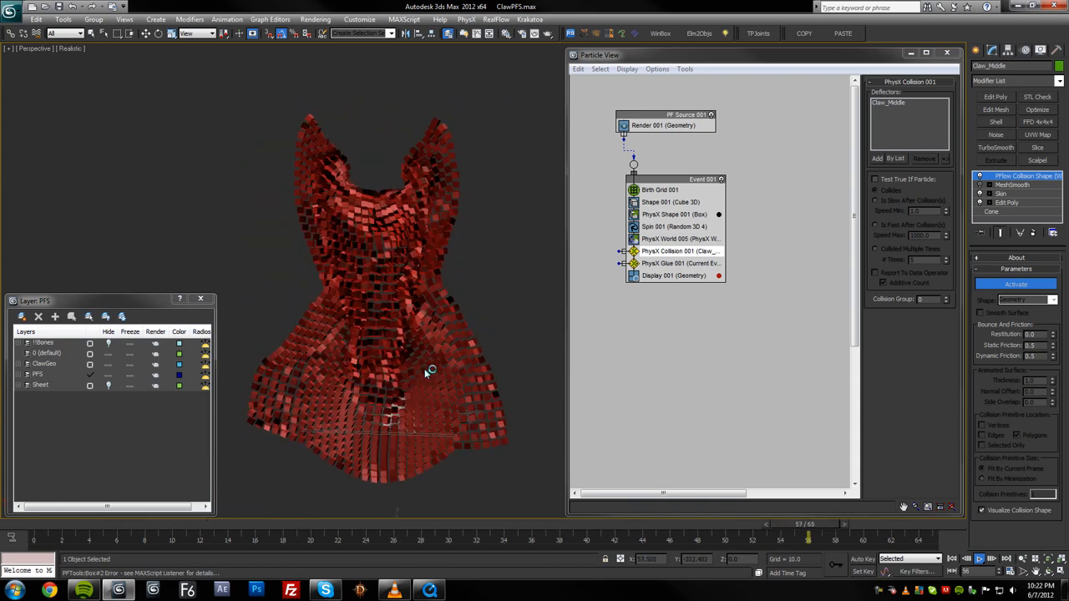
key("F4")
key("slash")
mouse_move(384, 443)
middle_mouse_down("alt")
mouse_move(308, 435)
mouse_move(446, 368)
mouse_move(380, 442)
middle_mouse_up("alt")
key("slash")
key("slash")
left_click_drag(351, 523, 35, 526)
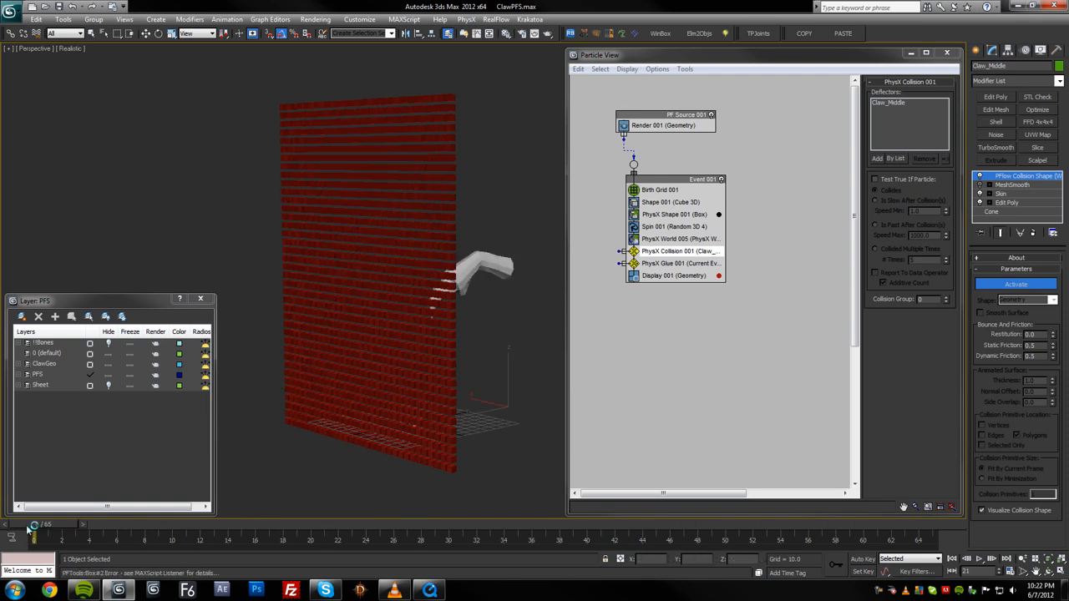
Display the PhysX Glue parameters, replay the simulation to examine how the glued wall deforms, and rewind to the start
left_click(693, 263)
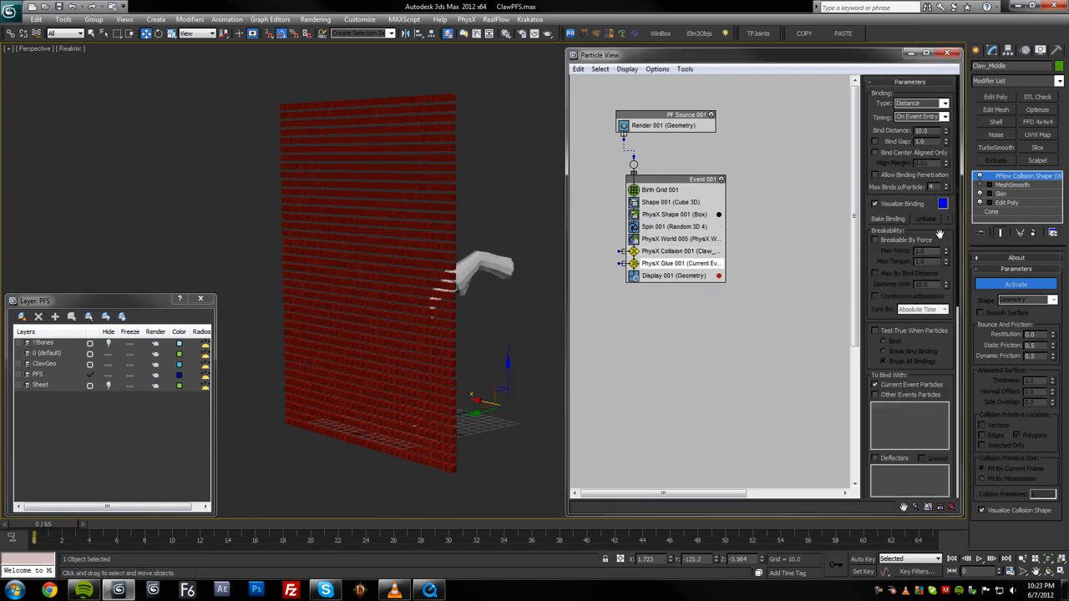
middle_click_drag(498, 300, 492, 297)
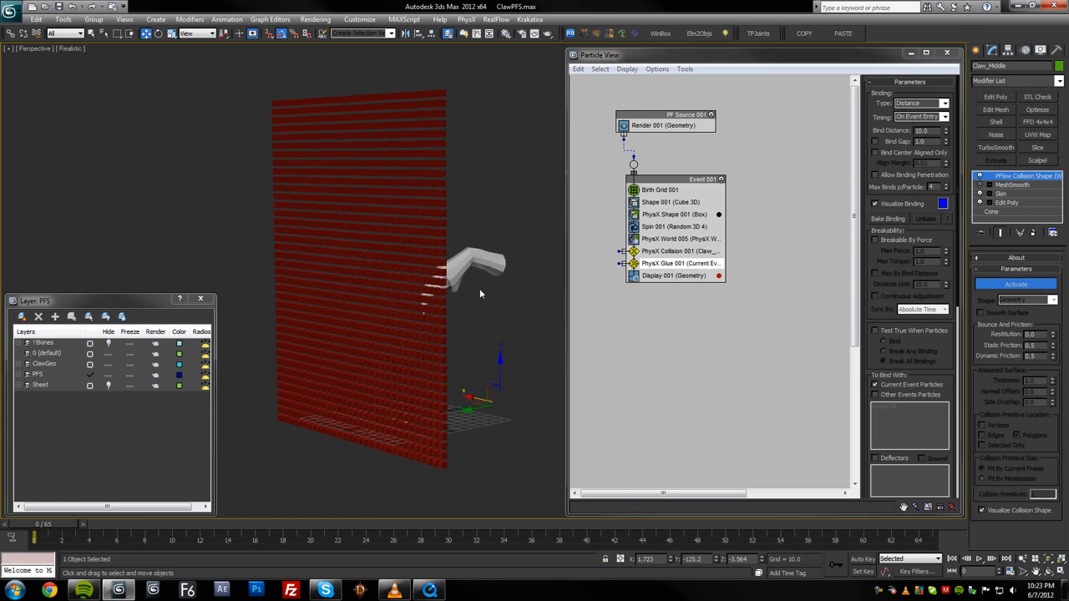
key("/")
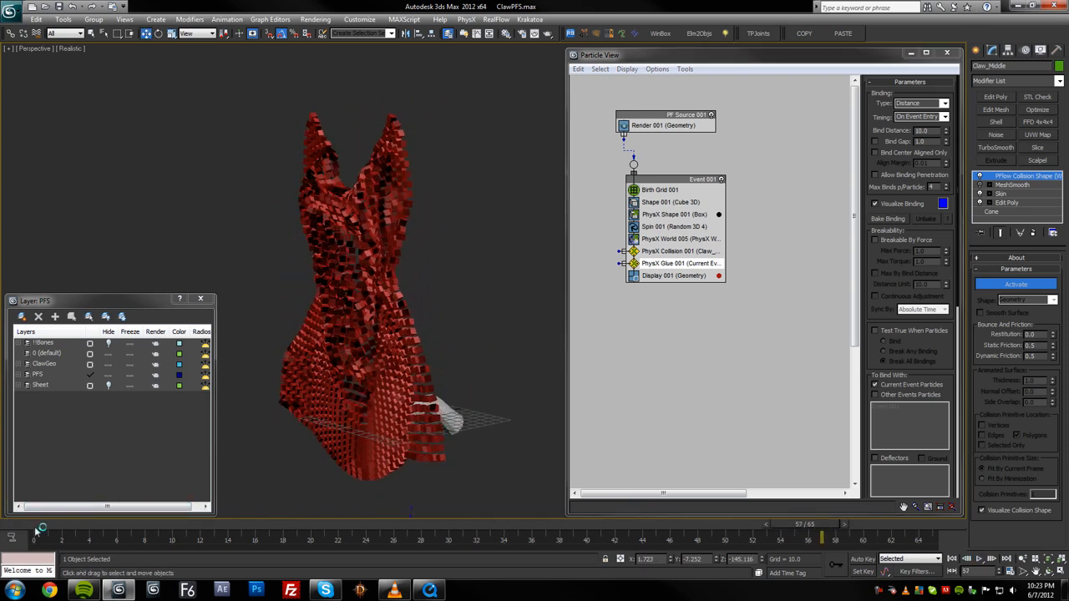
key("Home")
Enable Breakable By Force on the PhysX Glue test and set both Max Force and Max Torque to 120
middle_click_drag(334, 401, 384, 383, "alt")
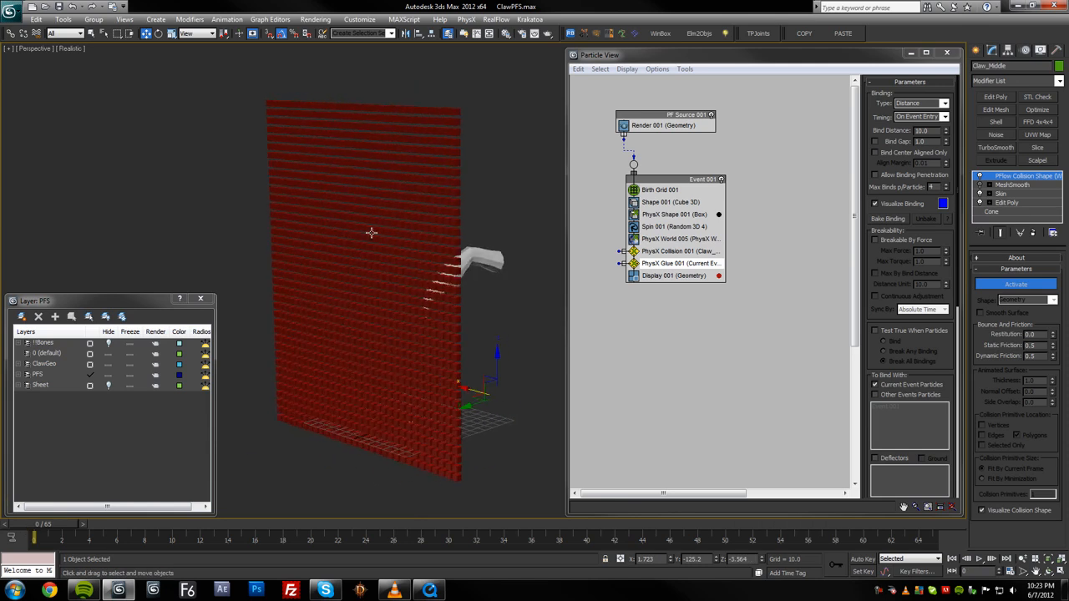
middle_click_drag(342, 186, 420, 249, "alt")
left_click(908, 241)
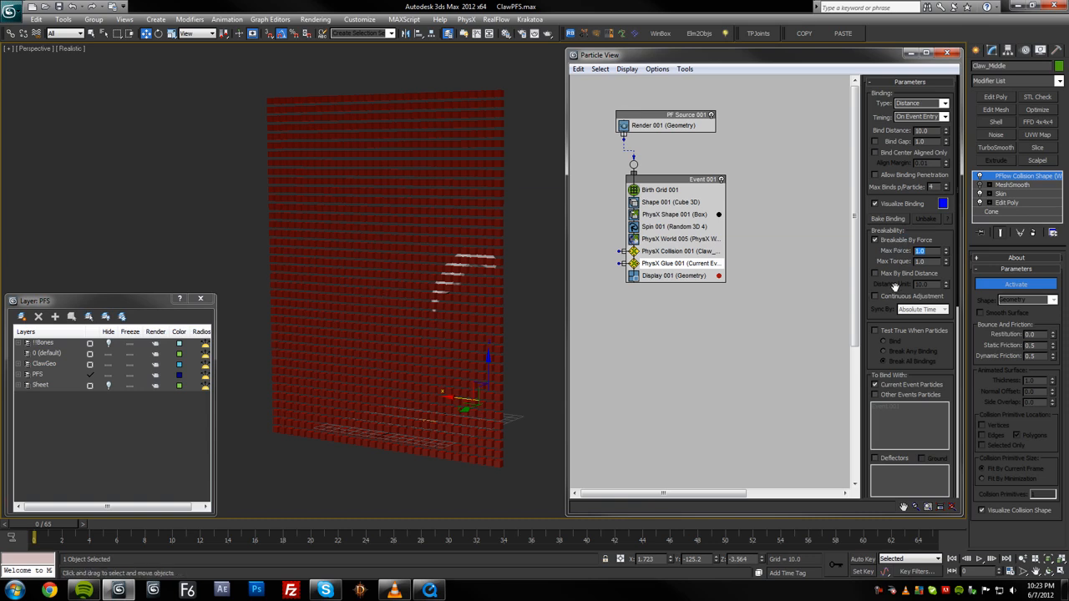
key("Tab")
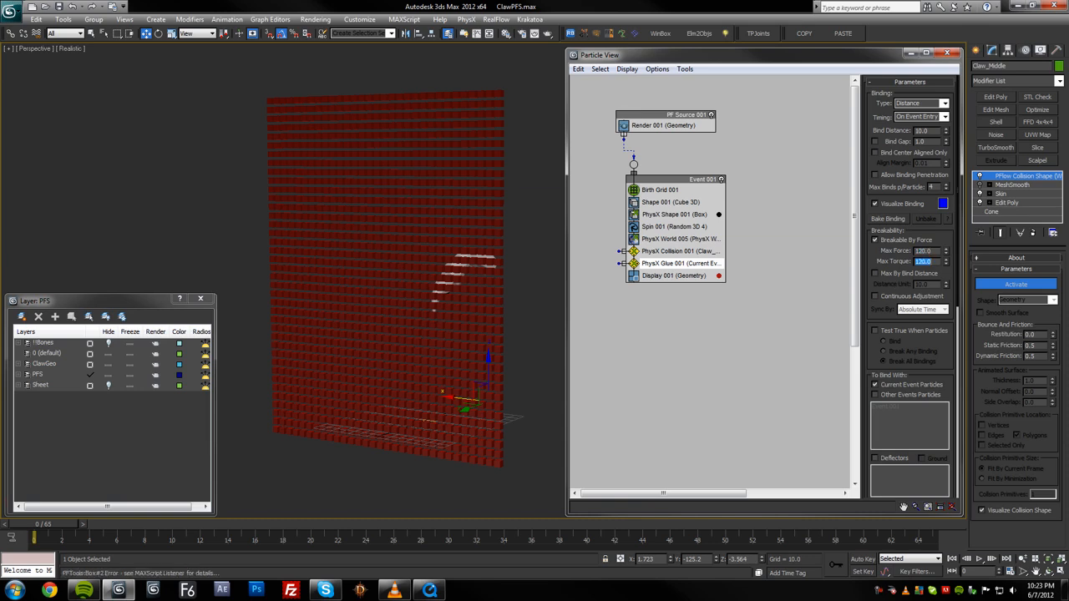
Play the simulation with breakable glue and examine from several angles how the claw tears through the wall
middle_click_drag(437, 383, 379, 380, "alt")
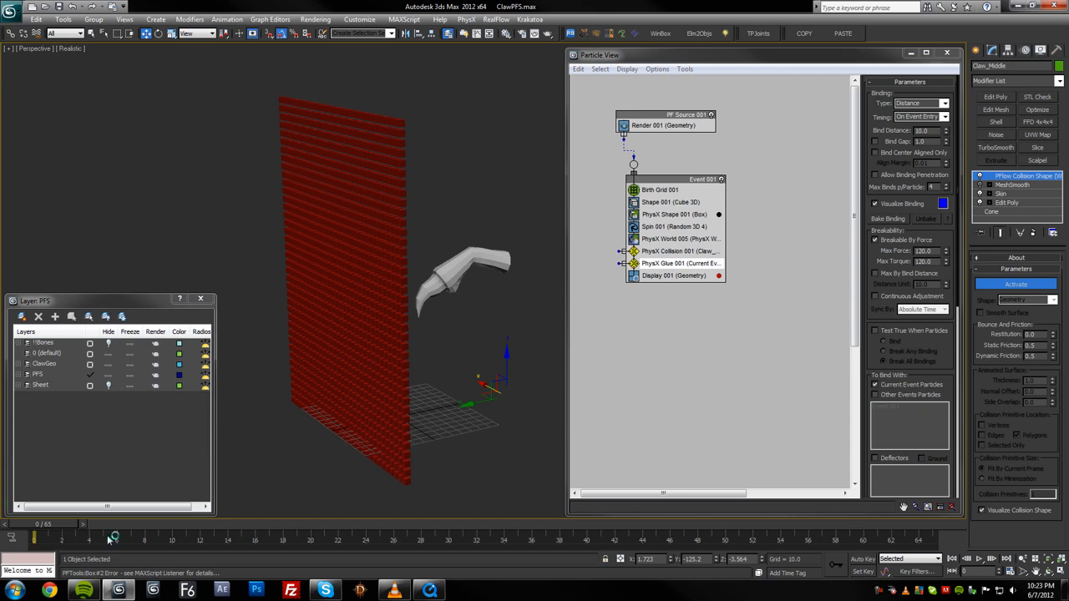
middle_click_drag(441, 293, 449, 271)
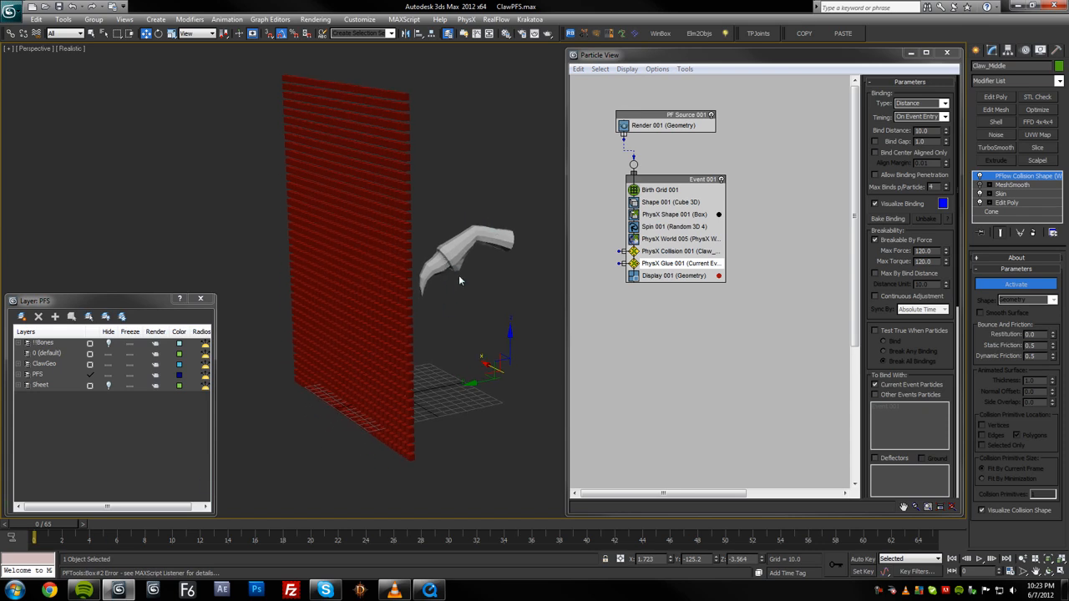
key("/")
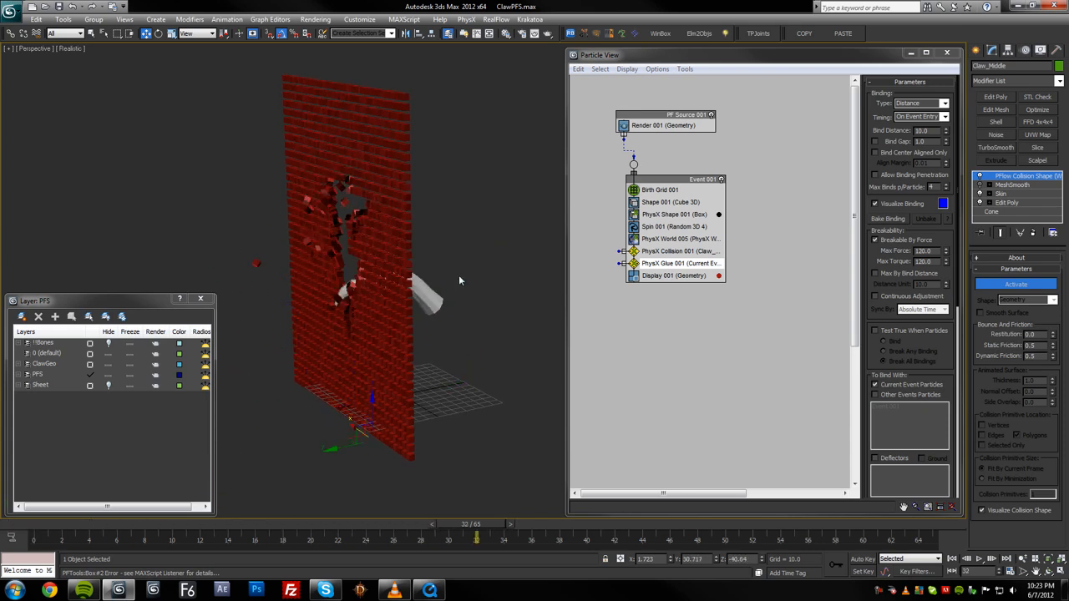
middle_click_drag(445, 323, 495, 327, "alt")
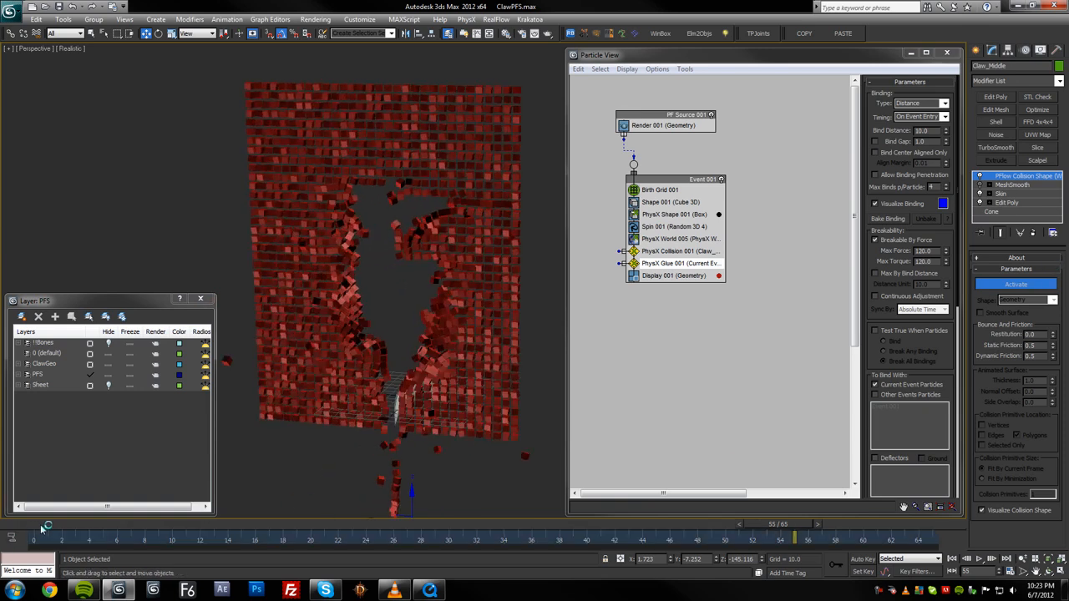
Set the glue's Max Force and Max Torque to 600, play the simulation to examine the tear, and rewind to the start
double_click(922, 250)
type("600")
key("Tab")
type("60")
middle_click_drag(298, 356, 347, 357, "alt")
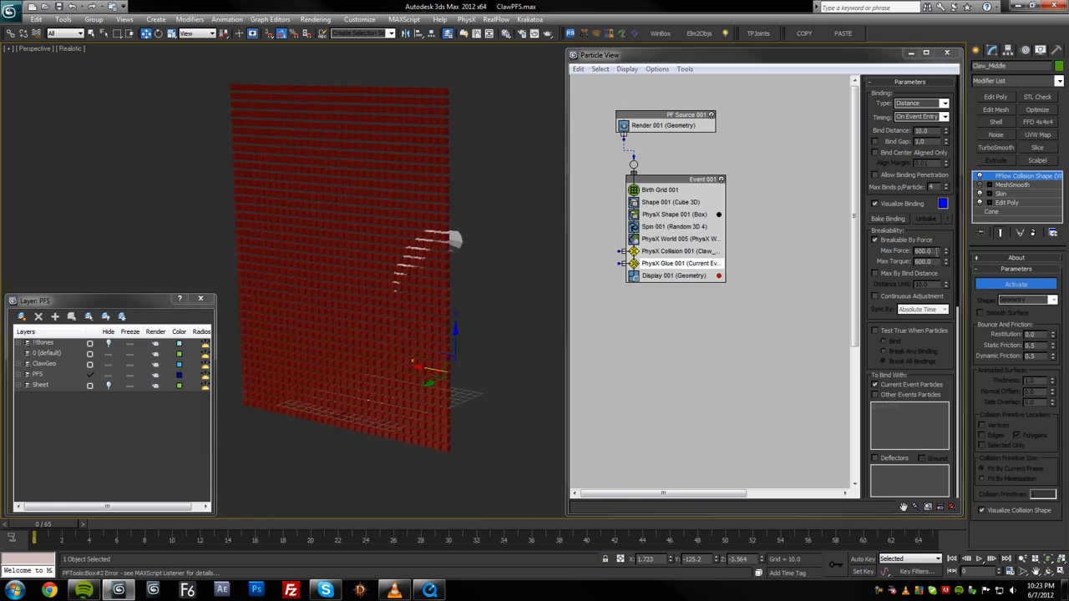
middle_click_drag(465, 248, 476, 253, "alt")
key("slash")
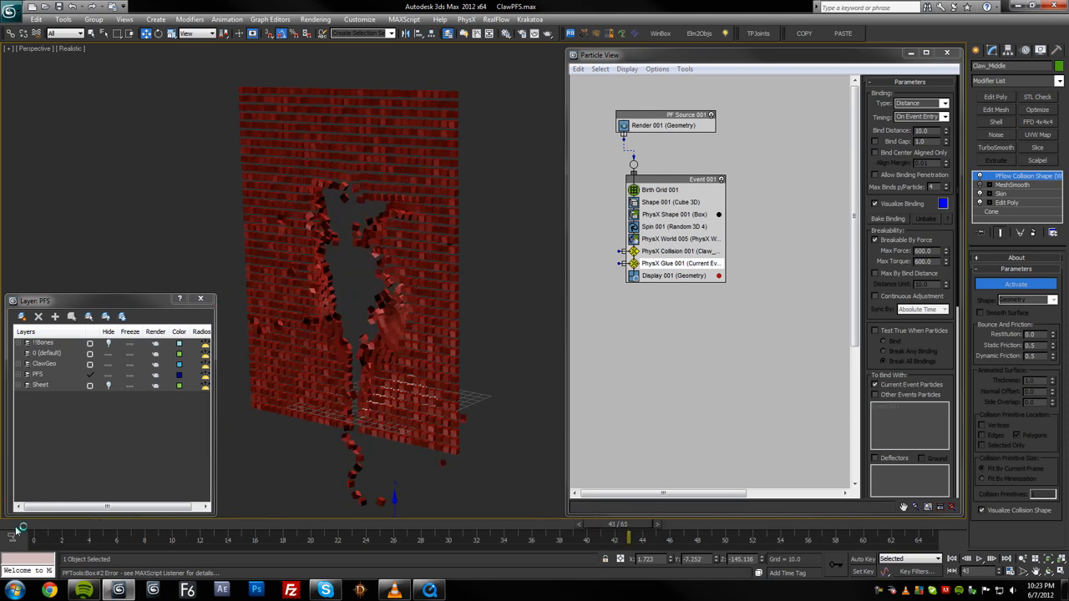
left_click(18, 524)
Raise the glue's Max Force and Max Torque to 1000, replay the simulation, and rewind to frame 0
left_click_drag(939, 251, 915, 251)
type("10")
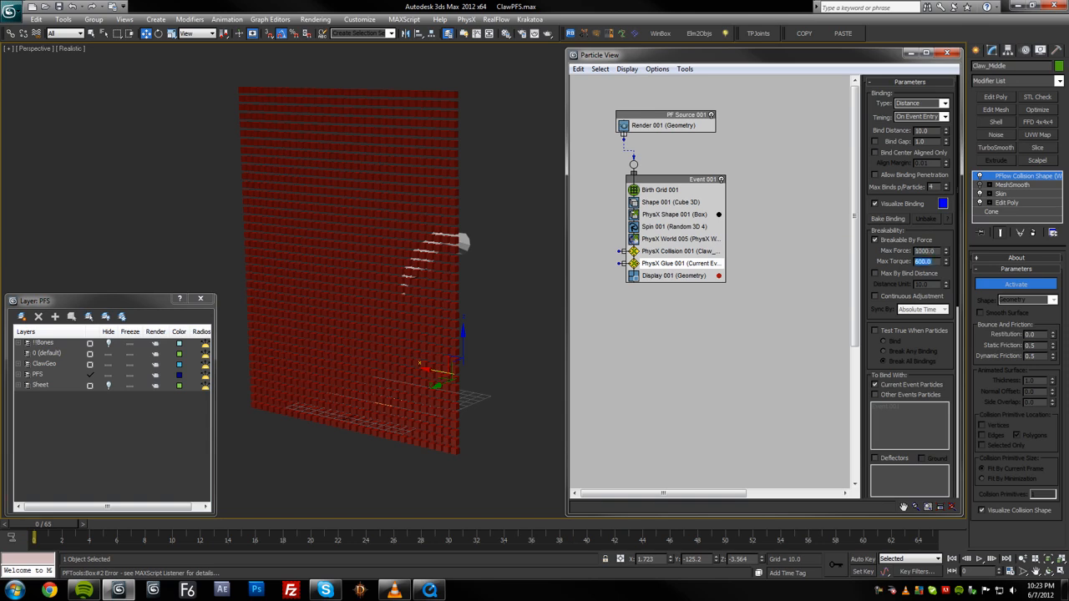
key("slash")
left_click(18, 524)
Raise Max Force and Max Torque to 5000, play the simulation while changing the viewing angle, and return to frame 0
left_click(941, 250)
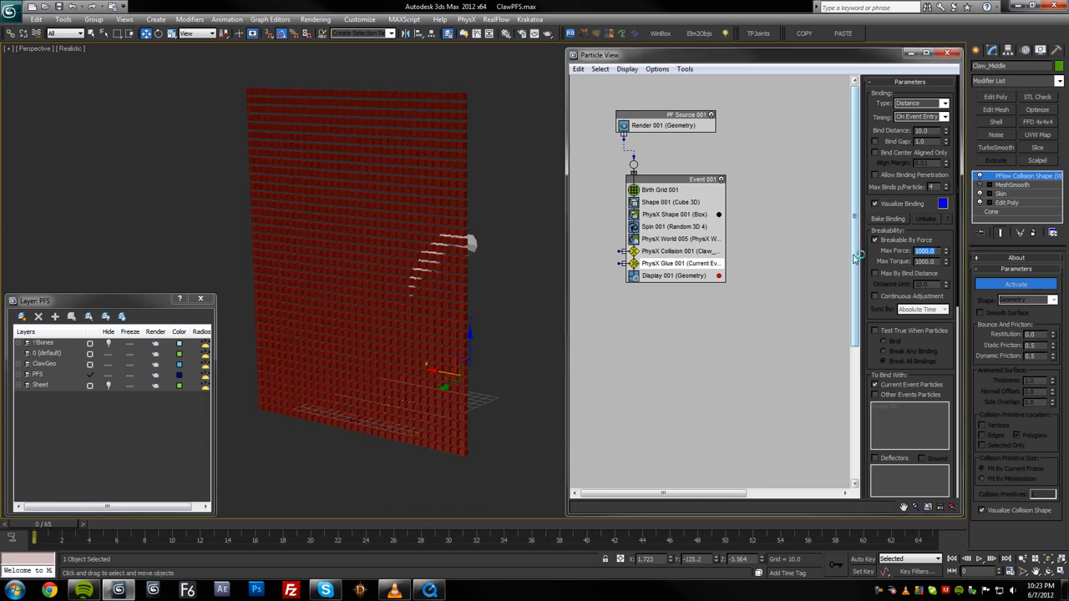
type("5000")
key("Tab")
type("50")
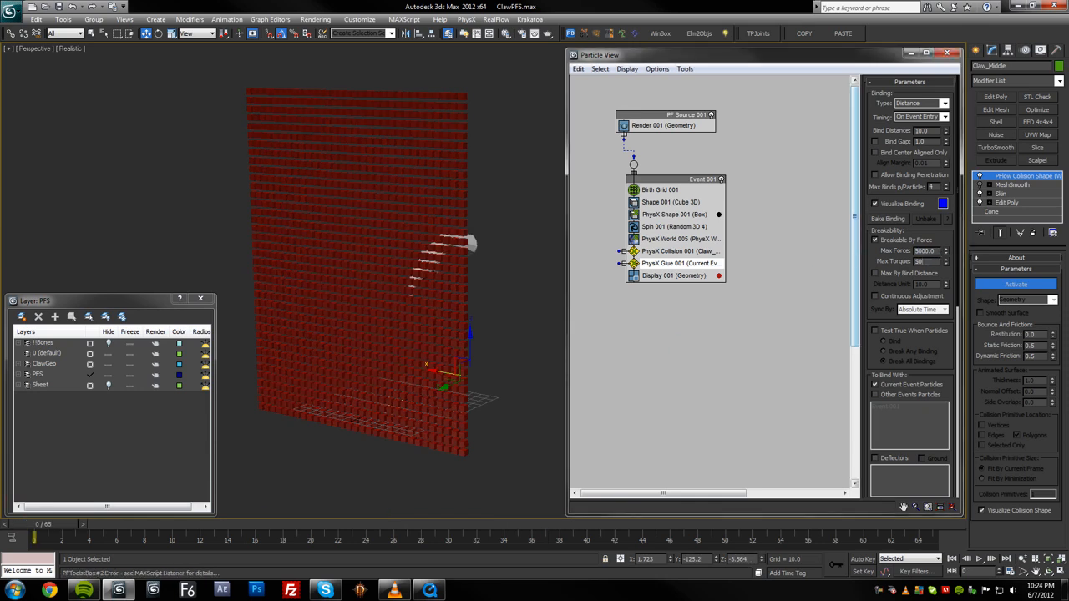
left_click(370, 234)
key("/")
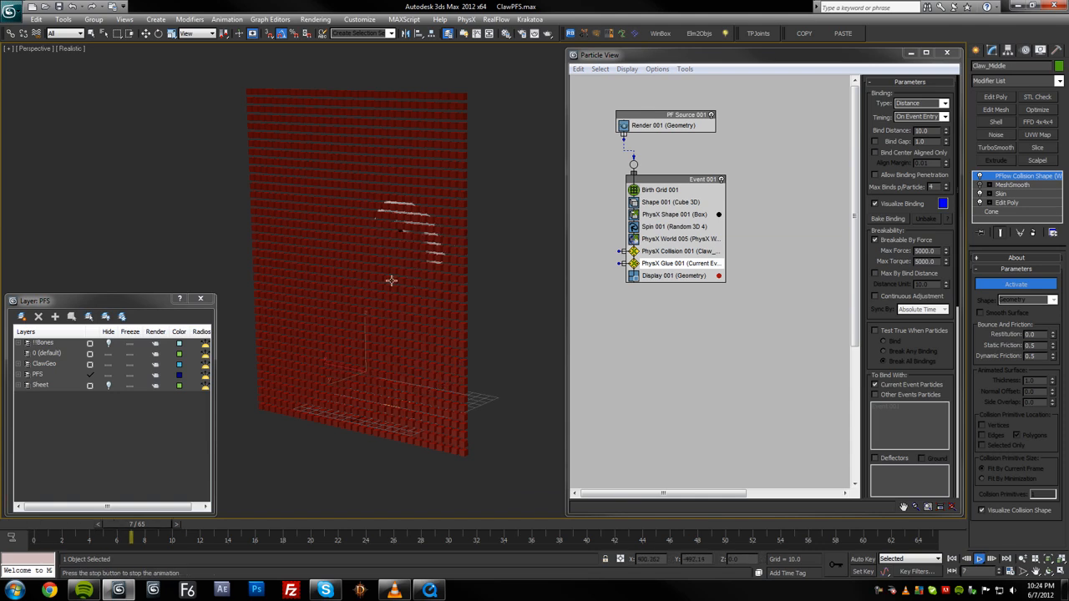
key("/")
key("/")
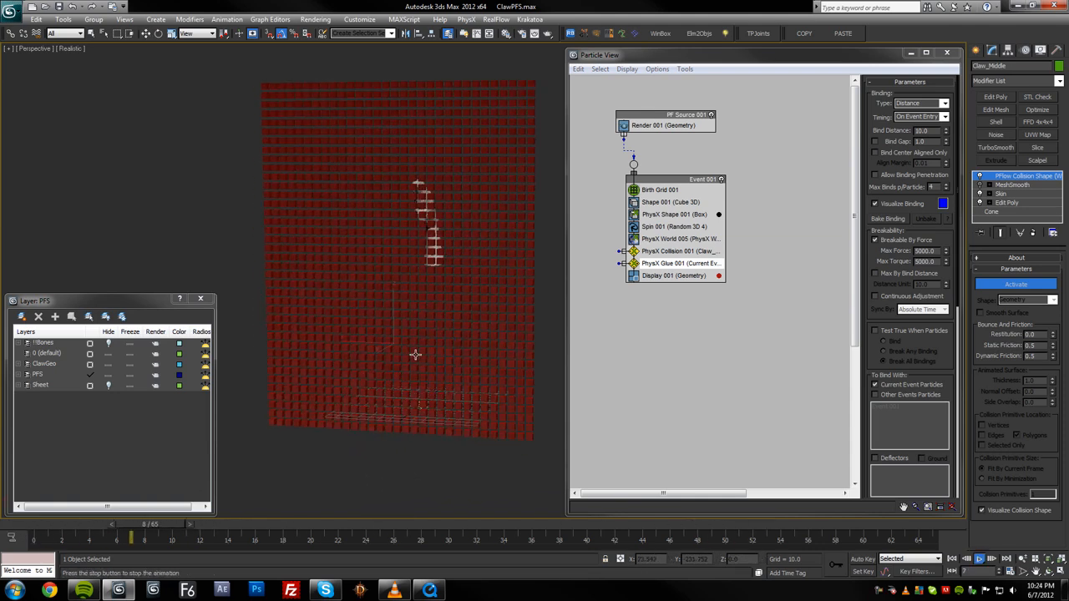
key("Home")
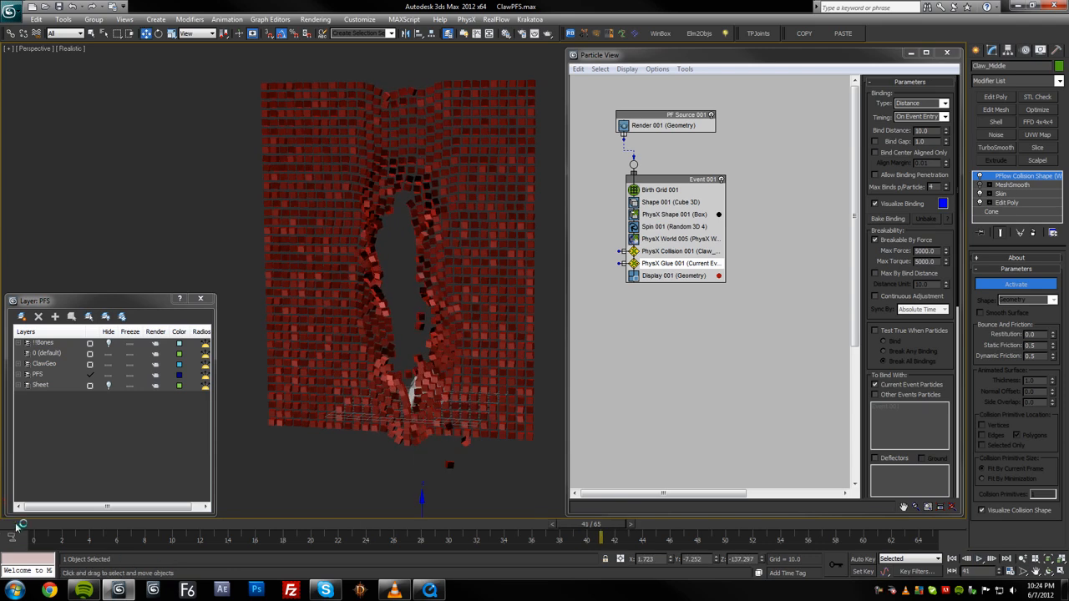
Set both Max Force and Max Torque of the PhysX Glue test to 8000
double_click(933, 250)
type("80")
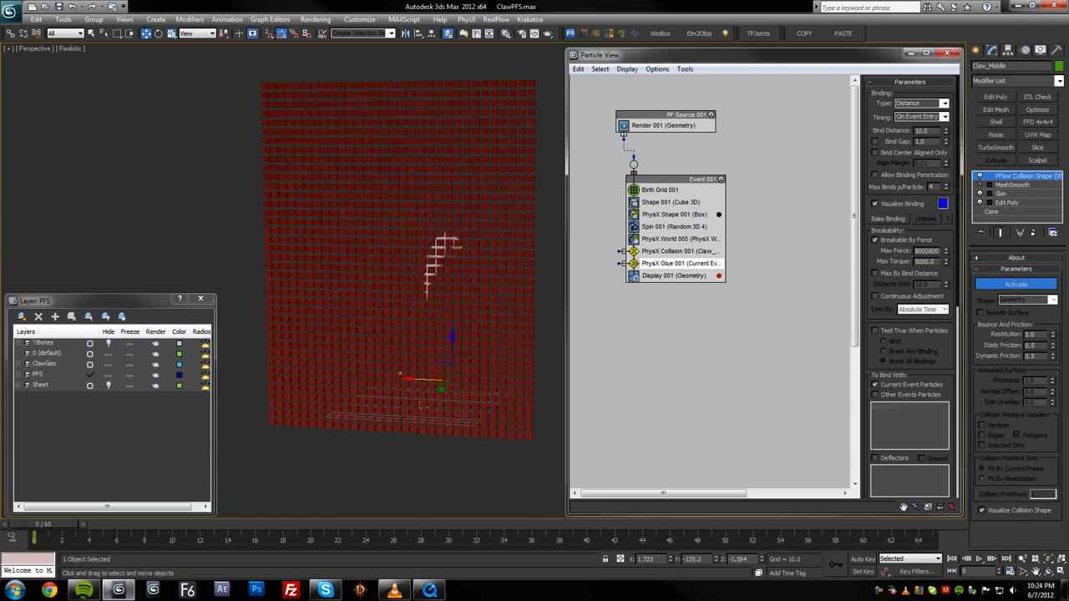
type("00")
key("Tab")
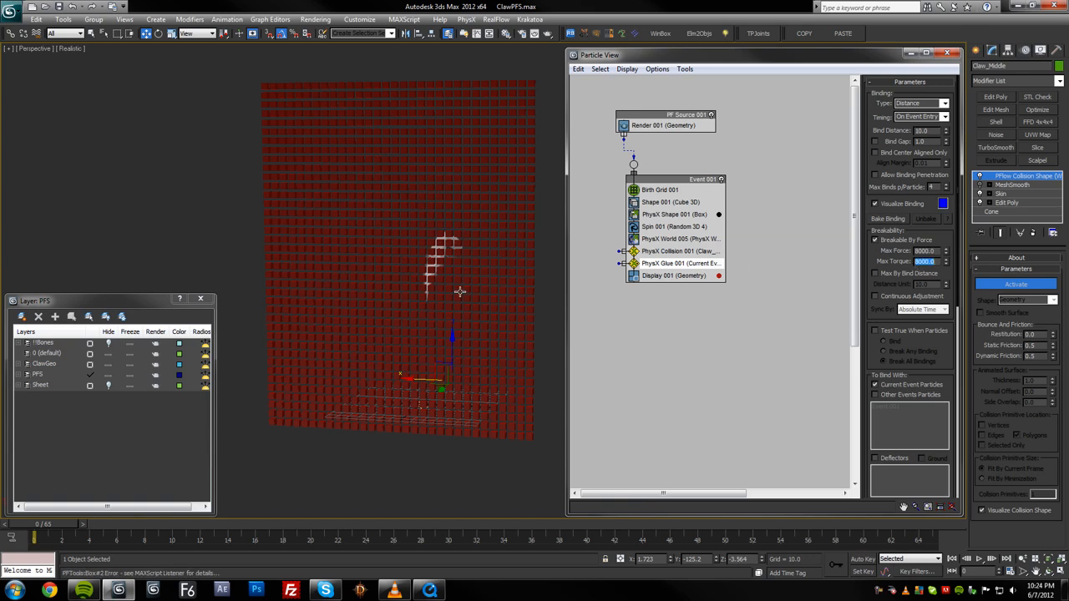
Play the simulation to examine the claw tearing the more strongly glued wall, rewind to the start, and deselect the claw
middle_click_drag(467, 295, 413, 292, "alt")
key("/")
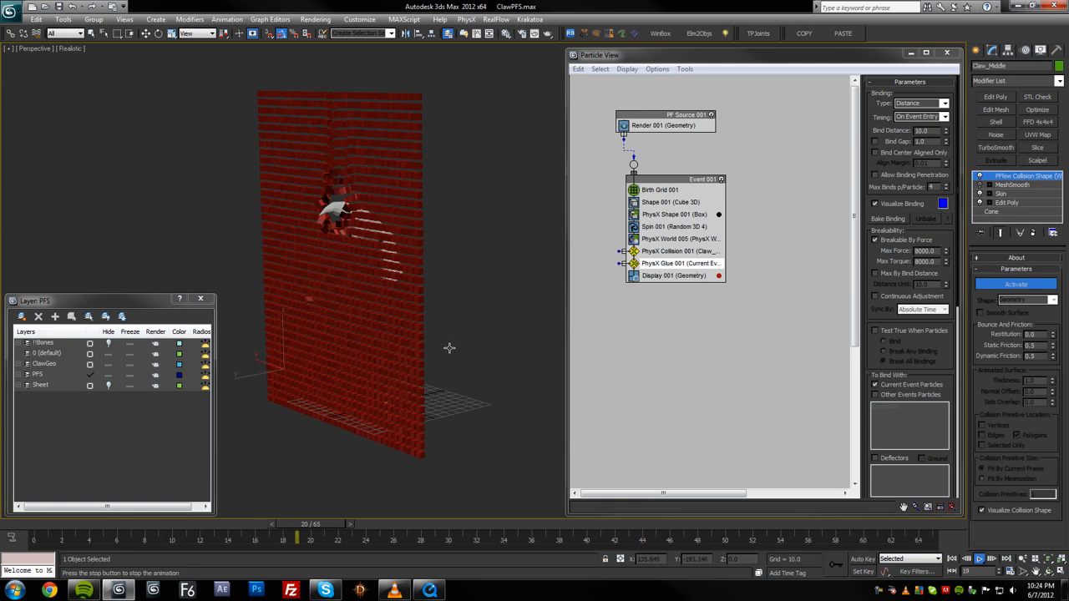
key("/")
left_click_drag(426, 353, 431, 357, "alt")
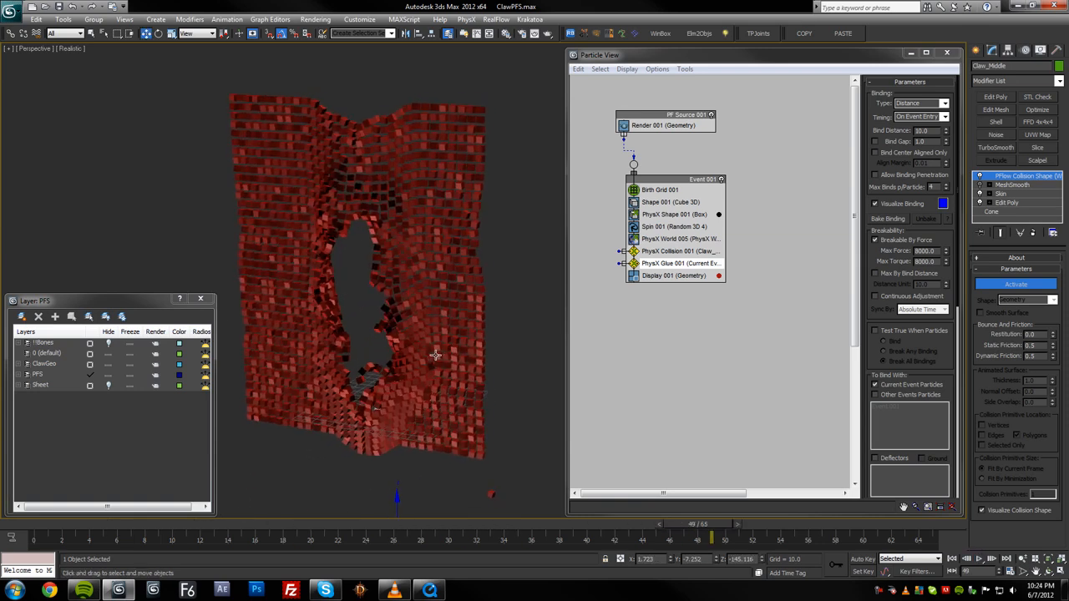
key("Home")
middle_click_drag(400, 336, 449, 350)
left_click(466, 332)
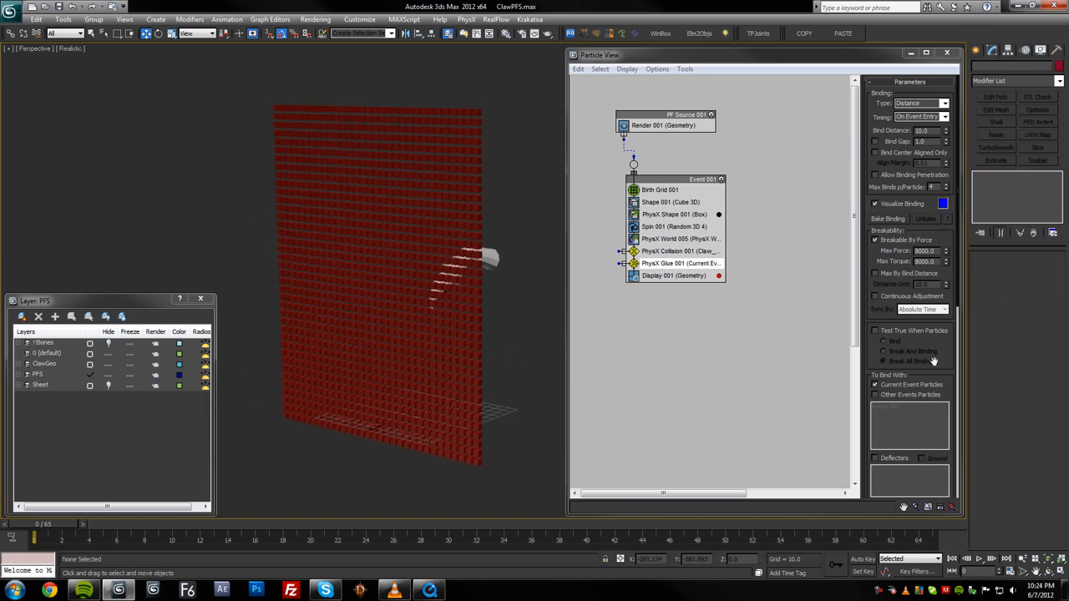
Examine the Distance Binding limit, spring force and breakability options of the PhysX Glue test
left_click_drag(938, 351, 950, 98)
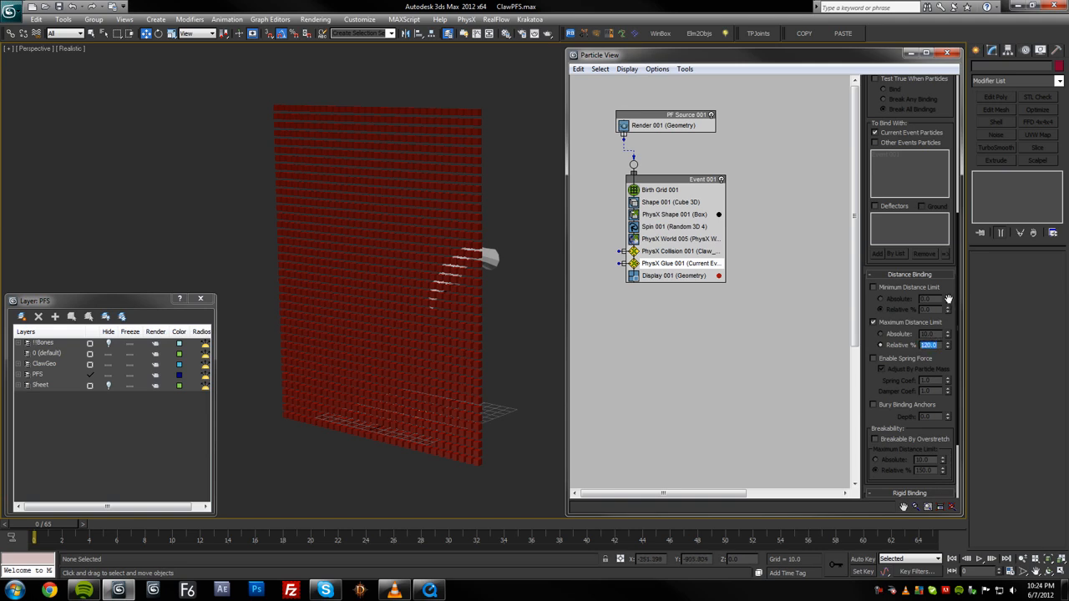
left_click_drag(945, 286, 945, 283)
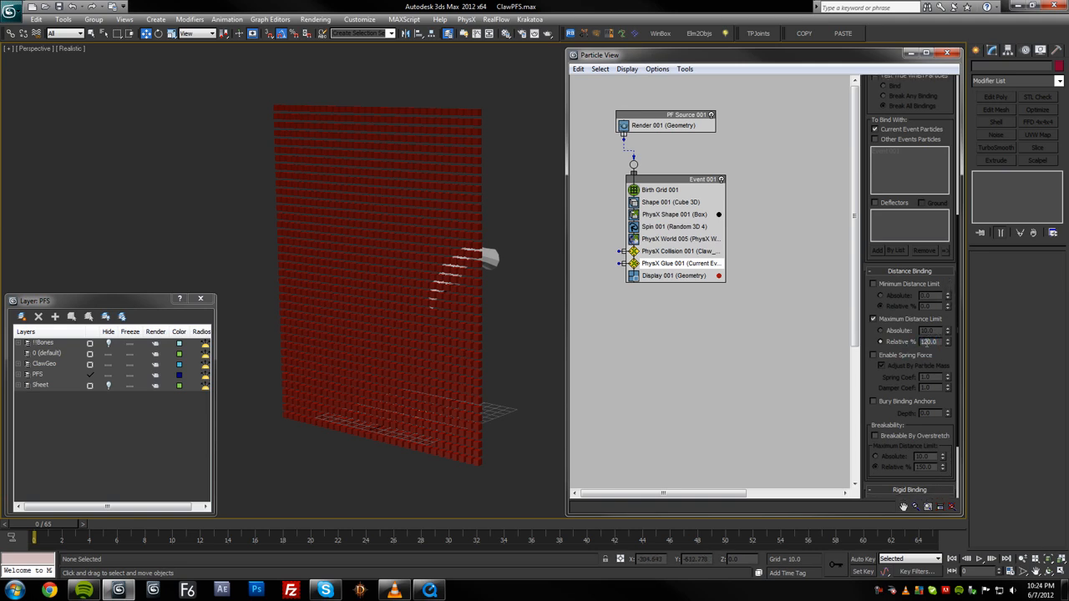
scroll(878, 300, "up", 6)
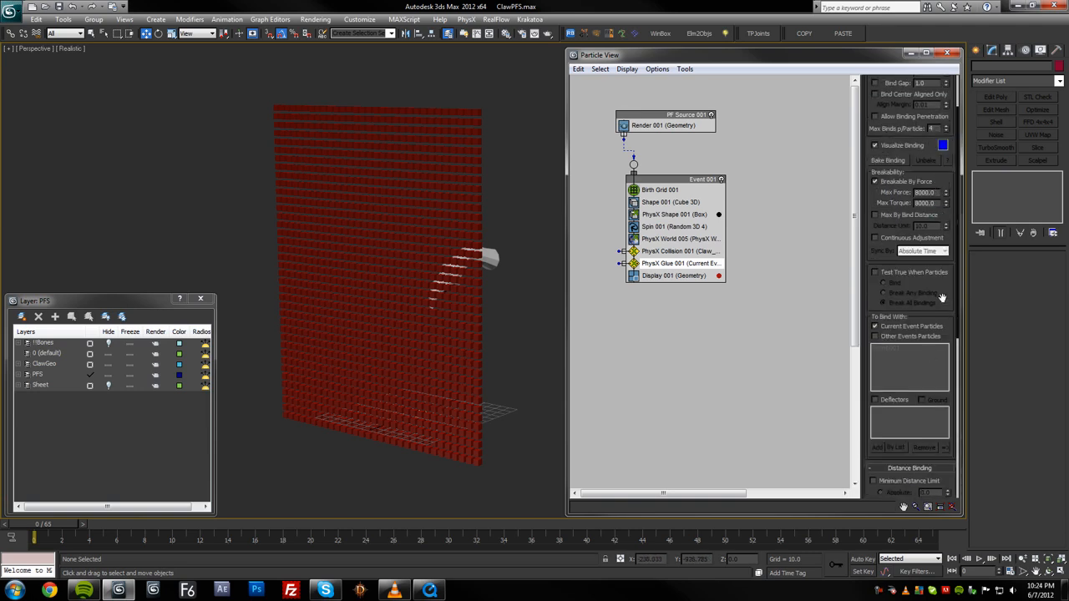
scroll(941, 298, "down", 6)
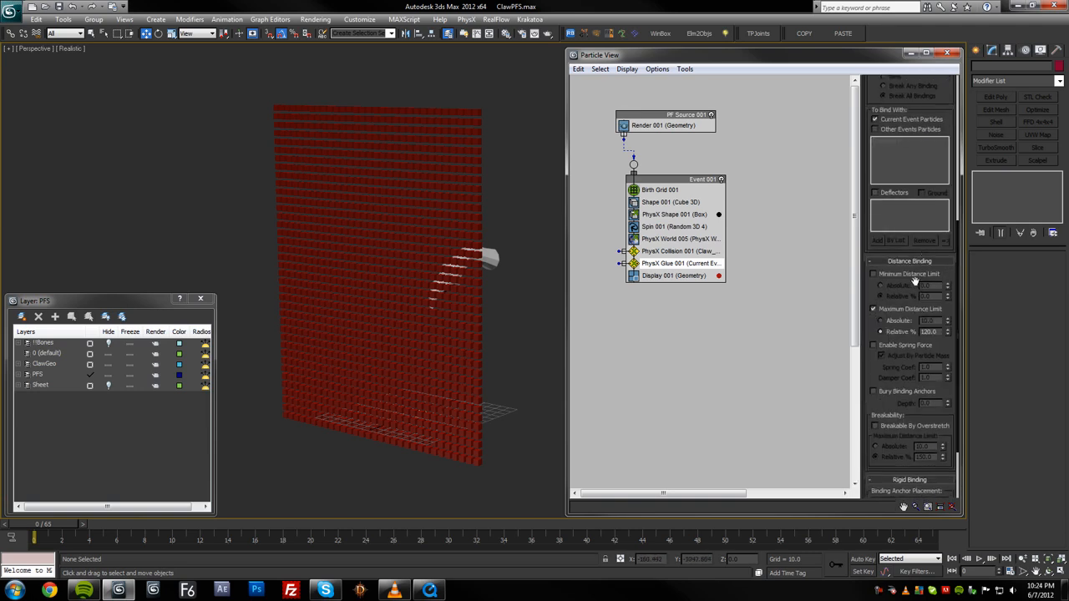
scroll(916, 283, "up", 8)
Replay the simulation twice, examine the wall's deformation from different angles, and return to frame 0
key("/")
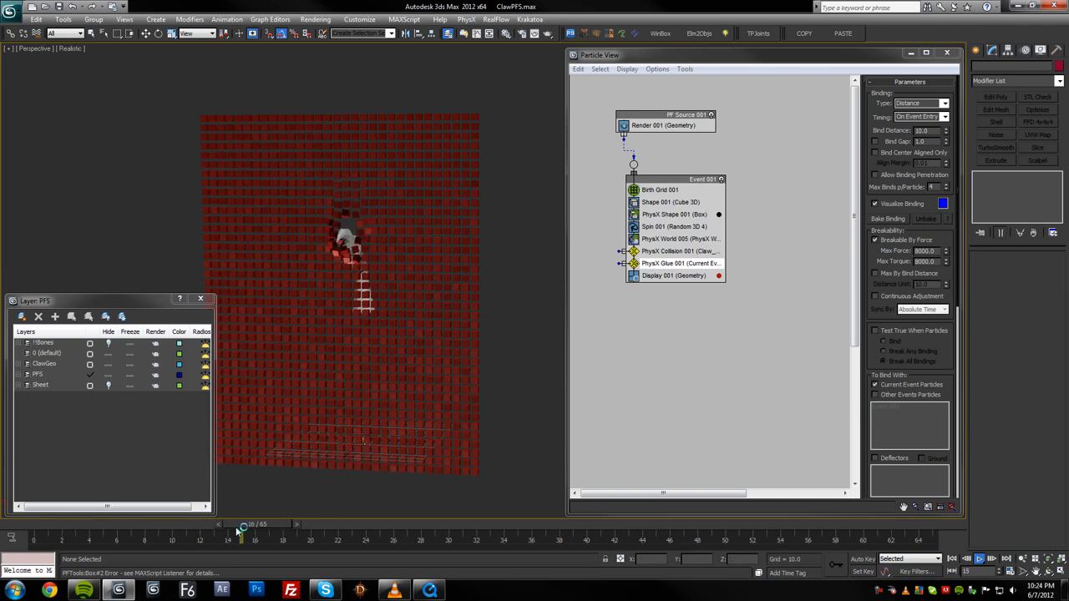
key("Home")
middle_click_drag(313, 378, 395, 384, "alt")
middle_click_drag(441, 358, 461, 217, "alt")
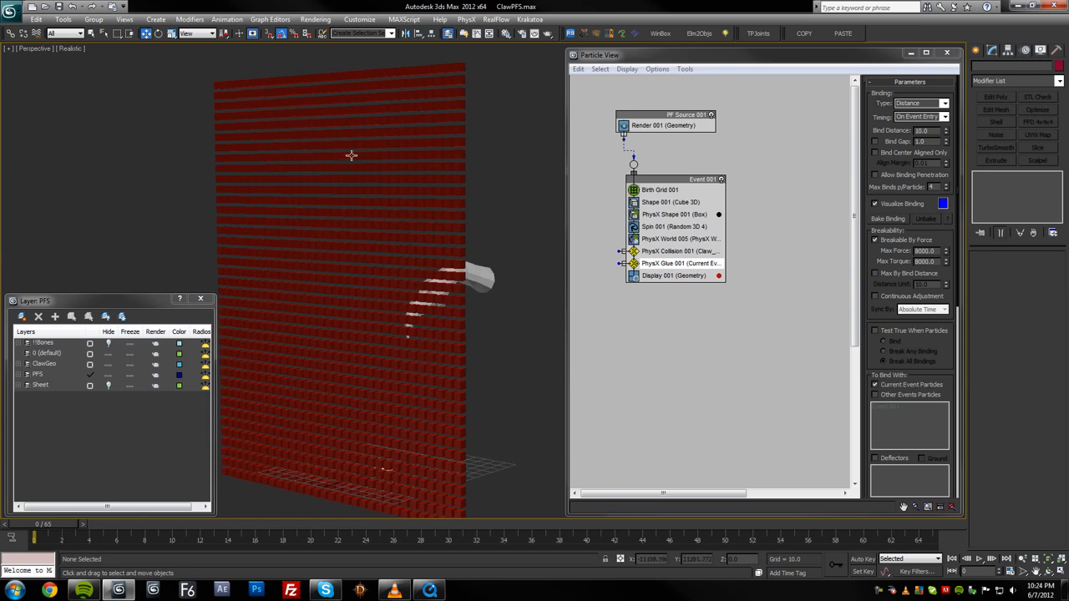
middle_click_drag(397, 287, 346, 213, "alt")
key("/")
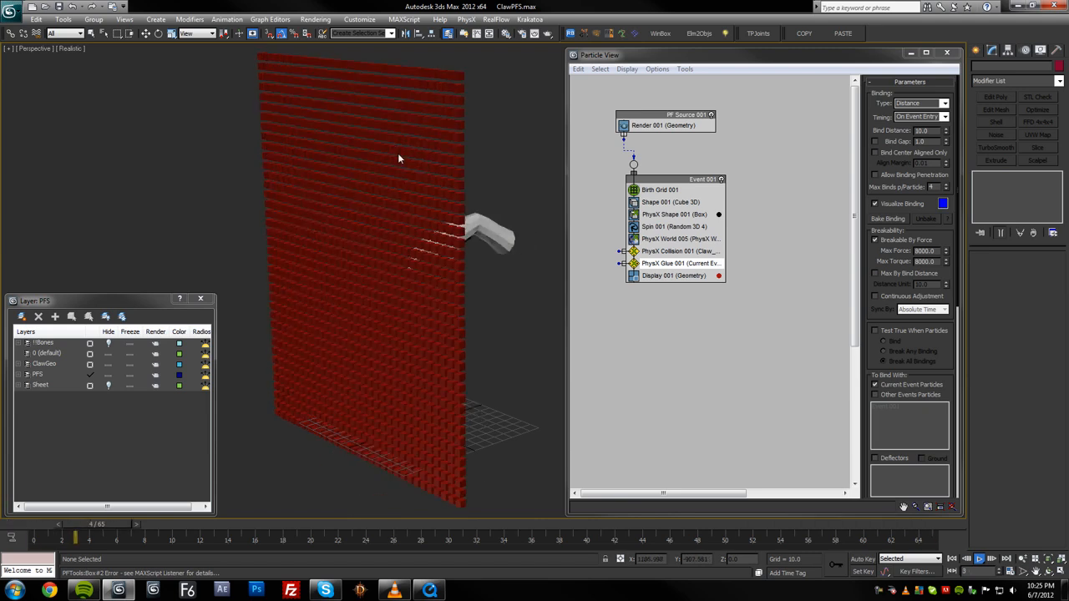
middle_click_drag(323, 344, 399, 340)
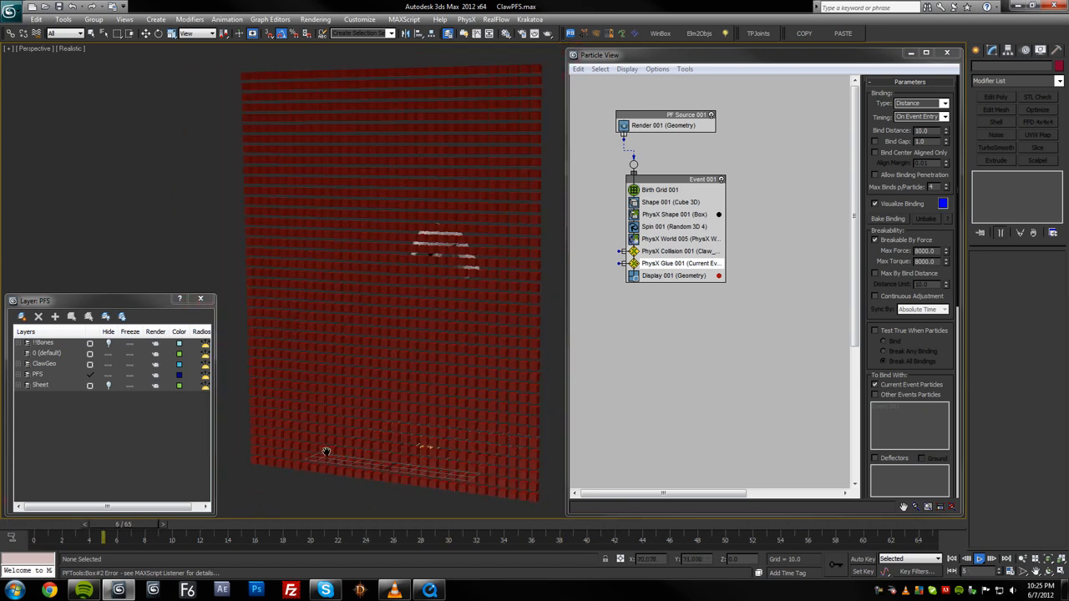
left_click(17, 526)
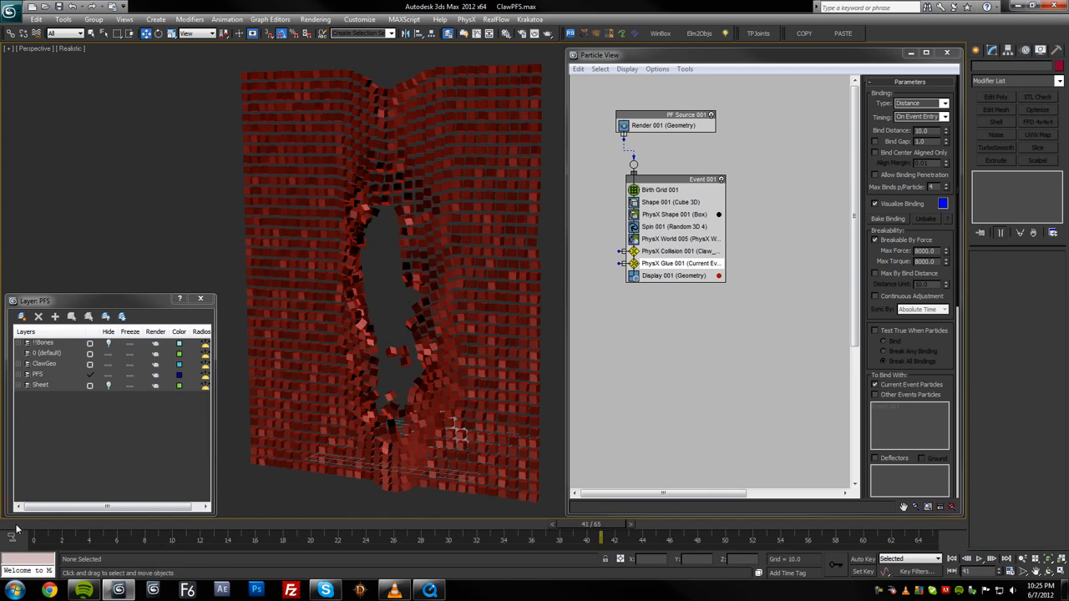
mouse_move(332, 396)
middle_mouse_down("alt")
mouse_move(384, 390)
mouse_move(350, 393)
middle_mouse_up("alt")
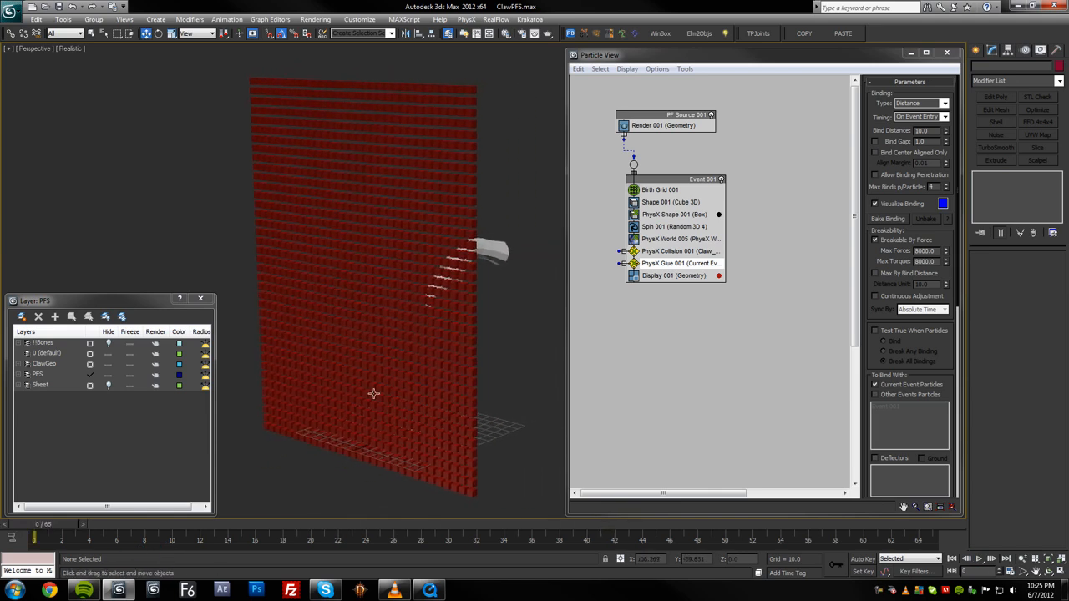
Insert a PhysX Drag operator between the Spin and PhysX World operators in Event 001
left_click_drag(688, 178, 683, 177)
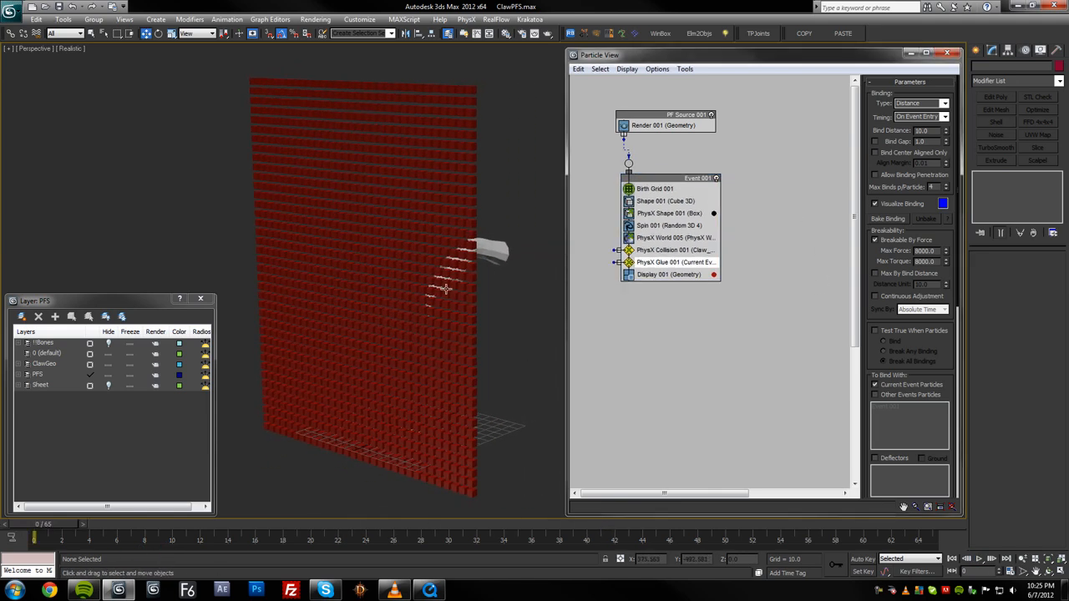
middle_click_drag(465, 303, 434, 310, "alt")
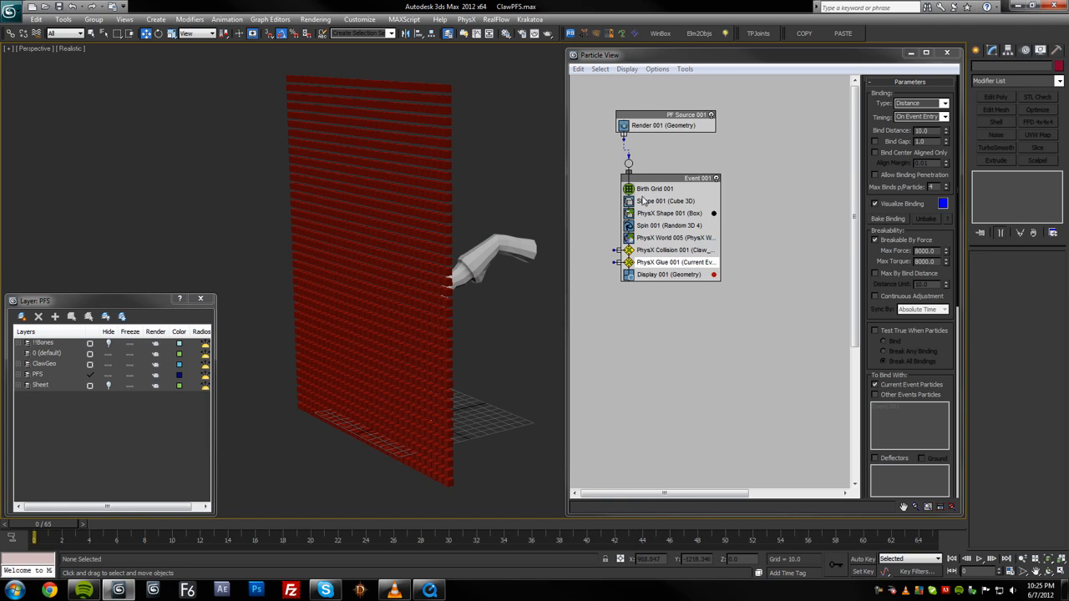
right_click(650, 235)
mouse_move(680, 250)
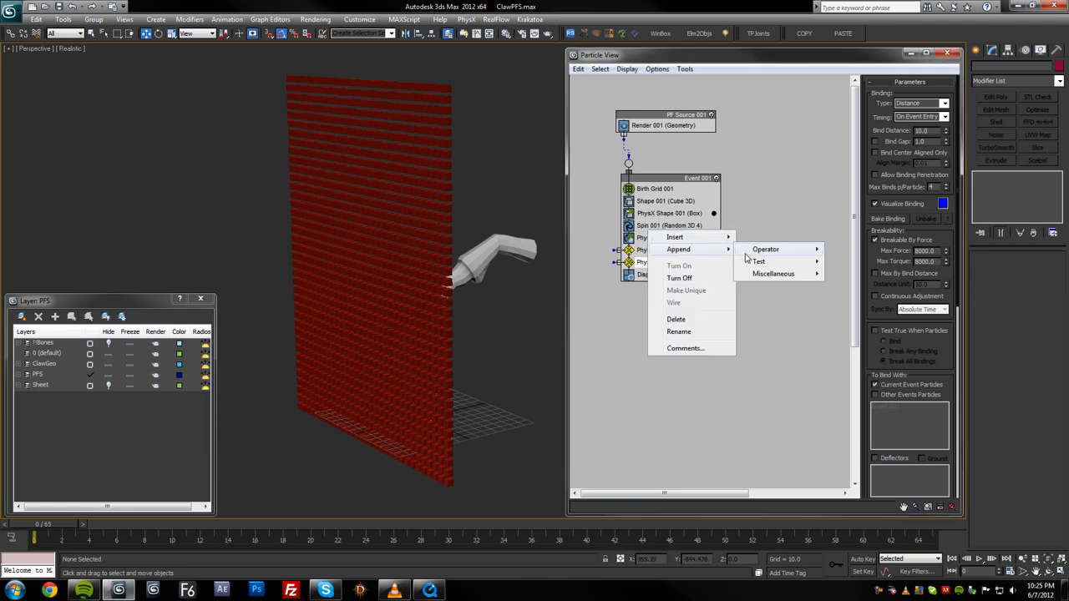
mouse_move(759, 262)
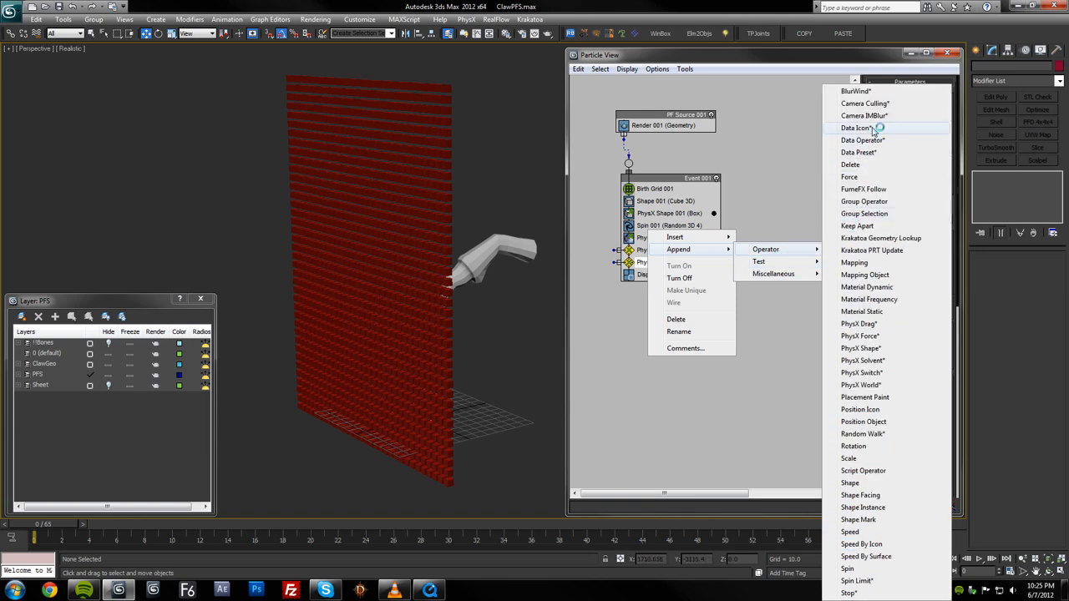
left_click(858, 323)
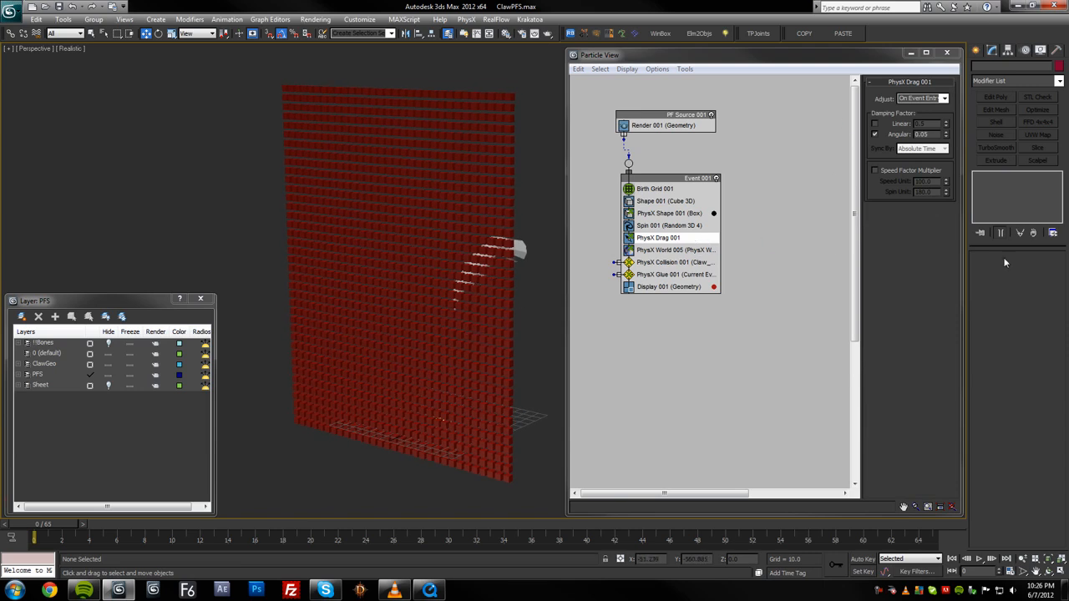
Enable linear damping in PhysX Drag, set Linear and Angular to 1.0, play the simulation, and rewind to the start
middle_click_drag(411, 300, 314, 276, "alt")
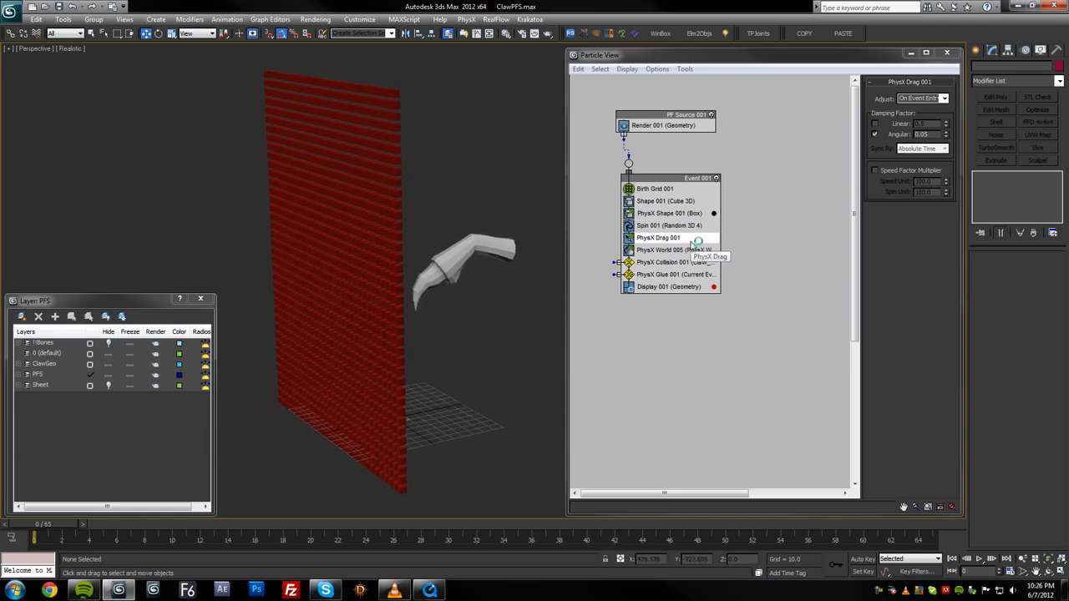
middle_click_drag(428, 261, 444, 252, "alt")
middle_click_drag(404, 321, 431, 314)
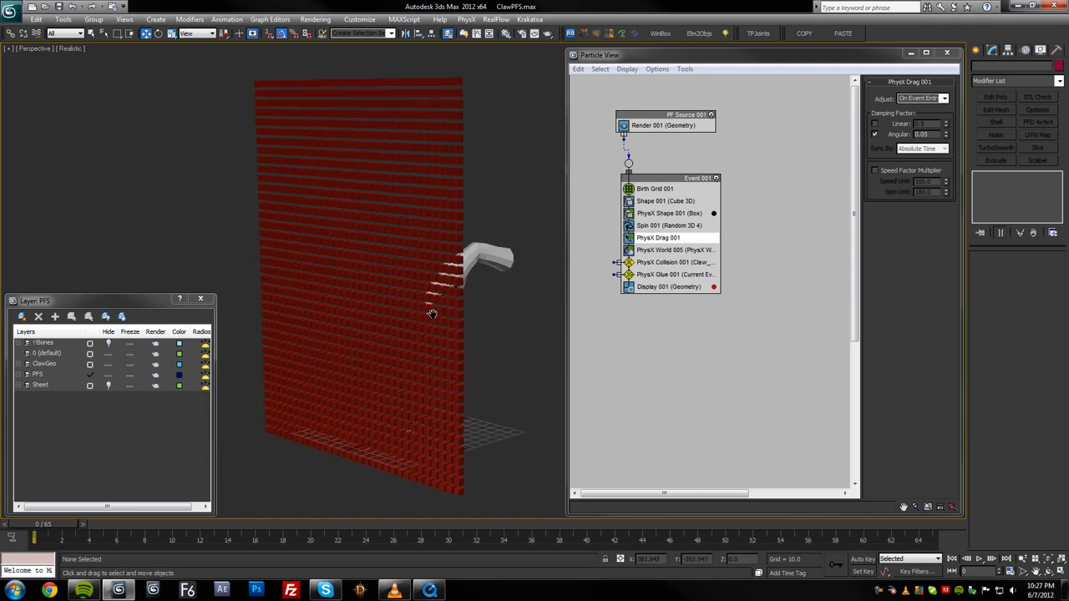
left_click(875, 125)
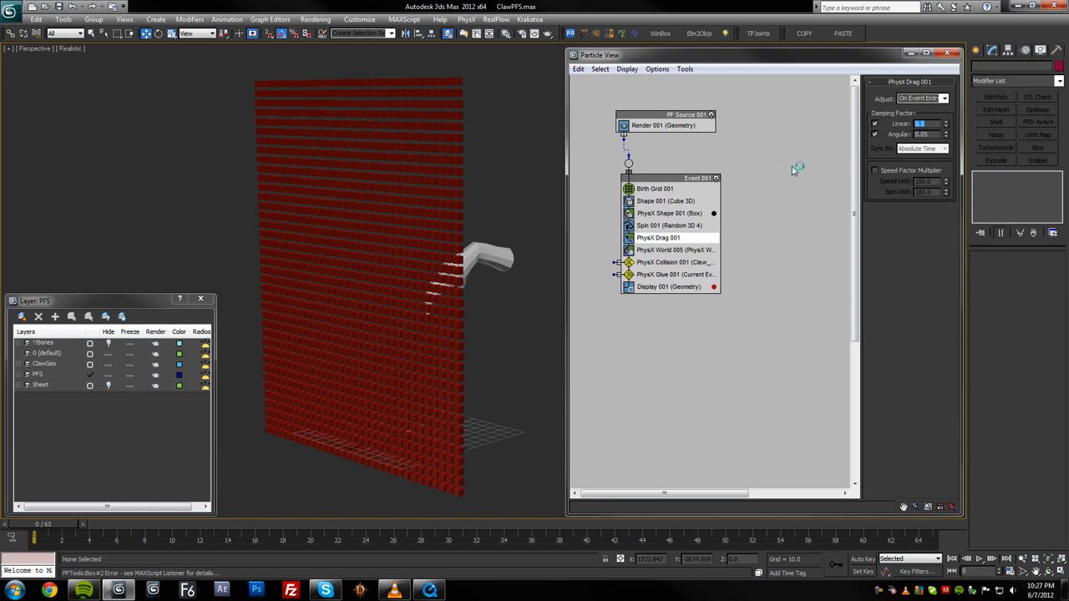
left_click(875, 124)
left_click(875, 124)
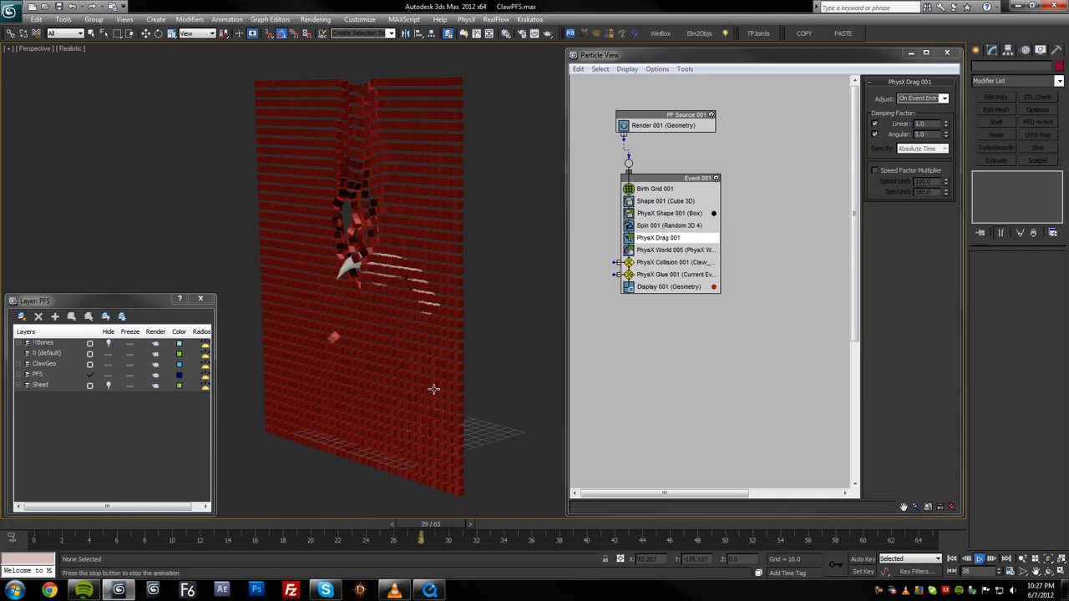
left_click(20, 524)
middle_click_drag(443, 309, 476, 311, "alt")
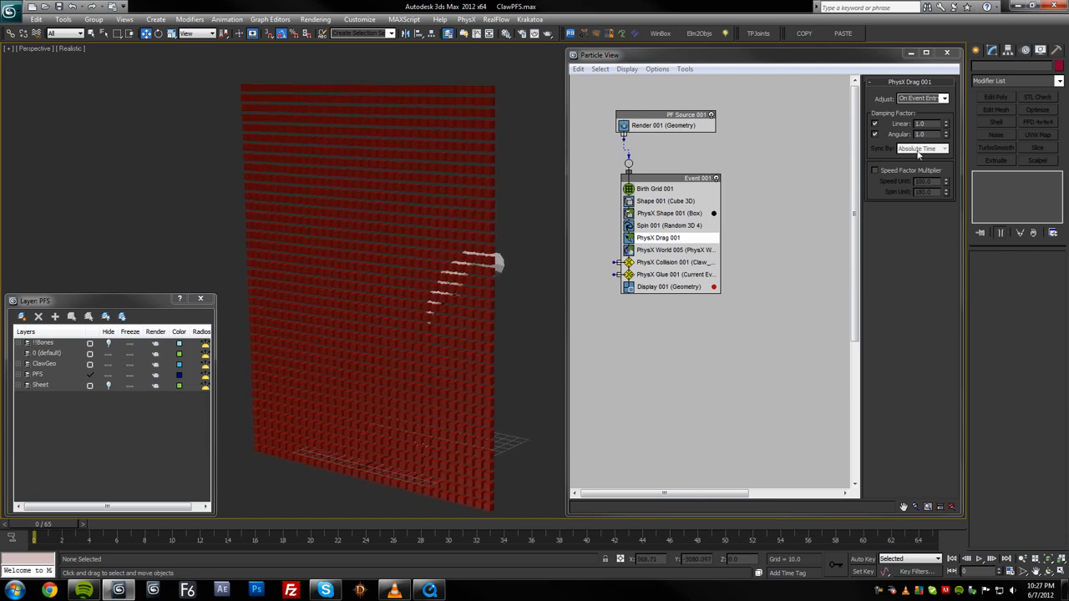
Set the PhysX Drag Linear and Angular damping to 10 and play the simulation to examine the tear
double_click(917, 124)
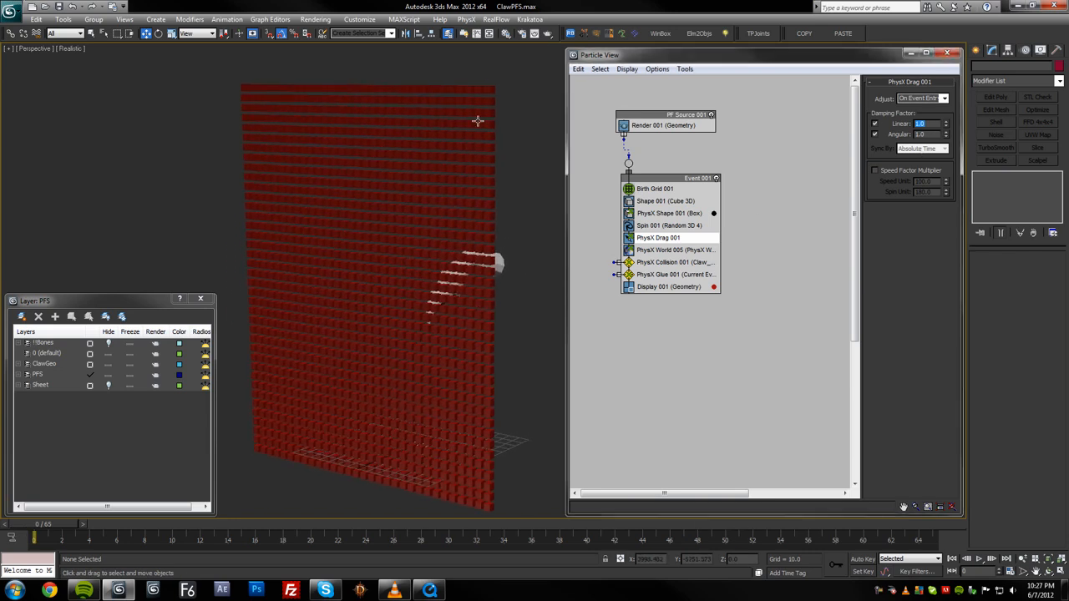
key("Tab")
middle_click_drag(311, 176, 309, 177)
key("slash")
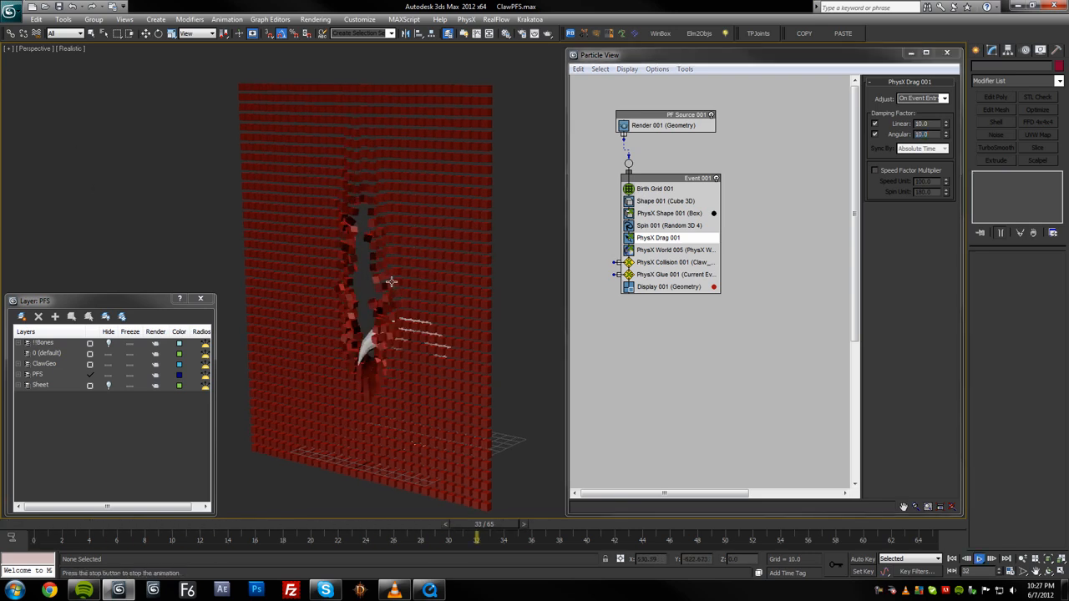
Watch the simulation play, toggling edged faces on and off to examine the tear from a different angle
key("F4")
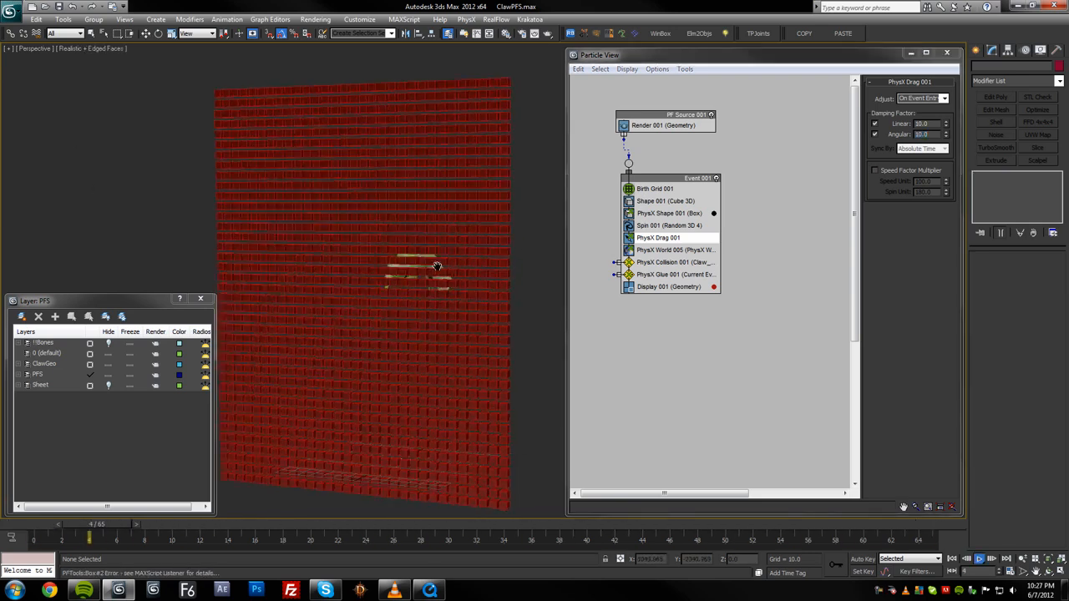
middle_click_drag(378, 309, 334, 359, "alt")
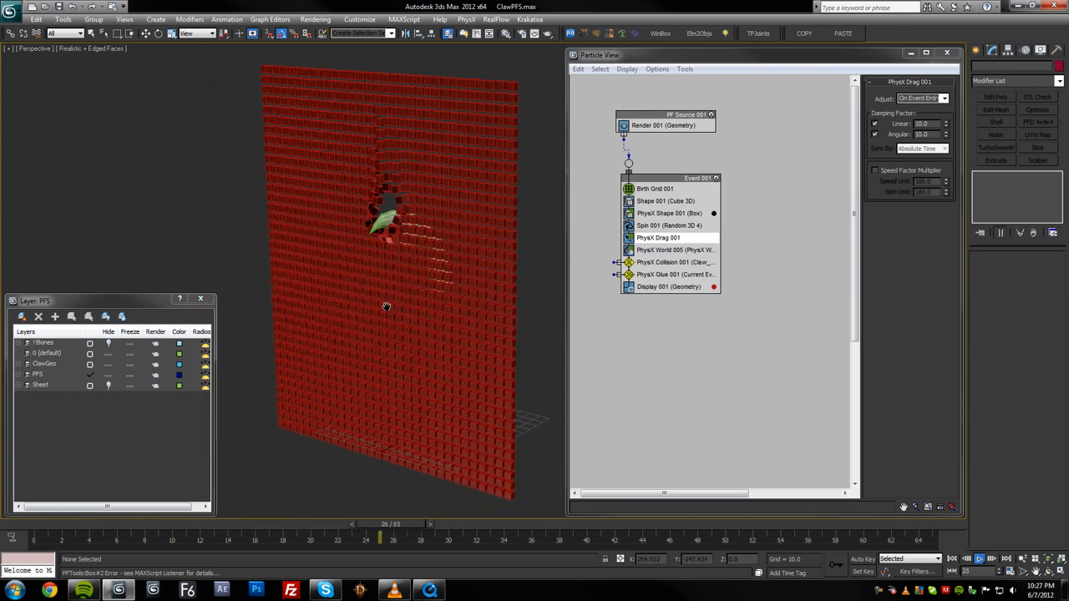
scroll(346, 334, "up", 3)
key("F4")
Set the PhysX Drag Linear and Angular damping to 20 and play the simulation to examine the tear
left_click(937, 123)
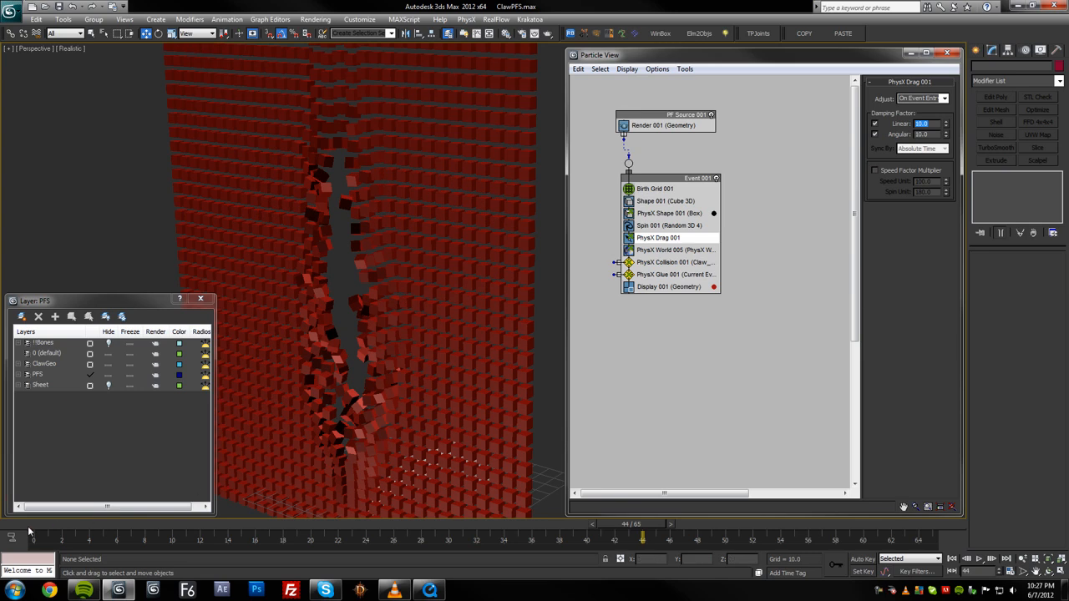
left_click(29, 532)
left_click(910, 125)
left_click(905, 128)
type("20")
key("Tab")
middle_click_drag(393, 250, 425, 350, "alt")
key("/")
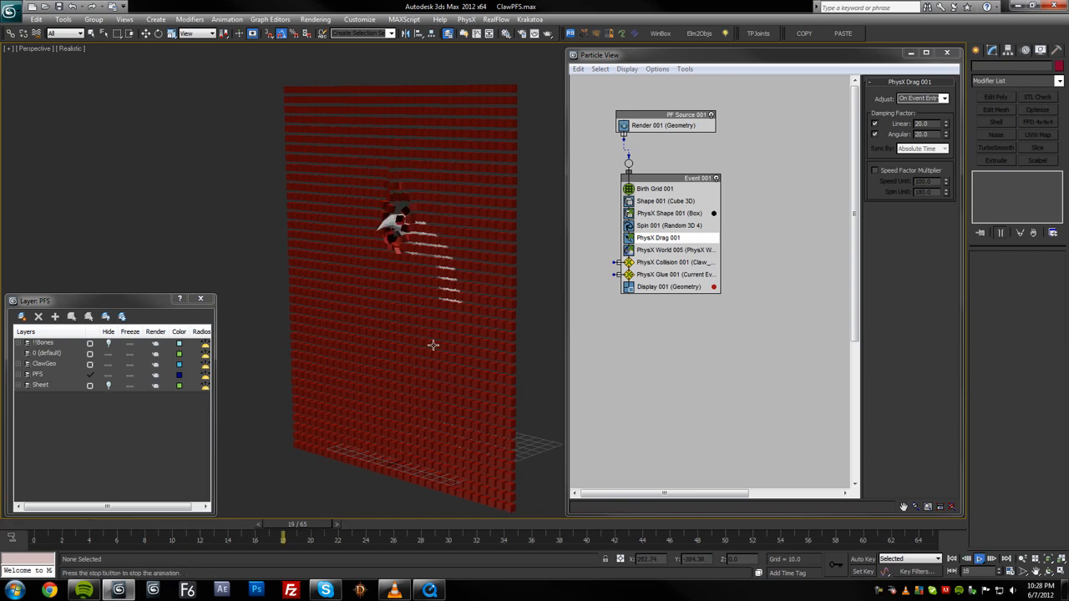
middle_click_drag(443, 329, 468, 329, "alt")
key("/")
key("w")
Try an Angular damping of 17 in PhysX Drag, examine the tear up close during playback, and return to frame 0
double_click(936, 133)
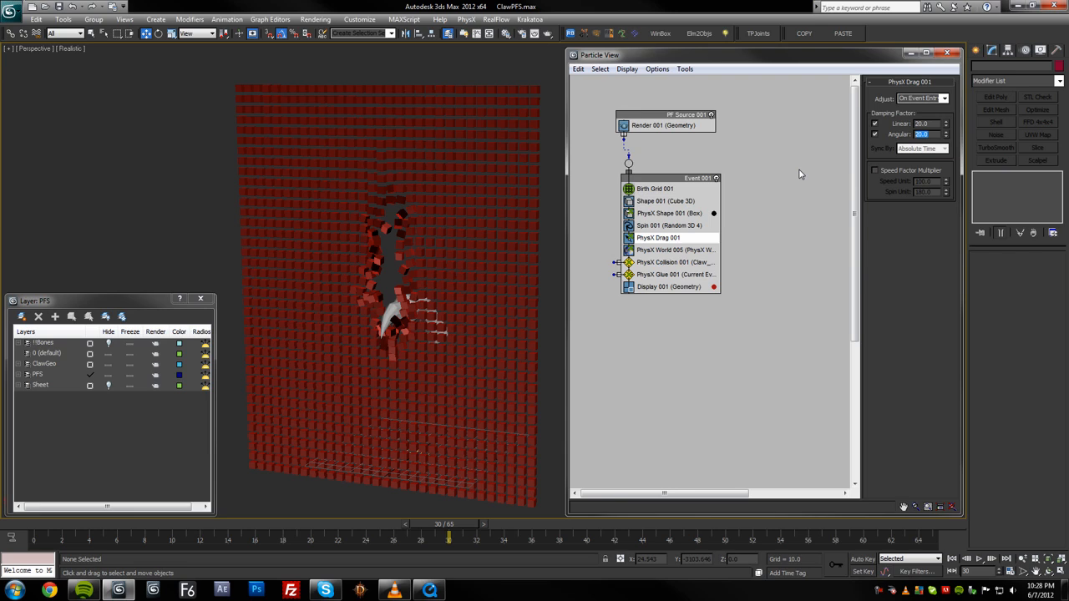
type("15")
key("Return")
middle_click_drag(494, 257, 468, 258, "alt")
left_click_drag(27, 528, 289, 505)
middle_click_drag(464, 311, 360, 356, "alt")
scroll(407, 322, "up", 4)
middle_click_drag(361, 355, 446, 358)
left_click_drag(947, 138, 947, 172)
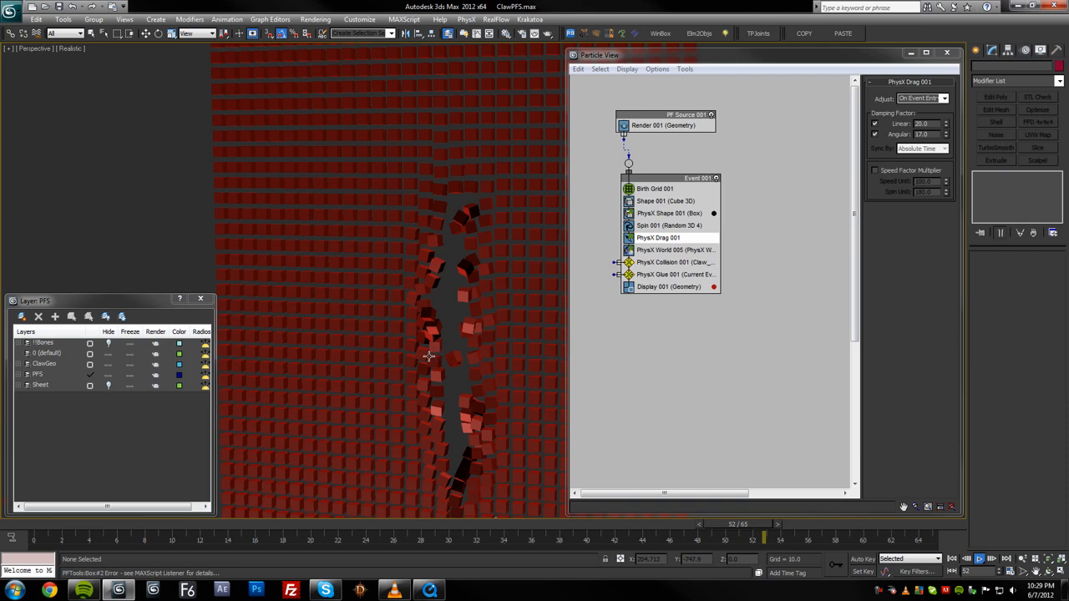
key("Escape")
left_click(45, 525)
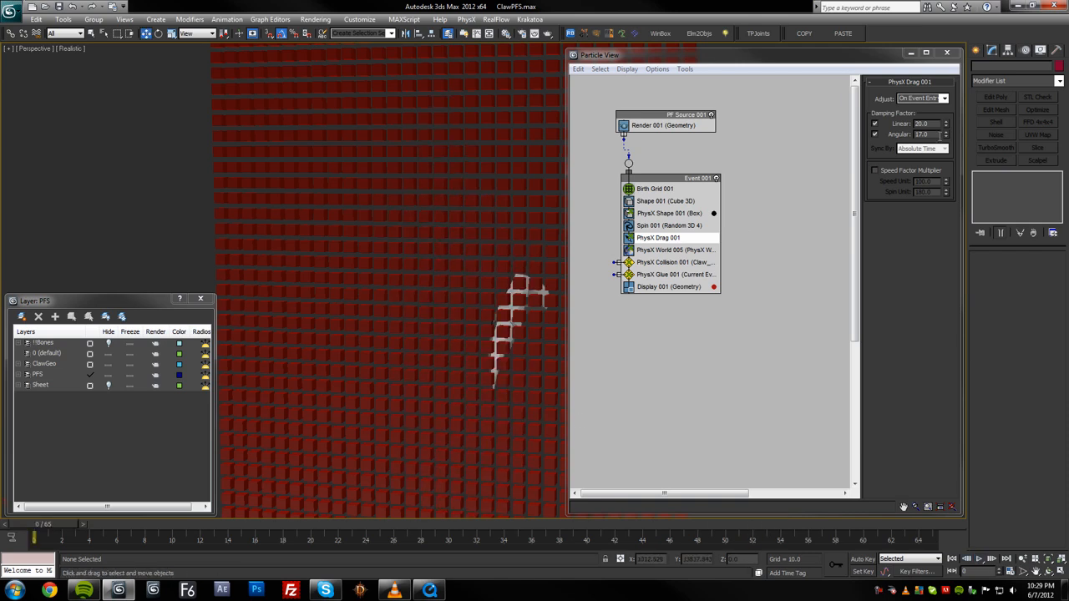
Set the PhysX Drag Angular damping to 18
left_click_drag(934, 135, 880, 141)
type("81")
key("Return")
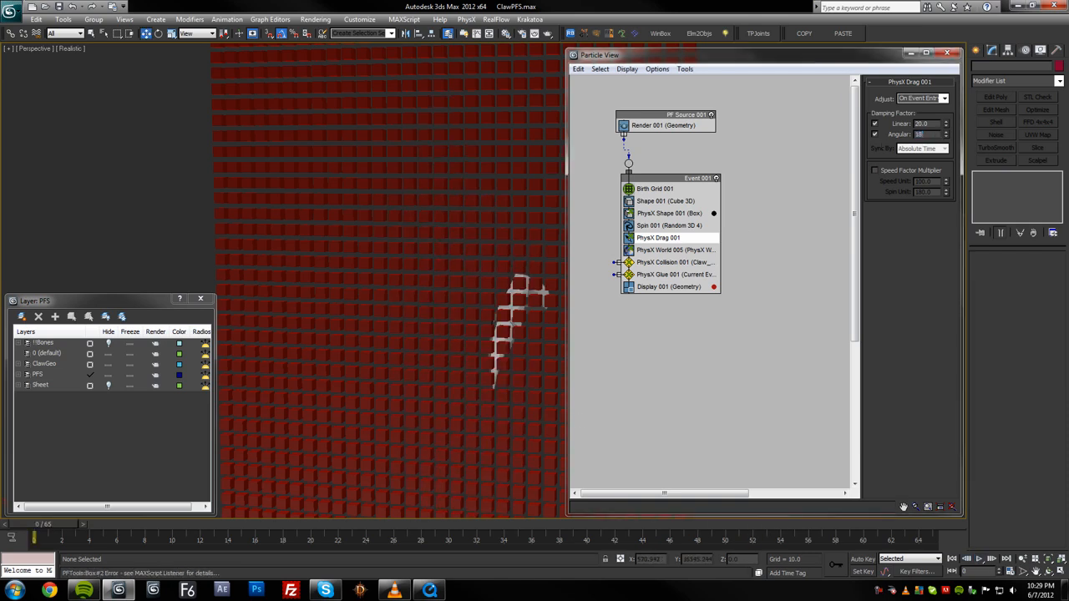
mouse_move(408, 297)
middle_mouse_down("alt")
mouse_move(345, 316)
mouse_move(405, 310)
mouse_move(386, 315)
mouse_move(389, 297)
middle_mouse_up("alt")
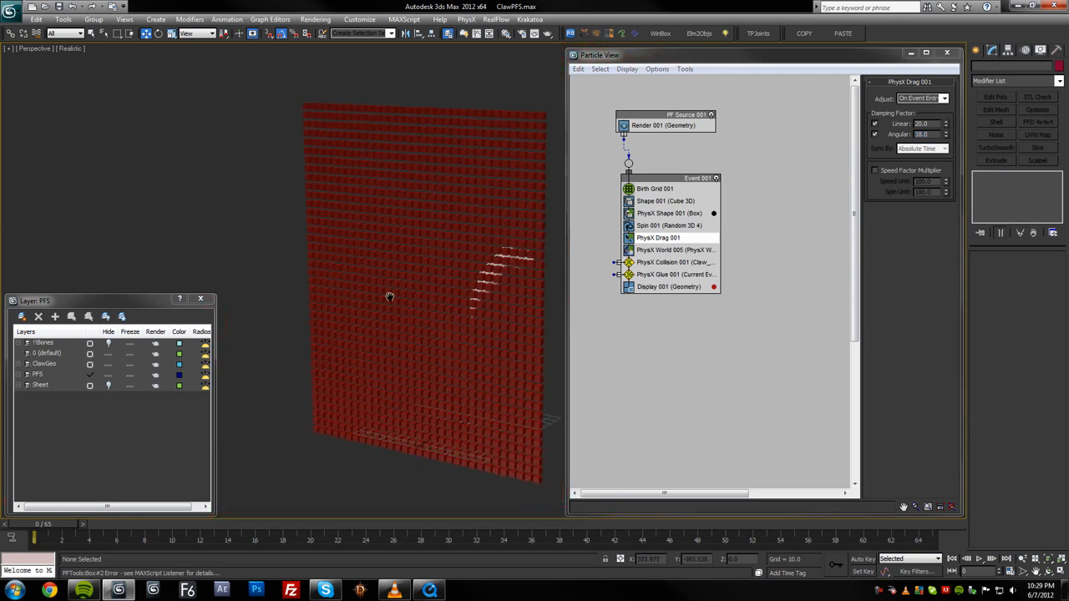
Show the PhysX Glue settings and play the simulation to examine how the wall tears
left_click(668, 263)
left_click(668, 274)
key("slash")
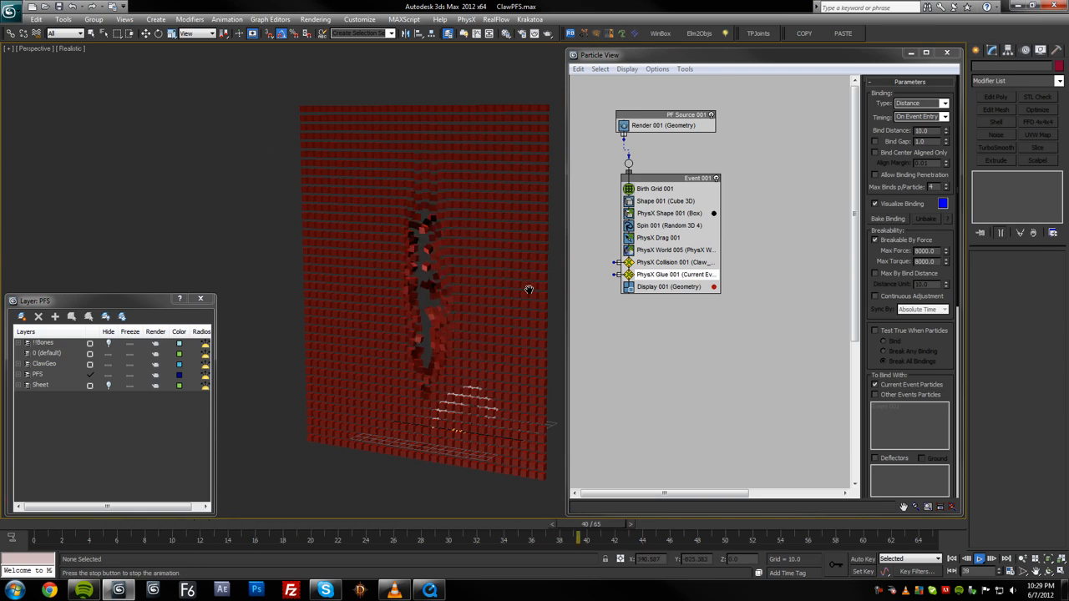
middle_click_drag(516, 306, 485, 324, "alt")
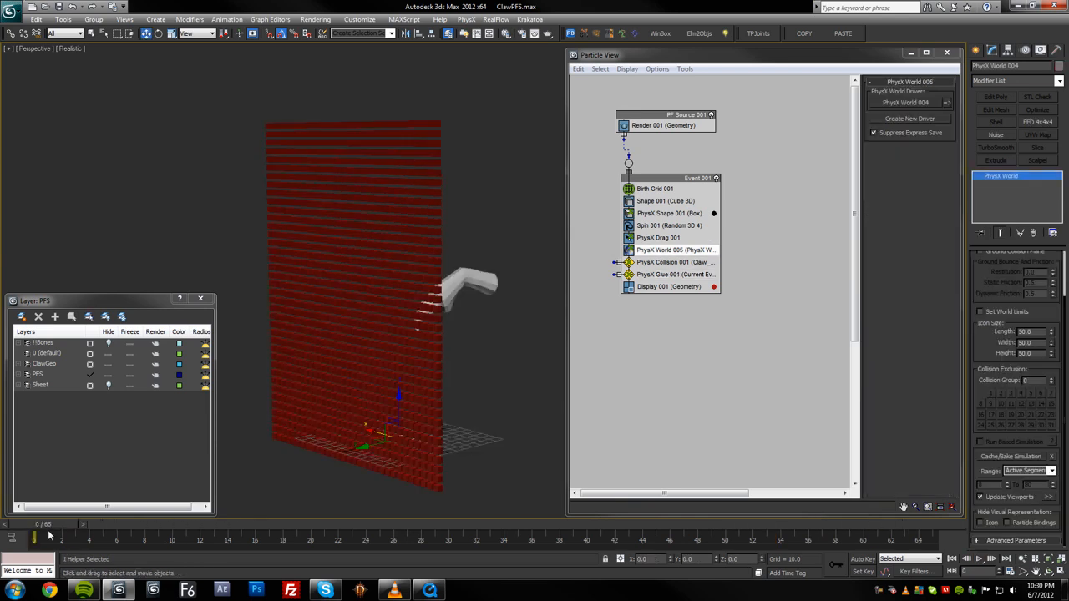
Scrub through the simulation to inspect the claw and wall, return to frame 0, and clear the PhysX World helper selection
left_click_drag(58, 524, 451, 539)
key("w")
middle_click_drag(411, 478, 463, 463, "alt")
scroll(448, 490, "up", 3)
scroll(463, 462, "down", 3)
left_click_drag(449, 524, 34, 524)
middle_click_drag(409, 467, 492, 360, "alt")
left_click(465, 379)
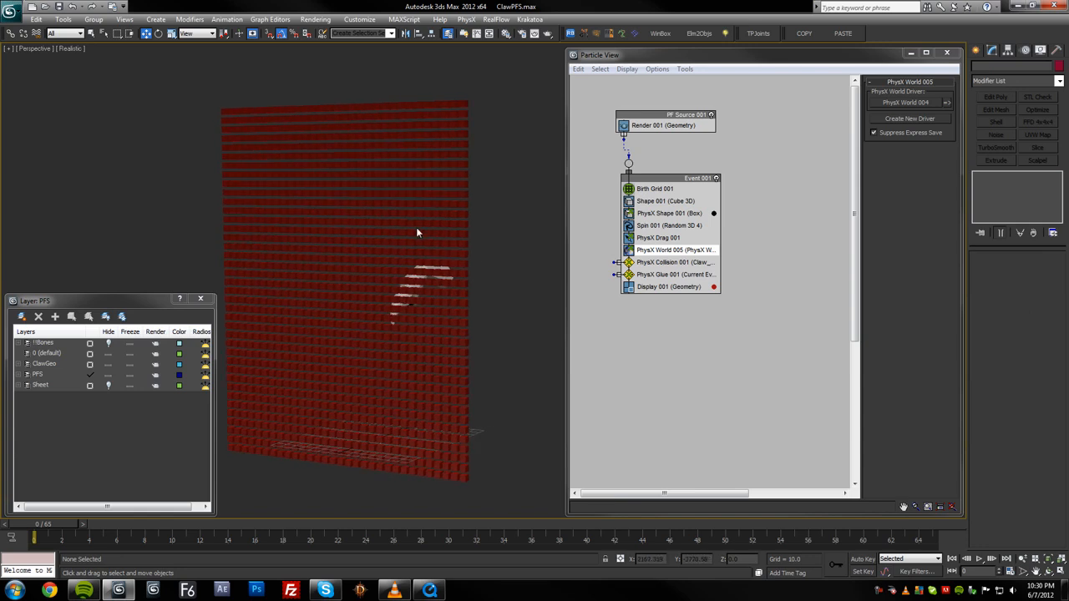
Unhide the Sheet layer and select its plane in wireframe display
left_click(106, 387)
mouse_move(376, 385)
middle_mouse_down("alt")
mouse_move(310, 389)
mouse_move(400, 390)
mouse_move(376, 271)
mouse_move(365, 278)
middle_mouse_up("alt")
key("F3")
key("F3")
key("F3")
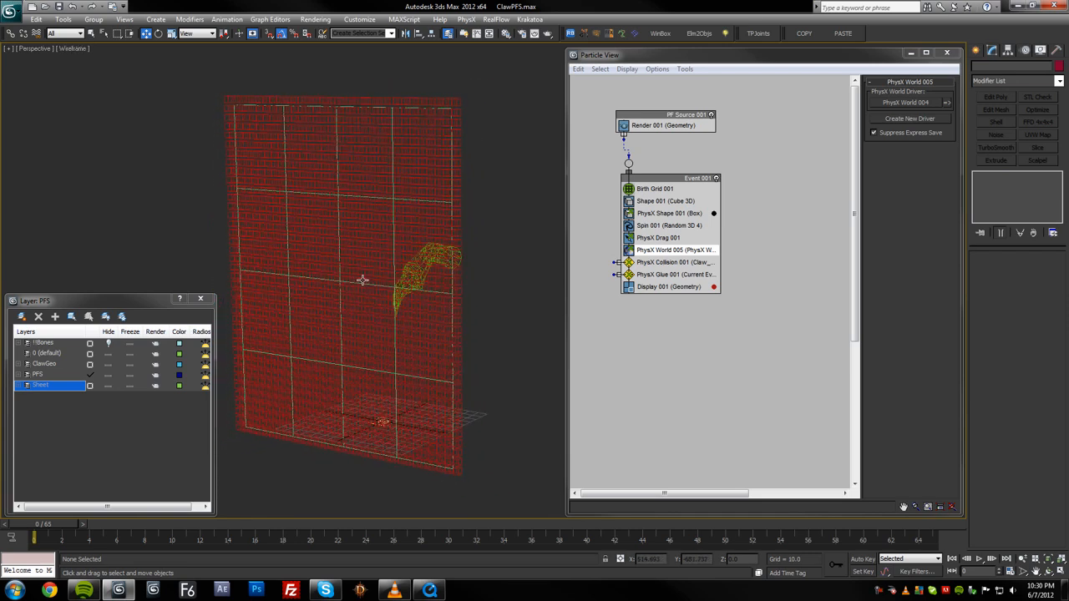
left_click(341, 105)
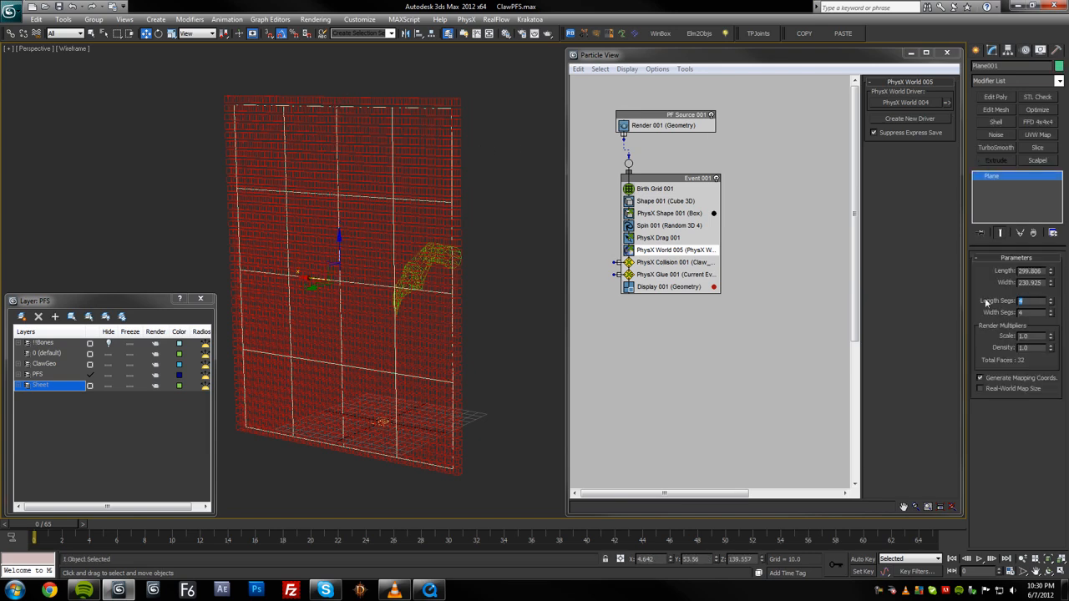
Try 24 length segments and 20 width segments on the sheet plane
type("20")
key("Tab")
type("20")
key("Return")
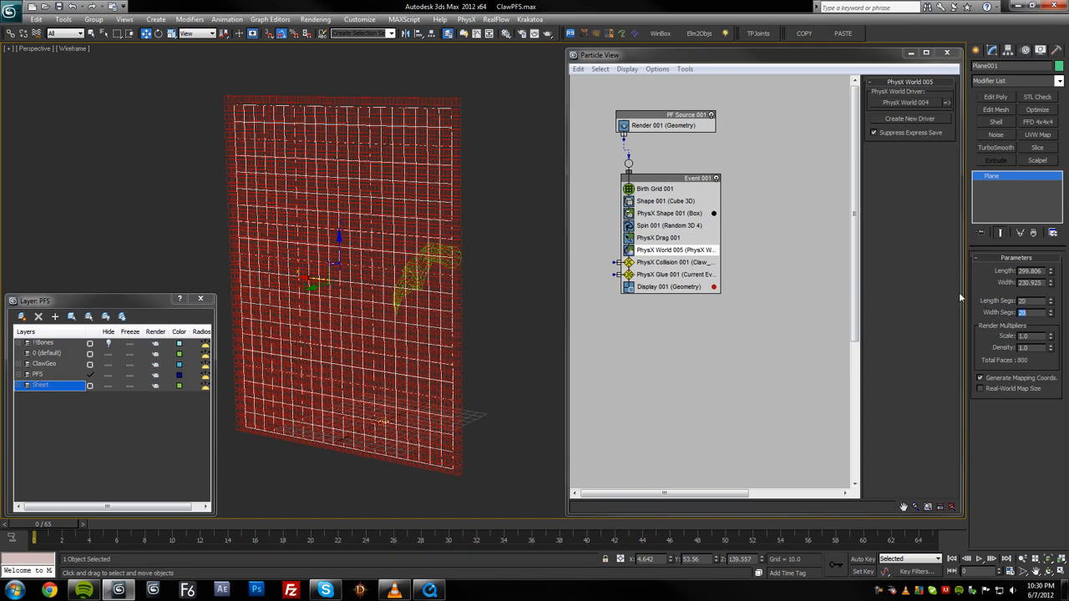
type("24")
key("Return")
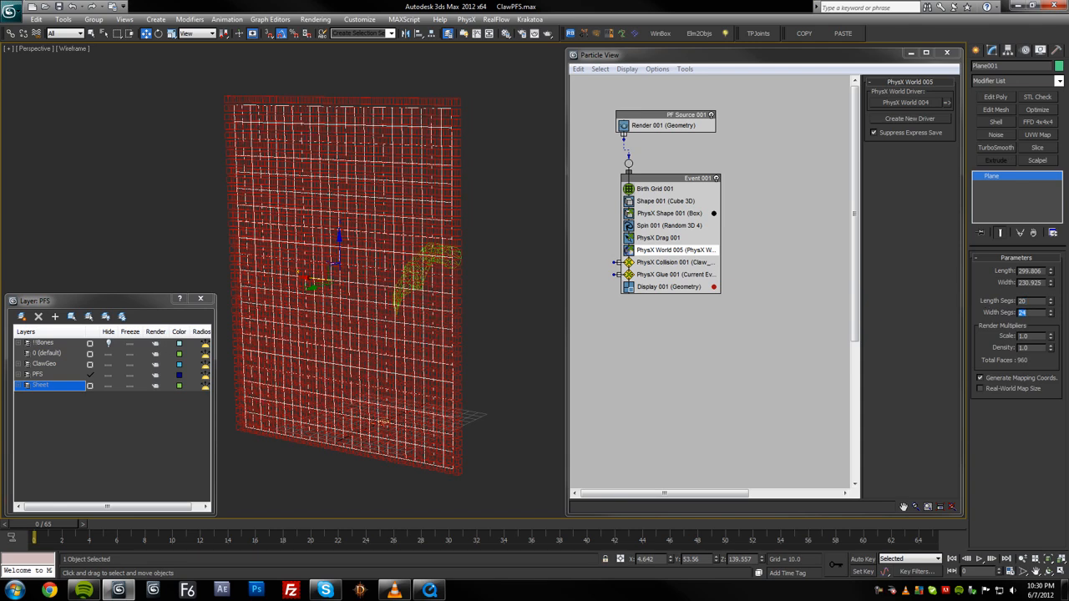
key("shift+Tab")
type("24")
key("Return")
mouse_move(426, 250)
middle_mouse_down("alt")
mouse_move(469, 253)
mouse_move(444, 253)
middle_mouse_up("alt")
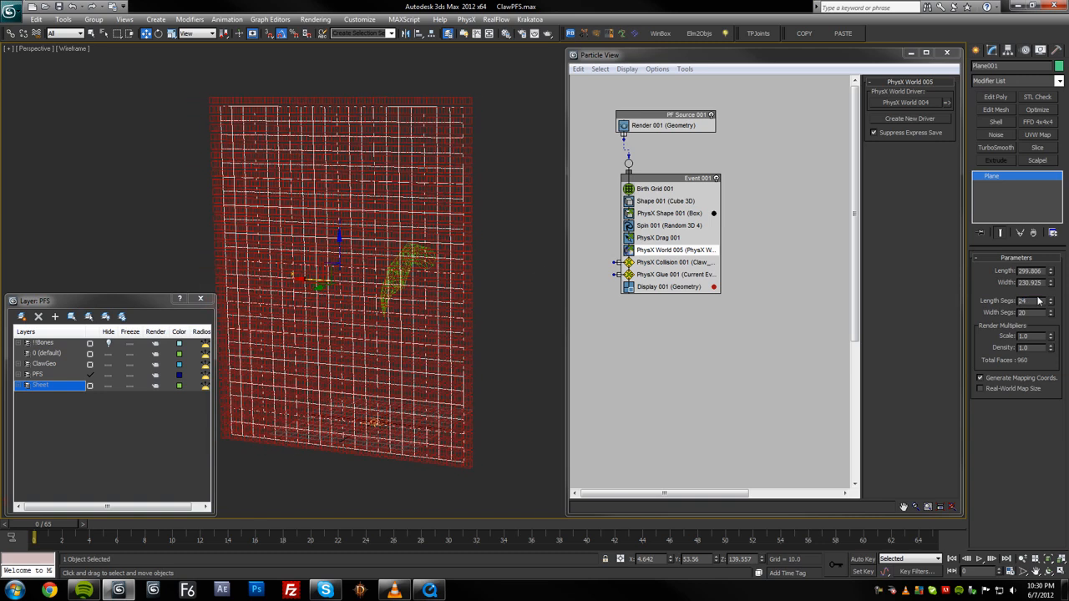
Set the sheet plane to 32 length segments and 30 width segments
type("32")
key("Tab")
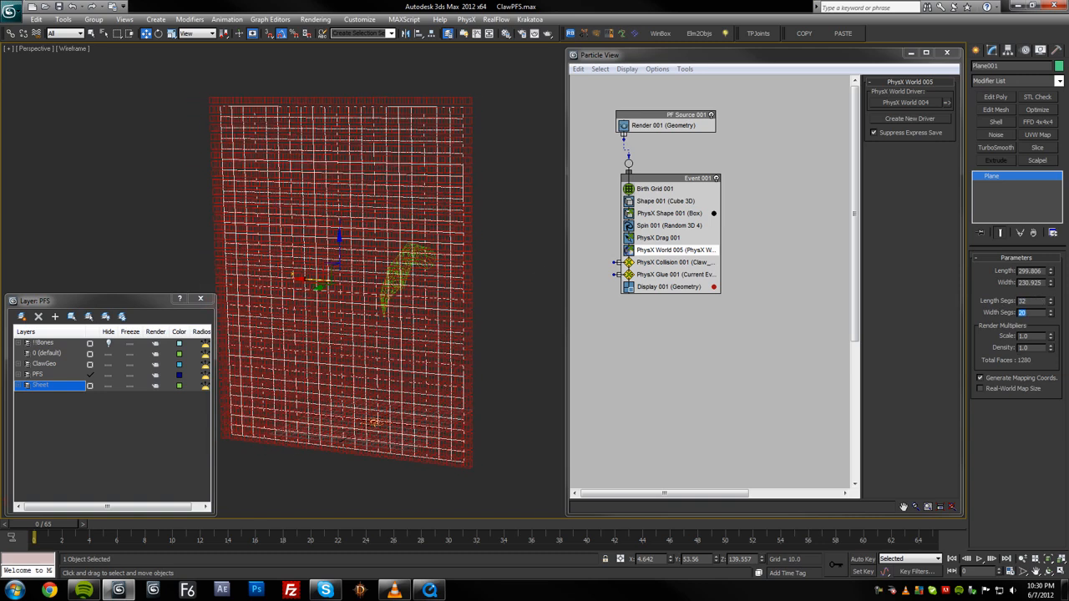
type("30")
key("Return")
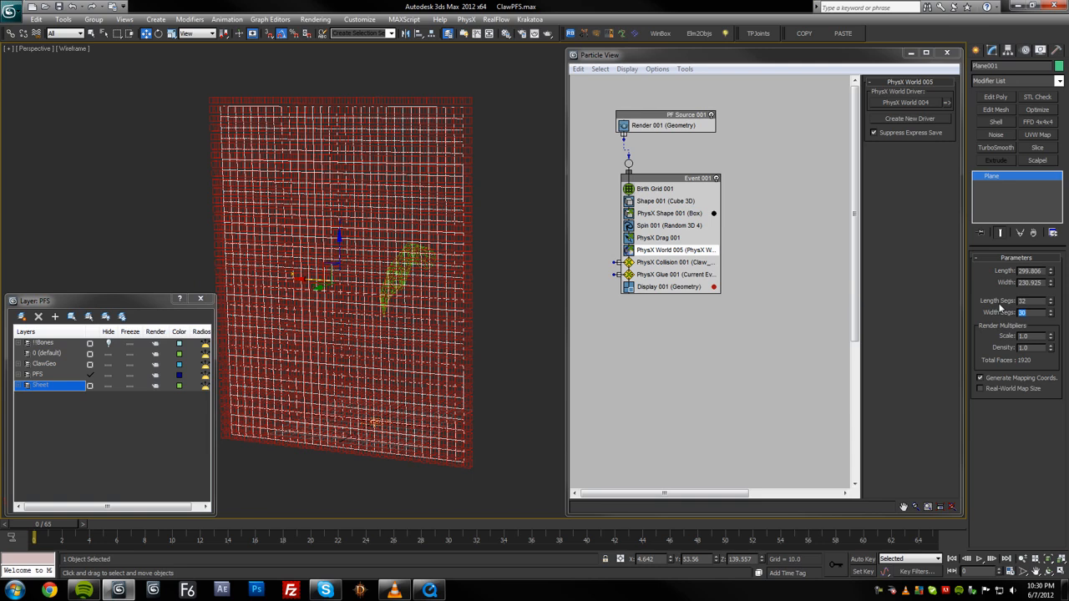
key("shift+Tab")
type("30")
key("Return")
type("32")
key("Tab")
type("30")
key("Return")
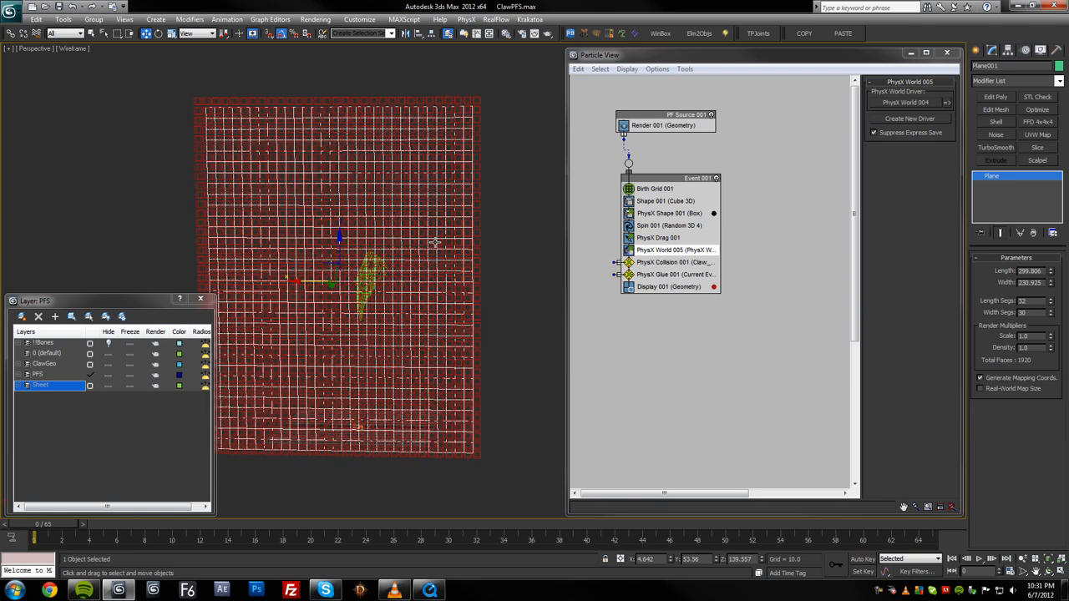
Set the plane's length segments to 34 and check its mesh density against the cube wall
type("34")
key("Return")
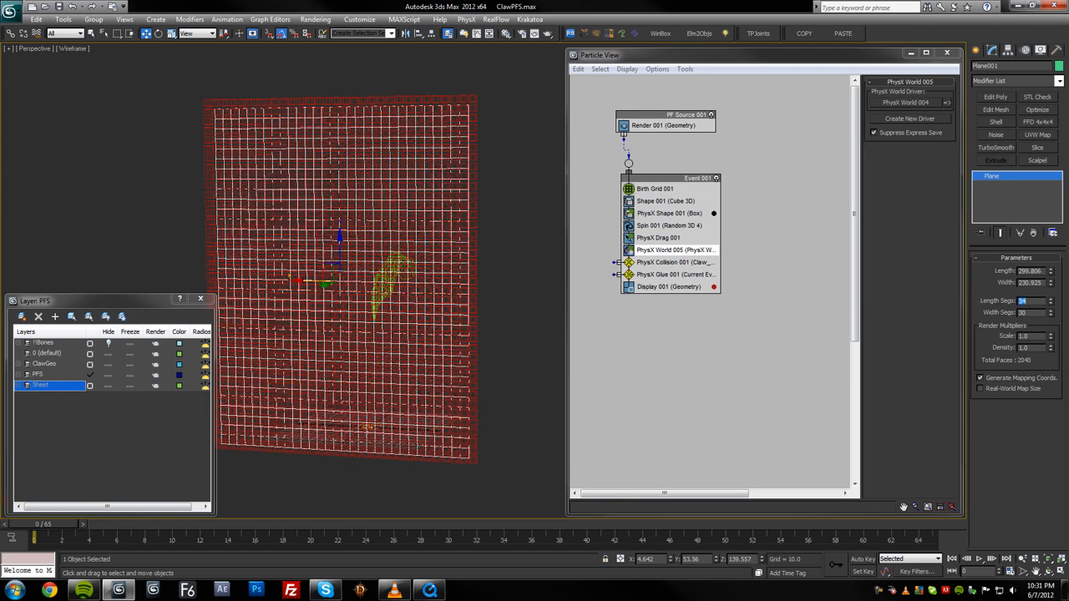
middle_click_drag(506, 309, 510, 263, "alt")
scroll(510, 264, "up", 3)
scroll(518, 263, "down", 3)
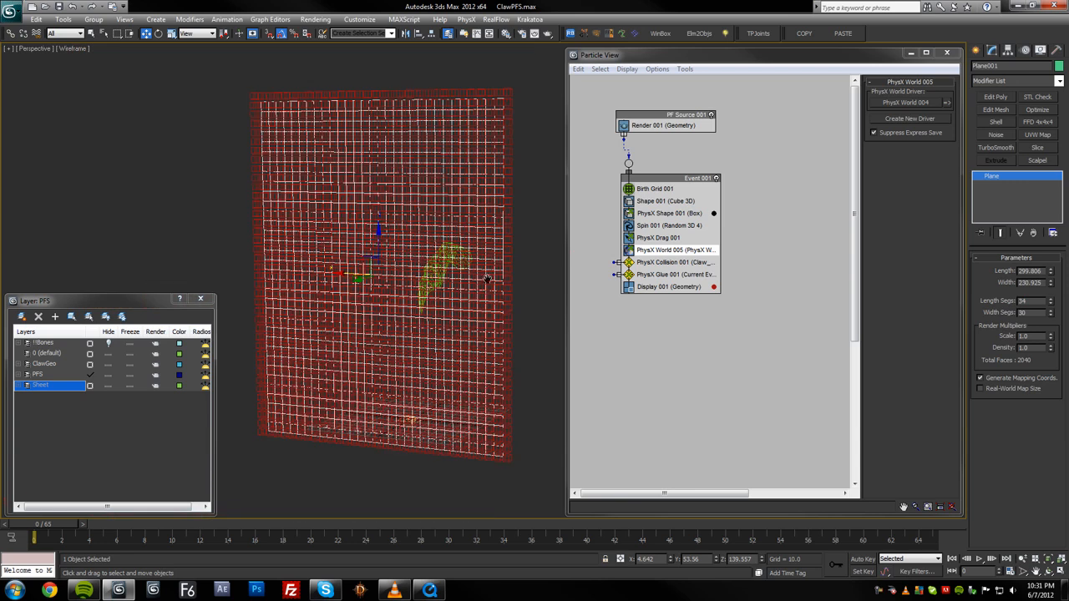
Add a Particle Skinner modifier to the sheet plane
left_click(1008, 81)
left_click_drag(1060, 108, 1058, 244)
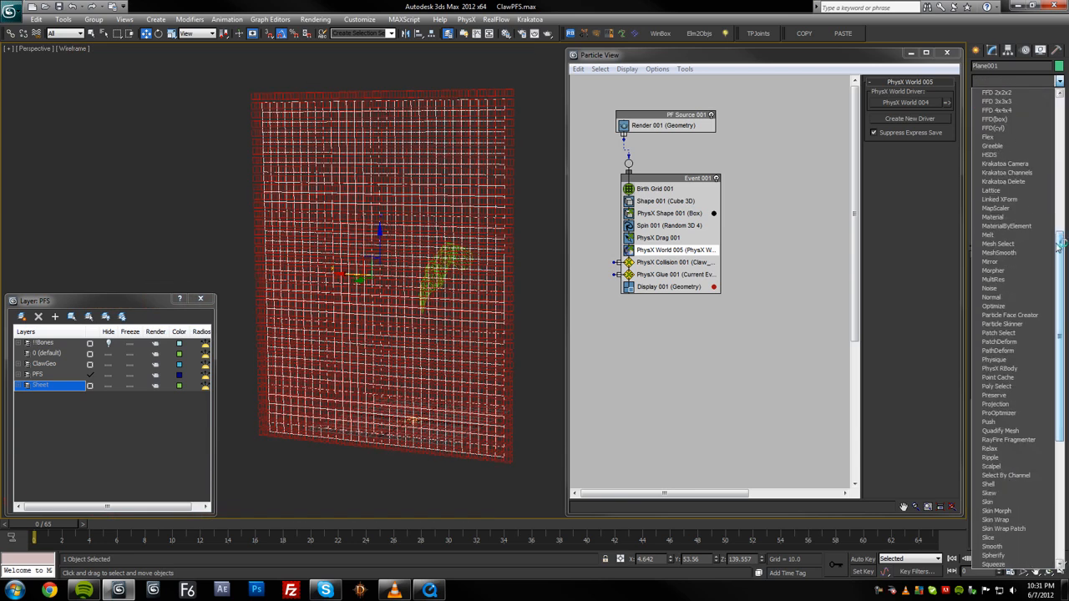
left_click(1009, 324)
key("q")
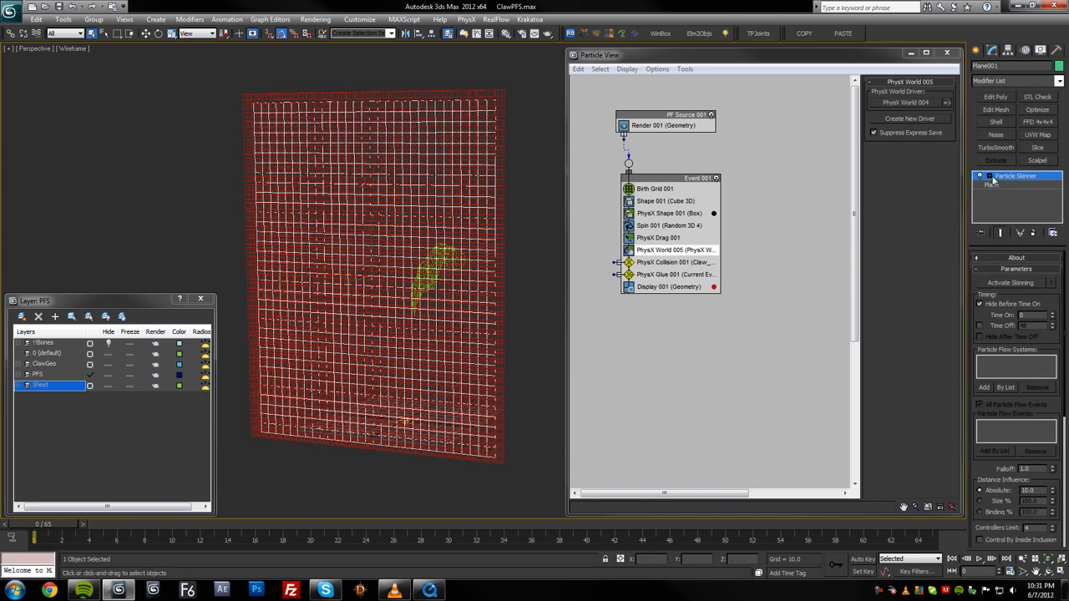
Try activating skinning in the Particle Skinner, scrub to frame 18 to test it, return to frame 0, and deactivate it
left_click(1004, 283)
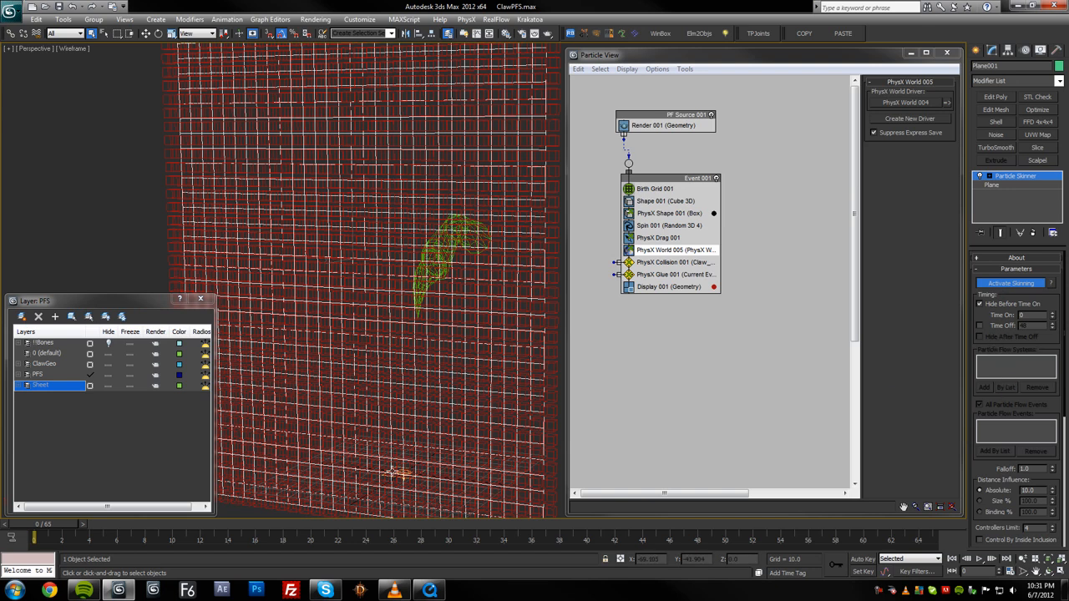
left_click_drag(64, 526, 282, 524)
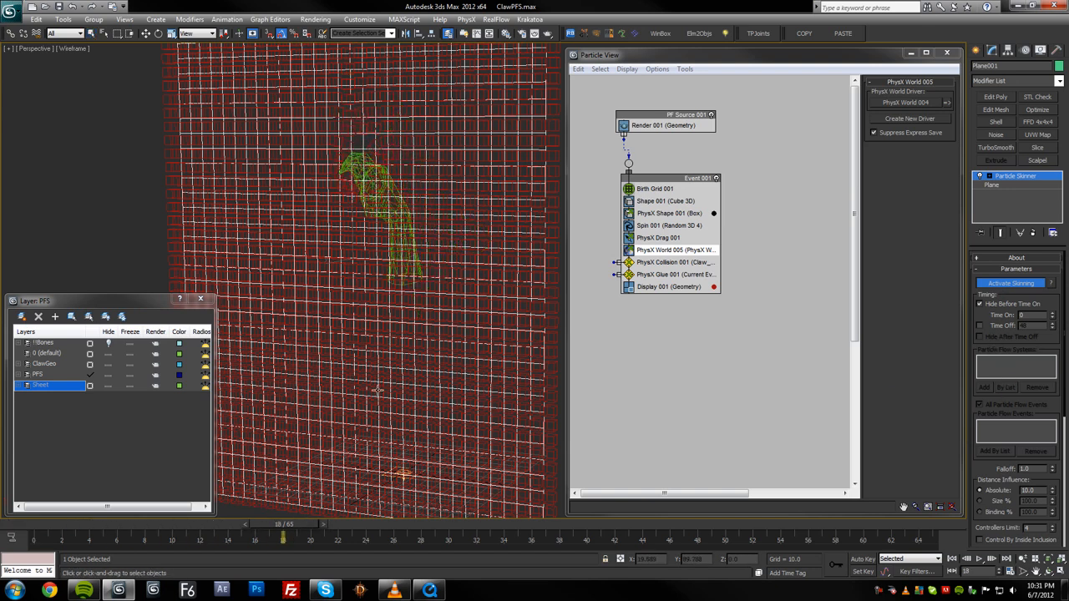
key("F3")
key("F3")
left_click(34, 526)
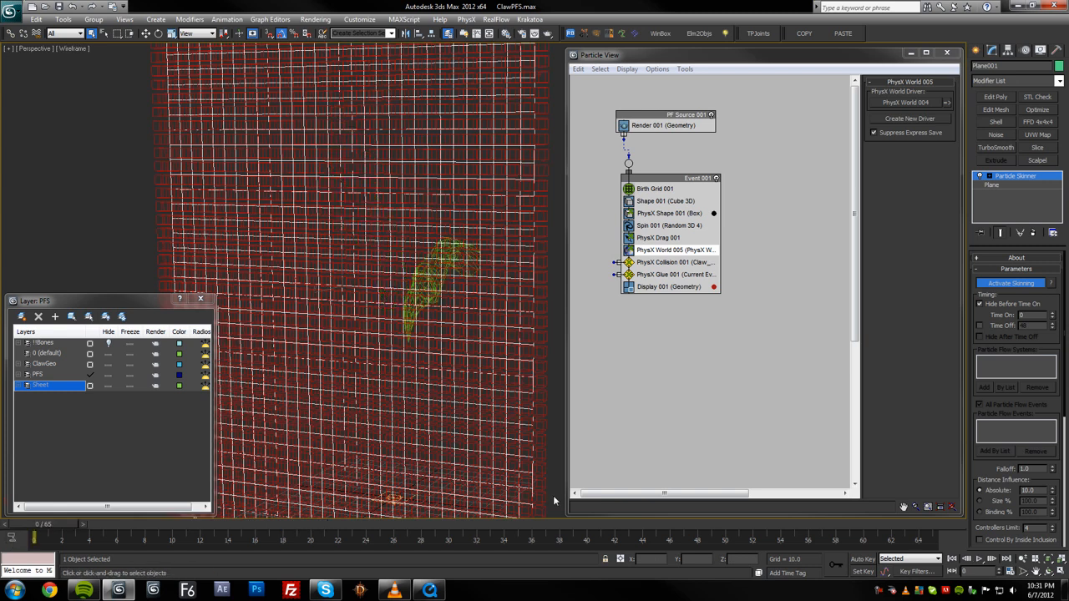
left_click(984, 286)
left_click(984, 389)
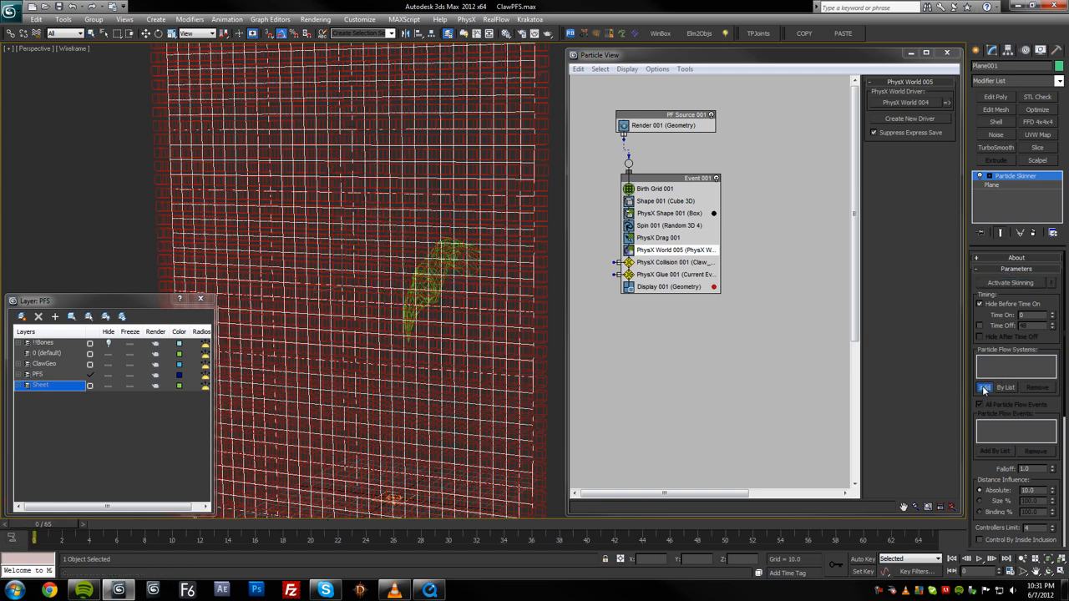
left_click(1005, 387)
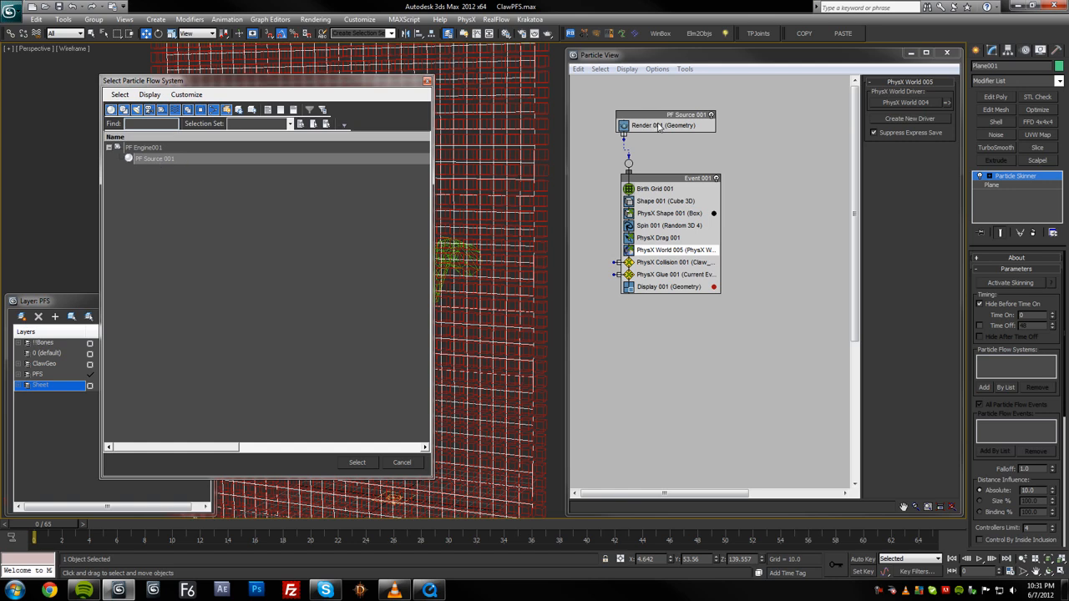
left_click(396, 463)
Rename the particle source PF Source 001 as PFS_Metal
right_click(683, 117)
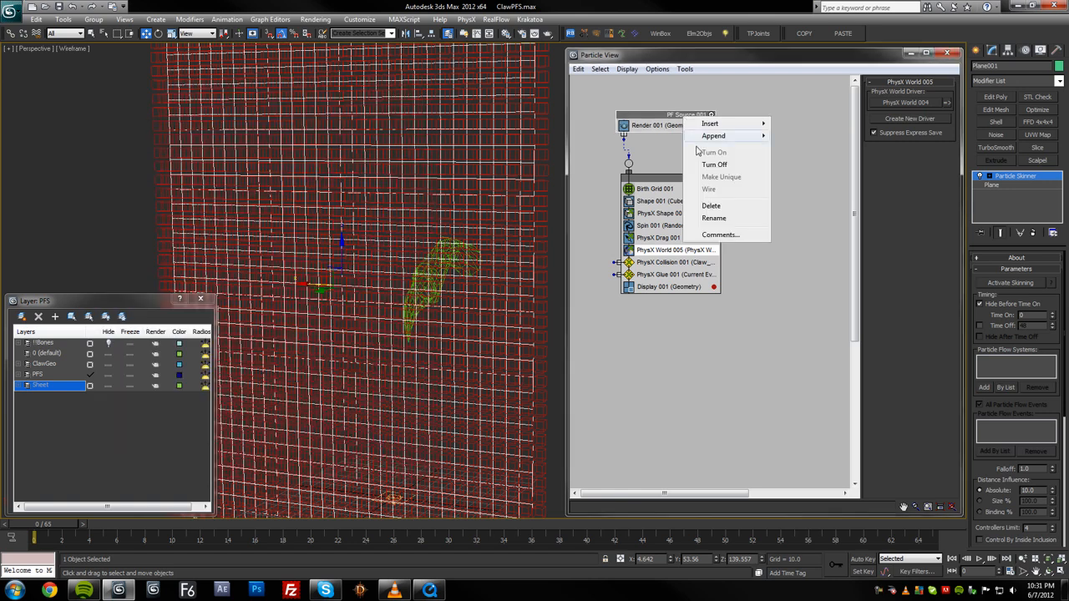
left_click(714, 218)
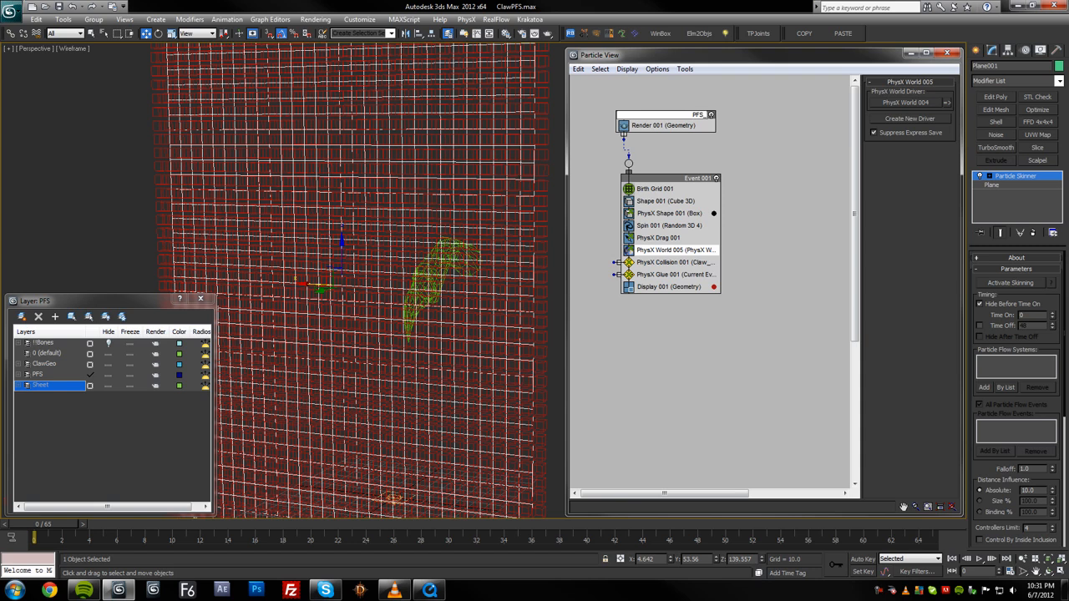
key("BackSpace")
key("BackSpace")
type("Meta")
type("l")
key("Return")
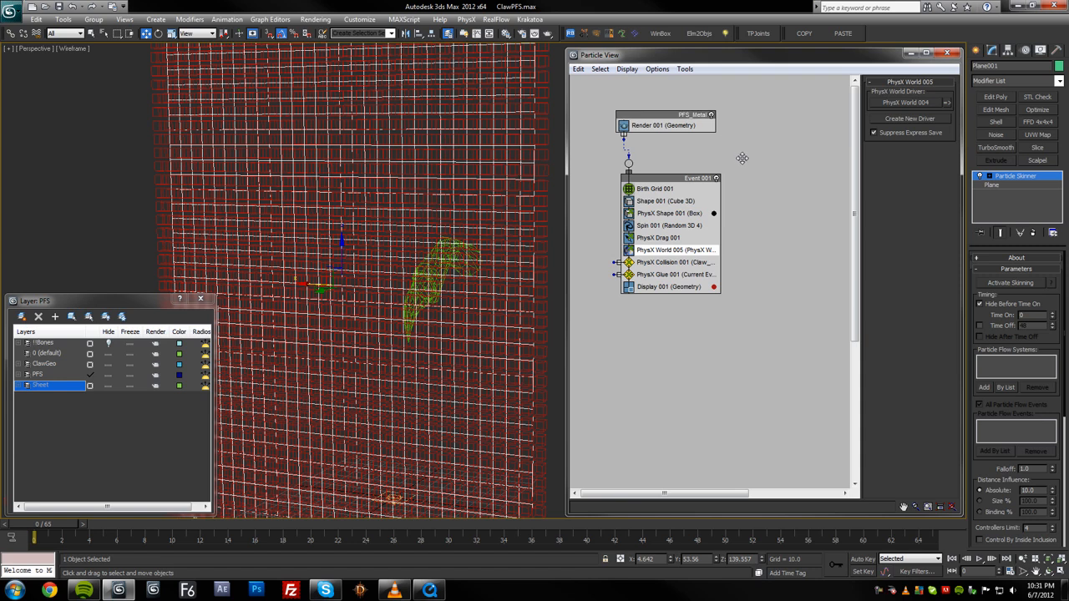
Rename the particle event Event 001 as Metal
right_click(706, 173)
right_click(693, 177)
left_click(718, 279)
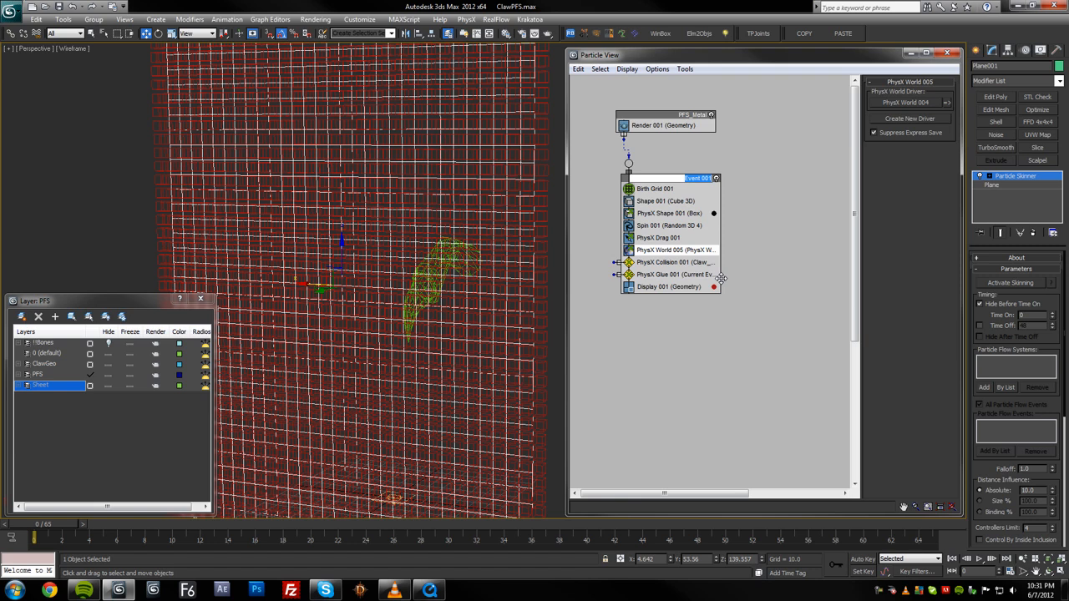
type("Metal")
key("Return")
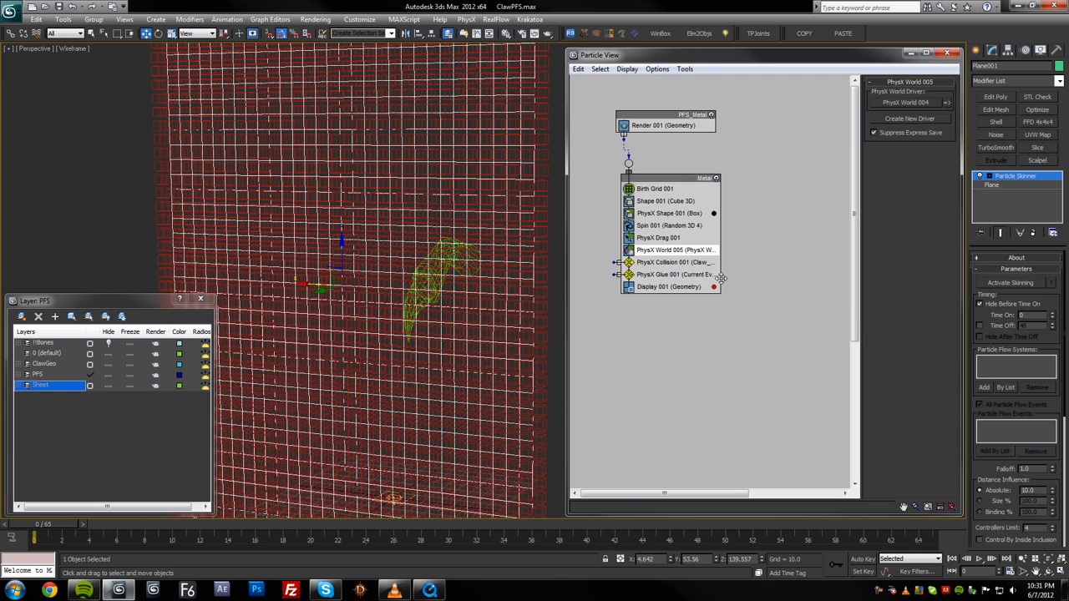
Deselect the sheet plane so that nothing in the scene is selected
middle_click_drag(436, 313, 375, 296, "alt")
key("q")
left_click(46, 194)
scroll(430, 209, "down", 4)
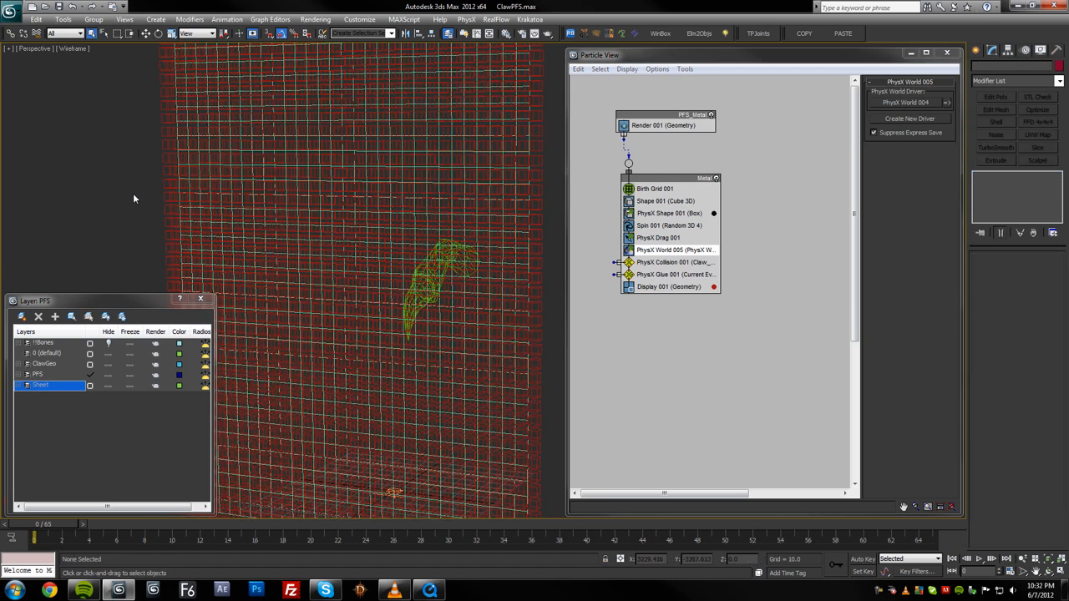
Add the PFS_Metal system to the Particle Skinner on the sheet plane
scroll(431, 208, "up", 4)
left_click_drag(686, 179, 687, 177)
left_click(508, 193)
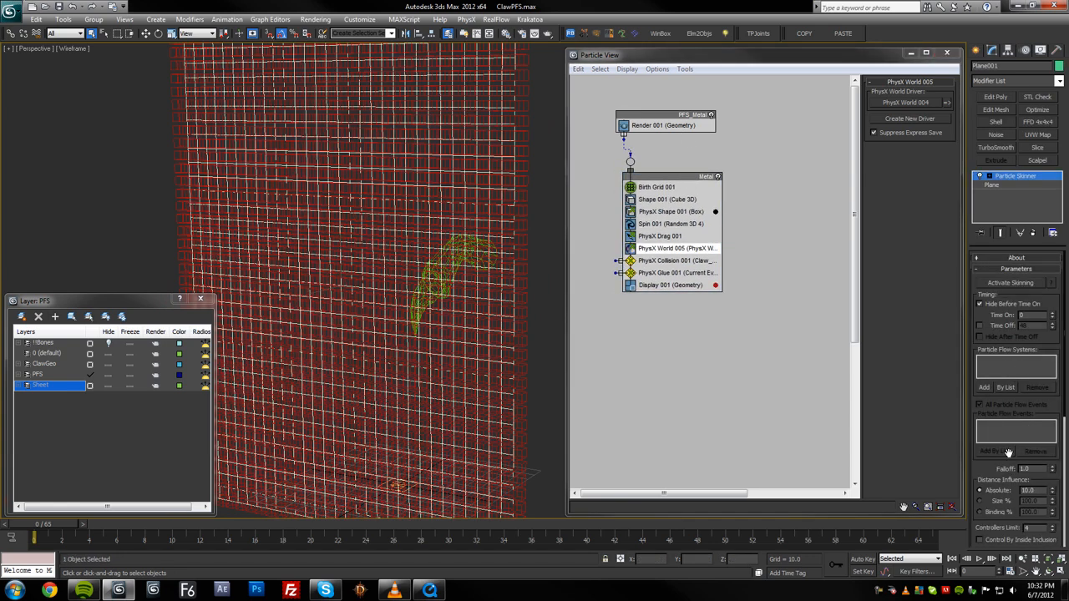
left_click(1006, 387)
double_click(150, 158)
Disable All Particle Flow Events in the Particle Skinner and add only the Metal event to its event list
left_click(981, 405)
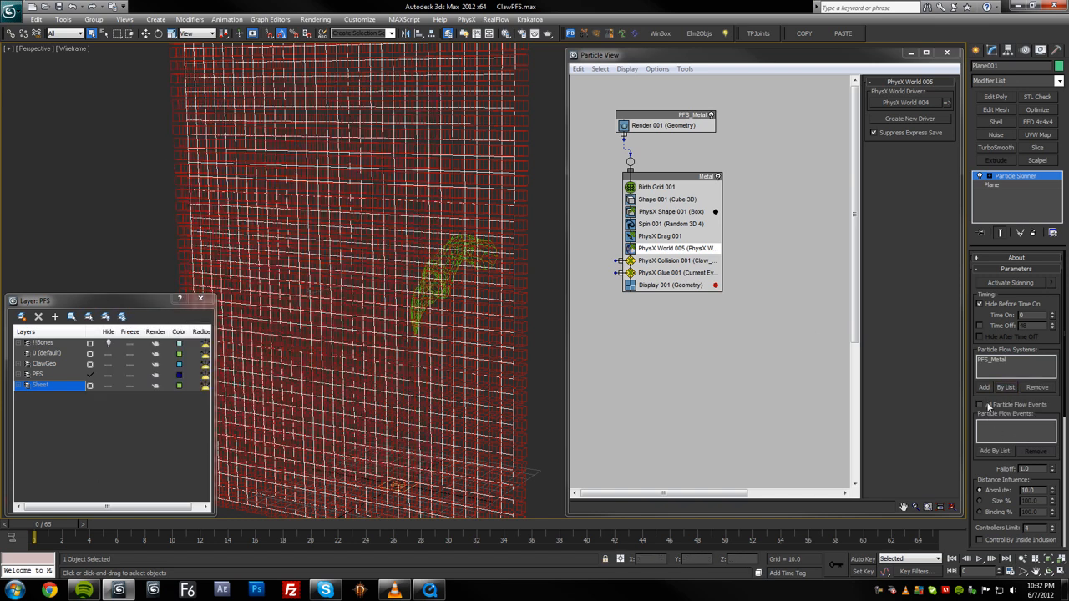
left_click(994, 451)
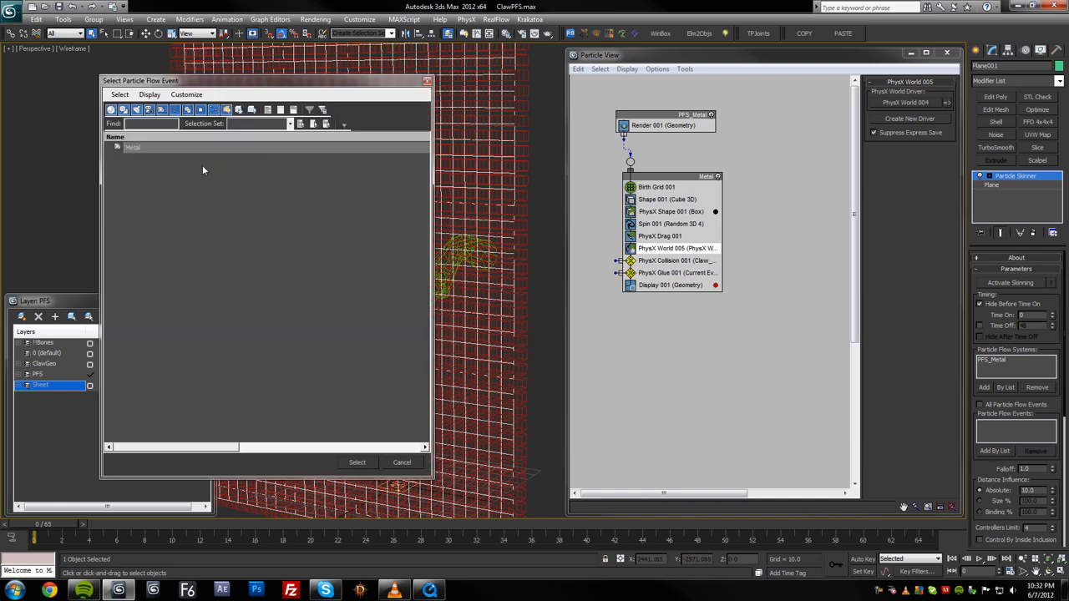
double_click(131, 149)
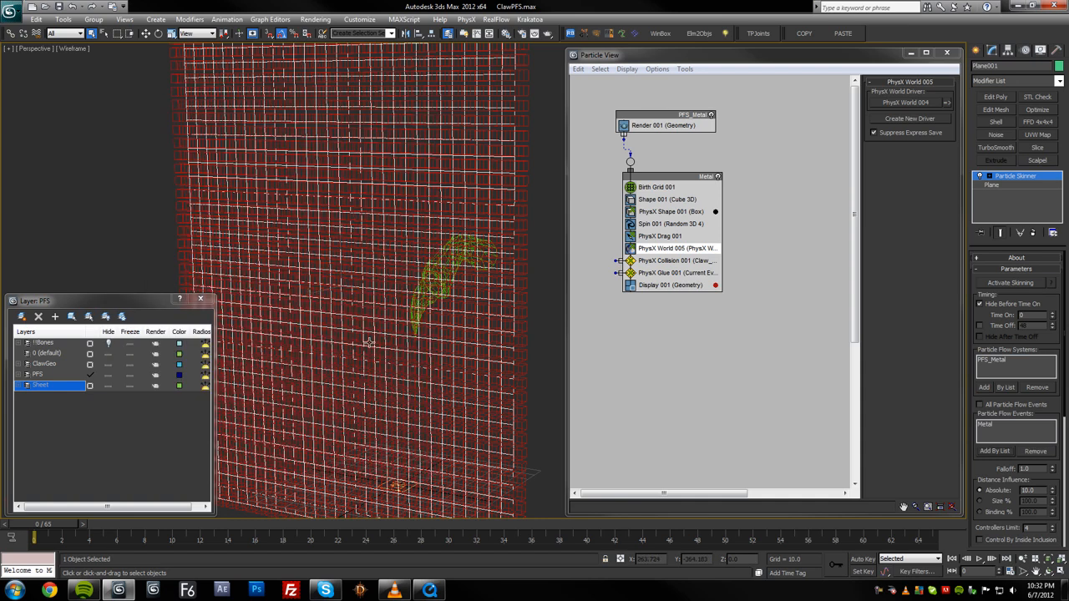
scroll(376, 351, "down", 3)
scroll(419, 349, "up", 3)
middle_click_drag(414, 339, 401, 340, "alt")
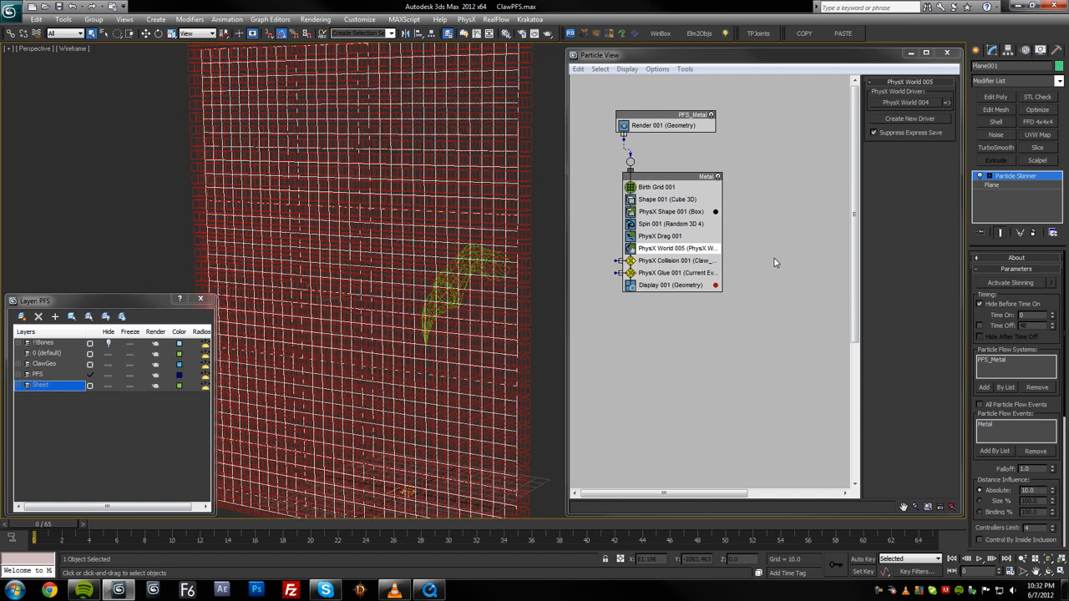
left_click_drag(684, 180, 688, 188)
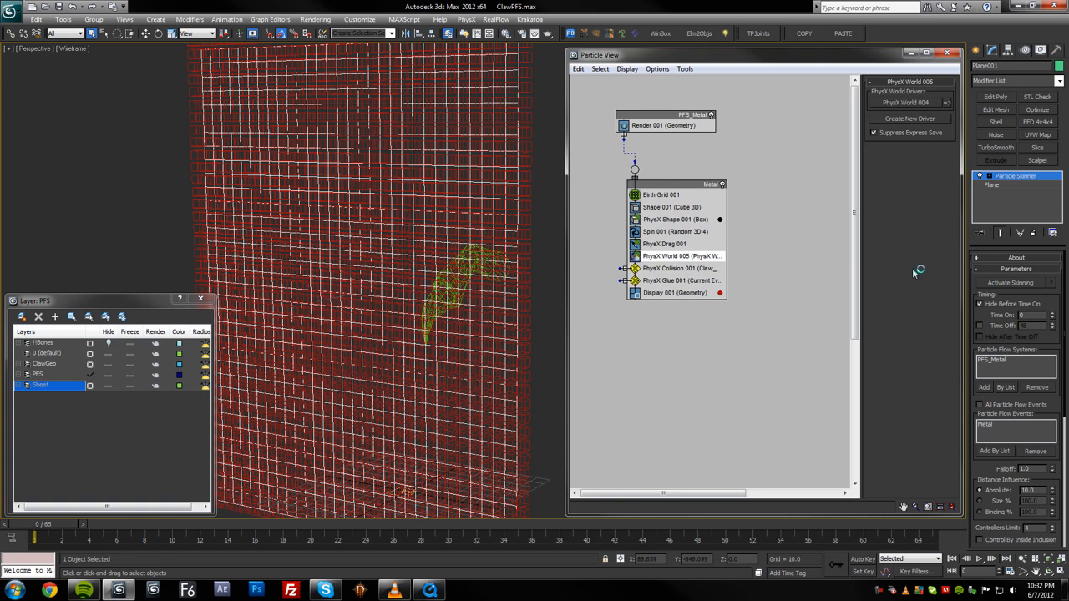
Activate skinning in the Particle Skinner and preview the claw hitting the sheet in a shaded view
left_click(1016, 284)
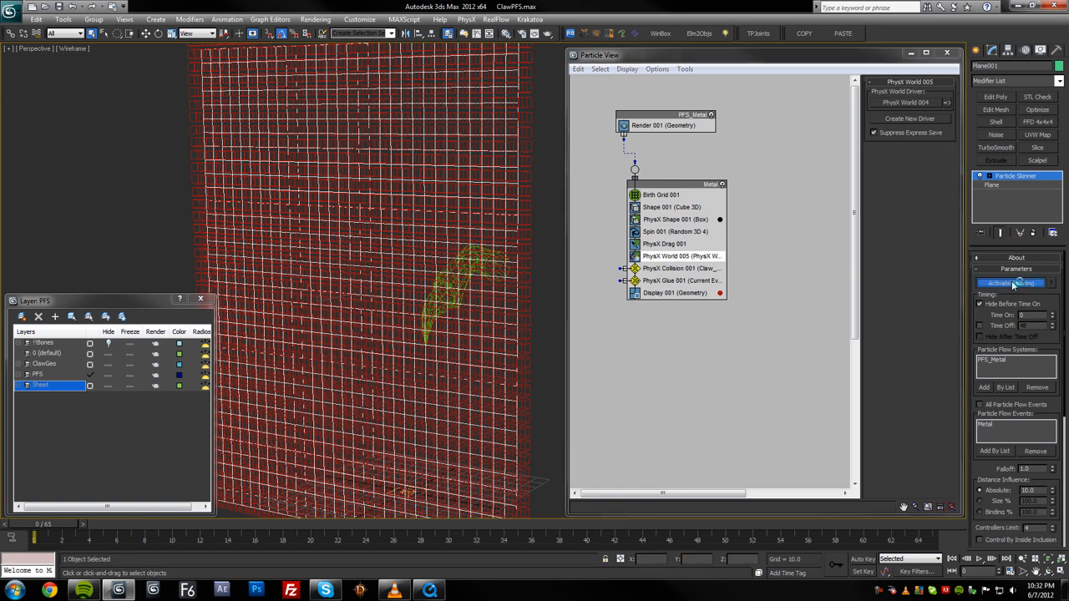
left_click_drag(71, 524, 330, 520)
key("F3")
key("slash")
middle_click_drag(394, 433, 407, 384, "alt")
key("slash")
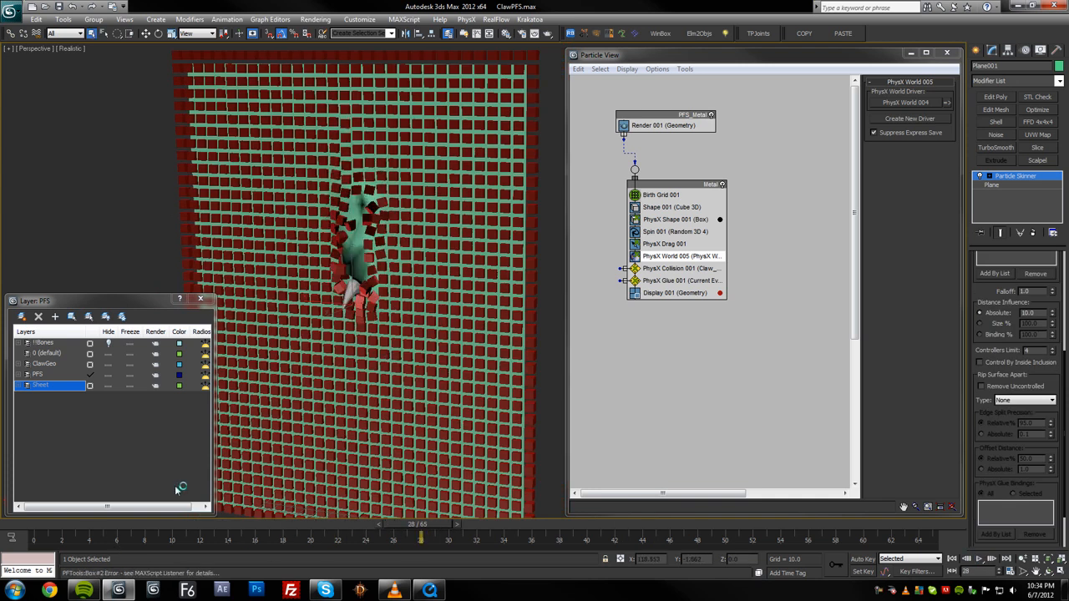
Return to frame 0 and set Rip Surface Apart to Distance Change with a relative edge split precision of 89%
left_click(10, 526)
left_click_drag(1046, 374, 1044, 342)
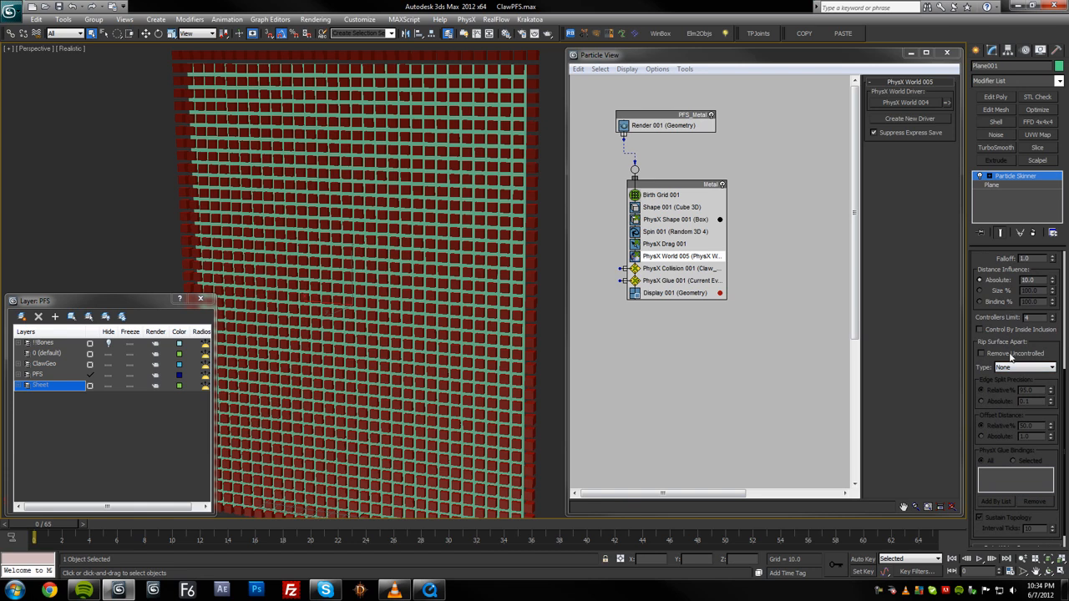
left_click(1014, 368)
left_click(1030, 380)
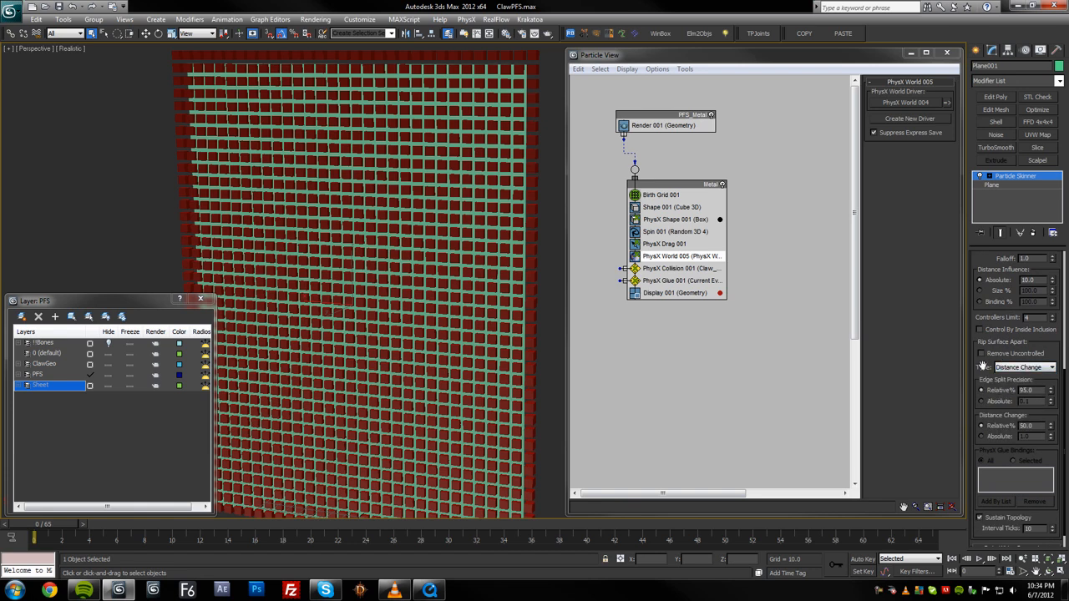
left_click_drag(983, 367, 985, 341)
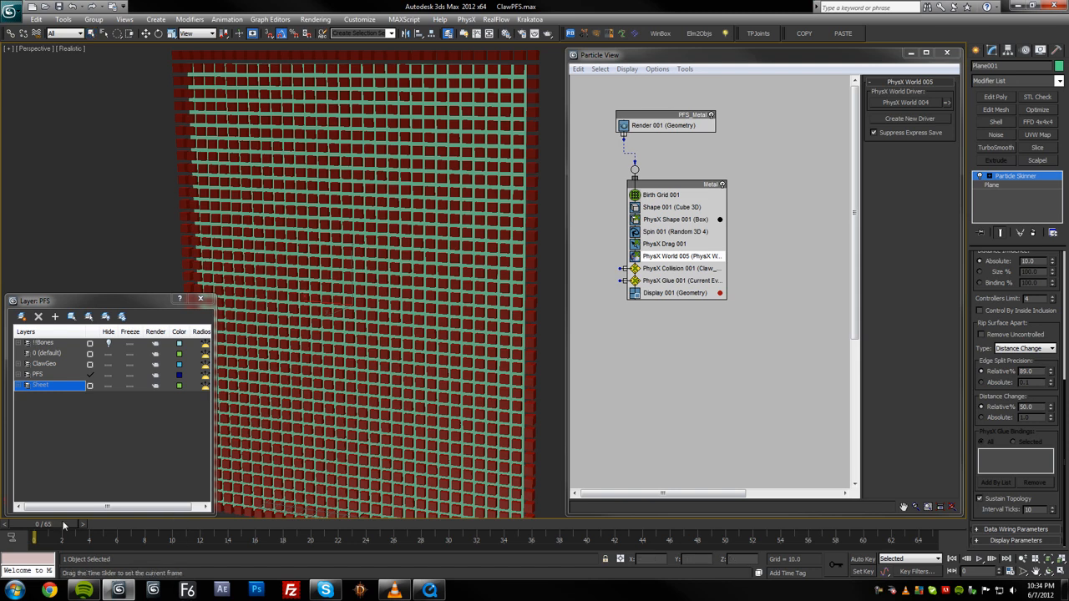
Scrub to frame 13 and set the Particle Skinner's Falloff to 0.81
left_click_drag(167, 520, 240, 526)
scroll(1012, 300, "up", 3)
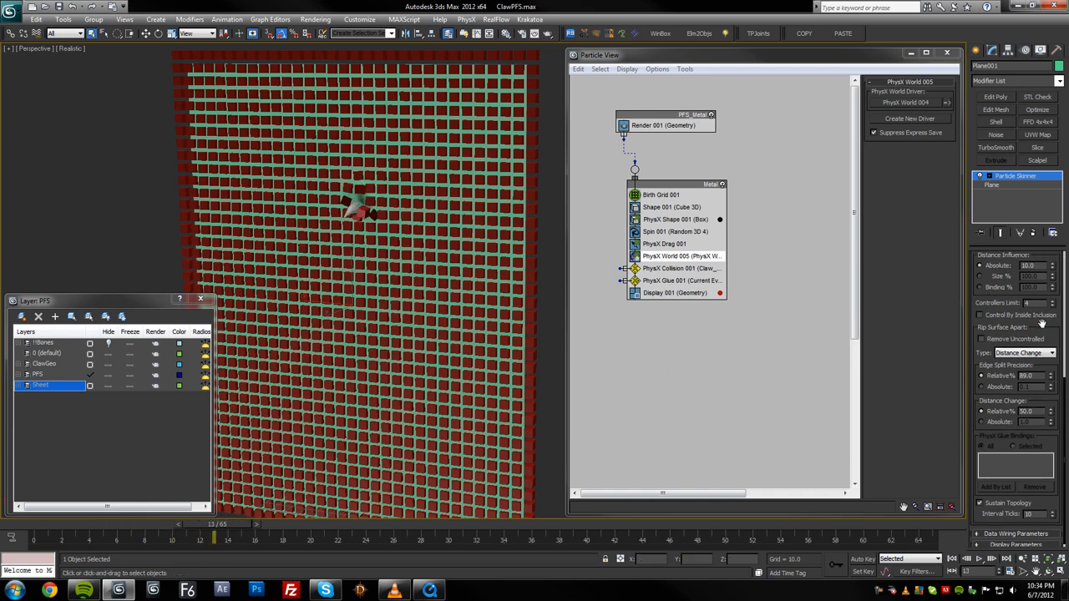
left_click_drag(1053, 294, 1048, 306)
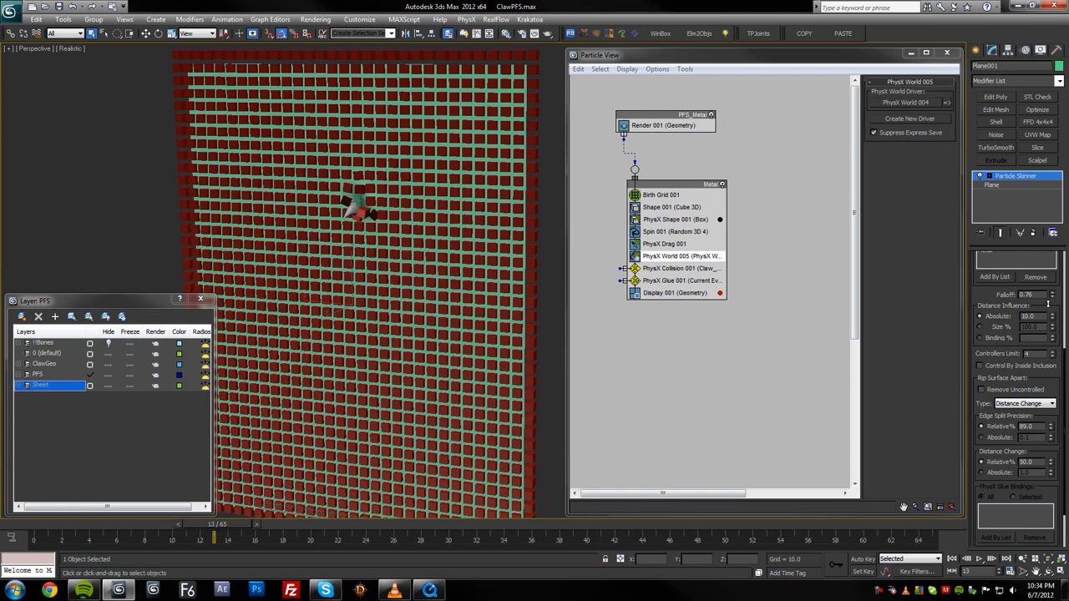
Try Remove Uncontrolled on the ripped surface, play the animation to test it, and turn the option off again
left_click(1025, 385)
scroll(1035, 381, "down", 1)
key("/")
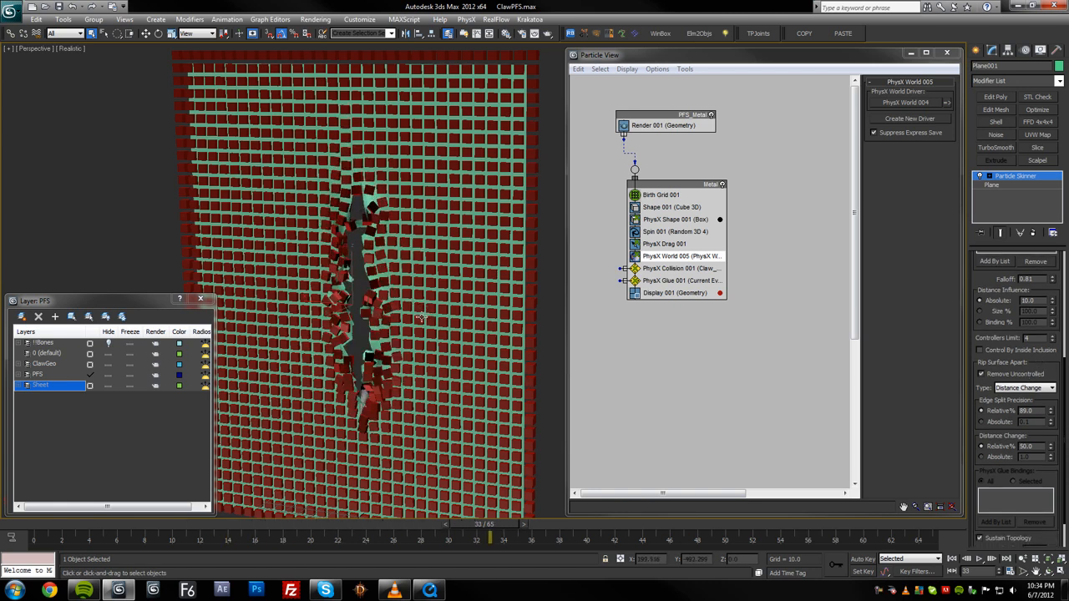
left_click(1012, 378)
Scrub to frame 32 and show edged faces on the sheet for a close look at the tear
left_click_drag(30, 531, 476, 532)
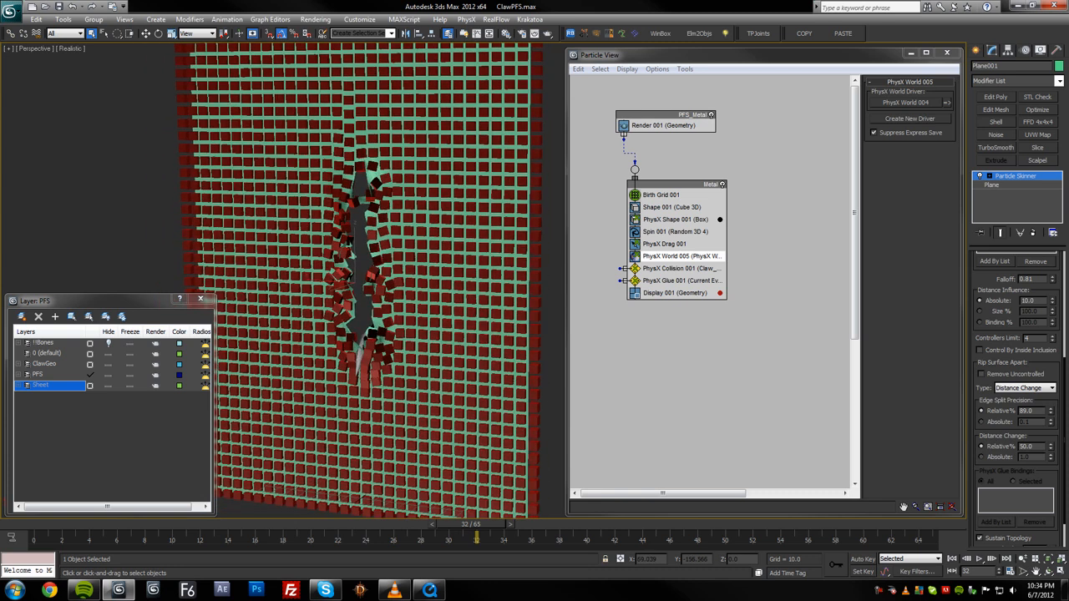
scroll(386, 303, "up", 3)
middle_click_drag(386, 303, 425, 360)
key("F4")
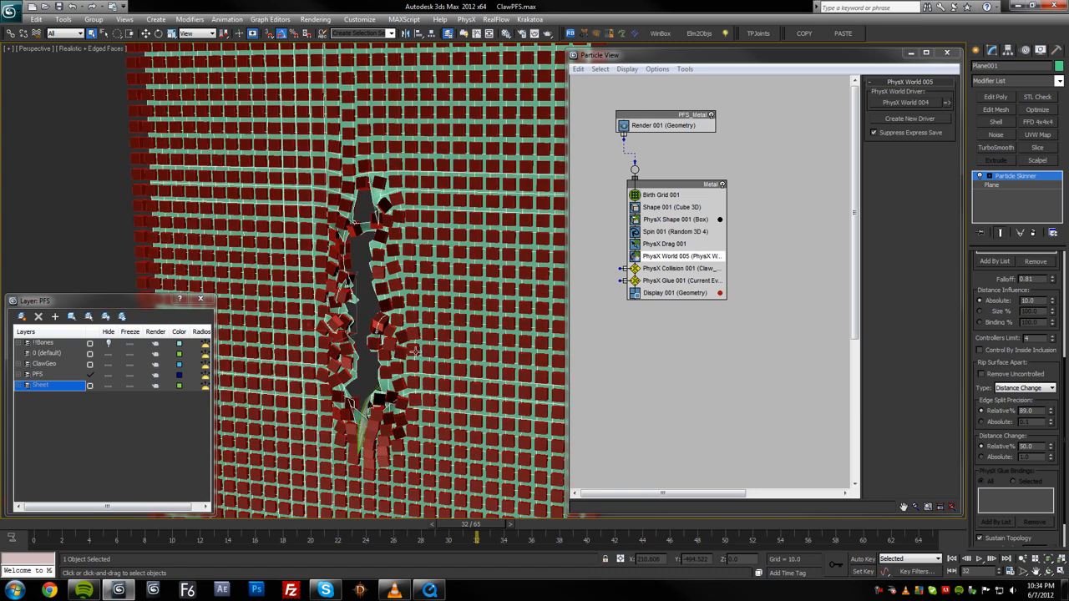
Turn off the Display 001 operator in the Metal event to hide the particle cubes, and return to frame 0
left_click(660, 294)
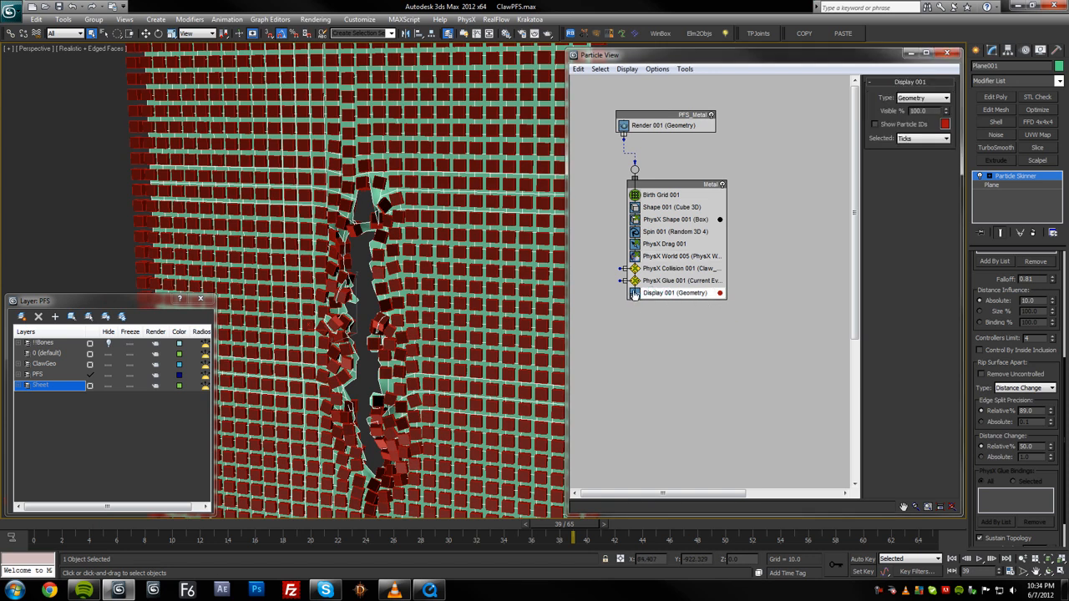
left_click(636, 294)
left_click(13, 527)
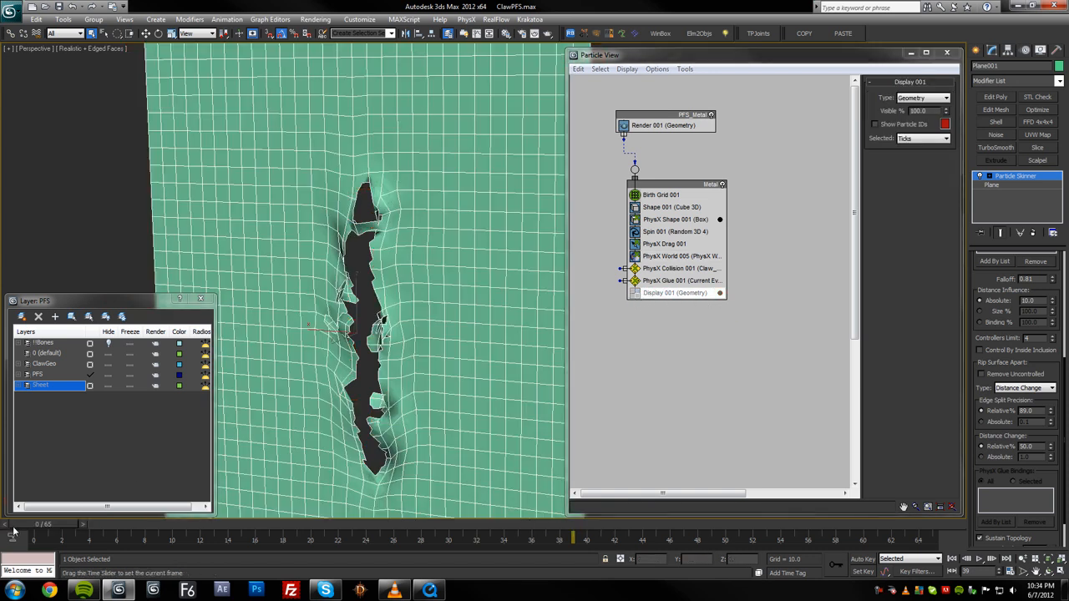
Play and inspect the tear with and without edged faces, and set the relative edge split precision to 84%
key("/")
key("/")
scroll(400, 327, "down", 3)
mouse_move(401, 327)
middle_mouse_down("alt")
mouse_move(355, 329)
mouse_move(397, 324)
mouse_move(380, 321)
mouse_move(423, 303)
mouse_move(409, 343)
mouse_move(399, 316)
middle_mouse_up("alt")
key("F4")
scroll(400, 334, "up", 3)
key("F4")
middle_click_drag(399, 315, 400, 294, "alt")
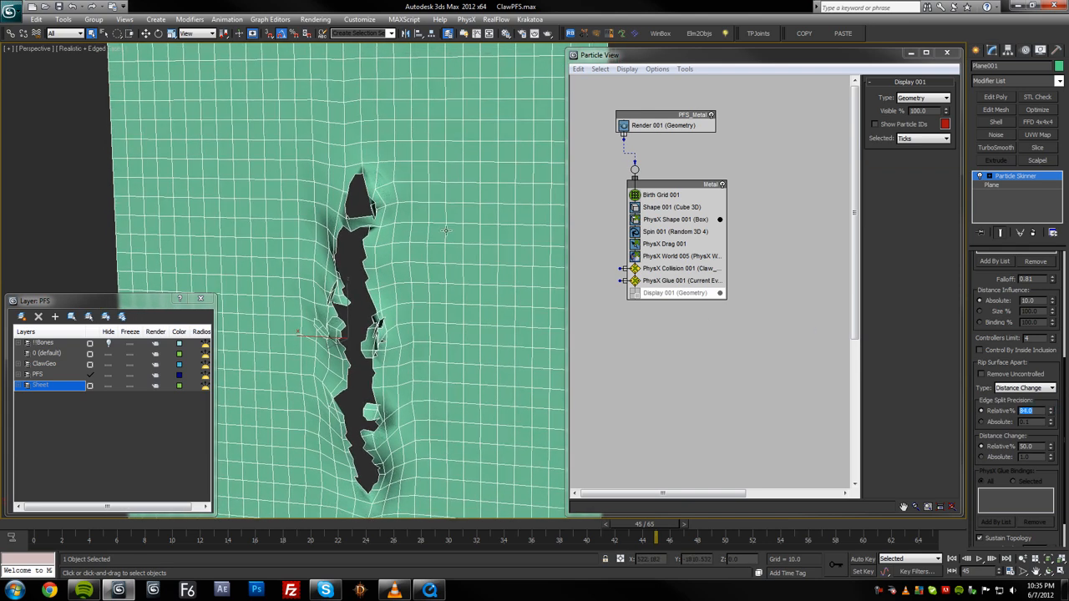
middle_click_drag(432, 316, 397, 312, "alt")
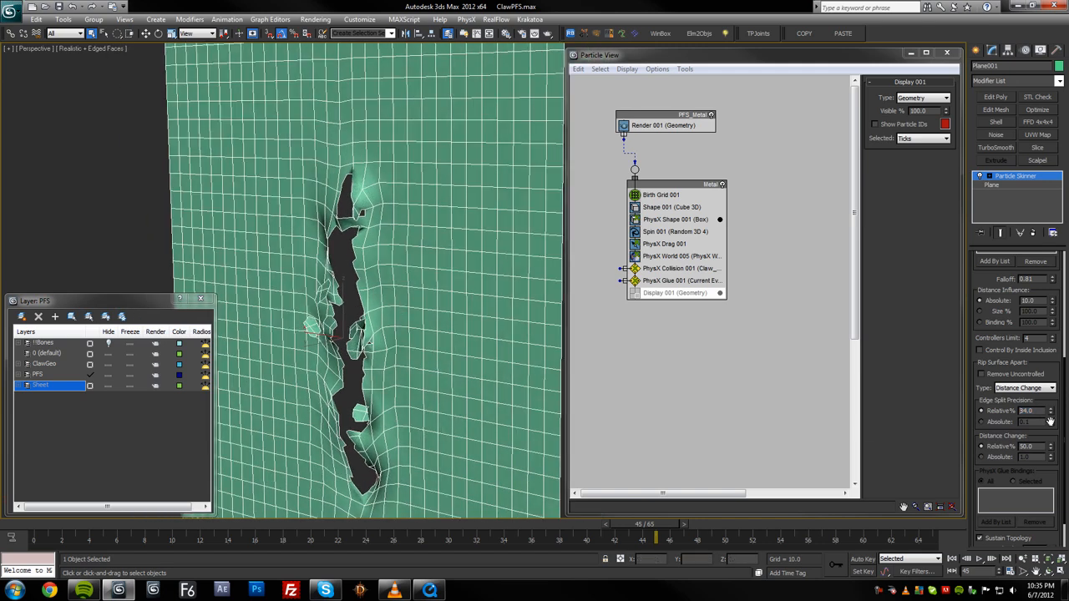
Try an absolute Distance Change of 4.0 for the sheet's rip
left_click(981, 457)
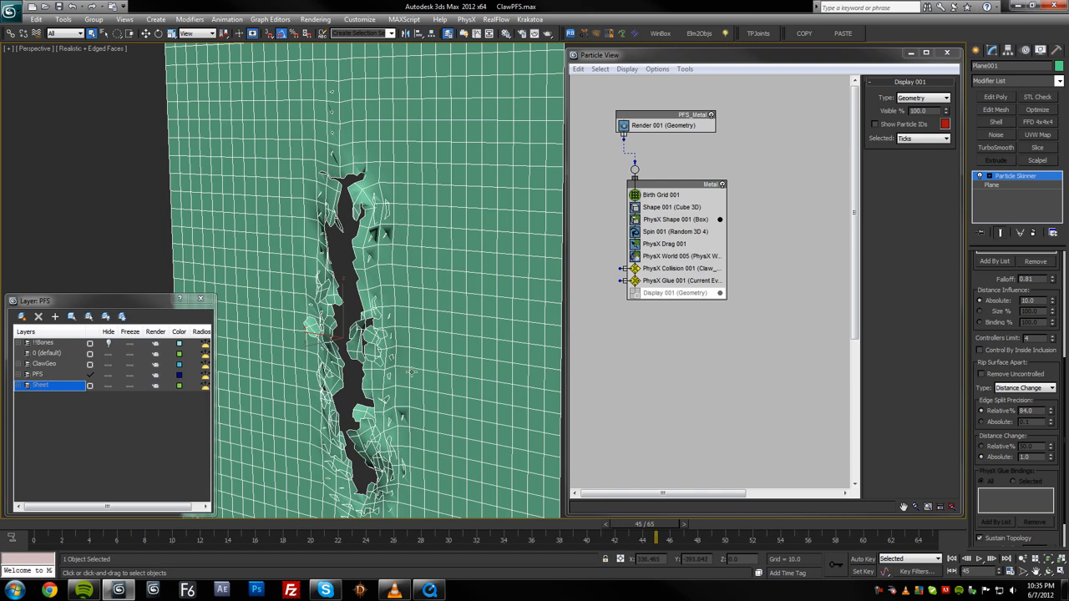
middle_click_drag(411, 371, 447, 387, "alt")
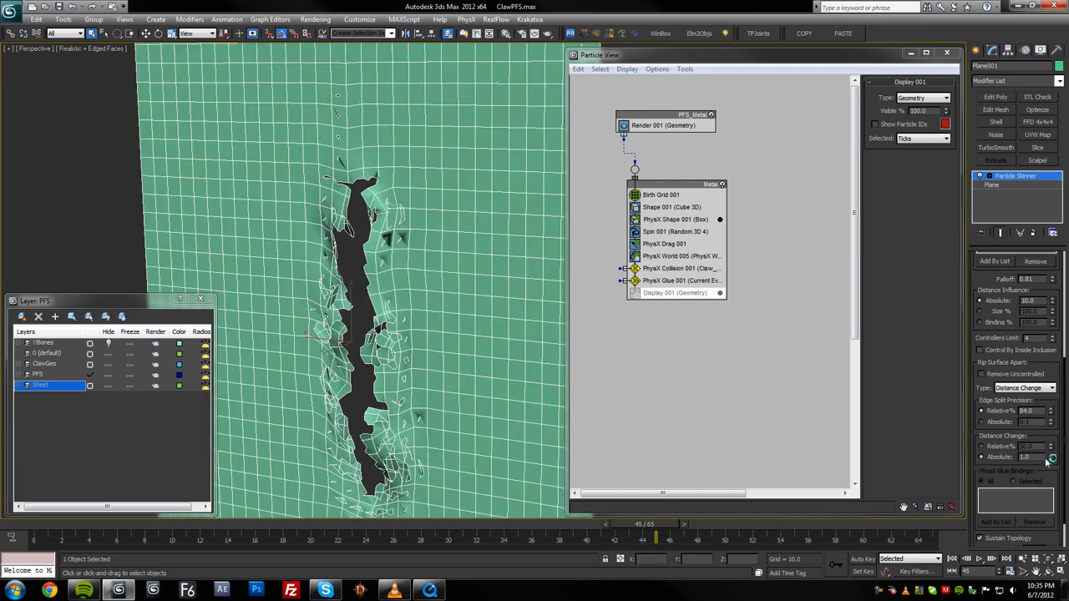
left_click_drag(1044, 464, 1043, 460)
type("4")
key("Return")
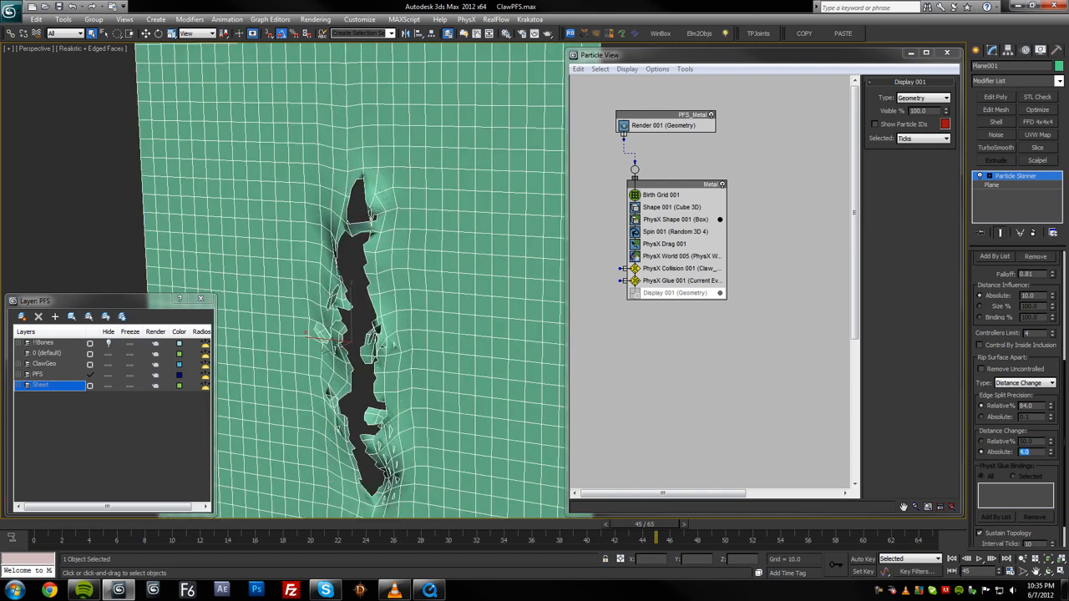
Compare the relative and absolute Distance Change modes on the tear with edged faces hidden
left_click(993, 441)
middle_click_drag(303, 335, 380, 326, "alt")
scroll(350, 319, "up", 3)
key("F4")
scroll(383, 327, "down", 3)
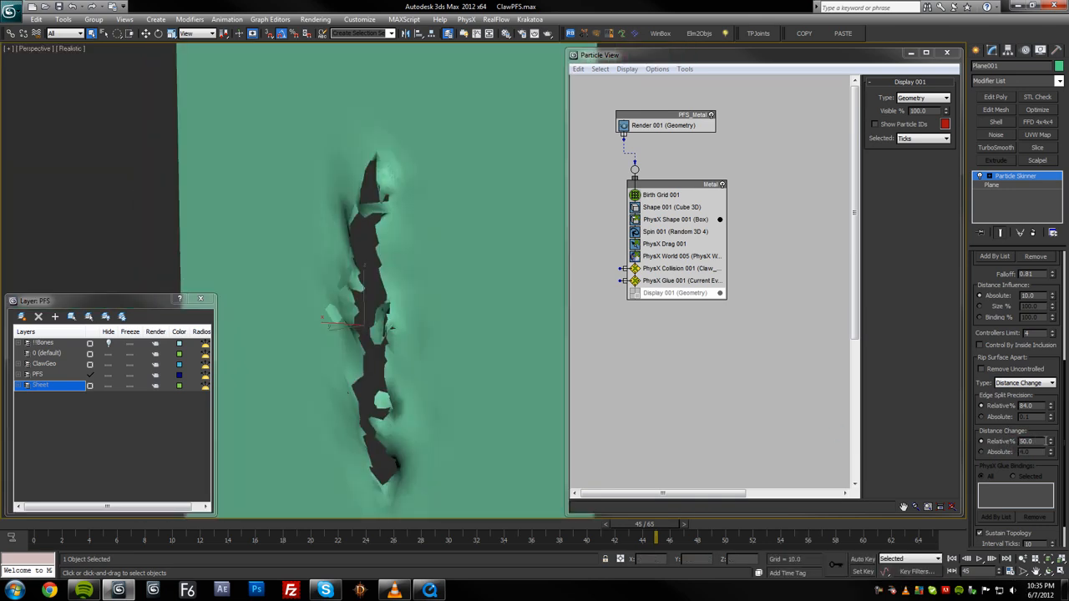
left_click(1001, 452)
left_click(999, 443)
left_click(997, 452)
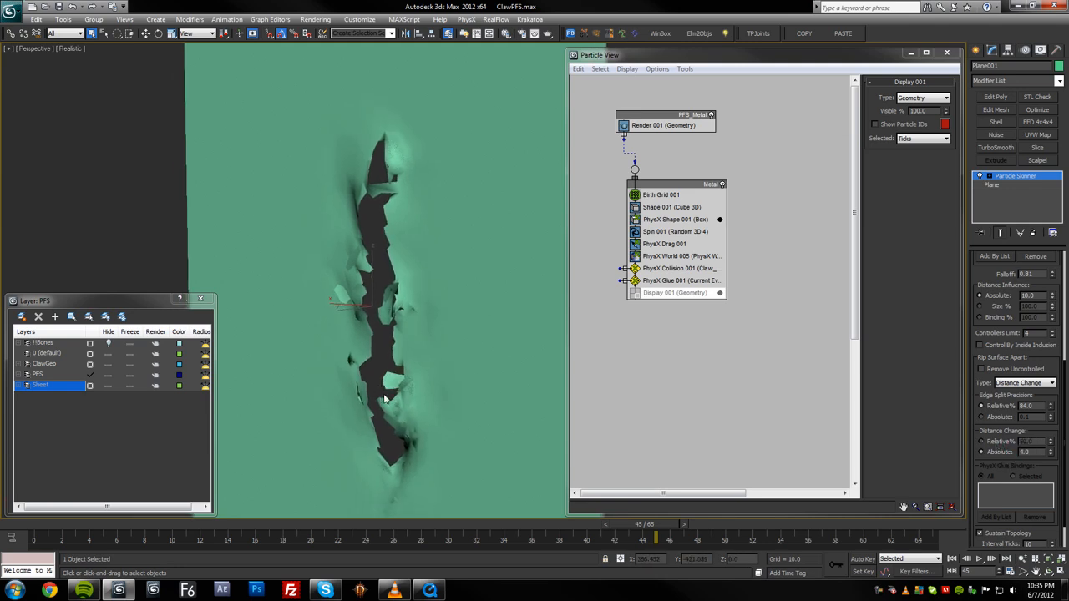
Switch the rip's Distance Change back to relative and set it to 59%
left_click(999, 442)
mouse_move(1052, 442)
left_mouse_down()
mouse_move(1048, 432)
mouse_move(1048, 441)
left_mouse_up()
middle_click_drag(464, 354, 402, 367, "alt")
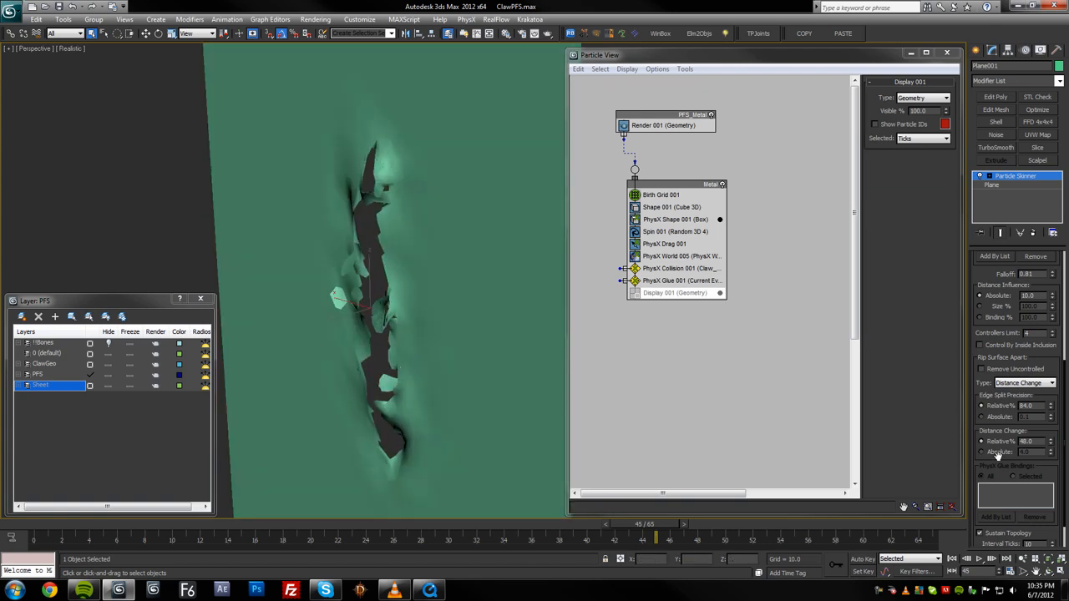
left_click_drag(1047, 442, 1051, 446)
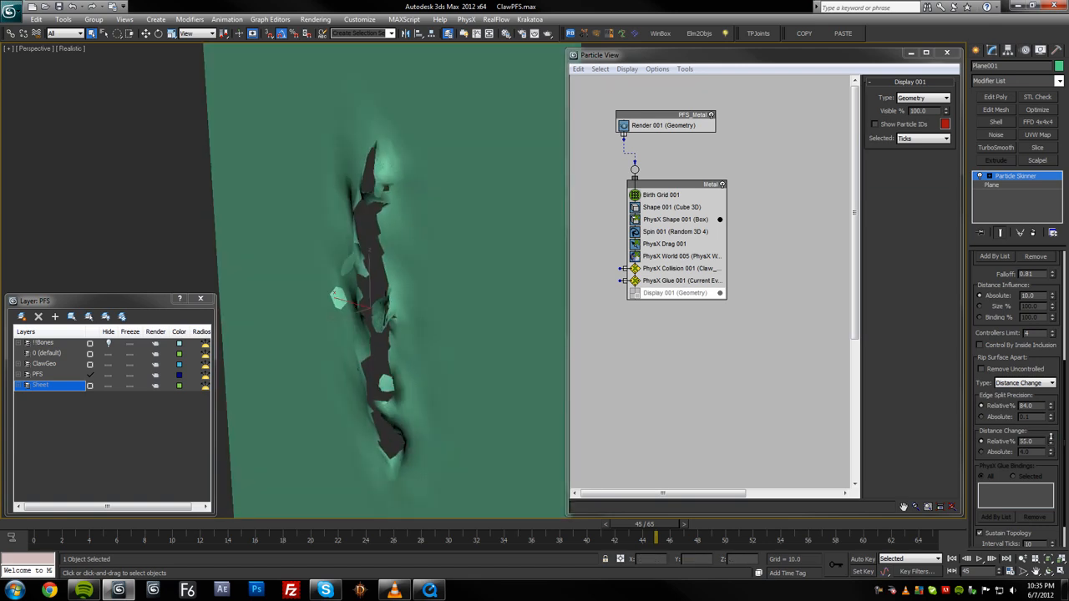
Play the tear animation, scrub to frame 35, and examine the whole torn sheet from several angles
key("slash")
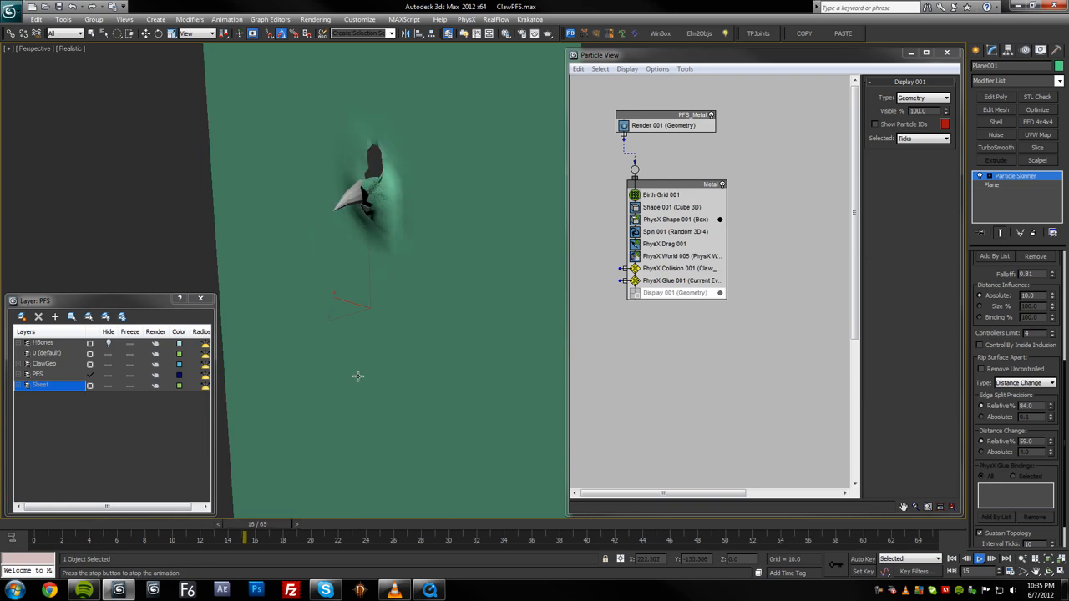
mouse_move(357, 376)
middle_mouse_down("alt")
mouse_move(540, 355)
mouse_move(423, 362)
mouse_move(351, 405)
mouse_move(388, 358)
mouse_move(380, 325)
middle_mouse_up("alt")
left_click_drag(21, 528, 497, 522)
middle_click_drag(460, 409, 418, 440, "alt")
scroll(417, 413, "down", 4)
scroll(411, 419, "up", 3)
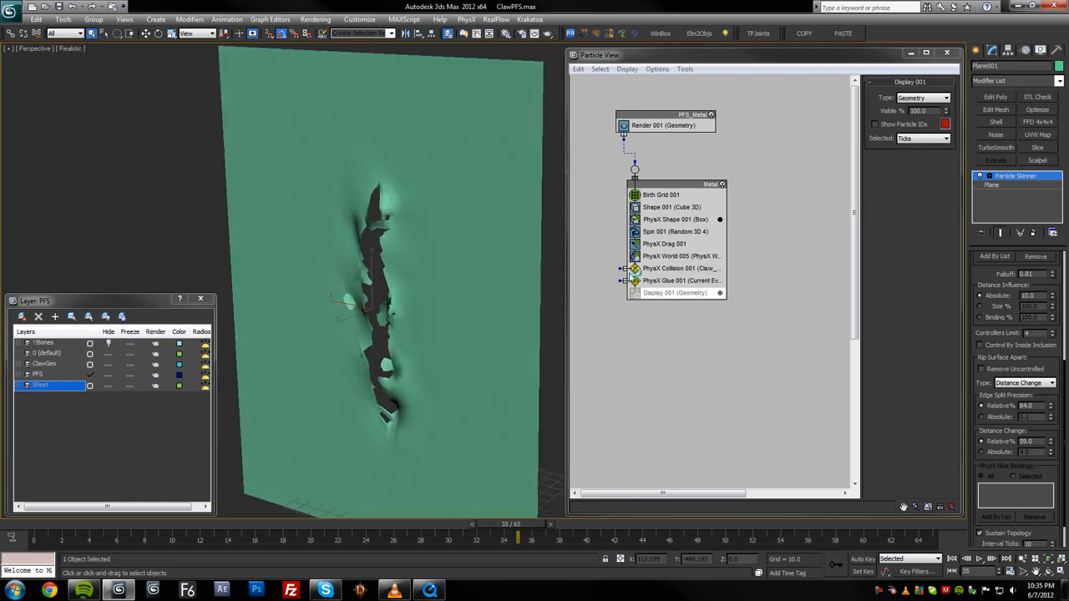
right_click(704, 189)
left_click(728, 270)
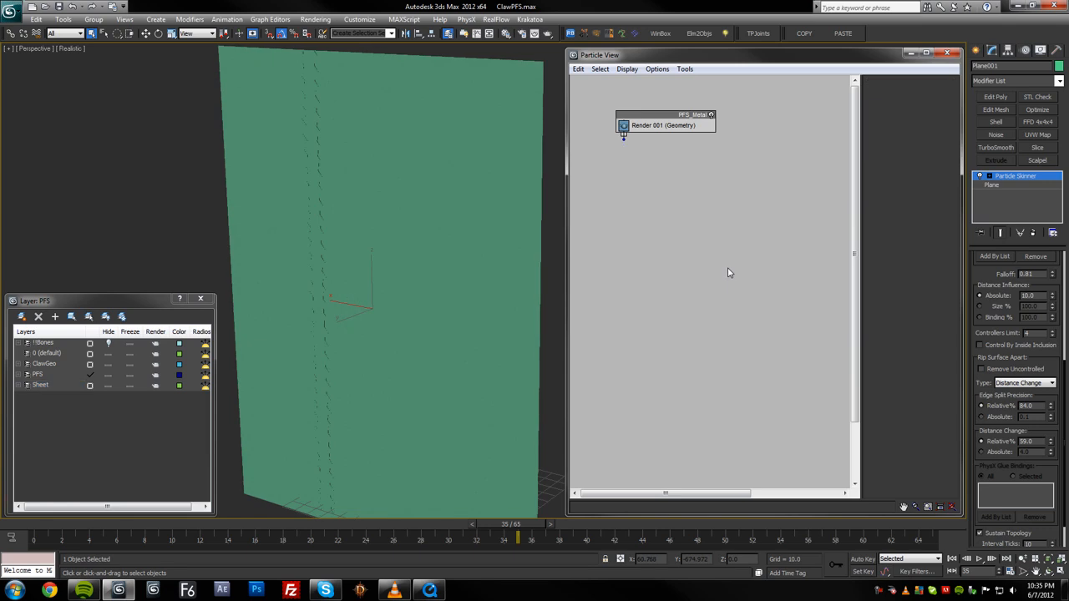
key("ctrl+z")
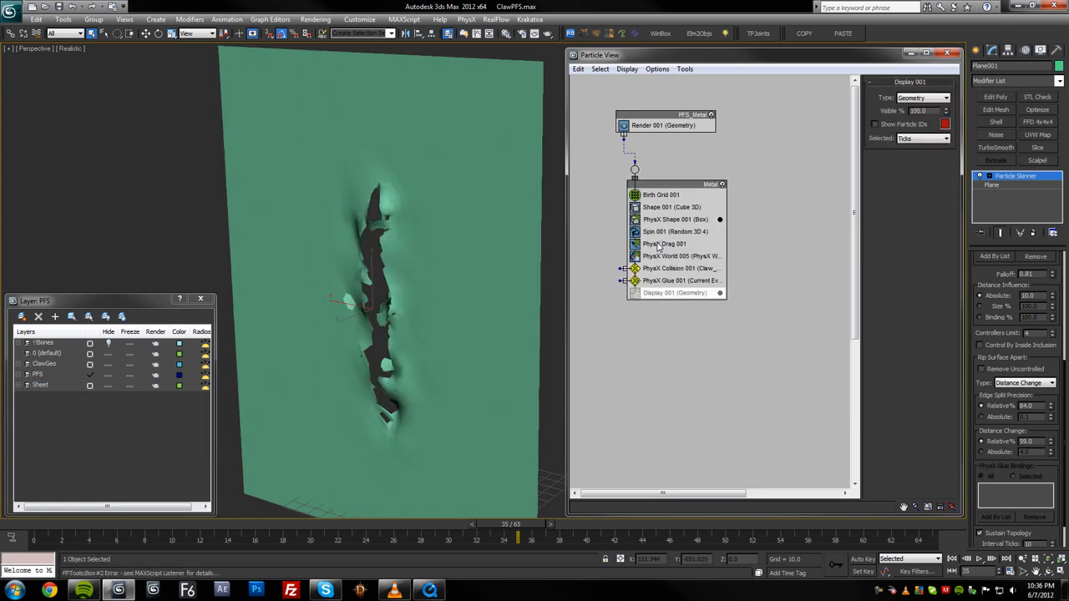
Rename the particle event Metal as Tear
right_click(706, 189)
left_click(736, 287)
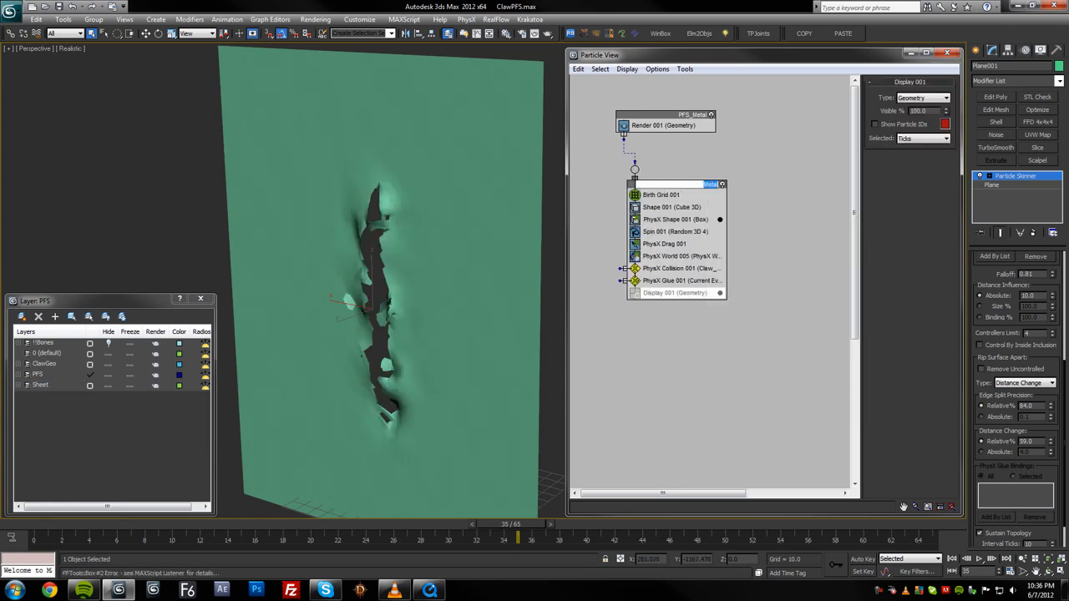
key("Return")
Replay the tear animation from the start and inspect the torn sheet with edged faces shown
middle_click_drag(438, 213, 413, 240, "alt")
scroll(409, 227, "up", 2)
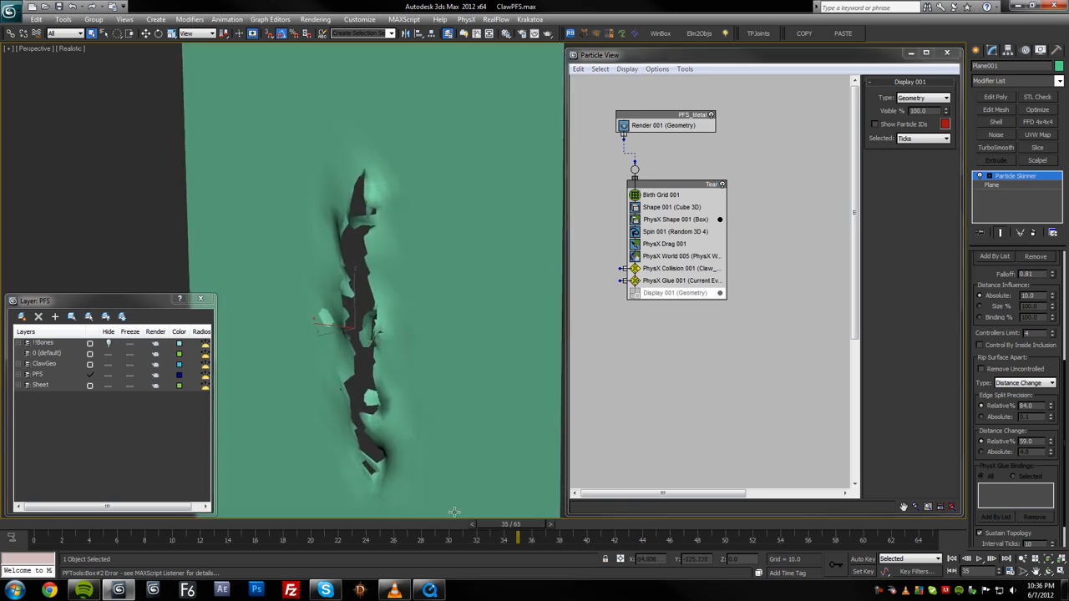
left_click_drag(455, 526, 75, 531)
key("slash")
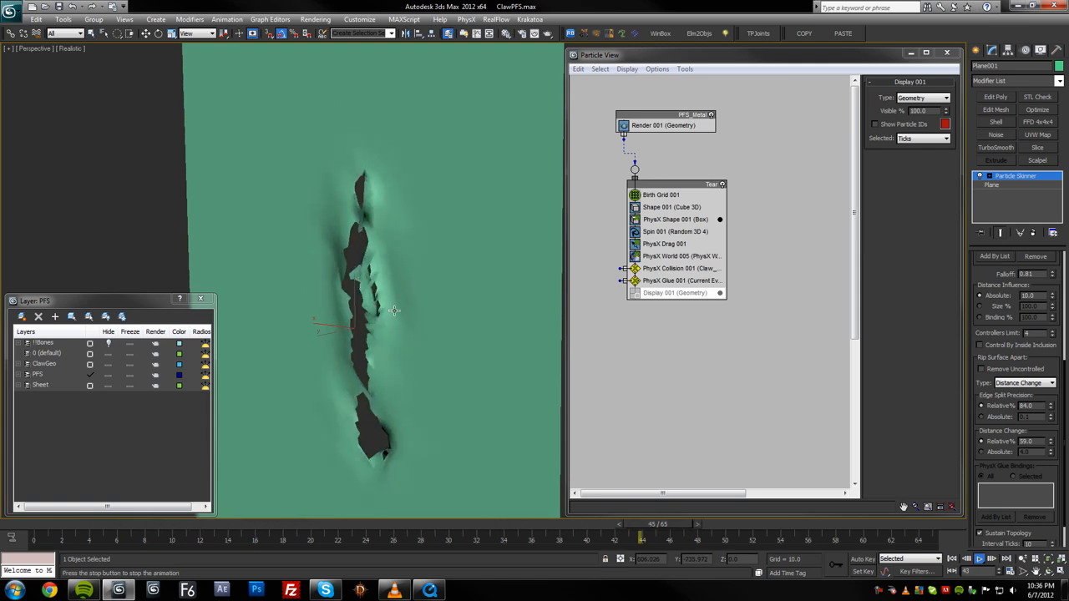
mouse_move(387, 338)
middle_mouse_down("alt")
mouse_move(293, 346)
mouse_move(379, 350)
middle_mouse_up("alt")
key("F4")
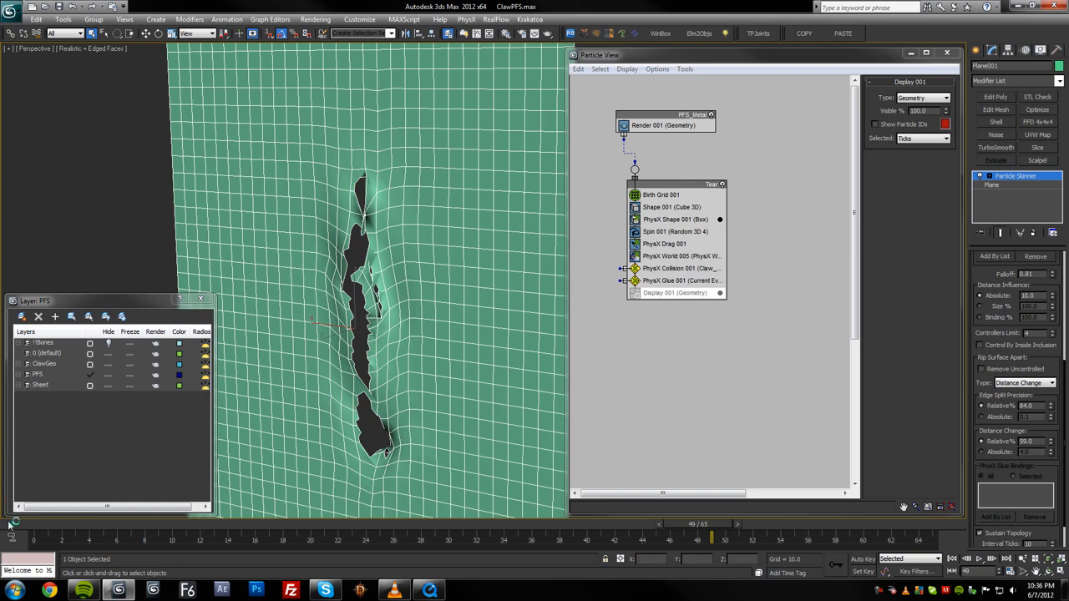
Play the tear from the first frame once more, viewing the claw and sheet from the side and front
left_click_drag(698, 524, 10, 525)
middle_click_drag(373, 336, 322, 331, "alt")
key("slash")
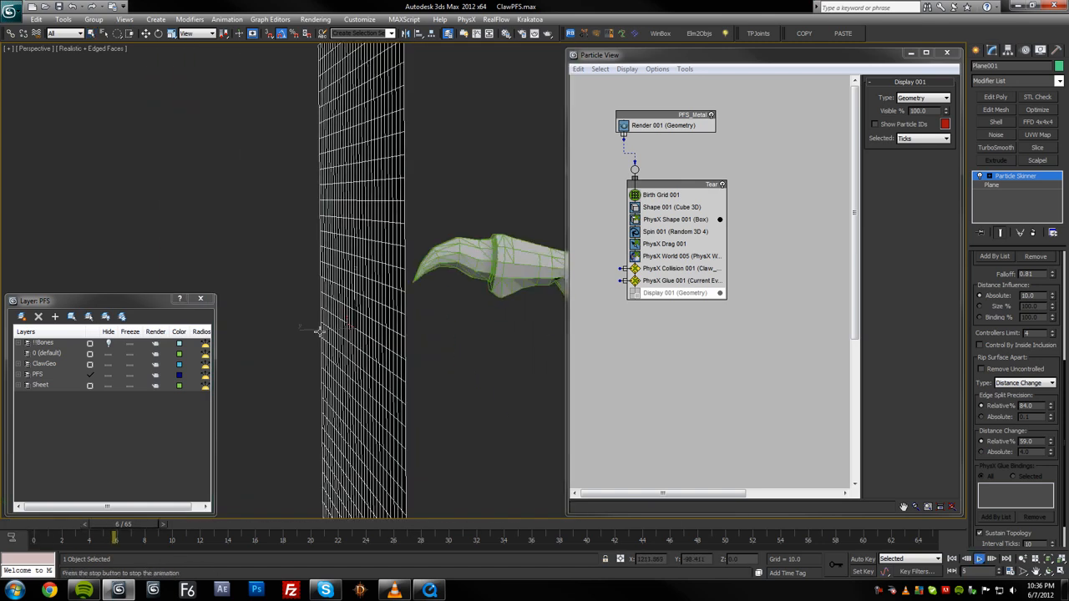
middle_click_drag(446, 369, 467, 345, "alt")
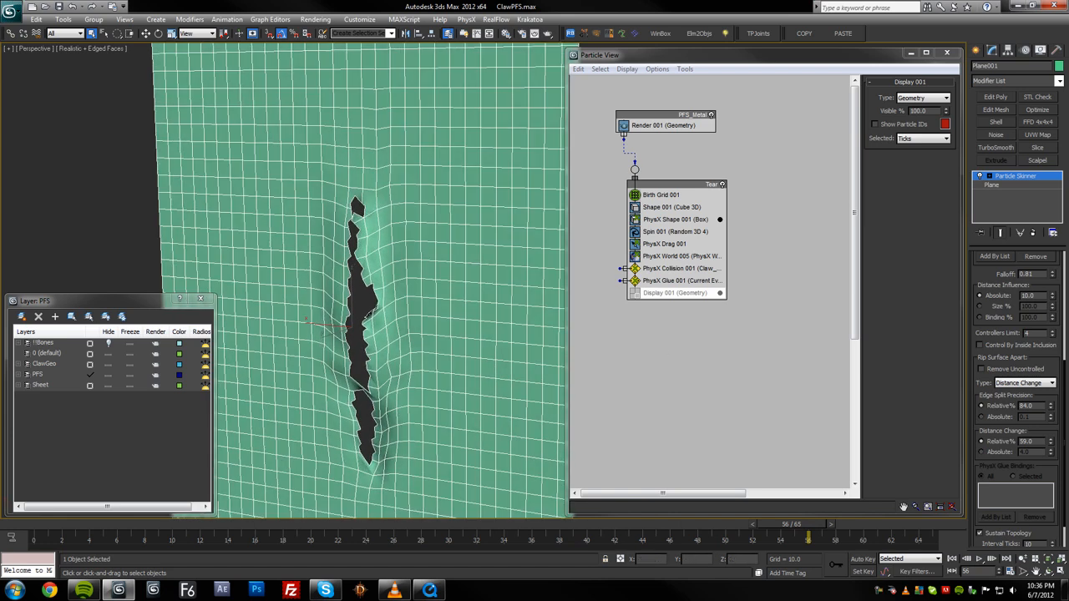
scroll(1042, 357, "up", 5)
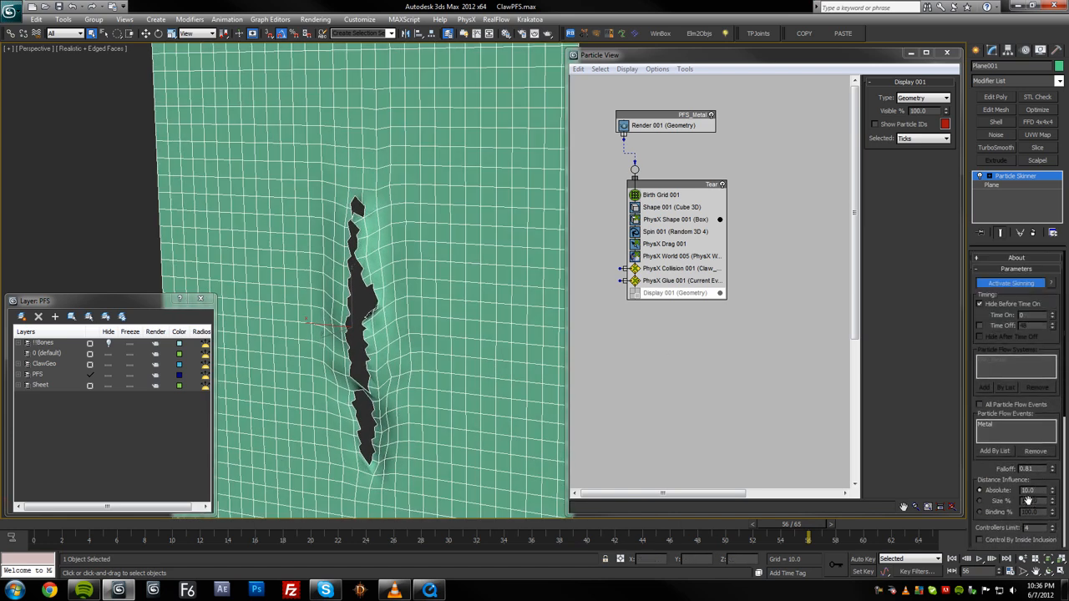
scroll(424, 231, "down", 1)
middle_click_drag(422, 231, 423, 229, "alt")
scroll(423, 229, "up", 3)
scroll(423, 228, "down", 3)
Add a TurboSmooth modifier above Particle Skinner on the sheet at frame 0, and scrub to frame 32
left_click(32, 531)
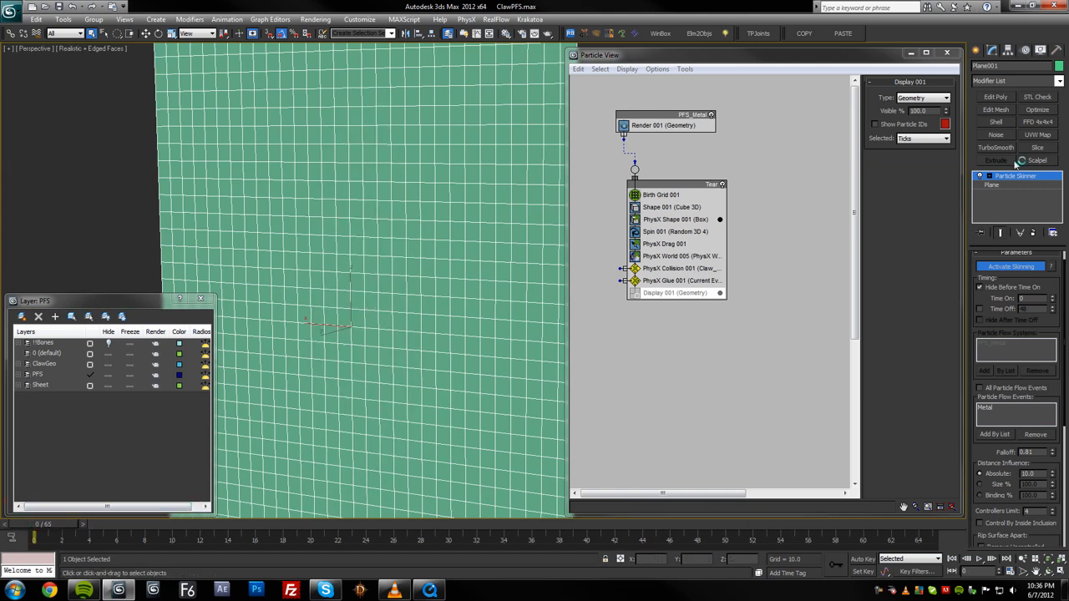
left_click(1002, 148)
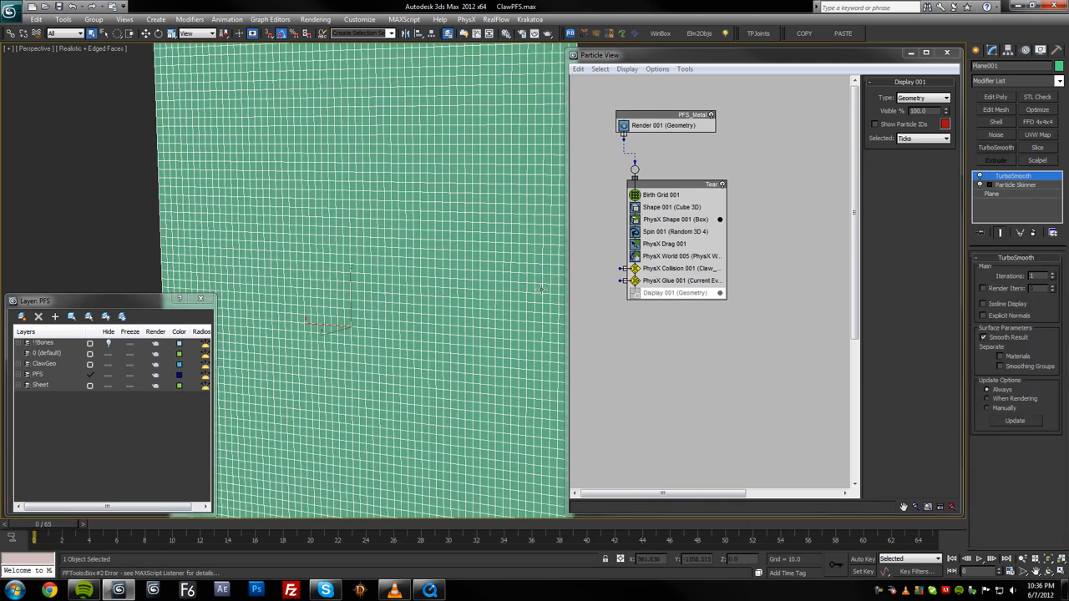
left_click_drag(54, 528, 476, 531)
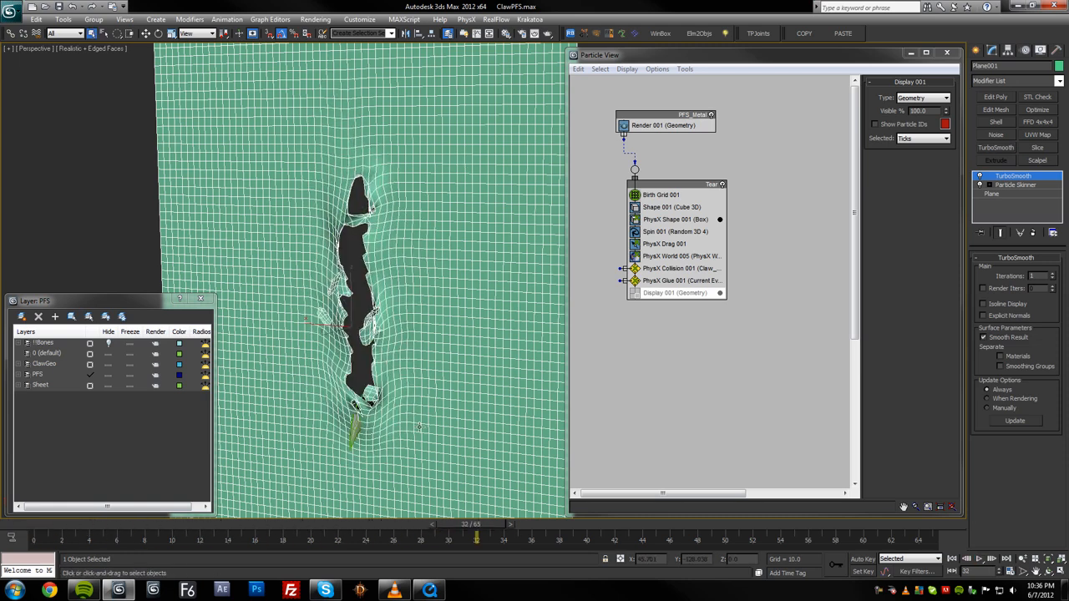
Hide the edged faces and inspect the smoothed tear from several angles
key("F4")
scroll(335, 345, "down", 3)
middle_click_drag(335, 345, 349, 250, "alt")
scroll(351, 357, "up", 3)
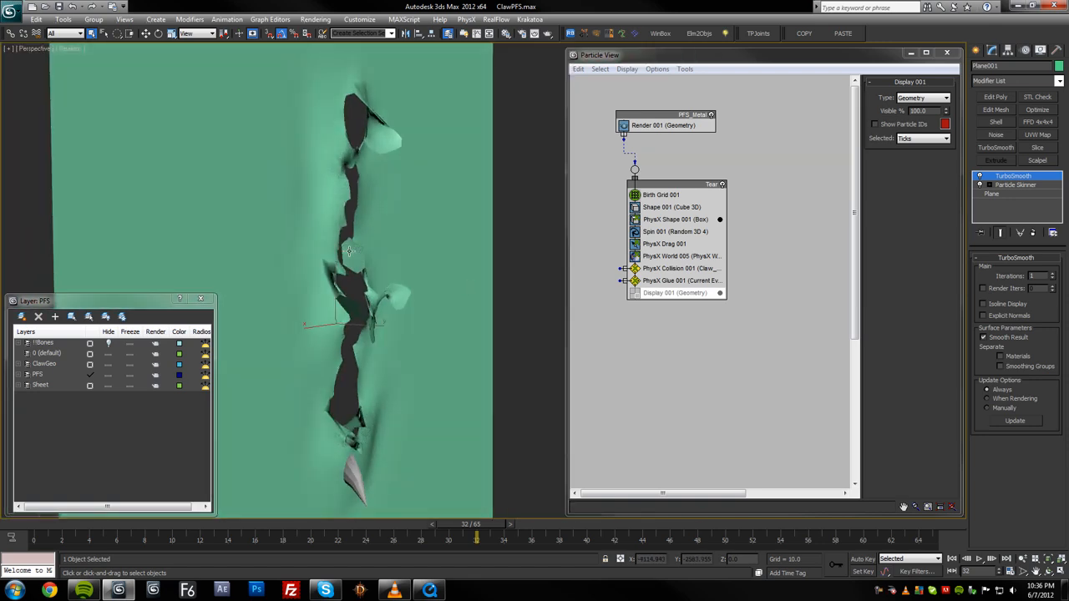
middle_click_drag(386, 284, 314, 330, "alt")
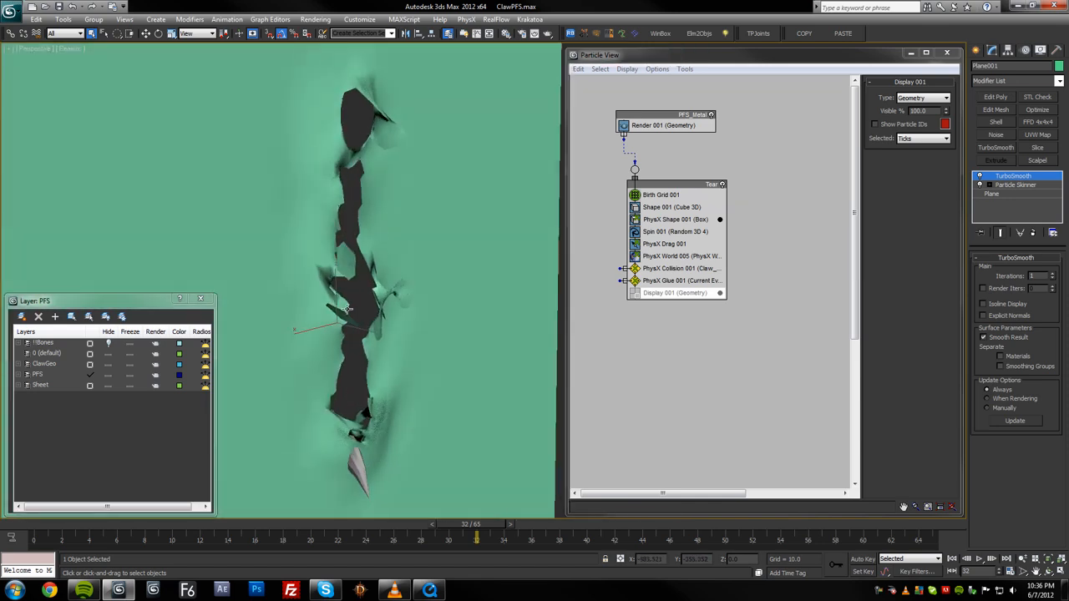
With edged faces shown, set the Particle Skinner's Falloff to 1.25 and its absolute Distance Influence to 9.8
left_click(985, 184)
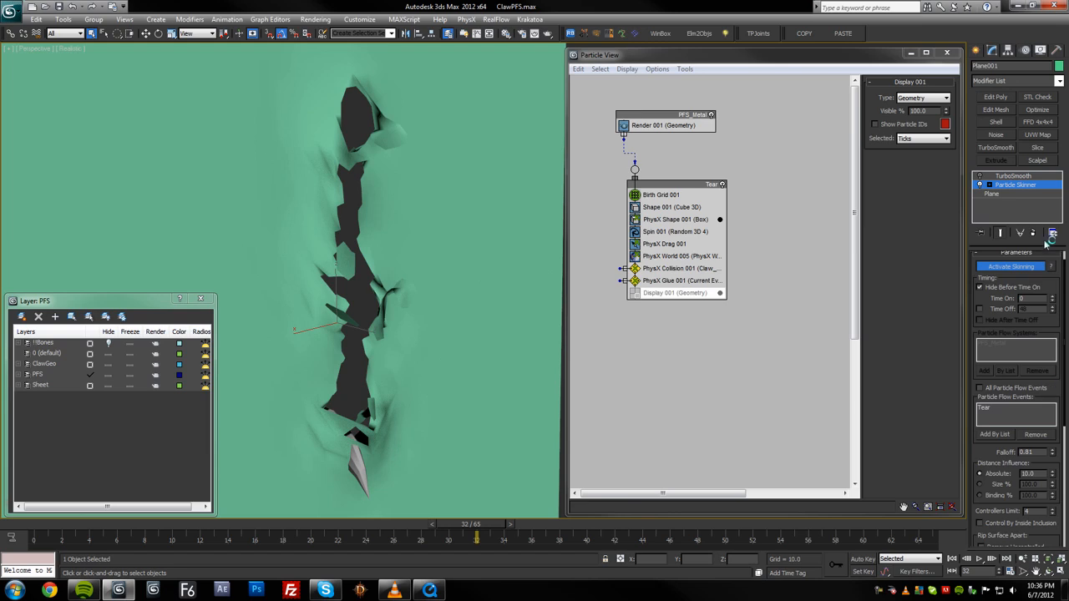
middle_click_drag(460, 341, 495, 360, "alt")
key("F4")
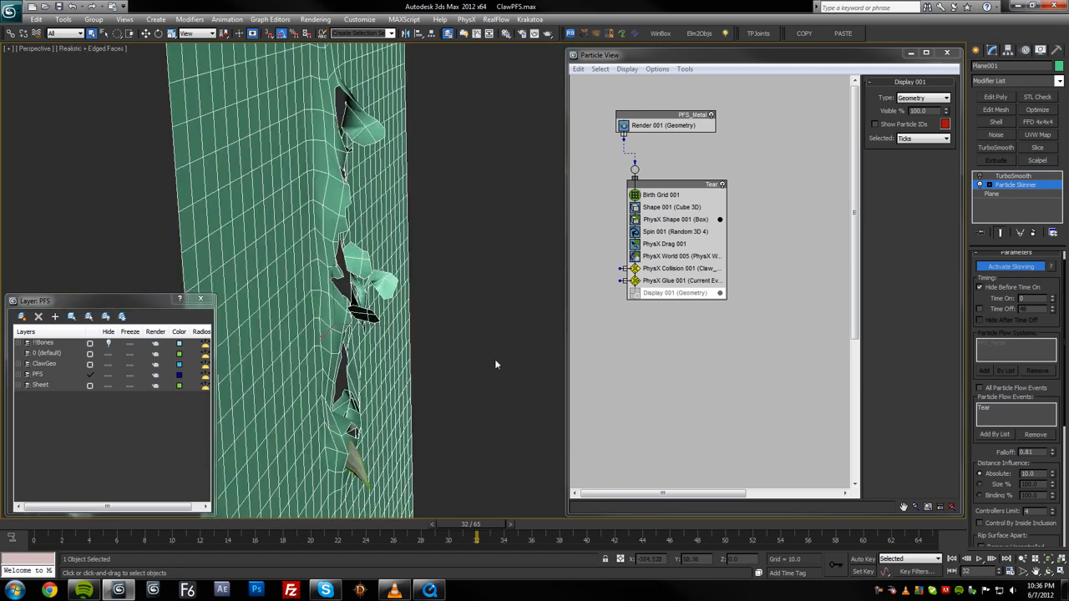
left_click_drag(984, 452, 983, 353)
left_click_drag(1053, 356, 1054, 328)
left_click_drag(1051, 374, 1052, 303)
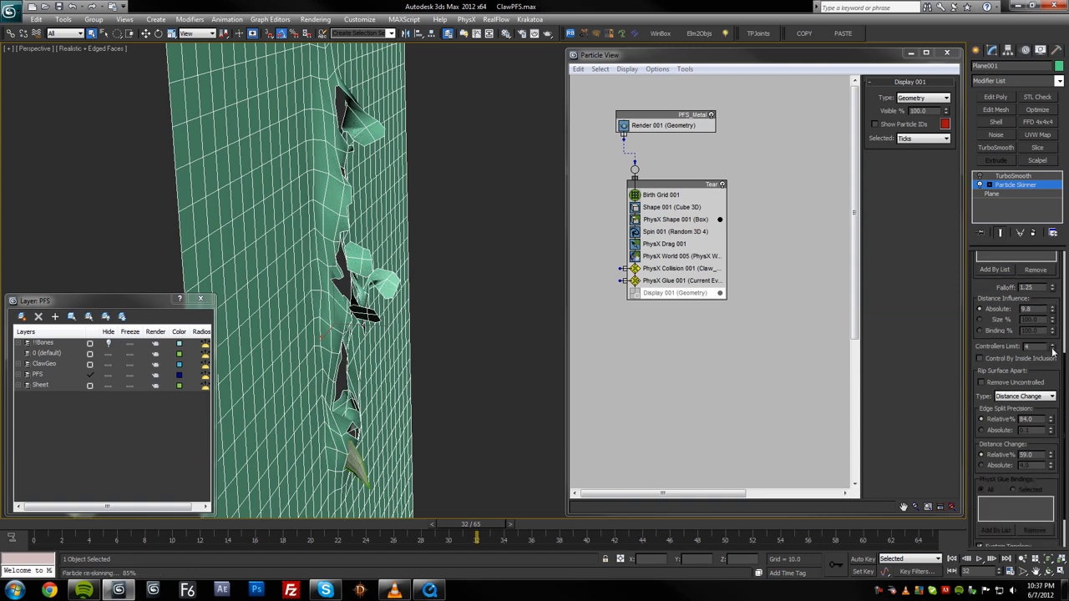
left_click(1053, 351)
Set the rip's relative Edge Split Precision to 85% and its relative Distance Change to 40%, checking the tear
scroll(1048, 350, "down", 2)
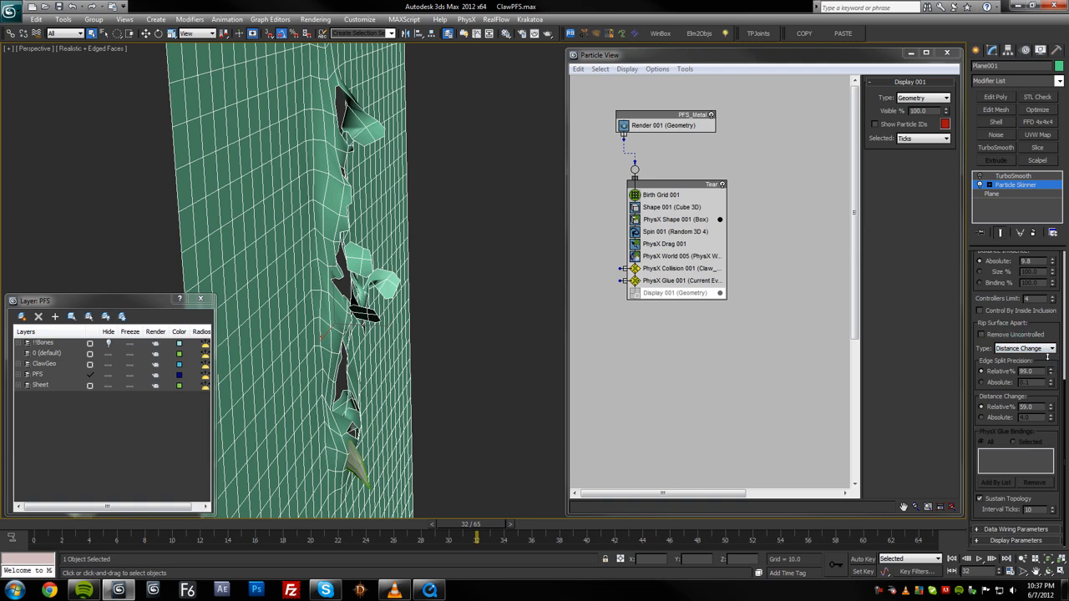
left_click_drag(1047, 368, 1042, 300)
middle_click_drag(338, 407, 555, 436, "alt")
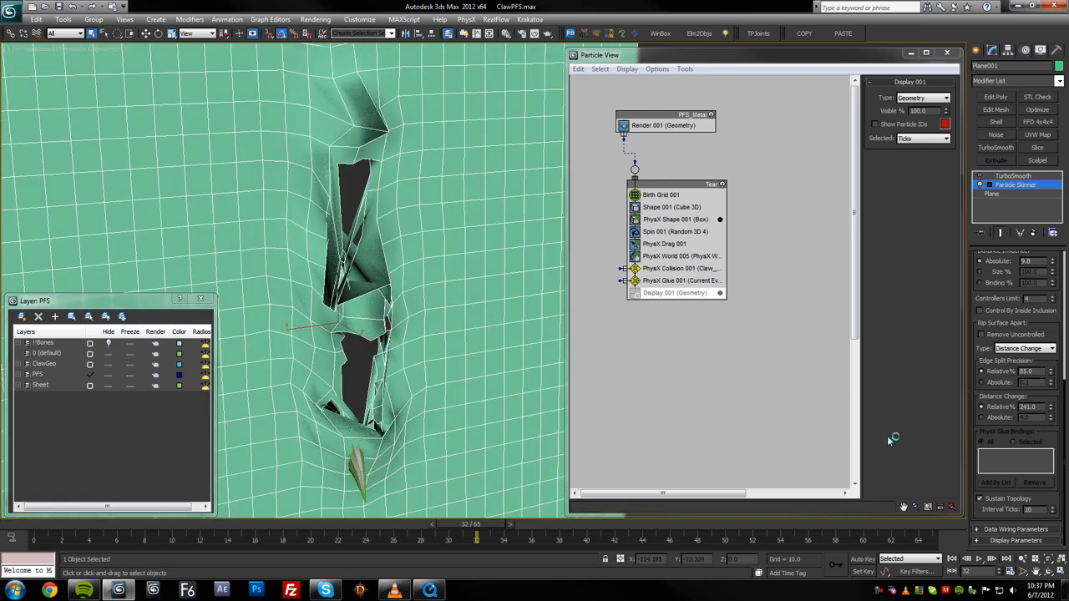
mouse_move(1051, 399)
left_mouse_down()
mouse_move(1051, 427)
mouse_move(1047, 393)
mouse_move(1050, 415)
left_mouse_up()
left_click(999, 419)
left_click(981, 408)
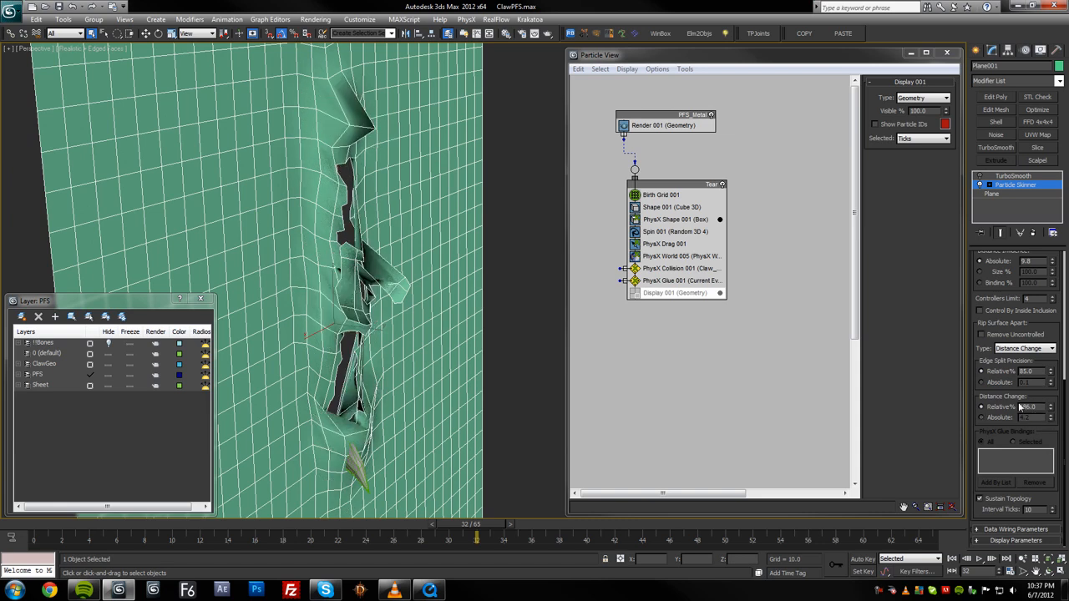
type("40")
key("Return")
middle_click_drag(449, 354, 487, 317, "alt")
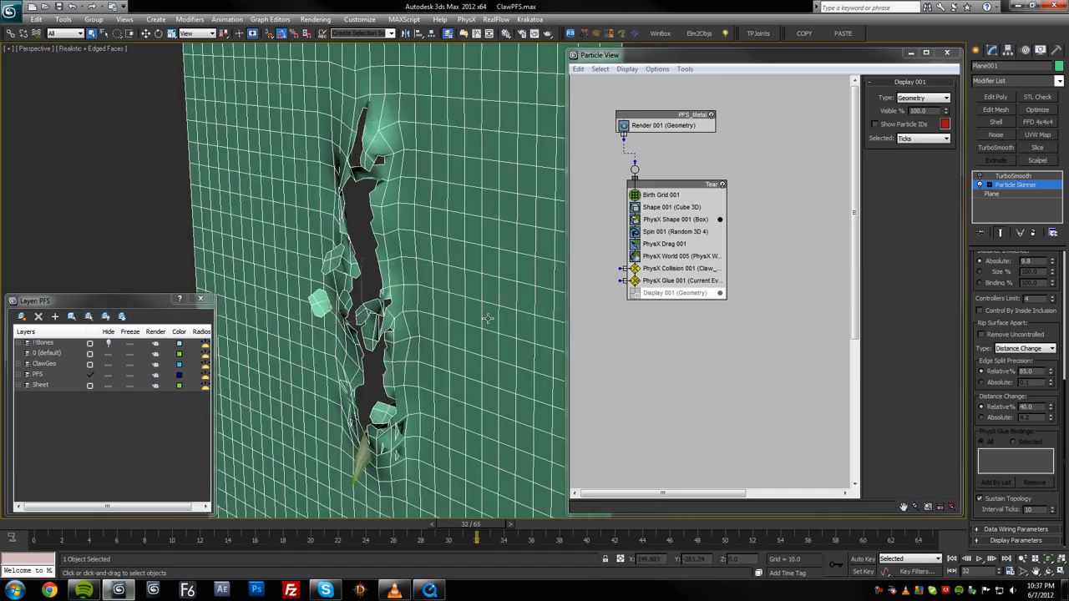
Turn on Display 001 in the Tear event, examine the particle boxes around the rip, and open the PhysX Glue 001 settings
left_click(634, 293)
middle_click_drag(414, 292, 375, 276, "alt")
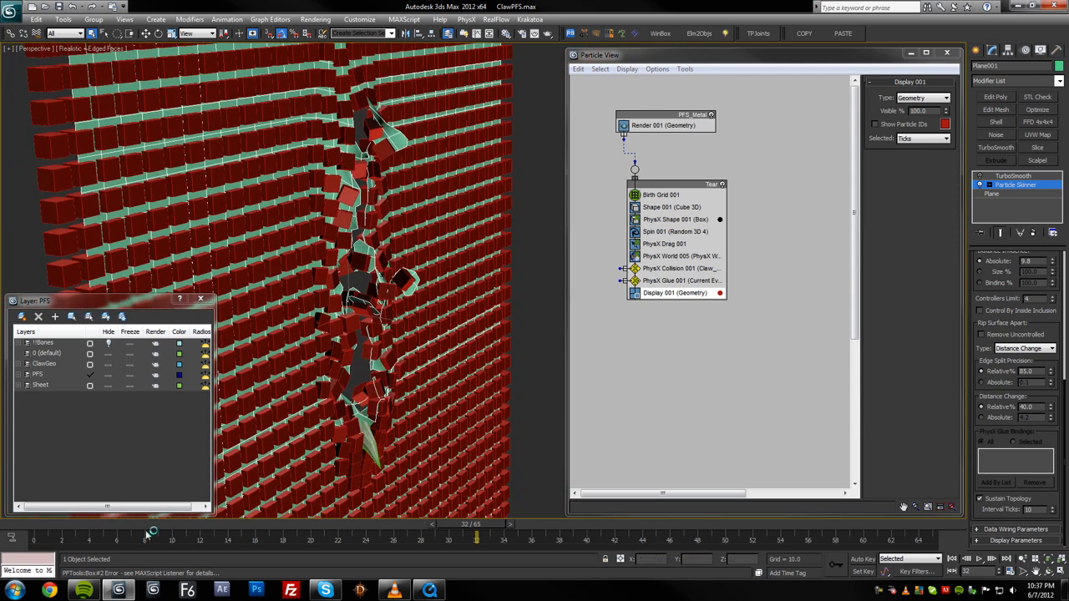
middle_click_drag(397, 414, 390, 408, "alt")
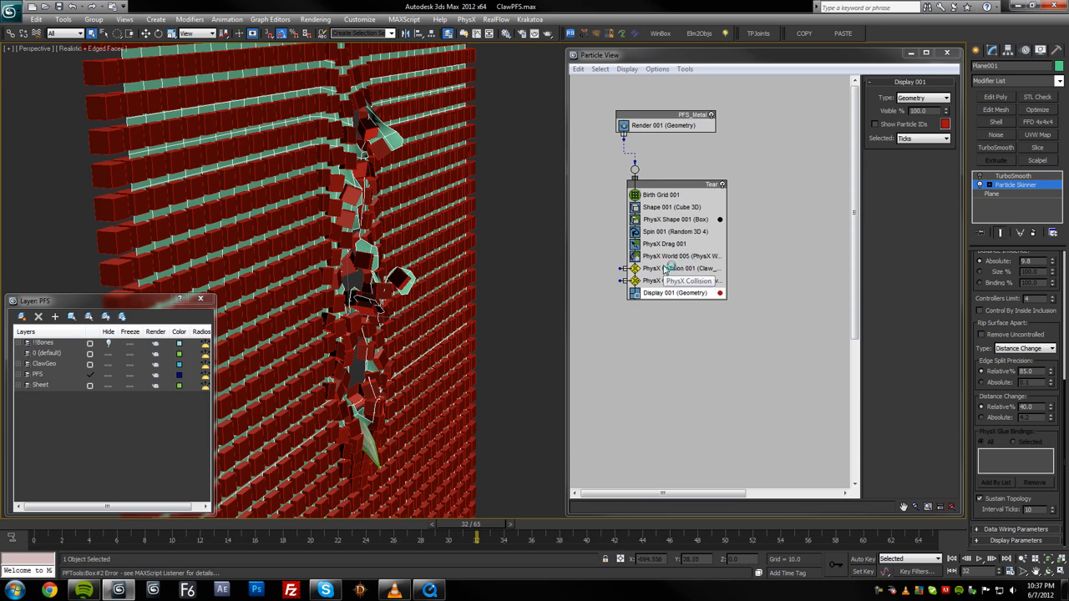
left_click(676, 282)
middle_click_drag(646, 338, 646, 326)
middle_click_drag(501, 359, 453, 259, "alt")
middle_click_drag(478, 329, 542, 339, "alt")
Create a separate particle event with a Cache operator below Tear and delete the Cache, keeping only the event's display operator
right_click(624, 340)
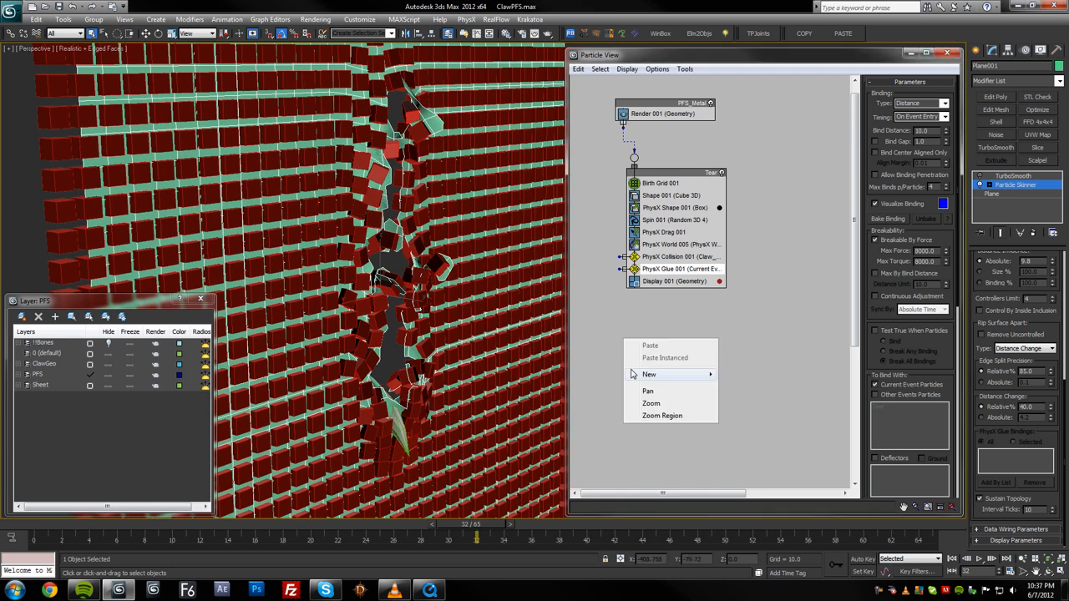
mouse_move(634, 377)
mouse_move(748, 425)
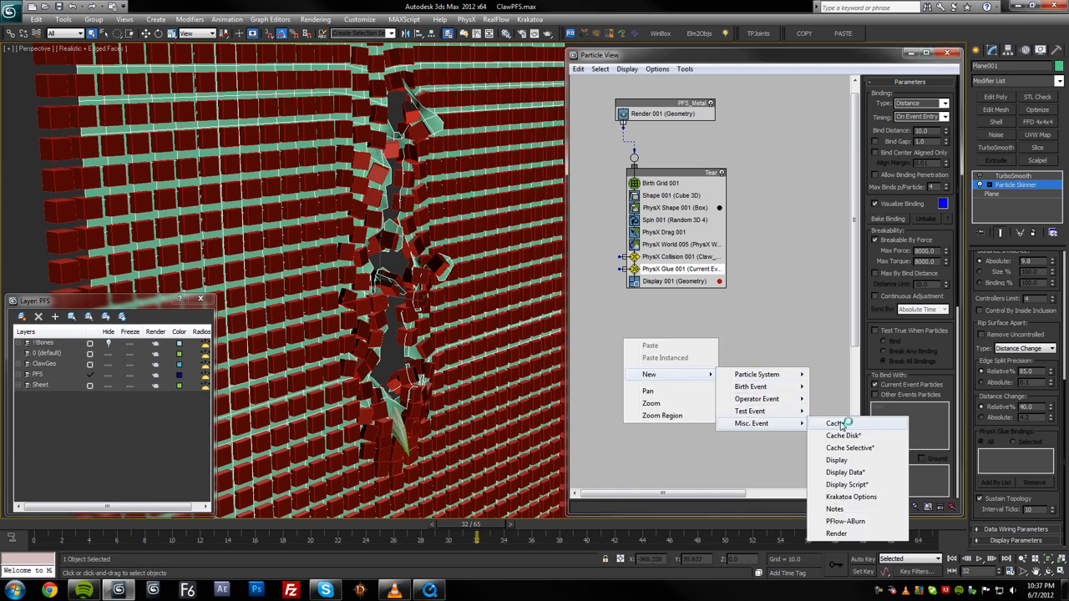
left_click(835, 424)
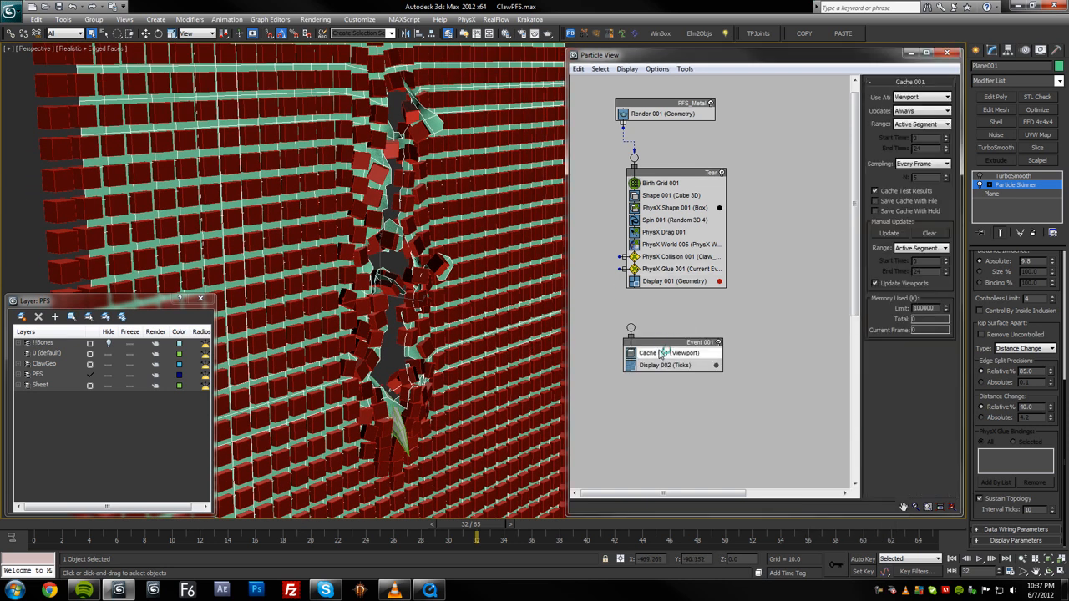
left_click(661, 352)
key("Delete")
left_click_drag(664, 351, 663, 356)
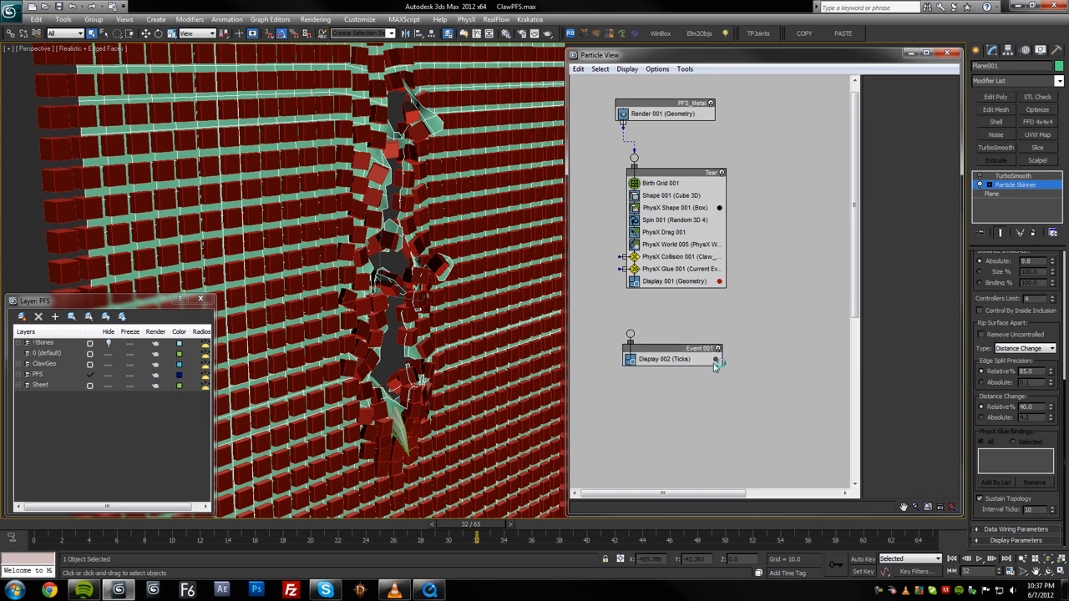
Set the new event's Display 002 colour to green and look over the particle wall
left_click(716, 359)
mouse_move(401, 114)
left_mouse_down()
mouse_move(421, 115)
mouse_move(420, 124)
left_mouse_up()
left_click(411, 164)
middle_click_drag(411, 164, 517, 297, "alt")
middle_click_drag(459, 273, 443, 261, "alt")
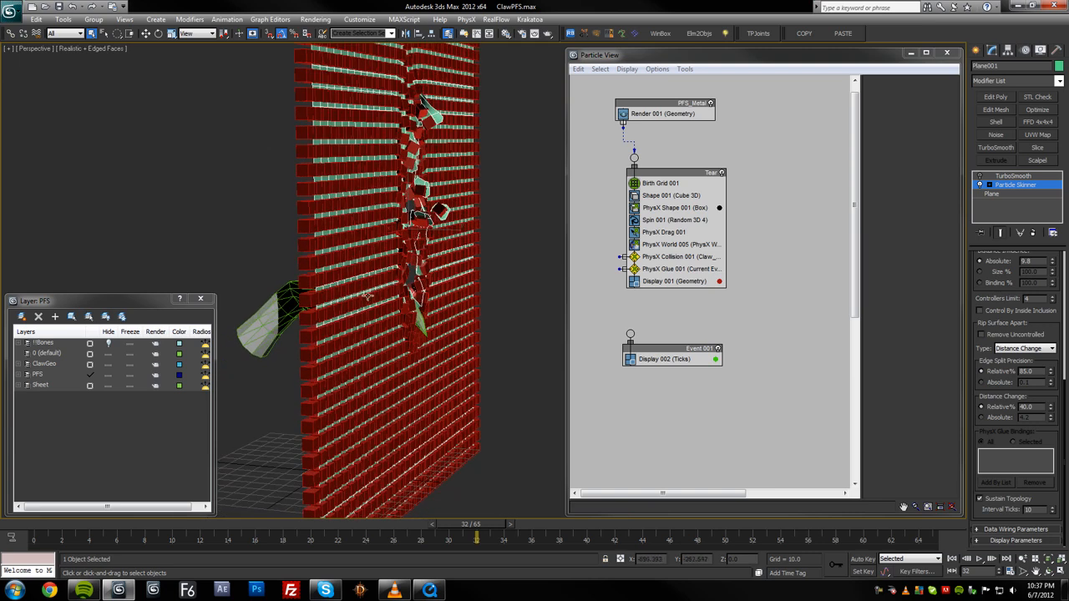
middle_click_drag(497, 328, 506, 318, "alt")
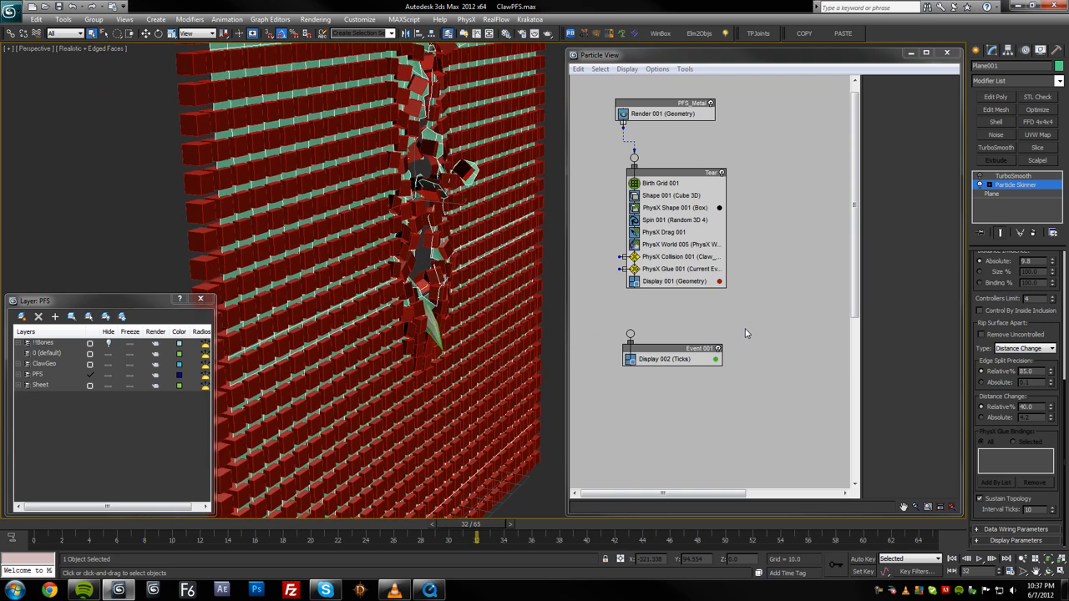
Wire PhysX Glue 001 to the new event and, at frame 0, enable Test True When Particles with Break All Bindings
left_click_drag(618, 269, 630, 324)
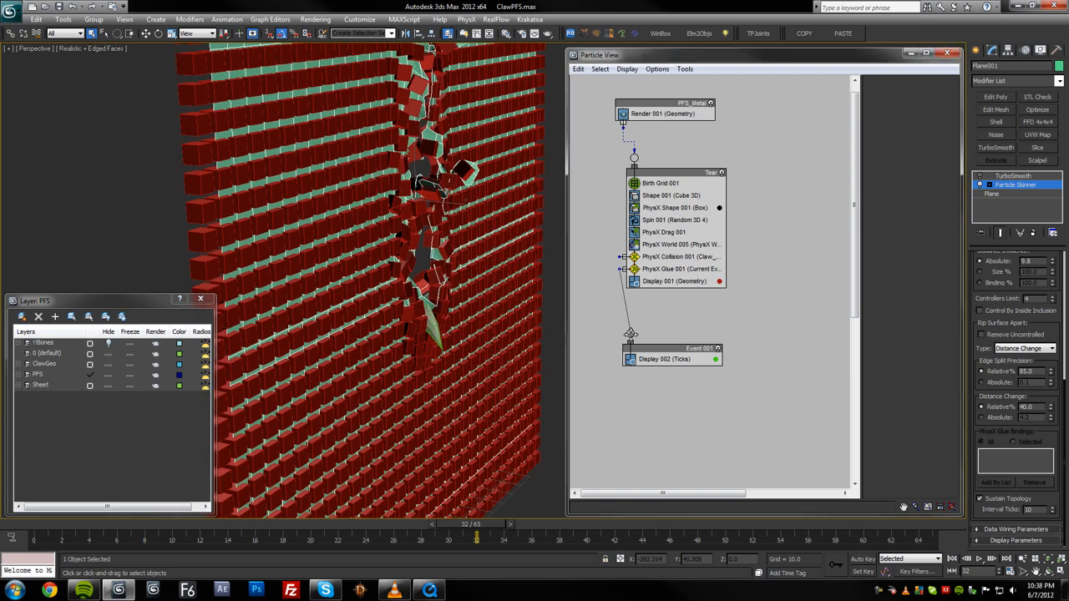
left_click(38, 525)
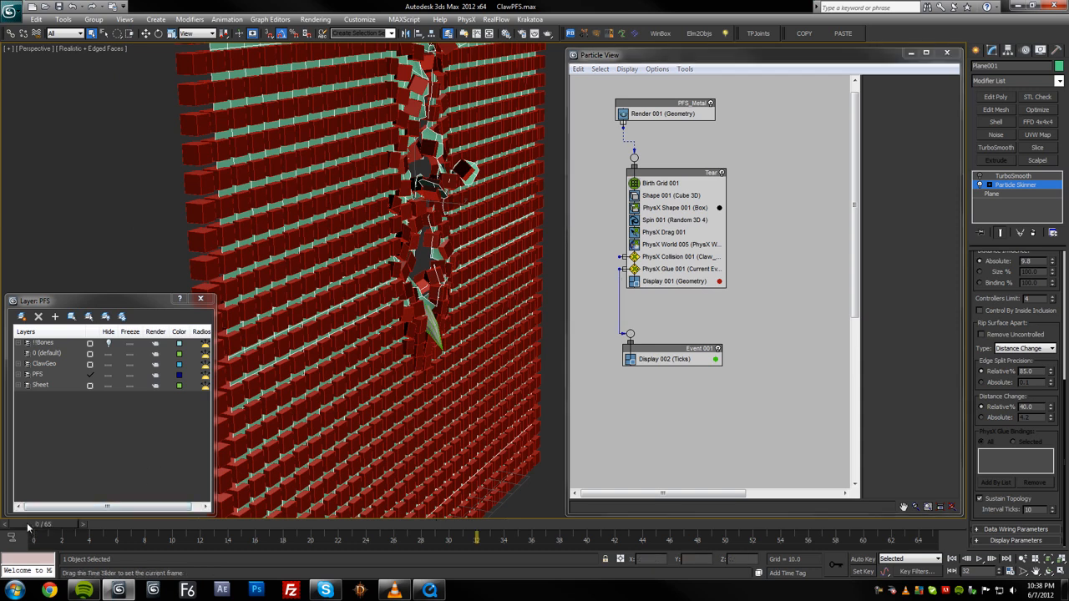
left_click(677, 269)
scroll(507, 334, "down", 4)
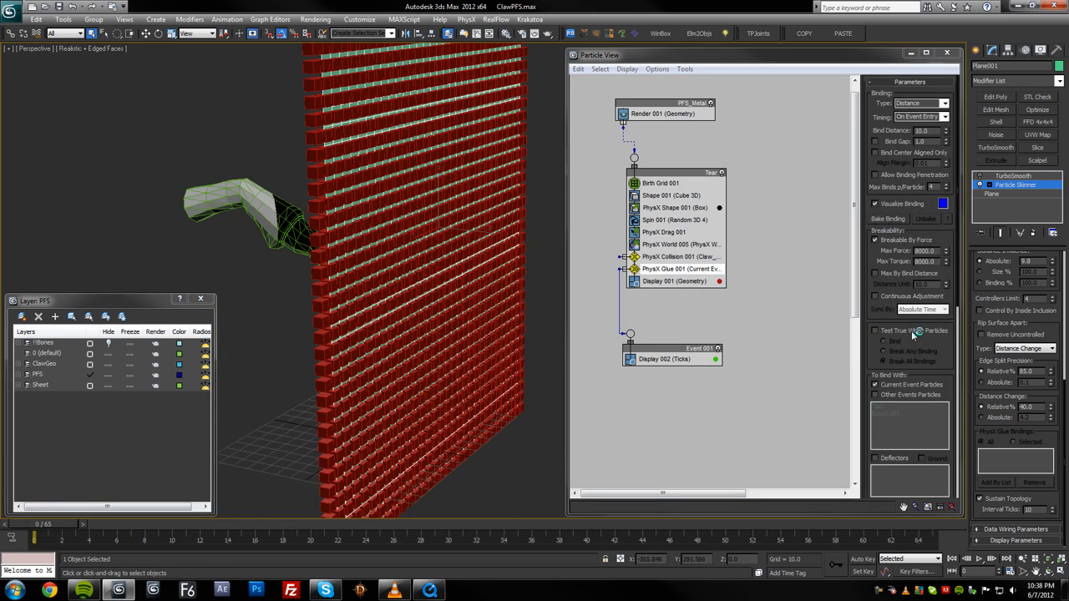
left_click(876, 331)
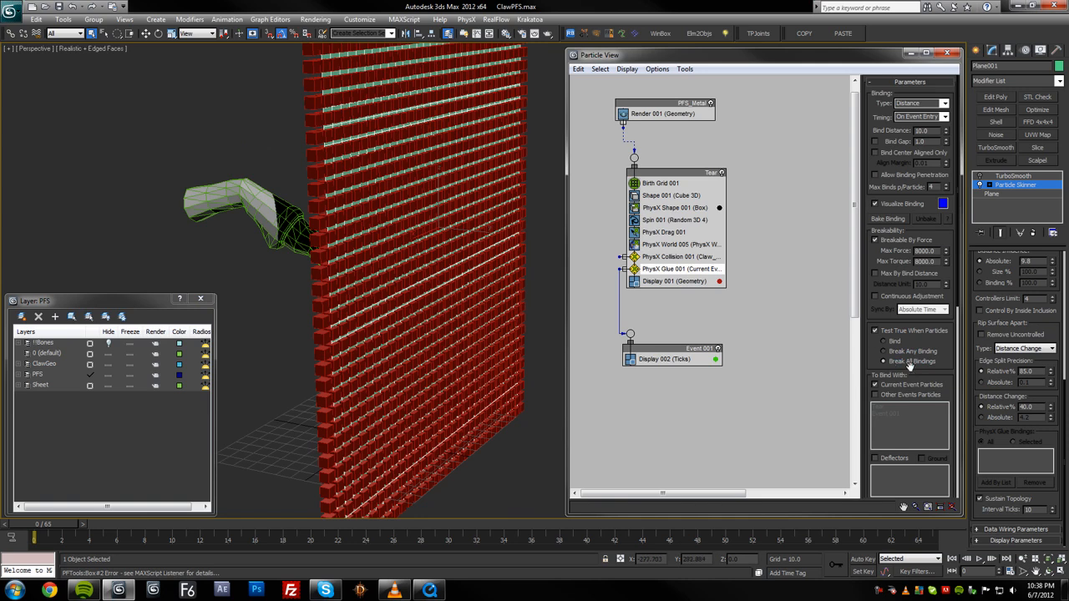
left_click_drag(933, 373, 909, 302)
scroll(493, 317, "up", 5)
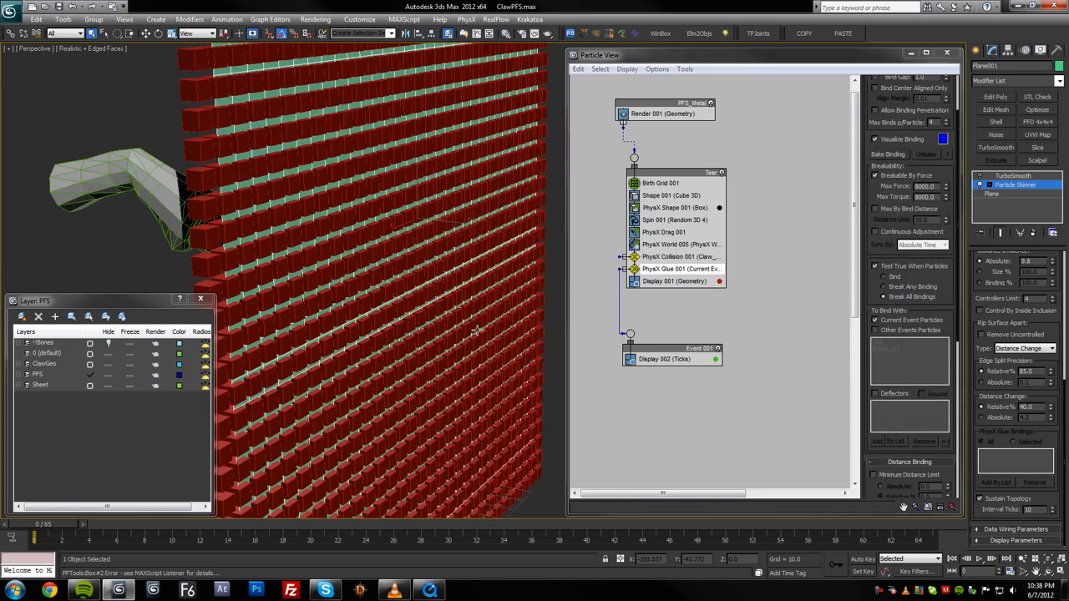
scroll(465, 311, "down", 8)
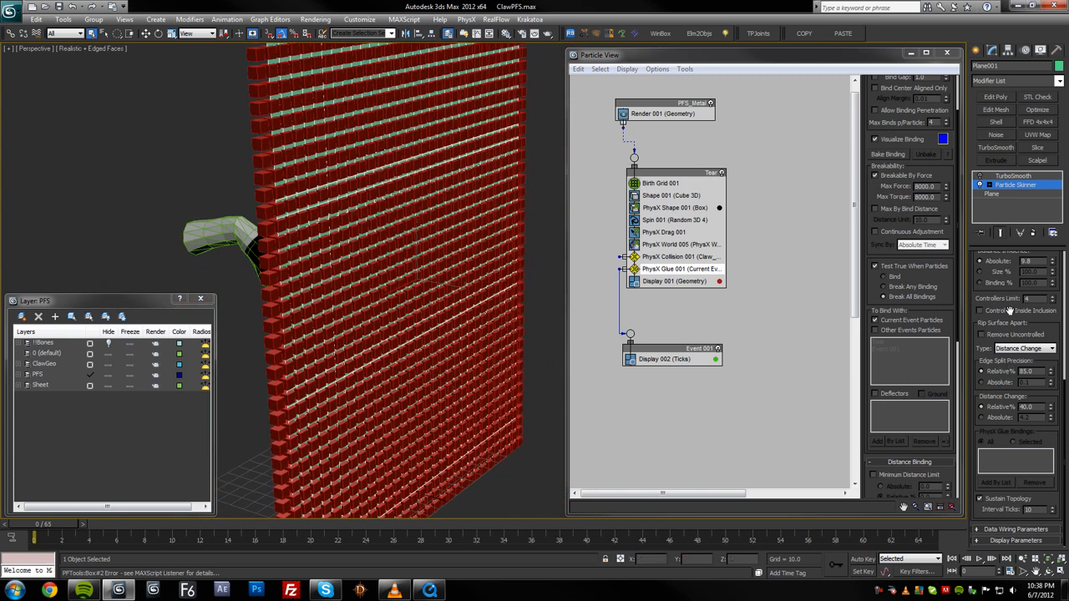
left_click(900, 288)
left_click(895, 298)
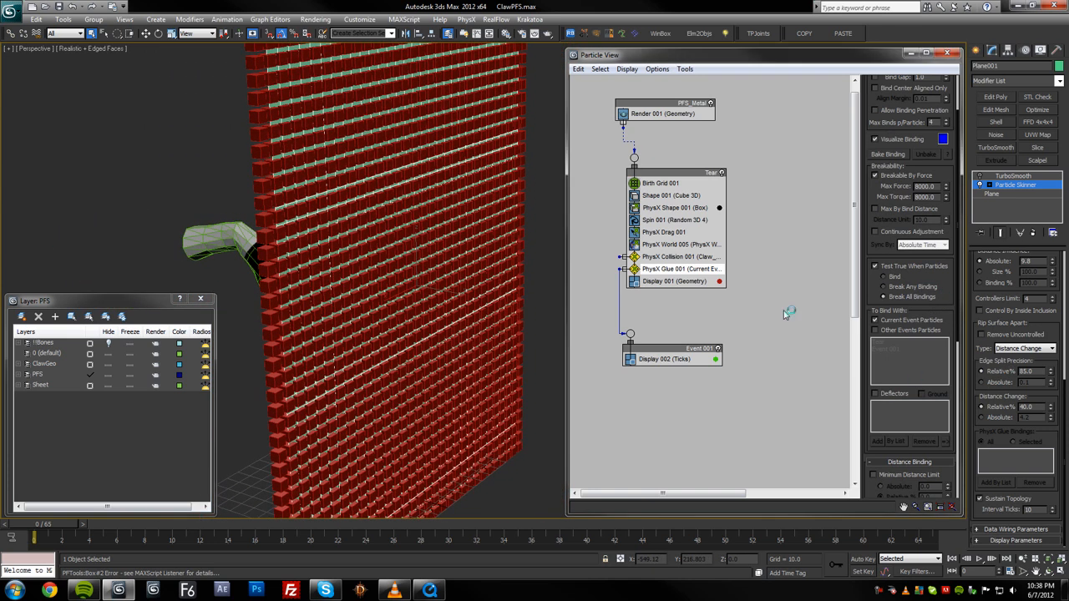
Play the simulation and check from a distance which particles break away into the new event
middle_click(376, 317)
key("slash")
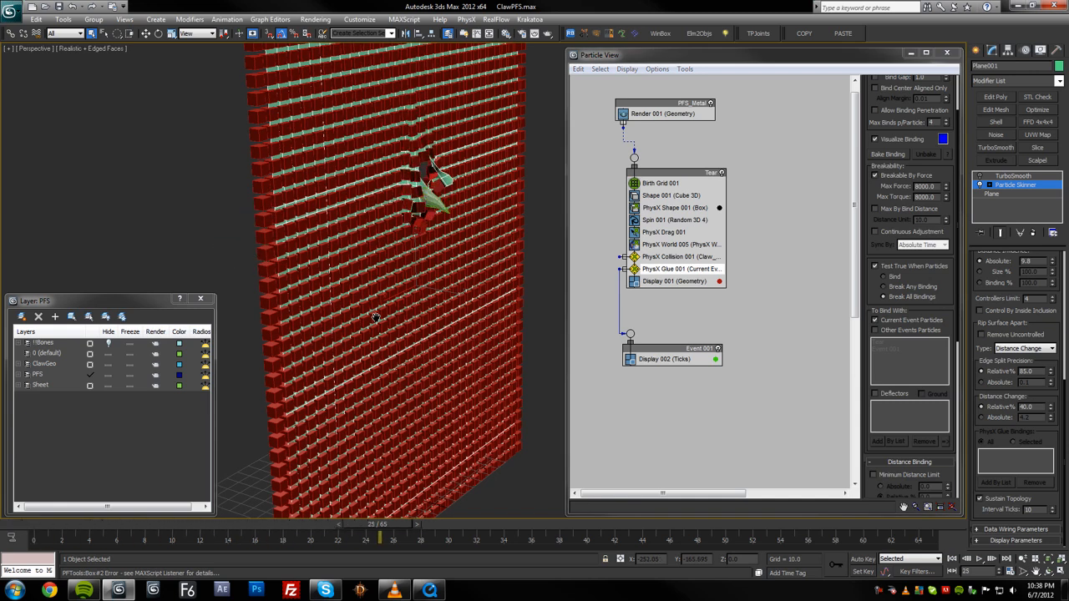
scroll(470, 292, "down", 3)
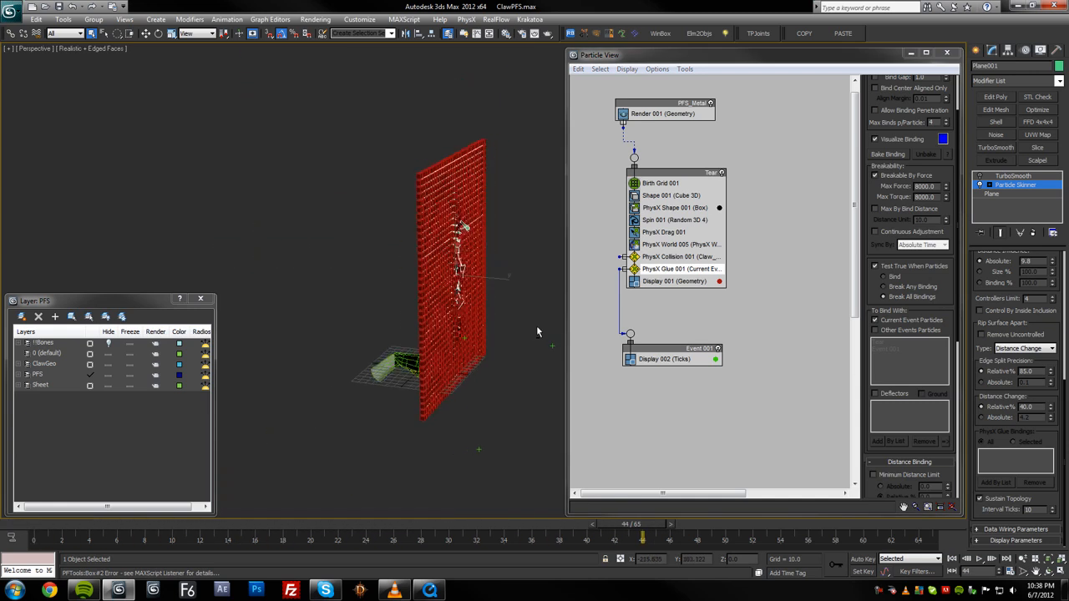
Set the Display 002 type to Geometry and scrub through the early part of the tear
left_click(695, 359)
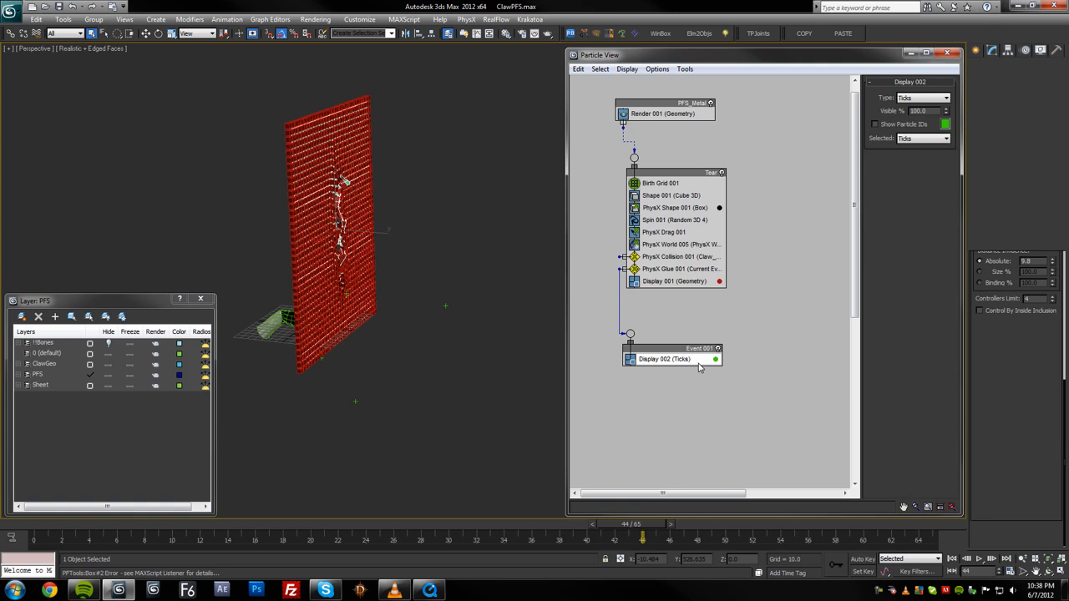
left_click(923, 98)
left_click(919, 163)
scroll(400, 317, "up", 3)
middle_click_drag(401, 317, 476, 329)
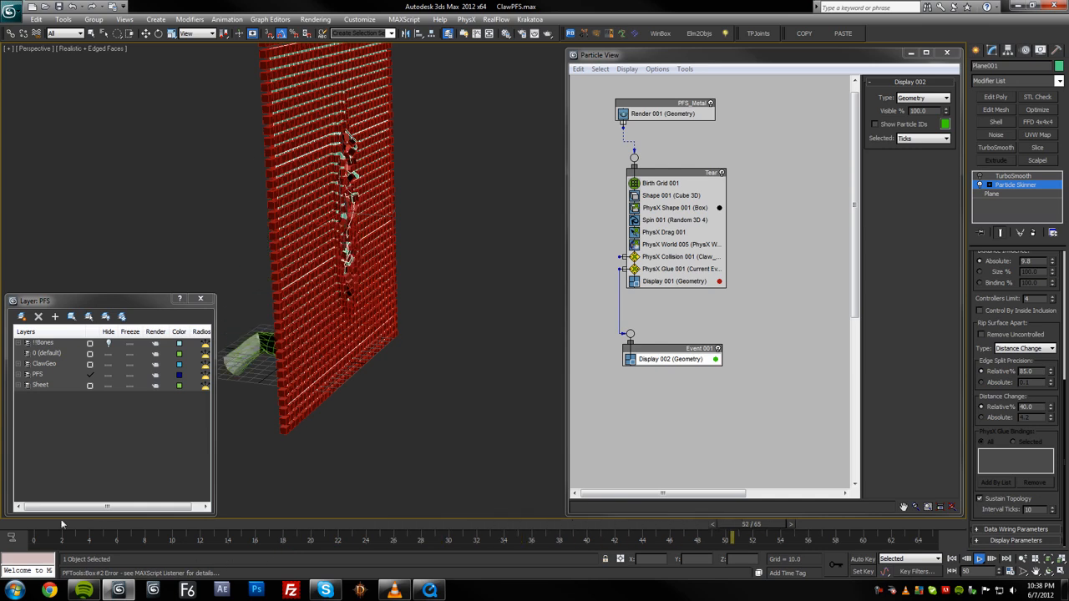
left_click_drag(28, 525, 240, 524)
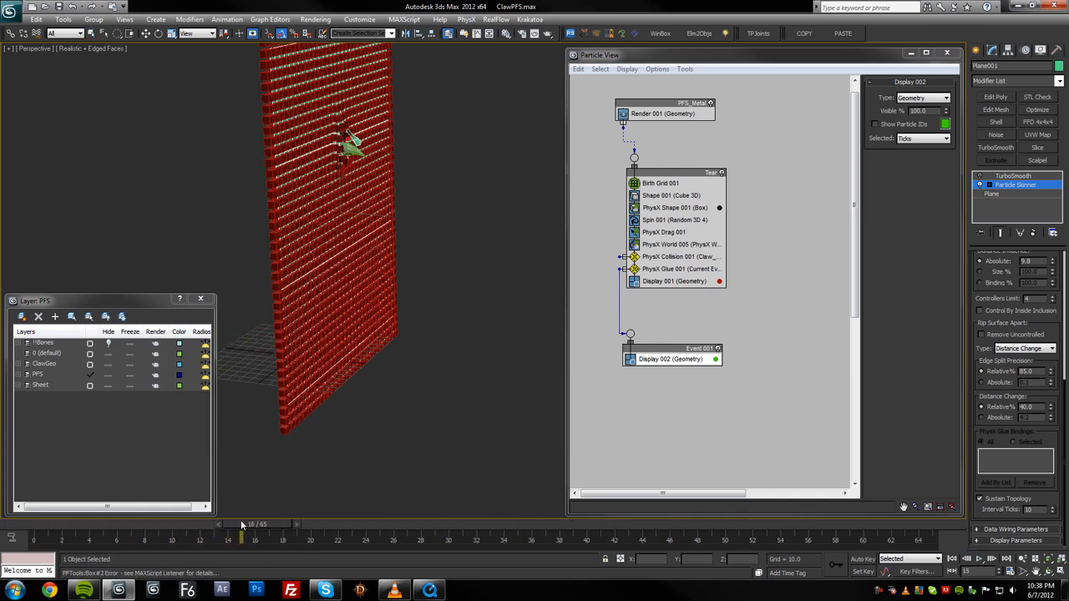
Try the Break Any Bindings and Bind test options of PhysX Glue 001, scrubbing through the tear up close to compare them
middle_click_drag(368, 451, 499, 420, "alt")
key("slash")
left_click(668, 269)
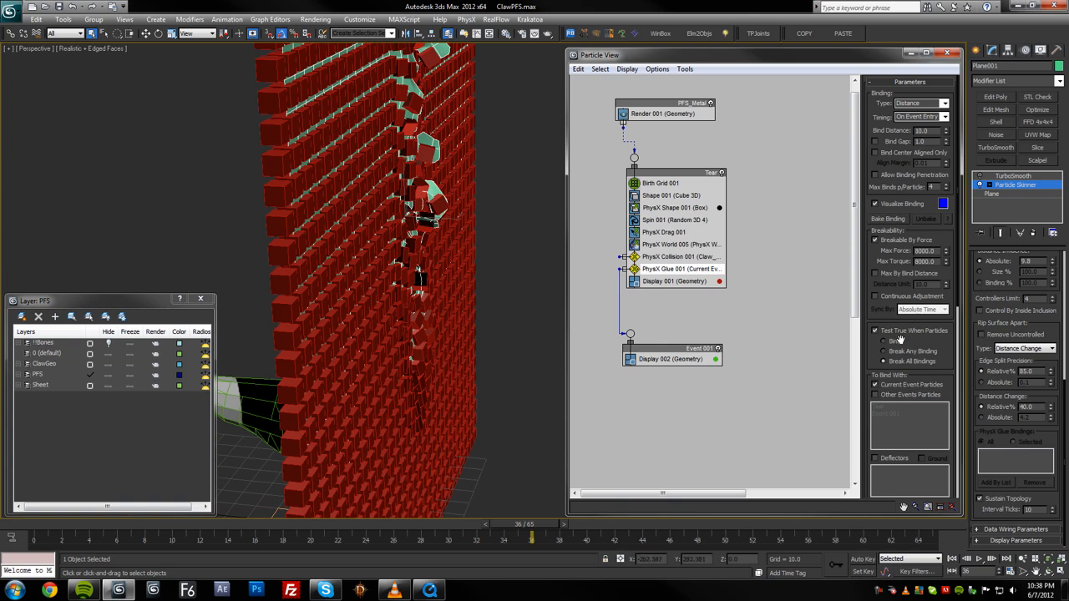
left_click(898, 352)
left_click_drag(34, 529, 574, 546)
left_click(25, 529)
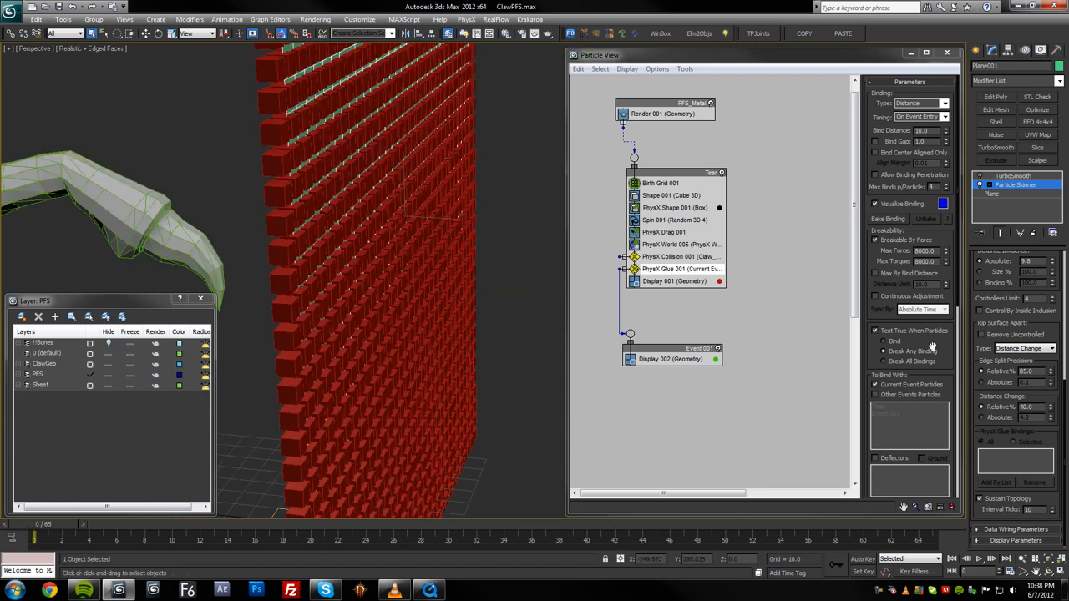
left_click_drag(65, 528, 496, 543)
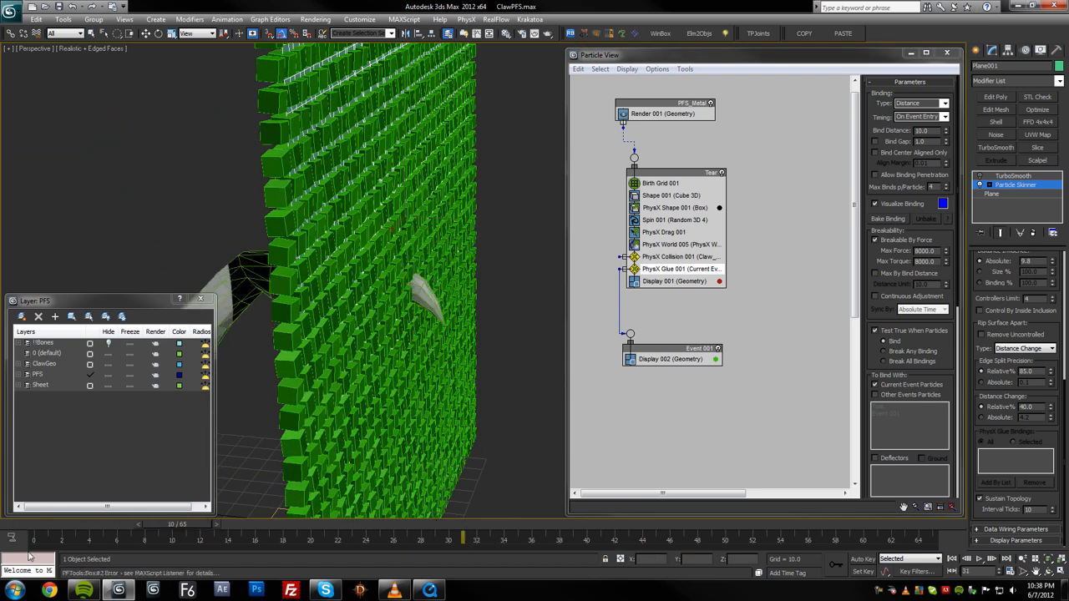
key("Home")
Set the PhysX Glue 001 test to Break All Bindings and scrub through the tear from frame 0
middle_click_drag(420, 336, 358, 408, "alt")
scroll(400, 353, "down", 4)
left_click(896, 363)
scroll(370, 372, "down", 3)
left_click_drag(58, 529, 235, 531)
left_click_drag(488, 528, 570, 528)
key("Home")
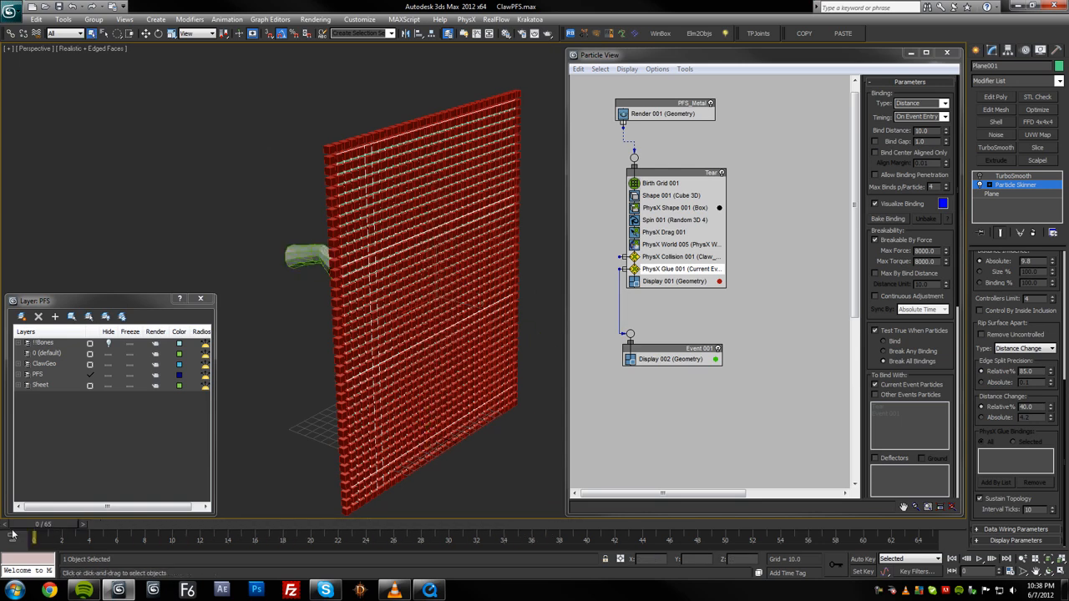
Scrub and play the tear from several angles to examine which particles detach, and return to frame 0
left_click_drag(37, 529, 150, 529)
left_click_drag(398, 527, 465, 527)
middle_click_drag(279, 500, 109, 505, "alt")
left_click(26, 526)
middle_click_drag(421, 409, 374, 406, "alt")
middle_click_drag(437, 423, 465, 428, "alt")
key("/")
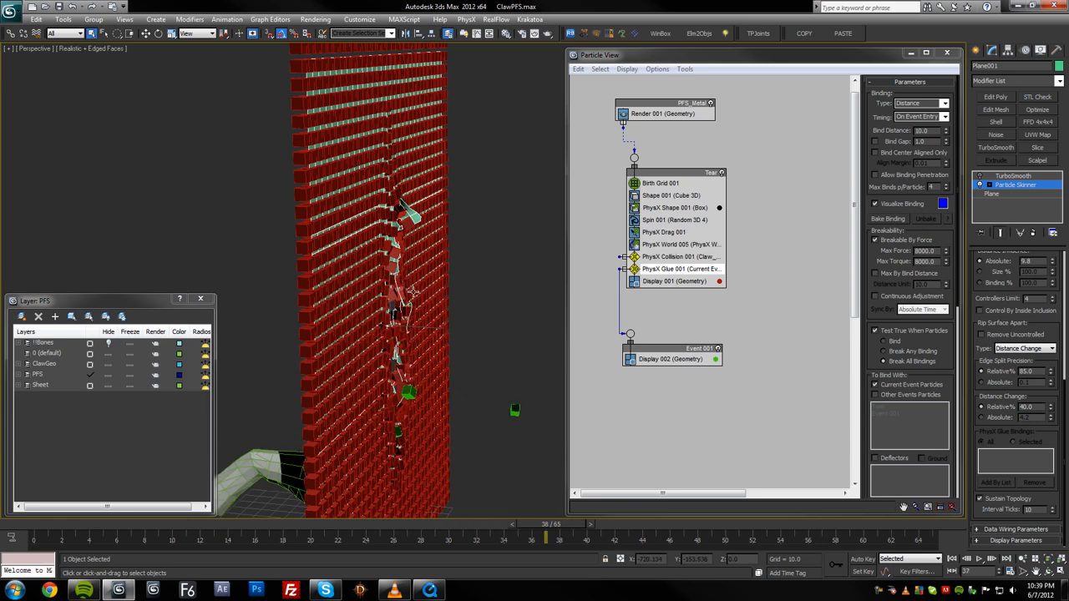
left_click(11, 528)
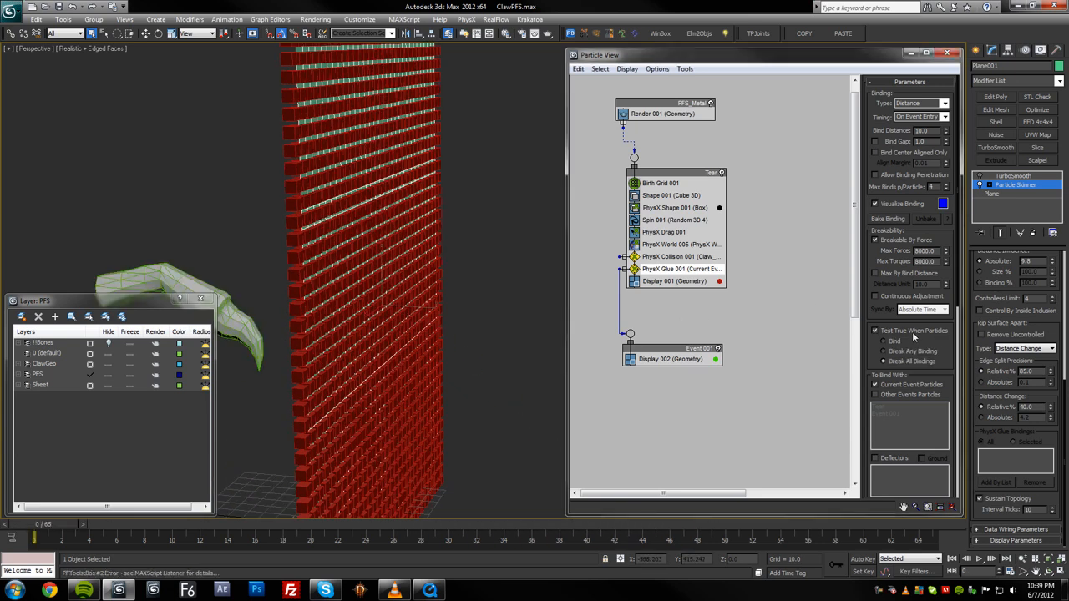
Review the PhysX Glue 001 test and binding parameters and replay the start of the tear
mouse_move(930, 338)
left_mouse_down()
mouse_move(930, 311)
mouse_move(929, 331)
mouse_move(911, 331)
left_mouse_up()
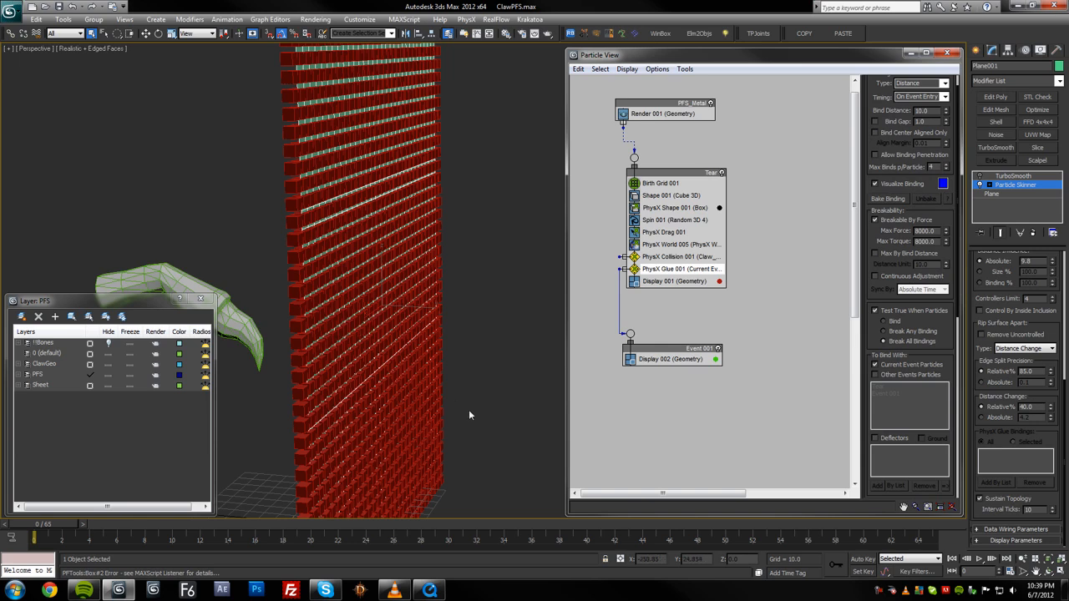
middle_click_drag(452, 404, 449, 389)
left_click(655, 349)
middle_click(295, 409)
key("/")
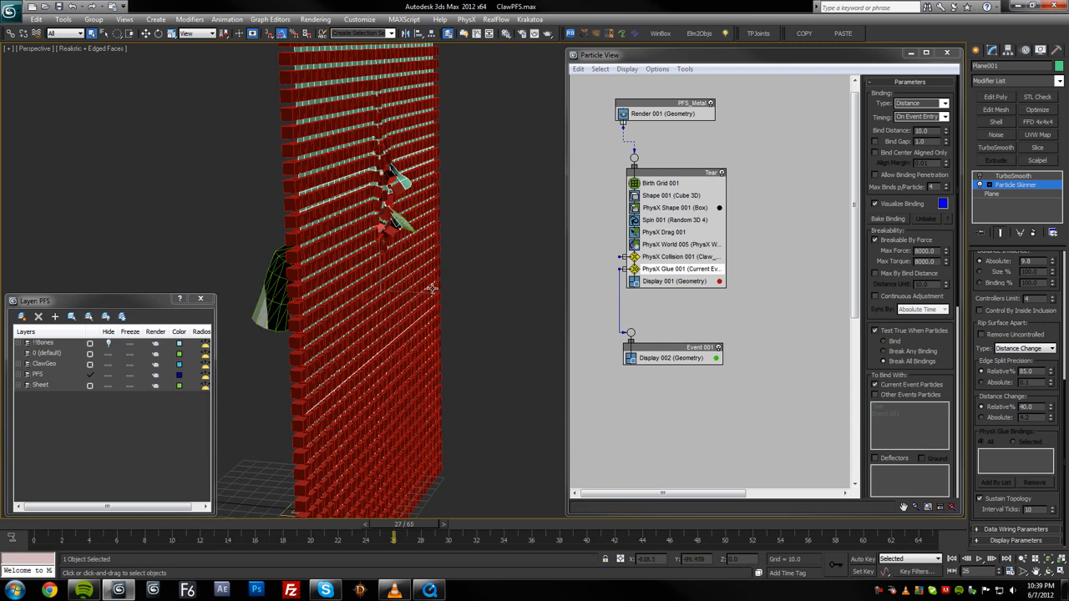
middle_click_drag(438, 367, 439, 342)
left_click(55, 524)
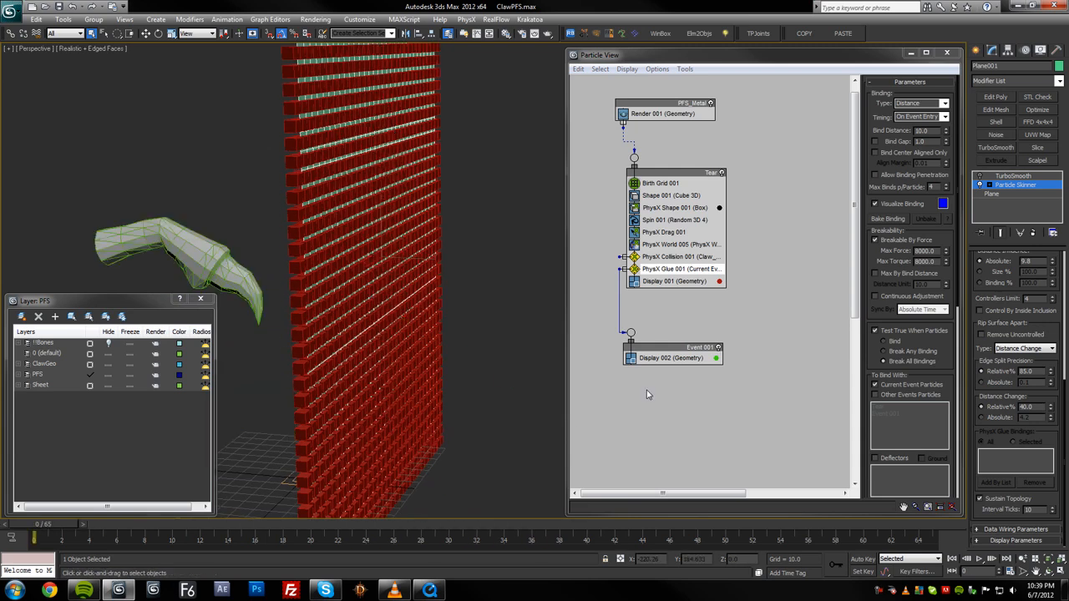
Append a Delete operator to Event 001 and play the simulation to around frame 42
right_click(655, 351)
mouse_move(710, 372)
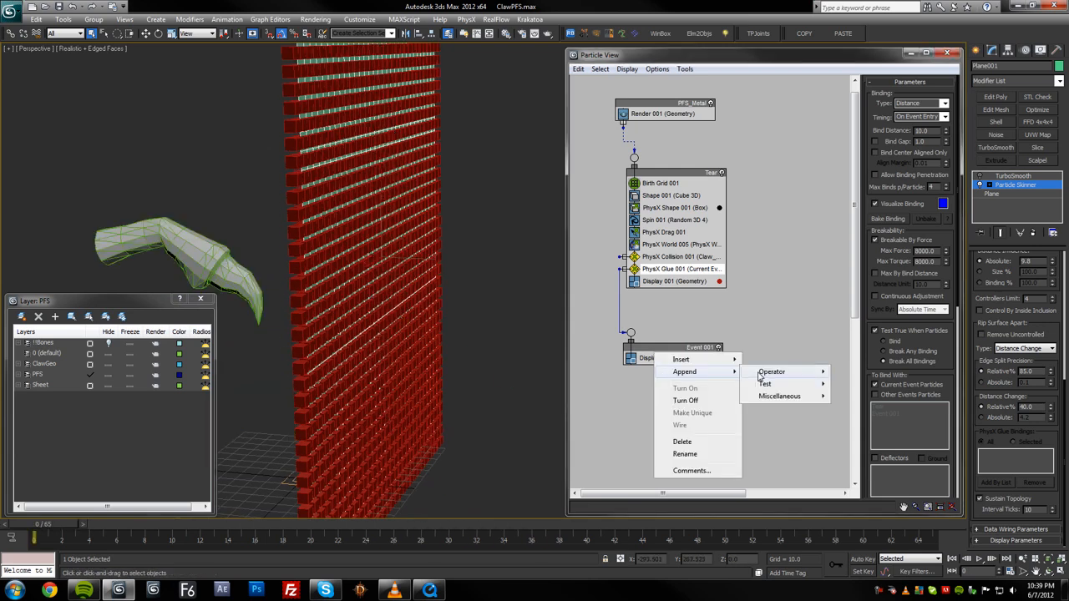
mouse_move(764, 372)
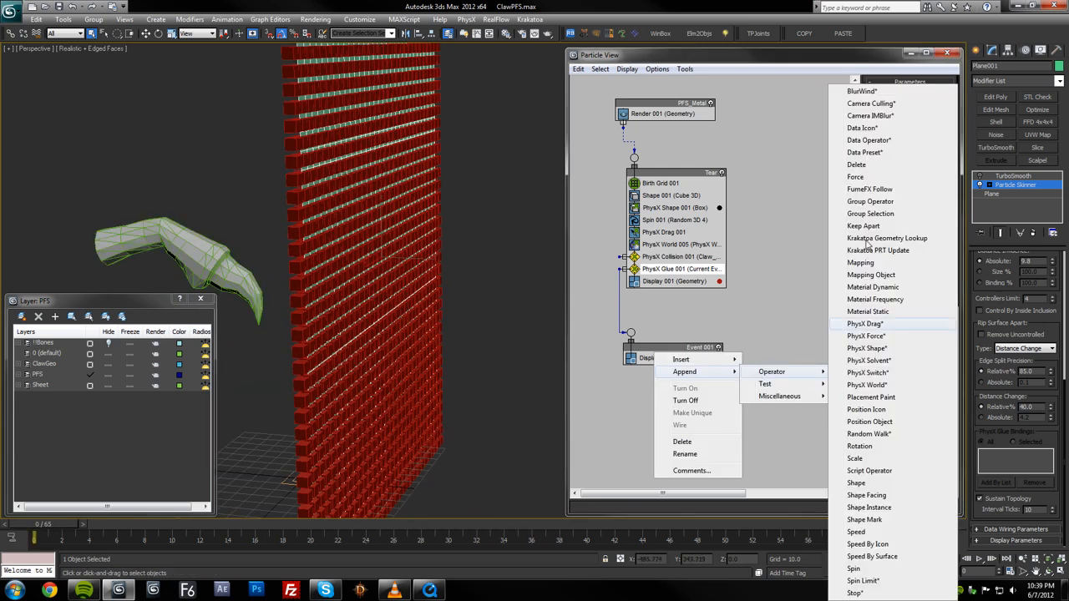
left_click(856, 166)
left_click_drag(642, 364, 651, 354)
left_click(598, 279)
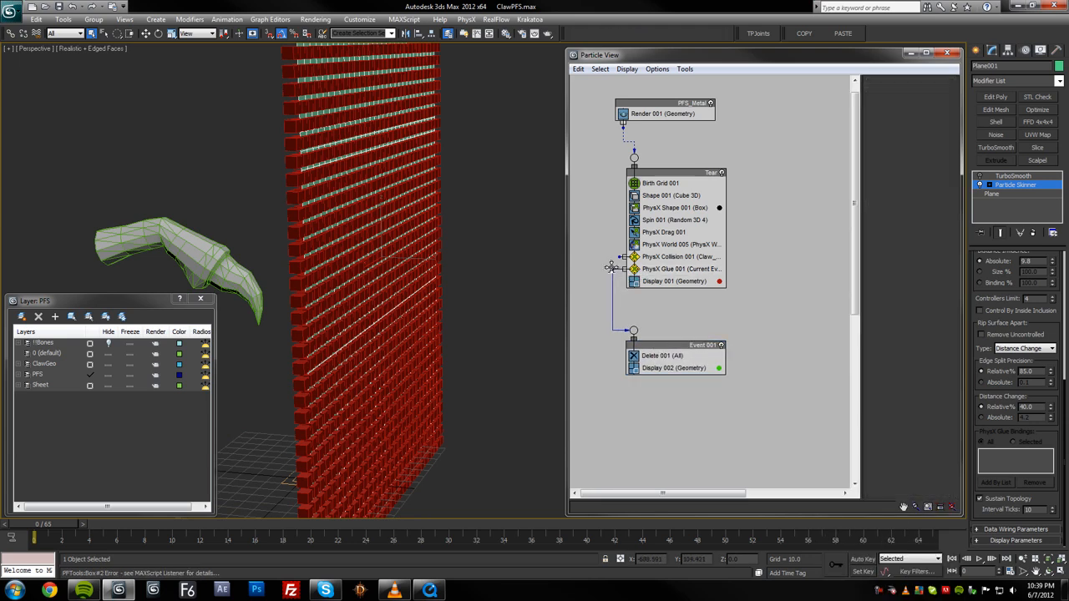
key("/")
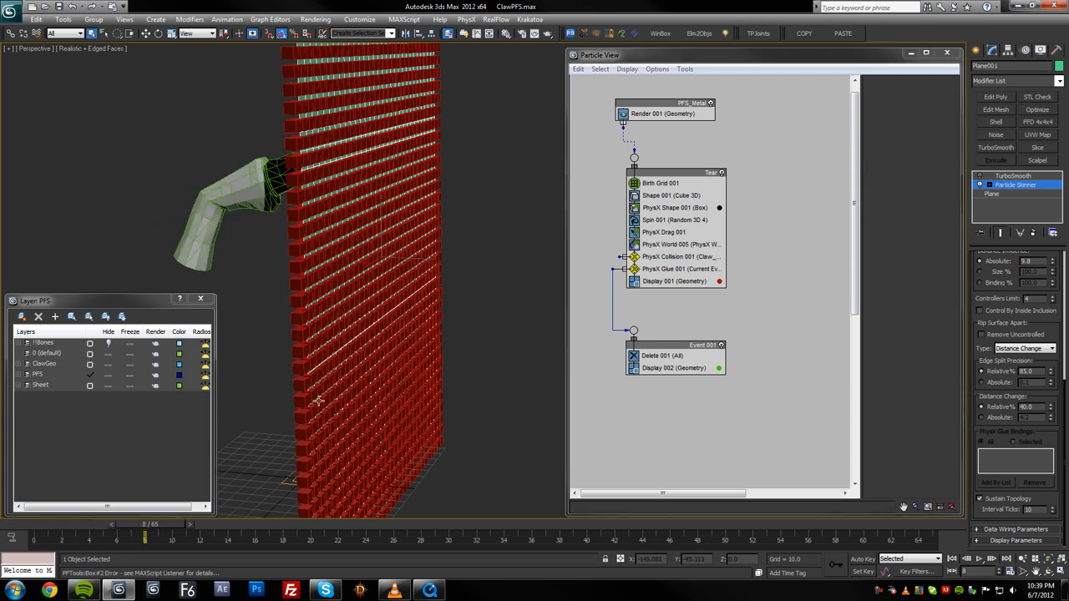
key("/")
middle_click_drag(408, 348, 543, 387, "alt")
left_click_drag(664, 346, 662, 341)
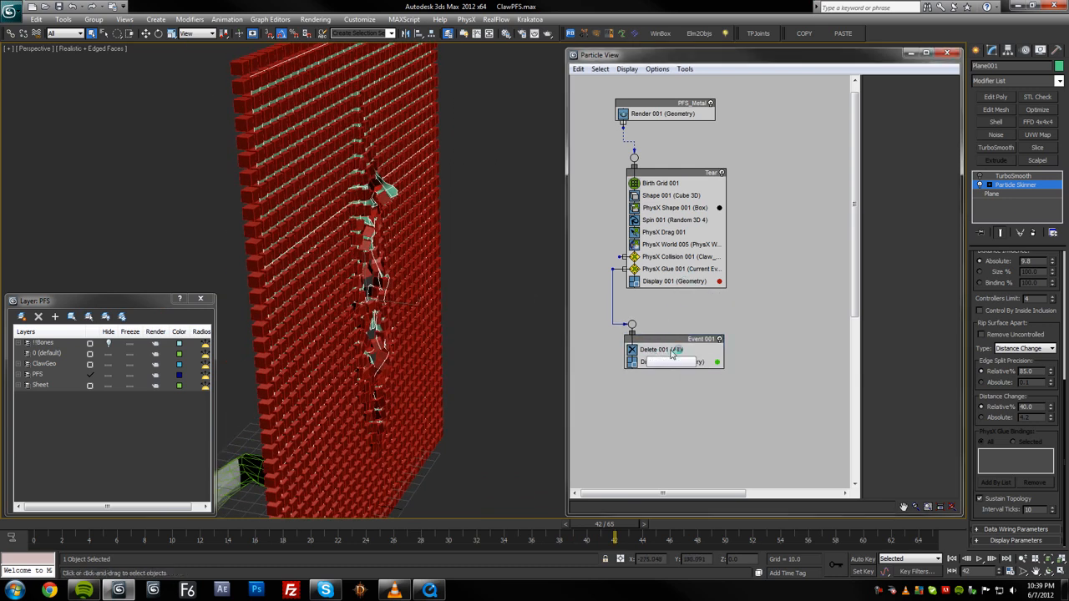
Review the Particle Skinner's Particle Flow Events list on the sheet and examine the tear from the front and side
left_click(1013, 176)
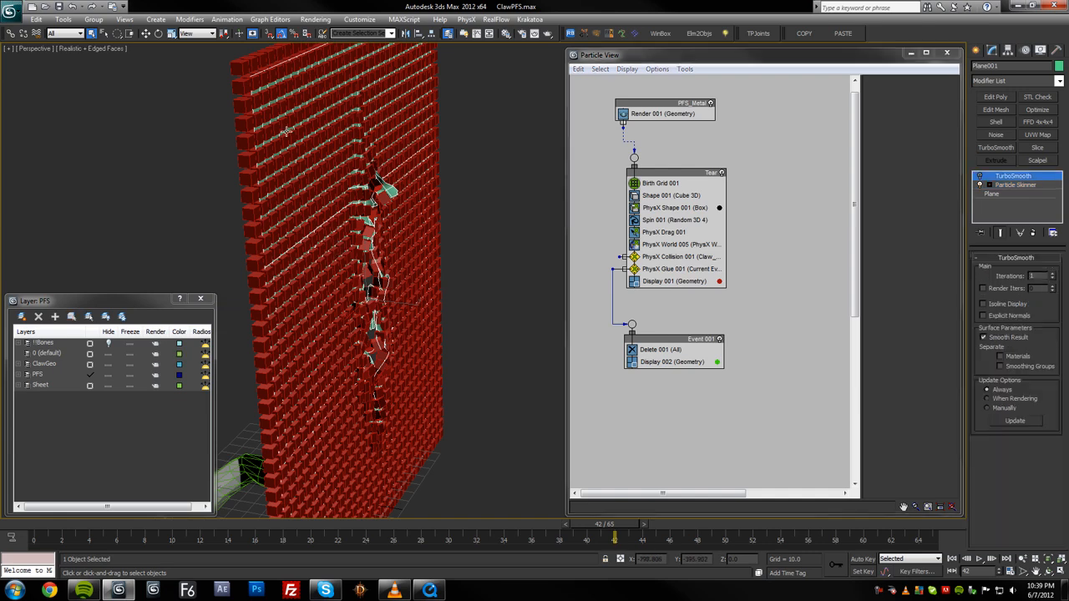
left_click(1006, 184)
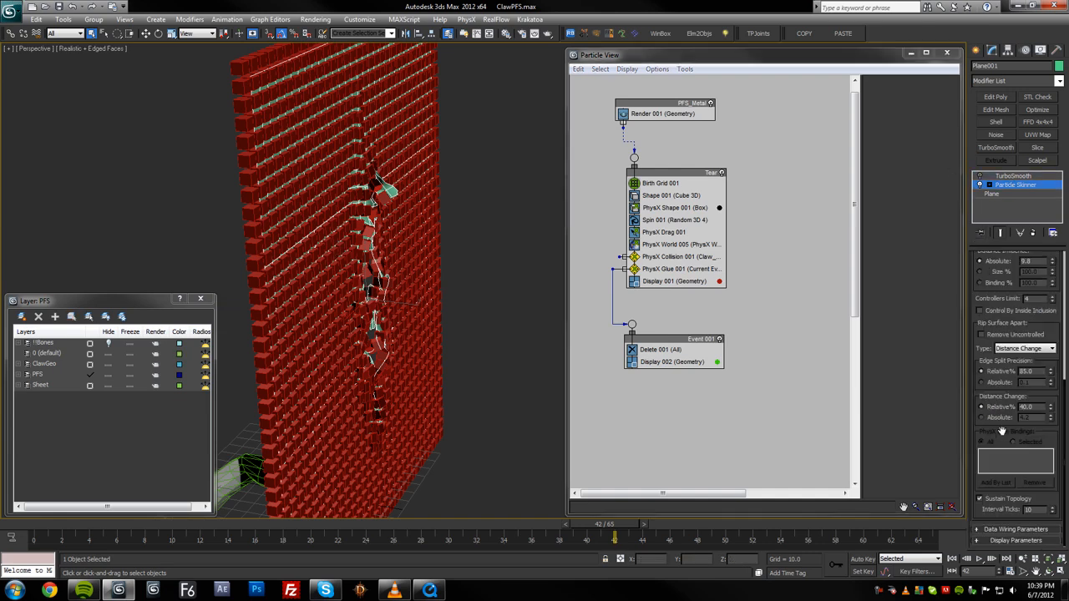
left_click_drag(1057, 327, 1042, 473)
middle_click_drag(429, 366, 985, 364, "alt")
middle_click_drag(331, 363, 656, 406, "alt")
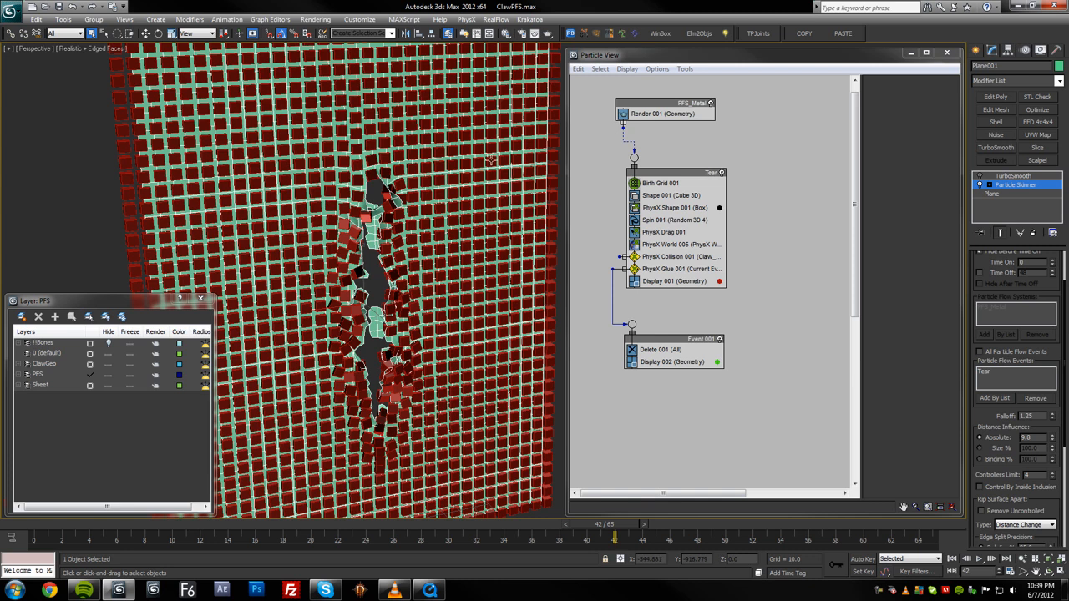
middle_click_drag(427, 290, 501, 309, "alt")
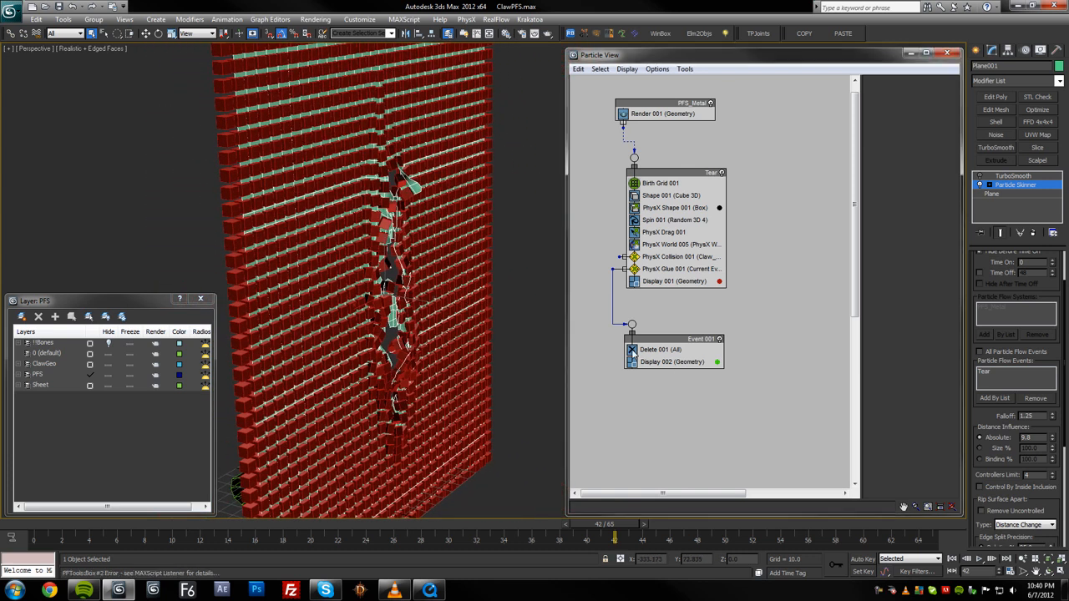
Turn off Delete 001, try All Particle Flow Events in the Particle Skinner, and inspect the detached particles around frame 36
middle_click_drag(424, 424, 427, 372, "alt")
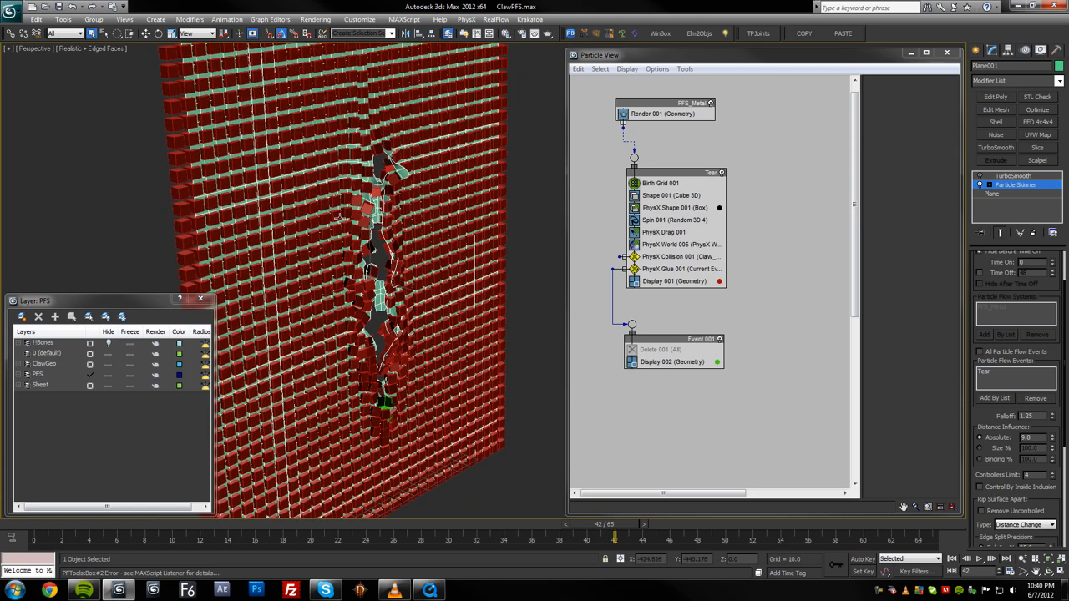
left_click(26, 519)
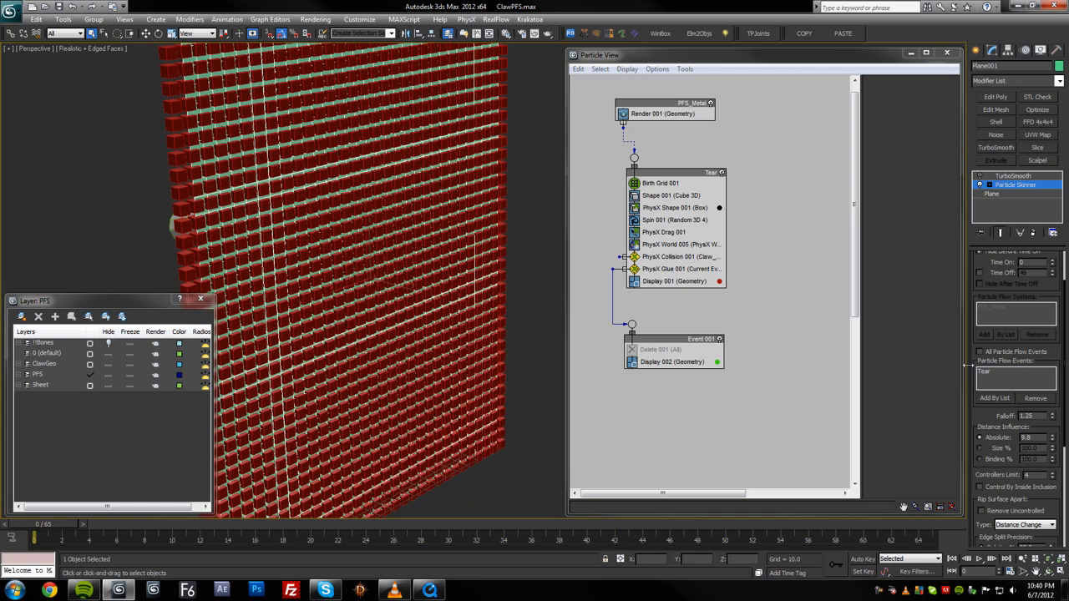
left_click_drag(43, 524, 524, 526)
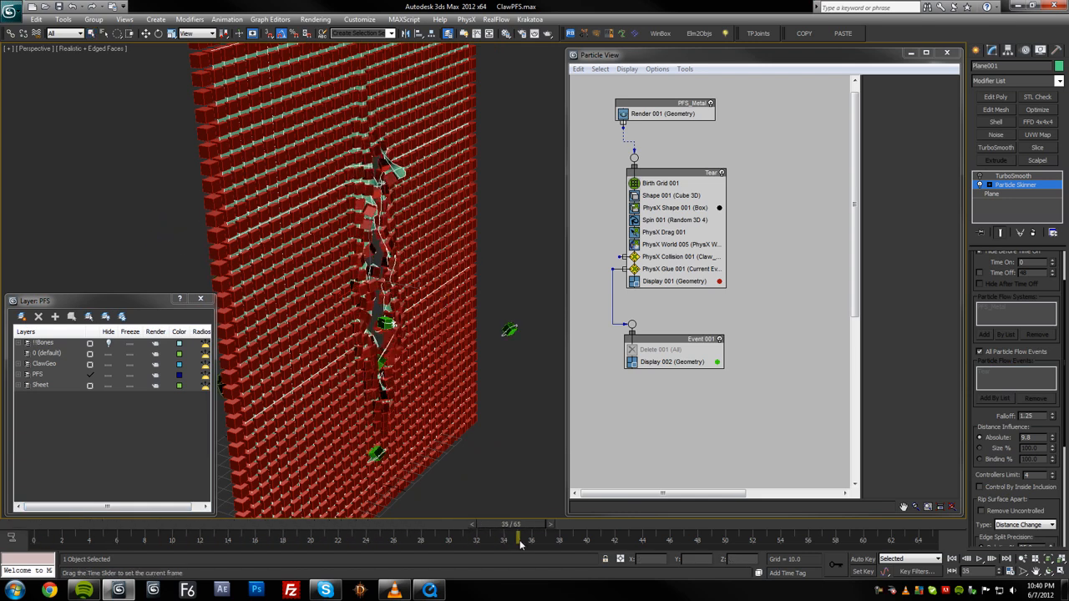
middle_click_drag(393, 324, 361, 315, "alt")
scroll(376, 339, "up", 3)
middle_click_drag(476, 359, 409, 388)
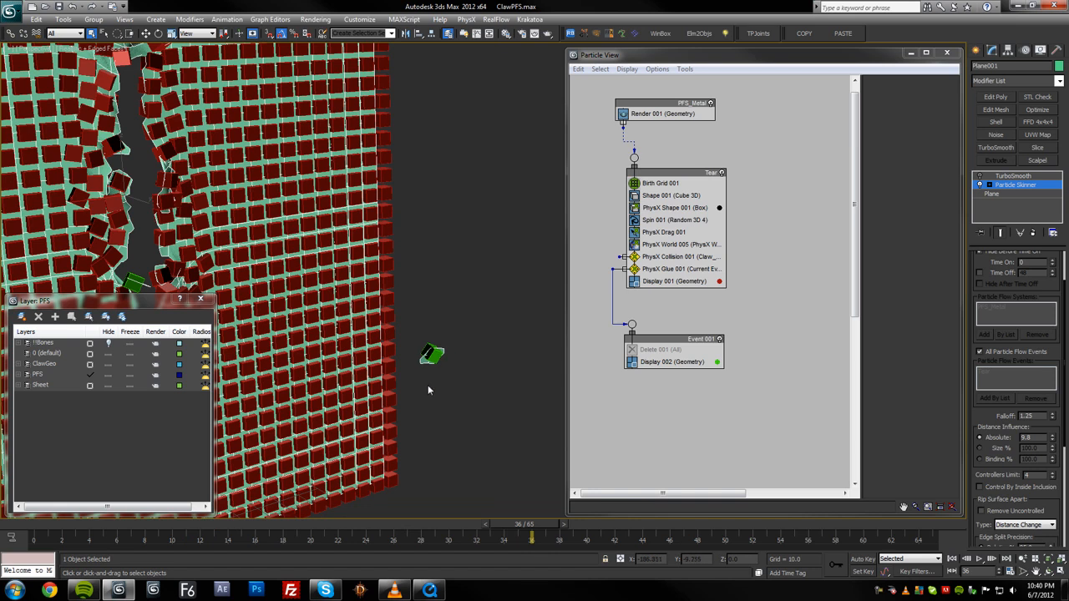
middle_click_drag(324, 321, 499, 343, "alt")
middle_click_drag(339, 391, 443, 391, "alt")
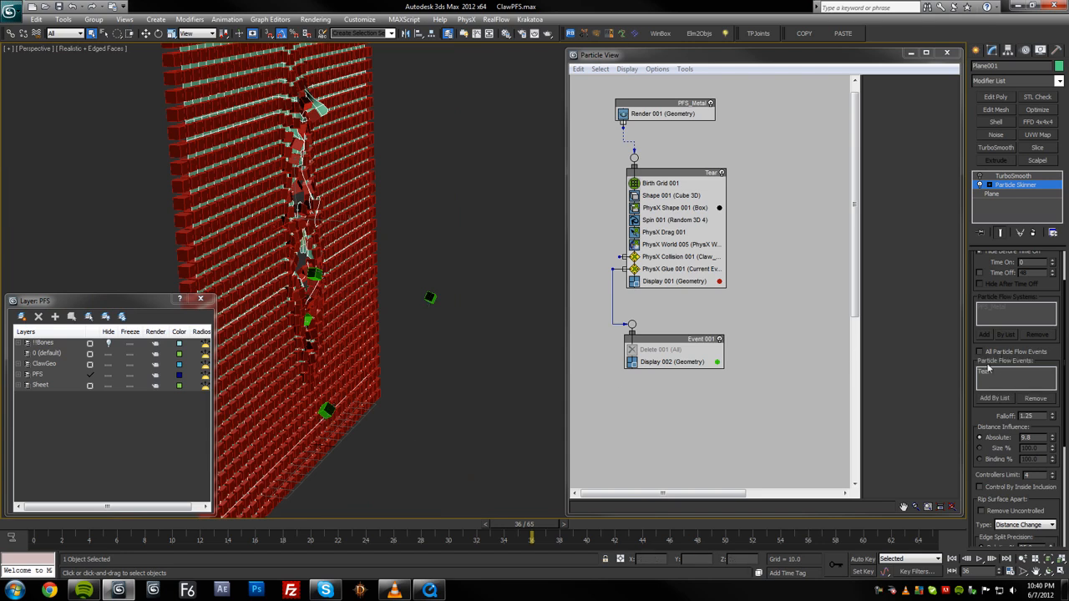
Turn off the Tear event's Display 001 operator and inspect the torn sheet beside the detached particles
left_click_drag(662, 171, 656, 173)
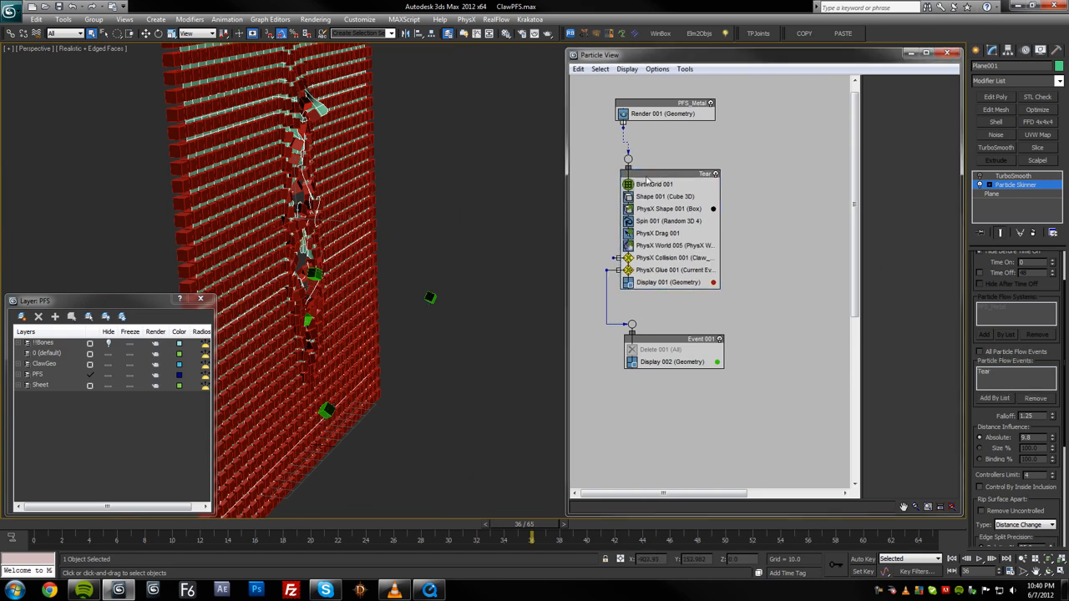
middle_click_drag(340, 227, 479, 275, "alt")
left_click(629, 283)
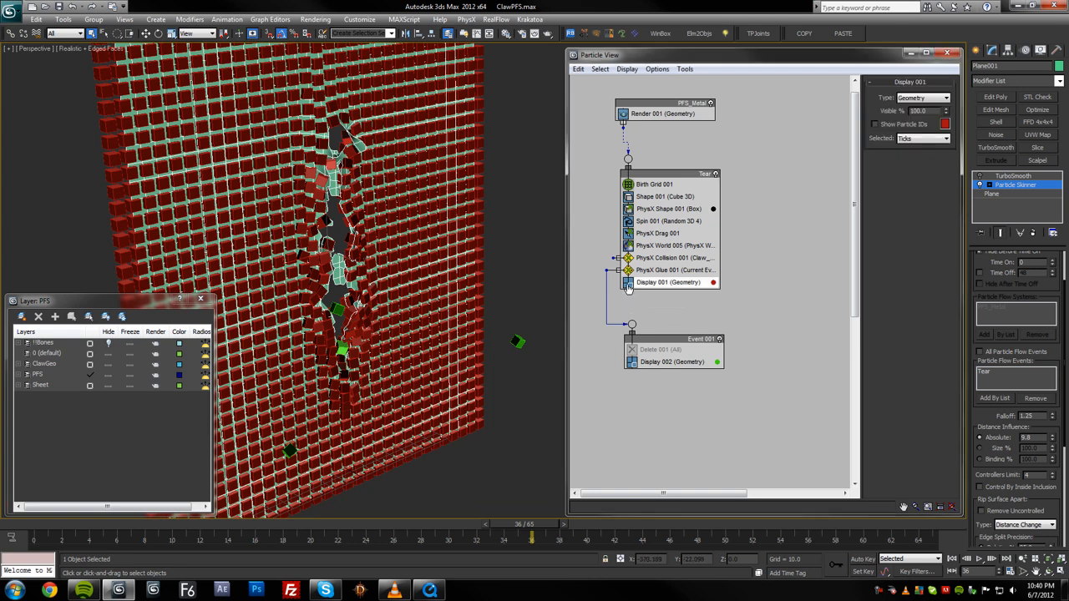
middle_click_drag(368, 321, 450, 326, "alt")
scroll(334, 323, "up", 3)
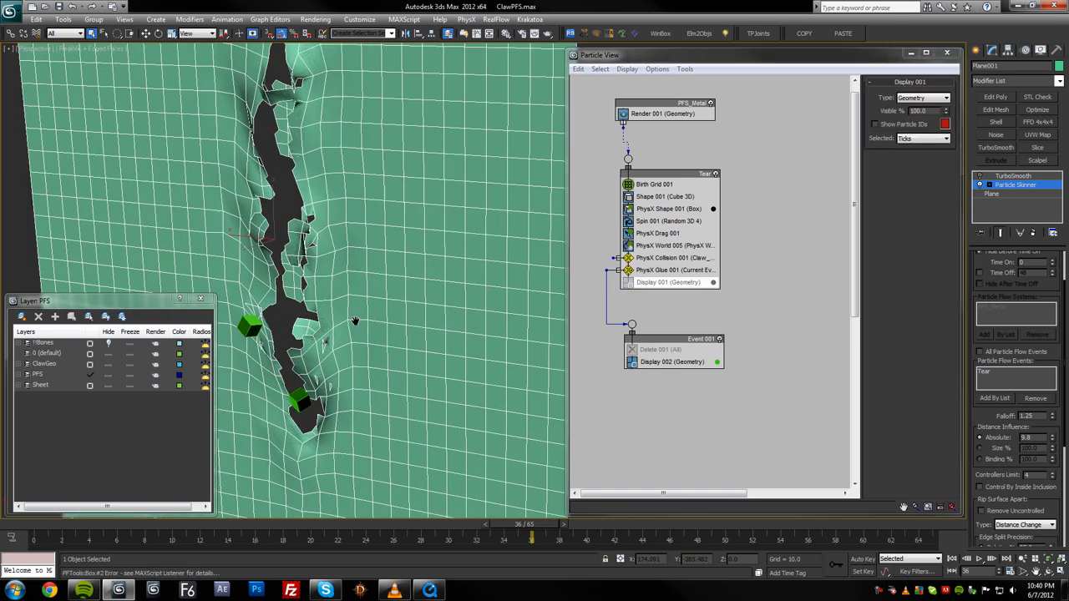
middle_click_drag(334, 322, 367, 324, "alt")
scroll(367, 324, "down", 3)
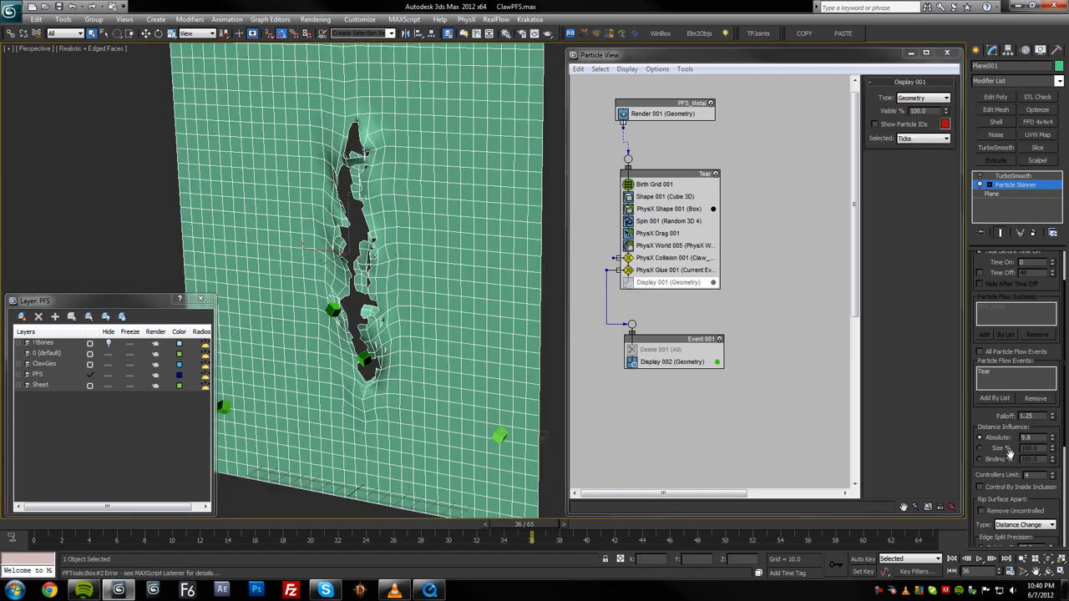
Set the Particle Skinner's relative Edge Split Precision to 77 and relative Distance Change to 74, and enable Remove Uncontrolled
left_click_drag(1051, 496, 1056, 309)
left_click_drag(1050, 407, 1048, 382)
left_click_drag(1050, 373, 1049, 352)
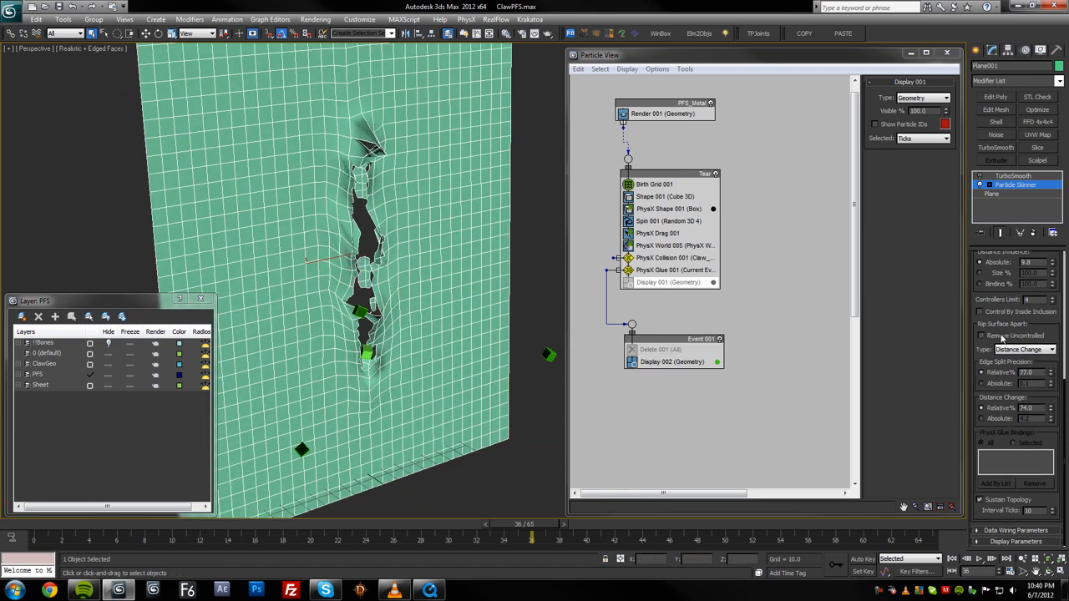
scroll(973, 342, "up", 2)
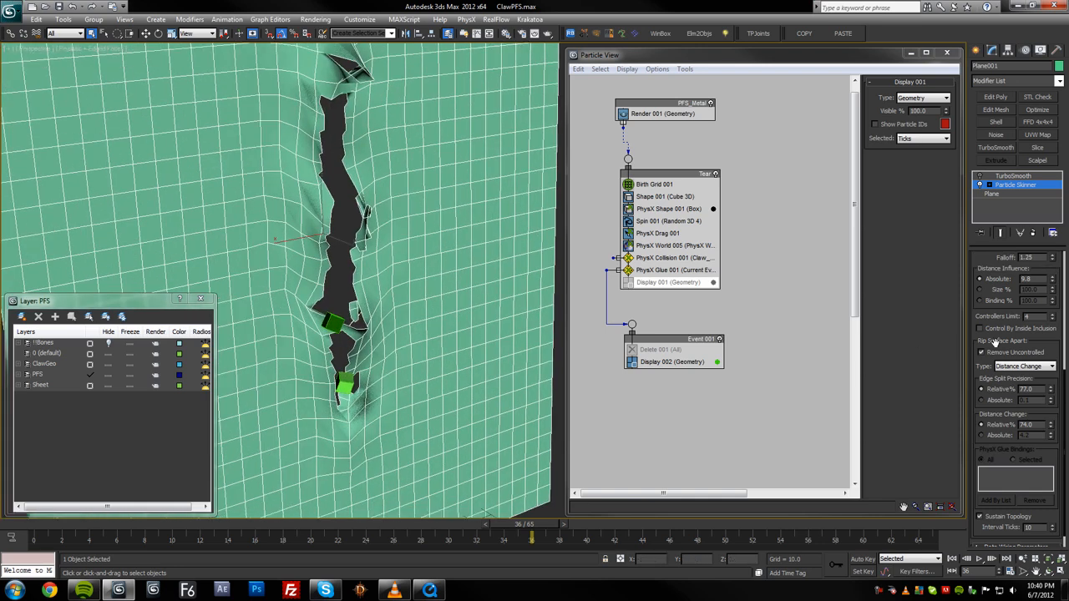
mouse_move(359, 309)
middle_mouse_down("alt")
mouse_move(410, 230)
mouse_move(875, 339)
middle_mouse_up("alt")
middle_click_drag(1033, 354, 57, 541, "alt")
Turn Delete 001 back on in Event 001 and replay the sheet's tear to around frame 40
left_click(631, 350)
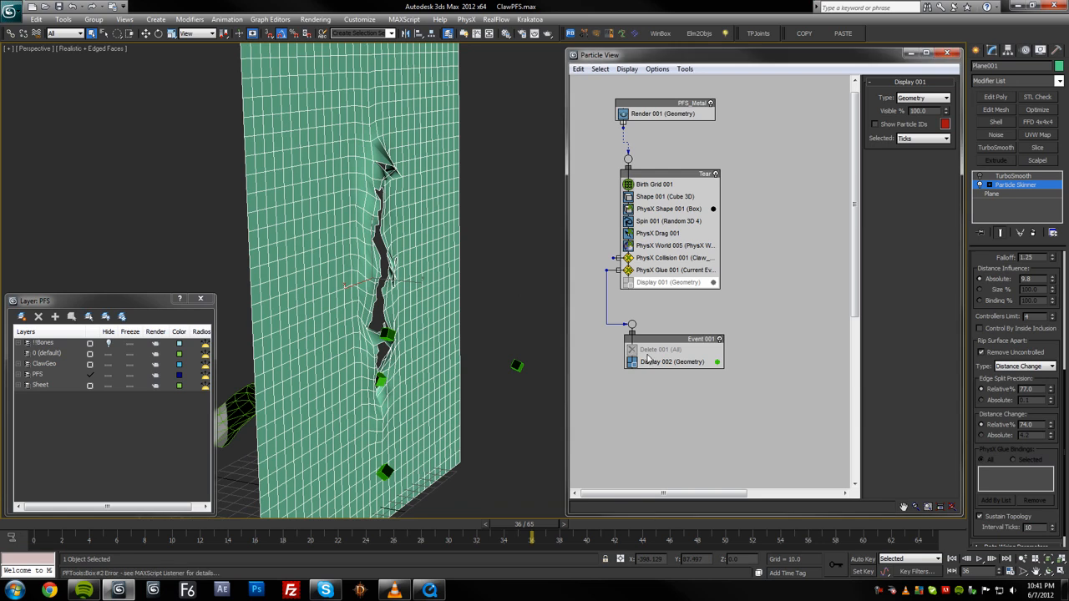
mouse_move(129, 527)
left_mouse_down()
mouse_move(38, 531)
mouse_move(123, 533)
left_mouse_up()
key("/")
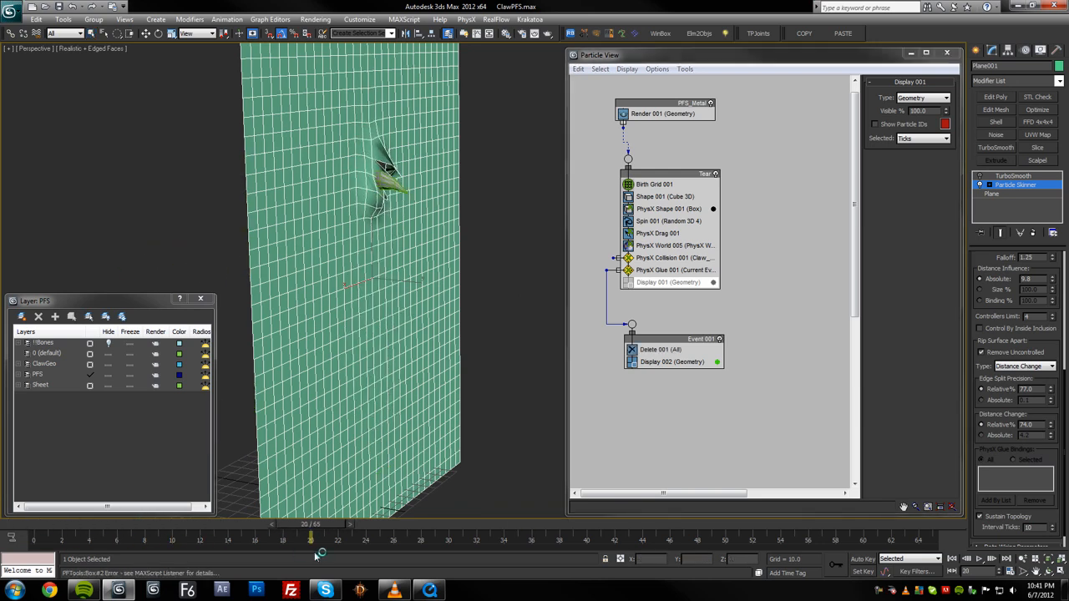
middle_click_drag(394, 448, 364, 442, "alt")
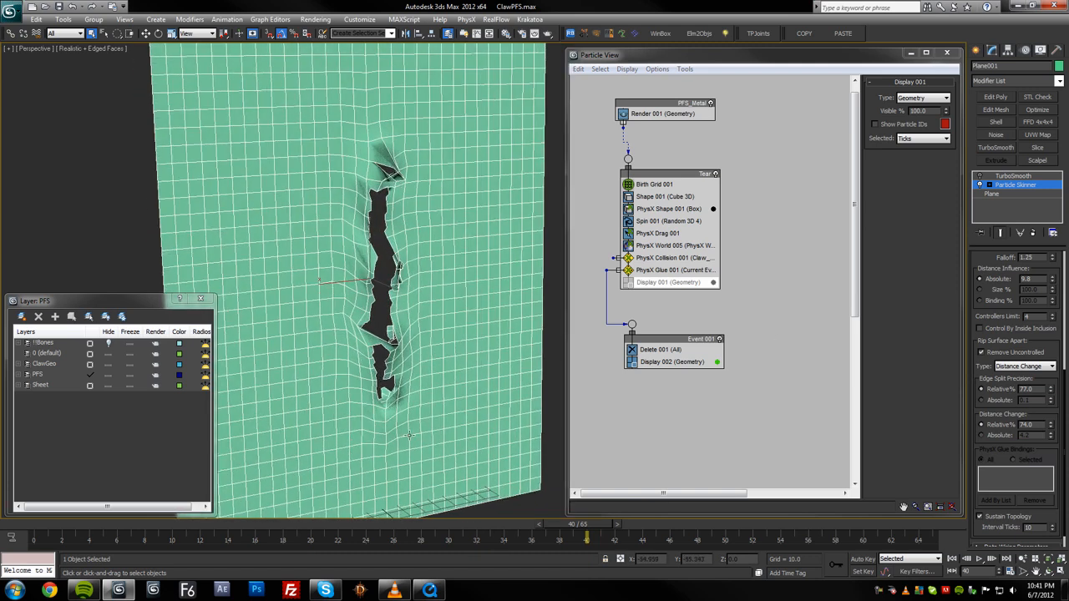
Turn on the sheet's TurboSmooth modifier, hide the edged faces, and play the smoothed tear to around frame 41
left_click(979, 177)
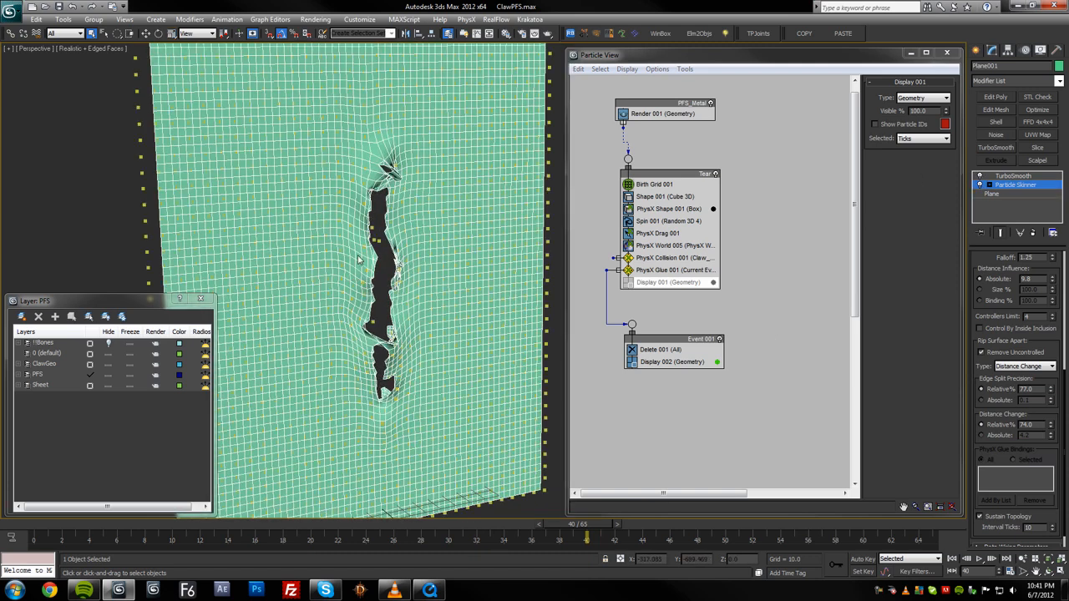
middle_click_drag(363, 259, 524, 264, "alt")
left_click(1010, 176)
middle_click_drag(317, 318, 424, 329, "alt")
key("F4")
key("/")
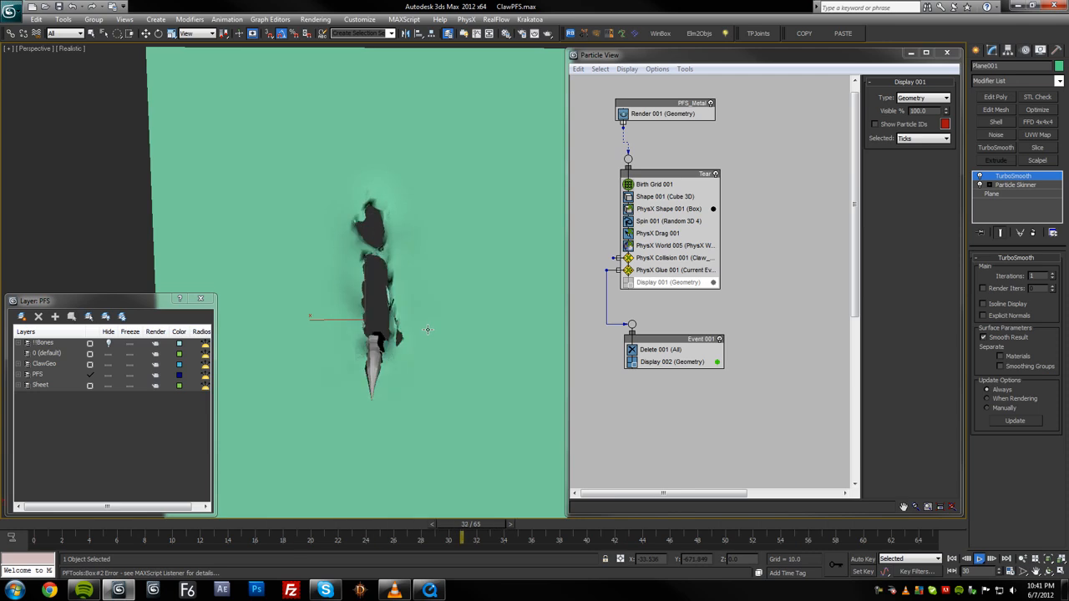
key("/")
middle_click_drag(381, 378, 346, 330, "alt")
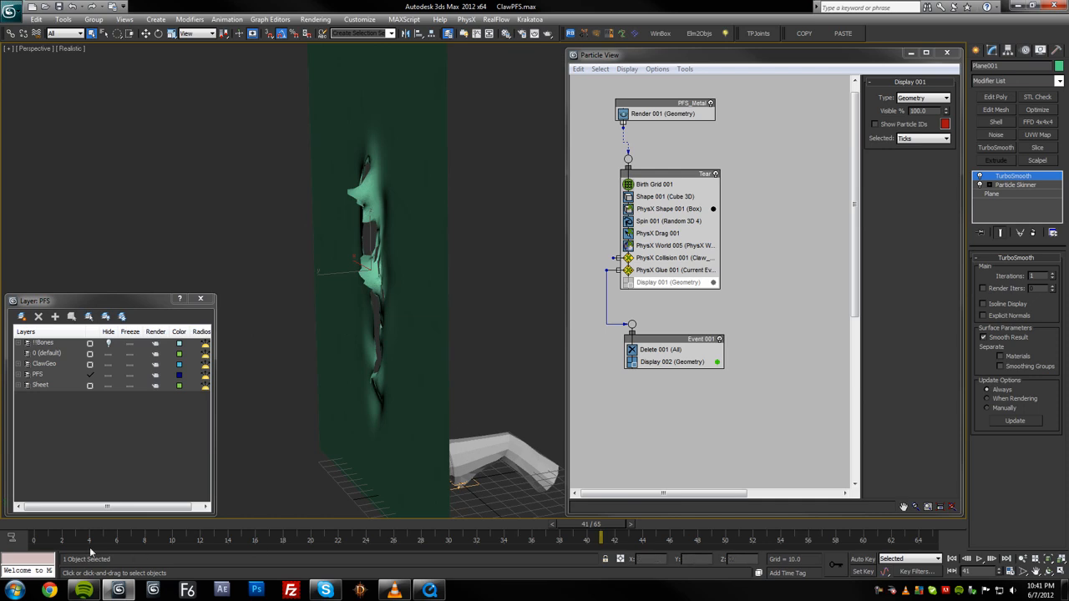
Inspect the torn sheet in the front wireframe view and in the shaded perspective view
key("f")
key("F3")
scroll(433, 161, "down", 2)
key("shift+z")
key("shift+z")
key("shift+z")
key("shift+z")
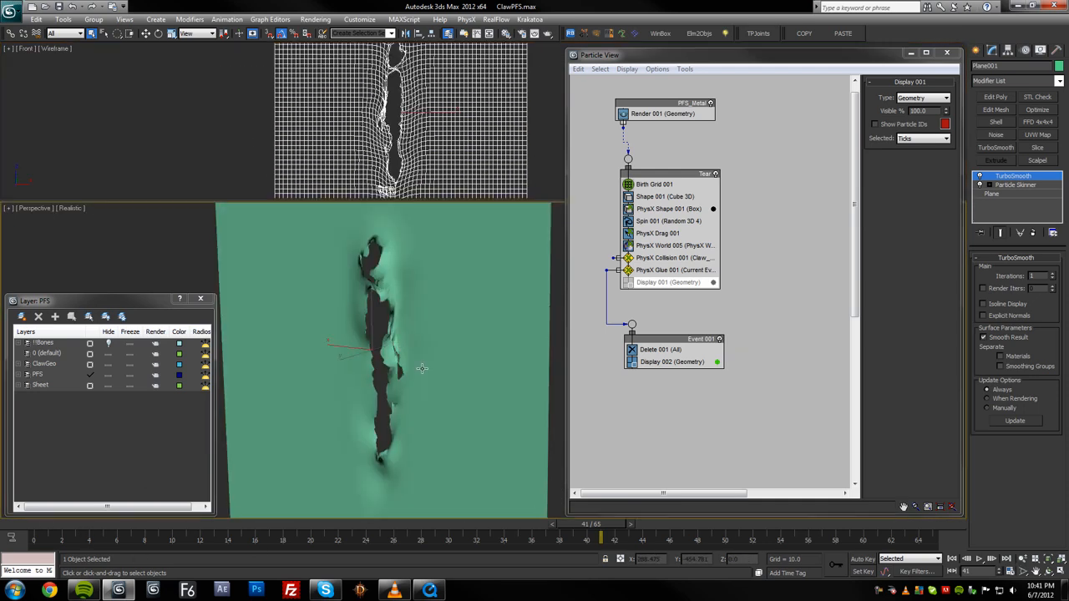
key("alt+w")
left_click(417, 148)
key("alt+w")
key("p")
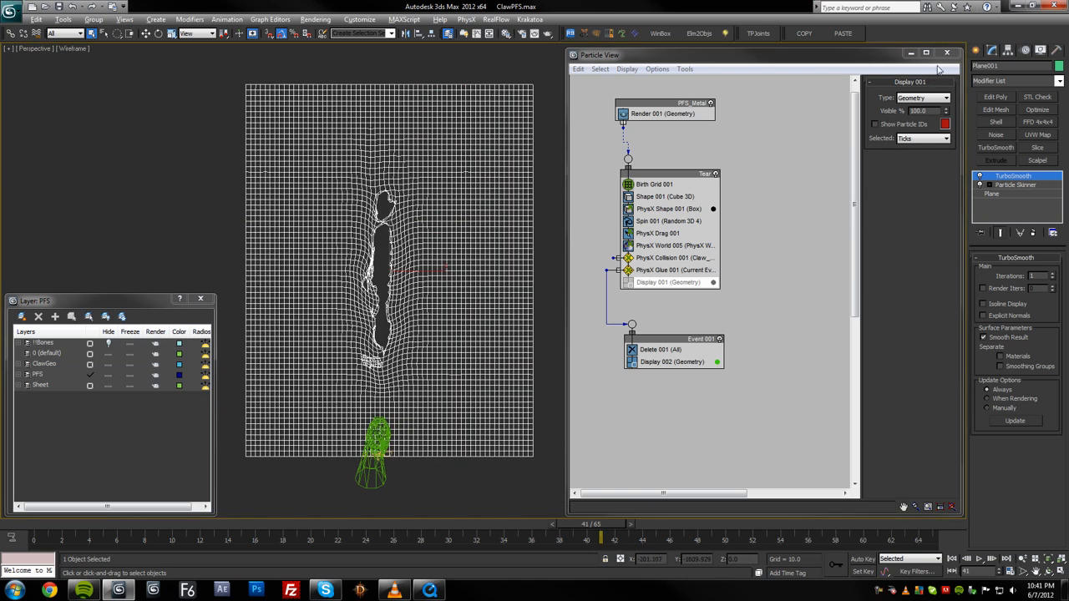
Narrow the Particle View window and create a camera matching a perspective view of the torn sheet
left_click_drag(567, 134, 656, 139)
middle_click_drag(419, 240, 463, 226)
scroll(502, 290, "up", 2)
middle_click_drag(504, 290, 522, 288)
key("F3")
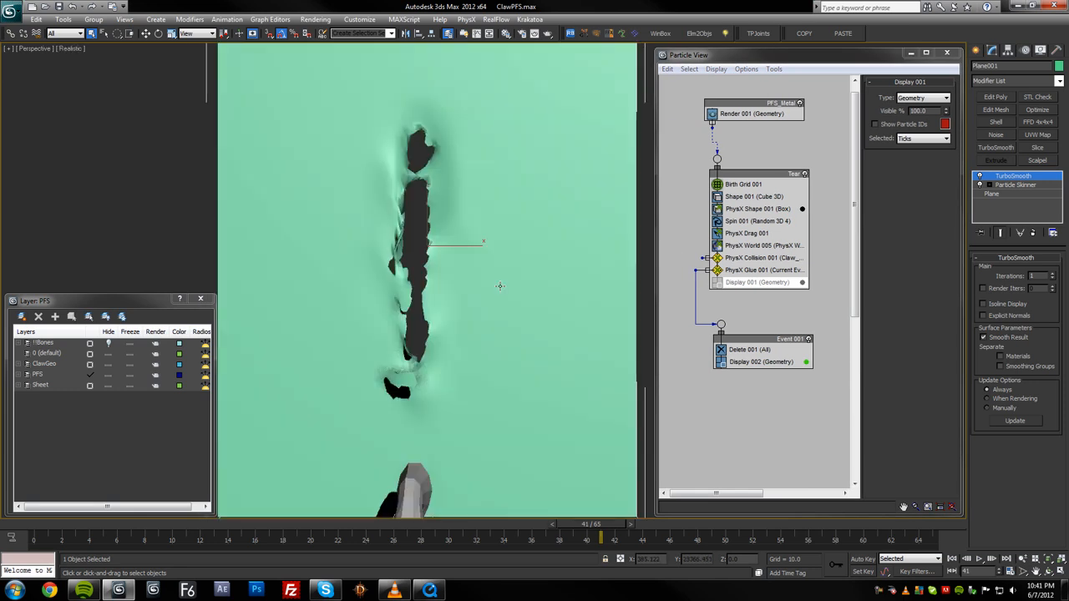
key("z")
middle_click_drag(374, 357, 569, 353, "alt")
key("ctrl+c")
key("alt+w")
right_click(521, 412)
key("alt+w")
middle_click_drag(520, 410, 437, 279, "alt")
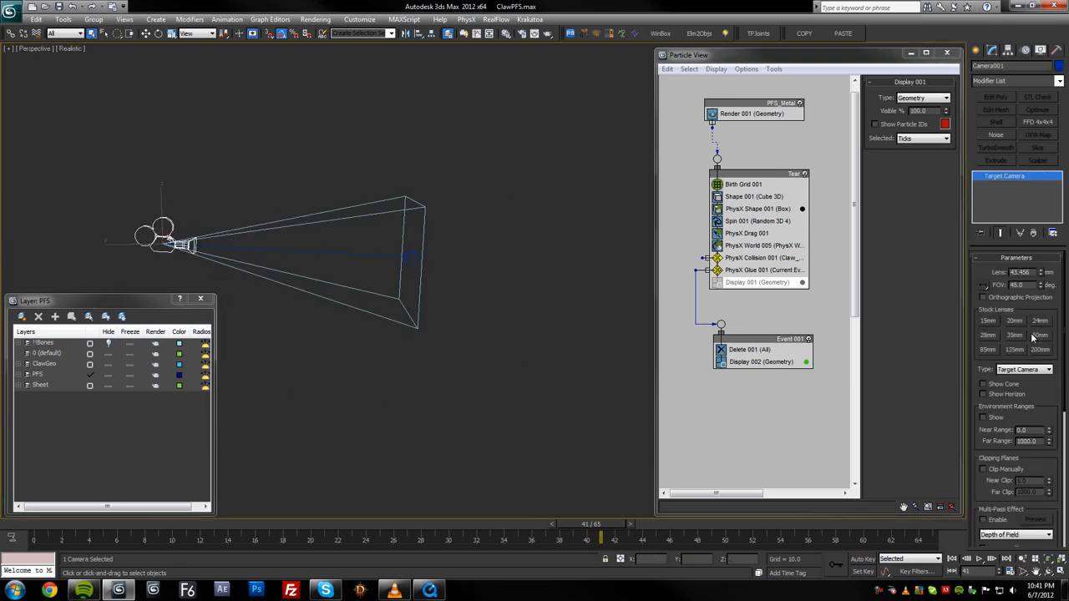
Convert the camera to a Free Camera and move it in front of the torn sheet
left_click(1029, 369)
left_click(1030, 381)
middle_click_drag(472, 312, 308, 285)
key("w")
left_click_drag(216, 252, 363, 256)
key("alt+w")
middle_click_drag(552, 322, 561, 331, "alt")
key("alt+w")
scroll(560, 332, "up", 3)
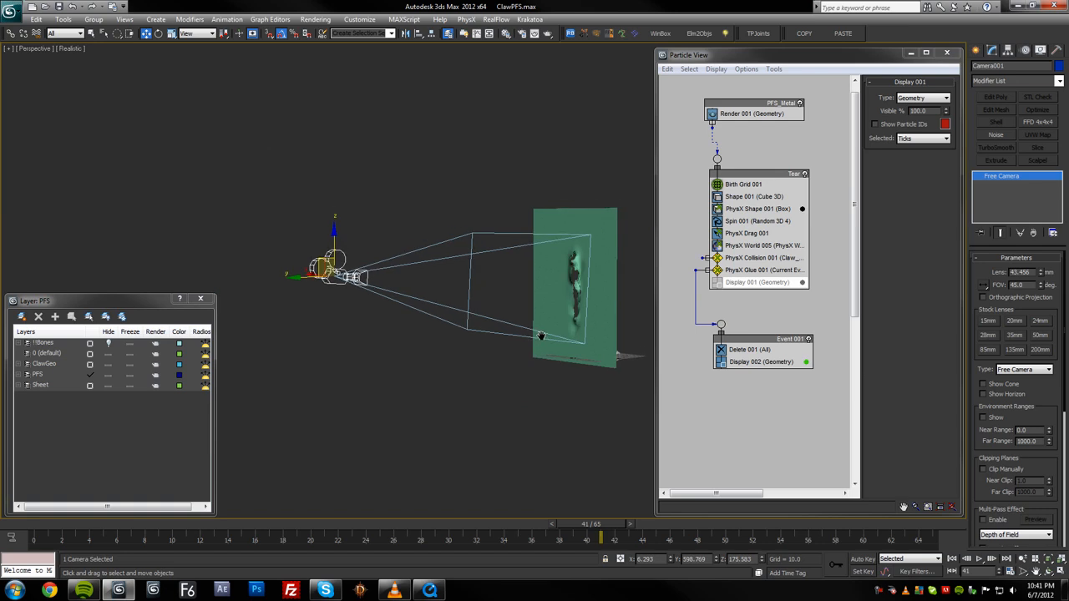
Set the camera's lens to 24 mm and reposition the camera relative to the sheet
key("alt+w")
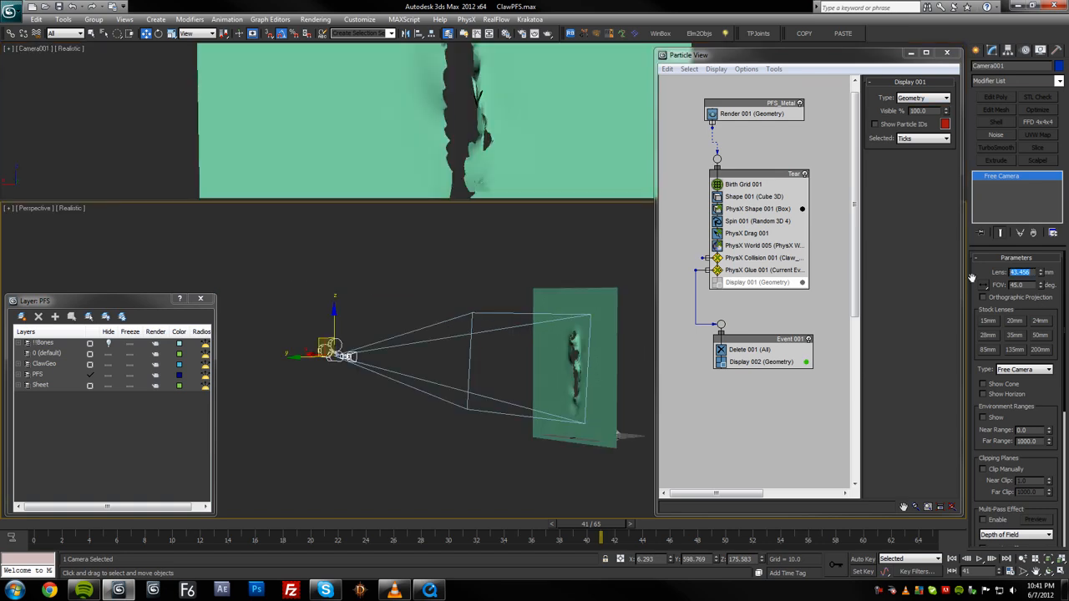
key("Return")
middle_click_drag(448, 315, 373, 330, "alt")
left_click_drag(306, 345, 166, 335)
middle_click_drag(460, 341, 464, 337)
Show safe frames in the camera view and move the camera closer to the sheet, to about Y 234
right_click(430, 150)
key("shift+f")
middle_click_drag(261, 359, 405, 341)
left_click_drag(311, 321, 632, 310)
middle_click_drag(575, 310, 462, 287)
Return to frame 0, create a point helper and align it to the camera's position
left_click(22, 524)
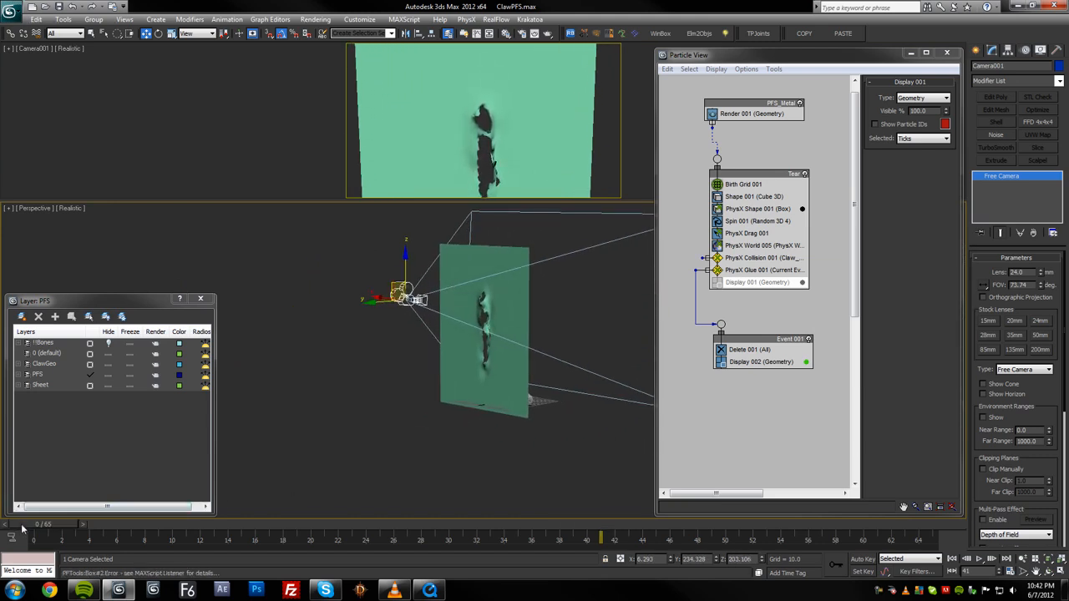
right_click(407, 380, "ctrl")
left_click(424, 368)
left_click(416, 385)
key("w")
left_click_drag(416, 384, 392, 301)
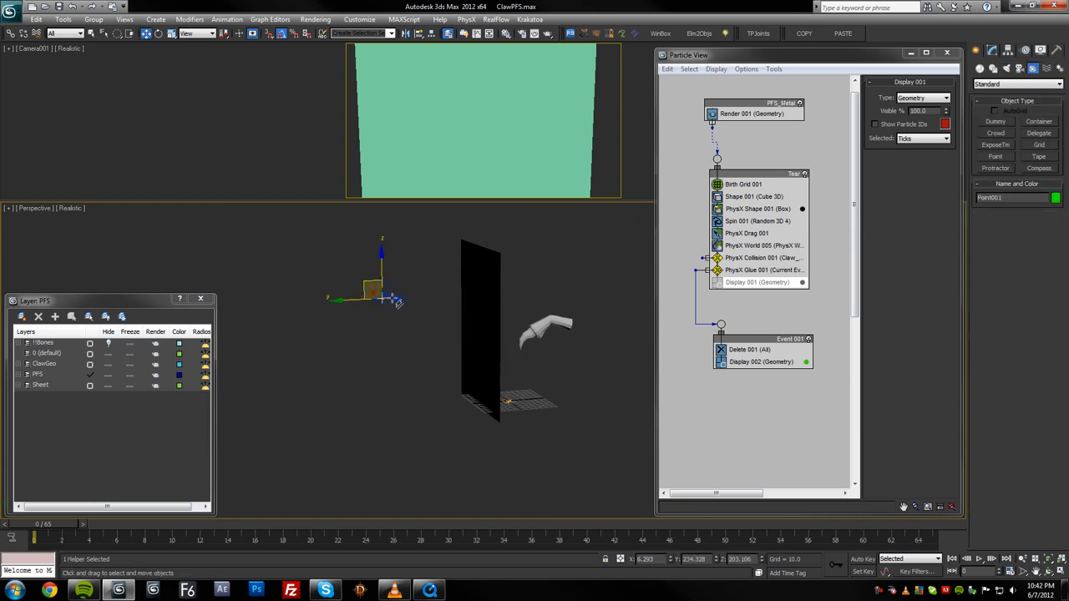
Display the point helper as a box and set its size to about 109
left_click(997, 51)
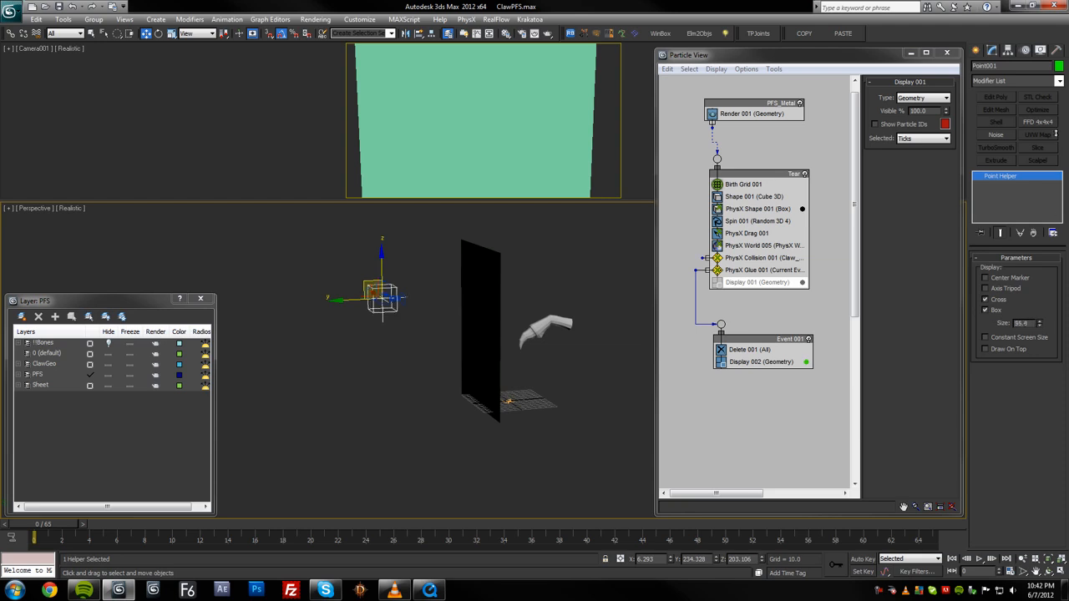
left_click_drag(1056, 153, 1055, 142)
key("z")
Link the camera to the point helper as its parent and select the helper
left_click(11, 33)
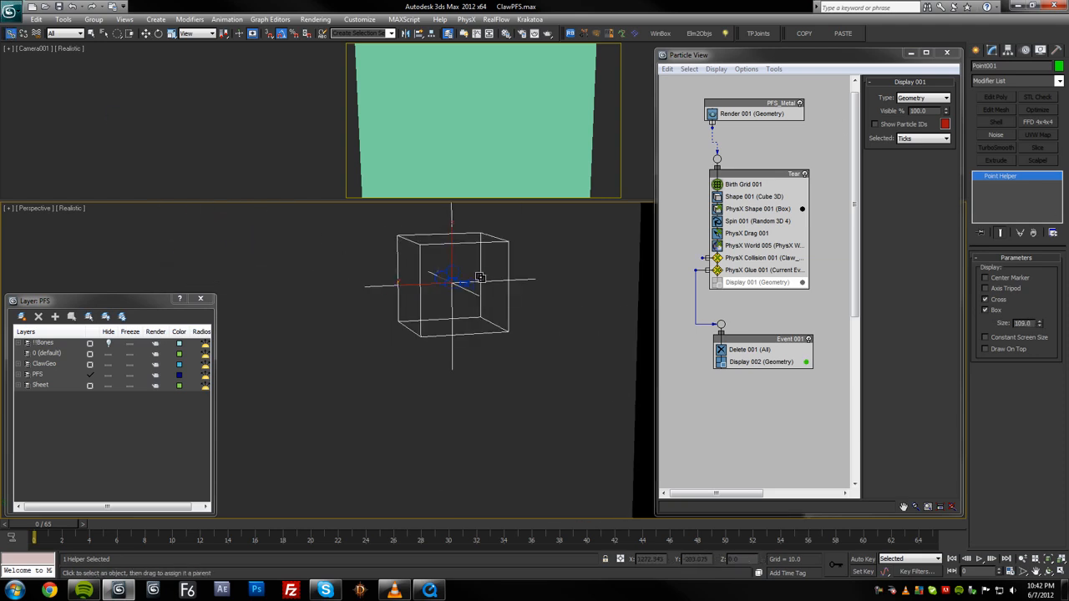
left_click(455, 268)
key("w")
scroll(488, 311, "down", 3)
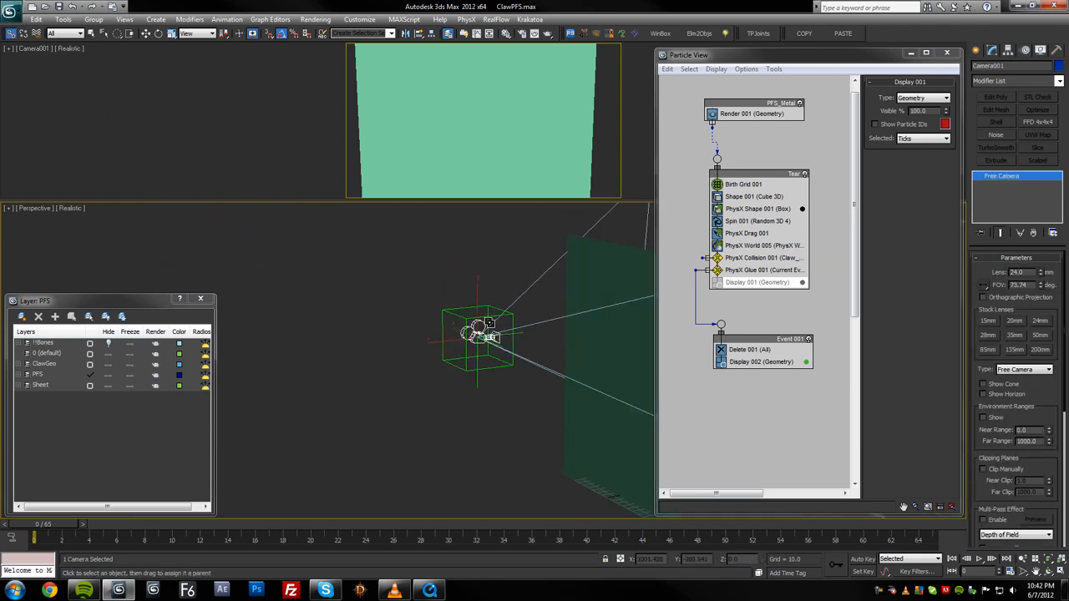
left_click(489, 309)
Turn on Auto Key for the point helper and scrub the tear through to frame 65
middle_click_drag(491, 311, 417, 306)
key("n")
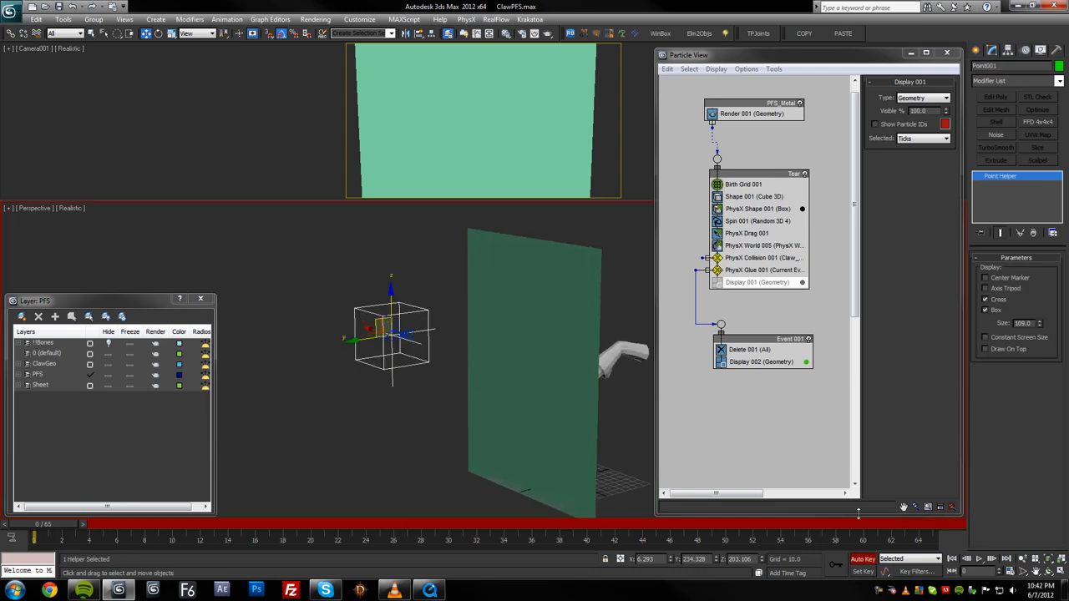
middle_click_drag(448, 370, 421, 385)
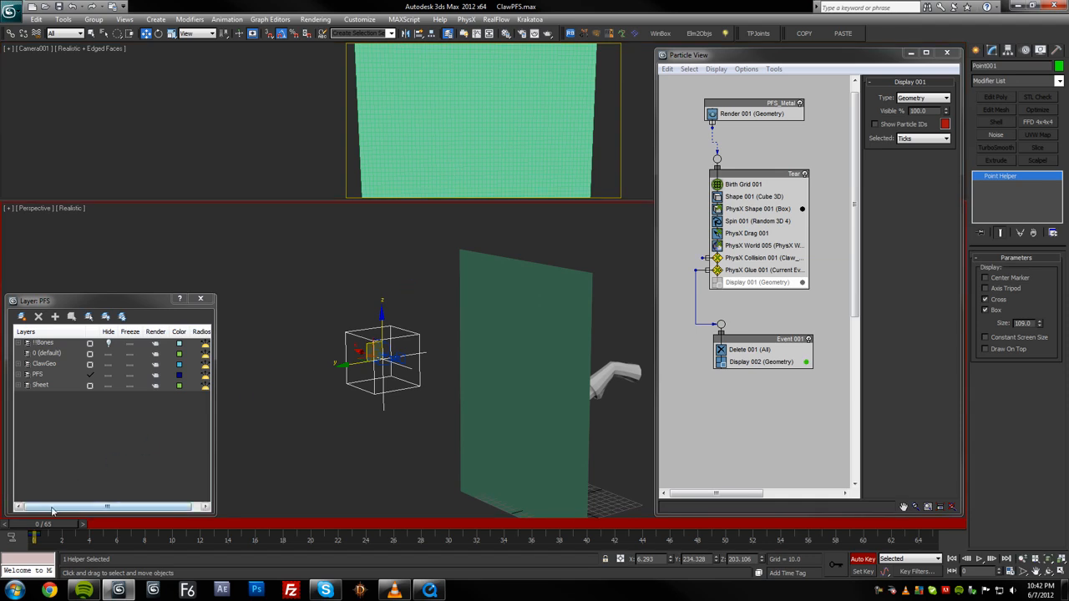
left_click_drag(50, 524, 931, 539)
key("w")
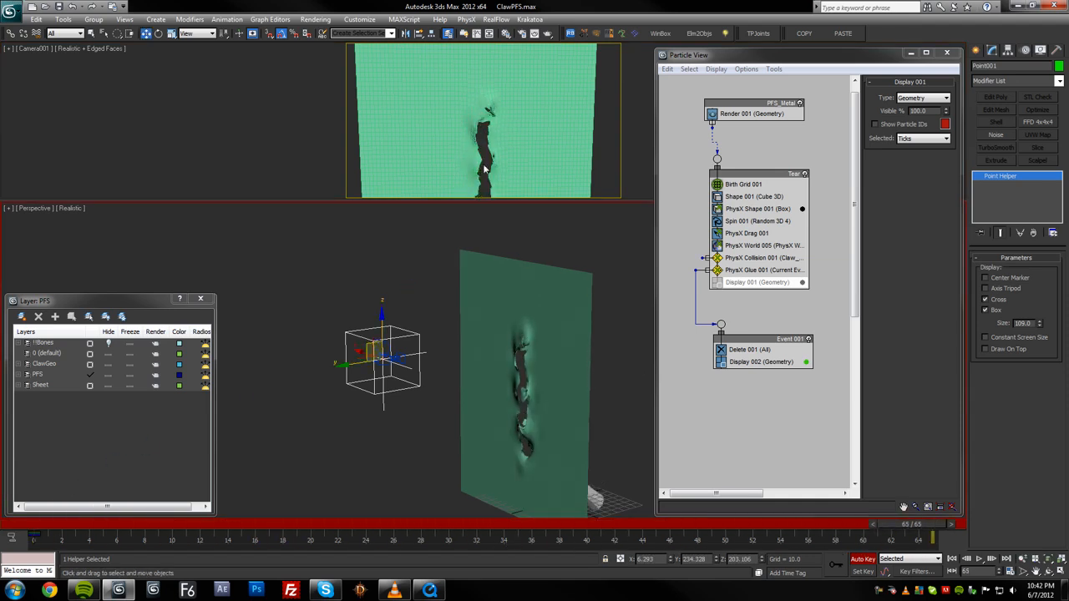
Key the point helper farther back from the sheet at frame 15, with its starting key shifted to frame 12
left_click_drag(50, 524, 234, 518)
left_click(34, 538)
left_click_drag(33, 538, 235, 531)
middle_click_drag(312, 388, 299, 386, "alt")
left_click_drag(358, 345, 318, 351)
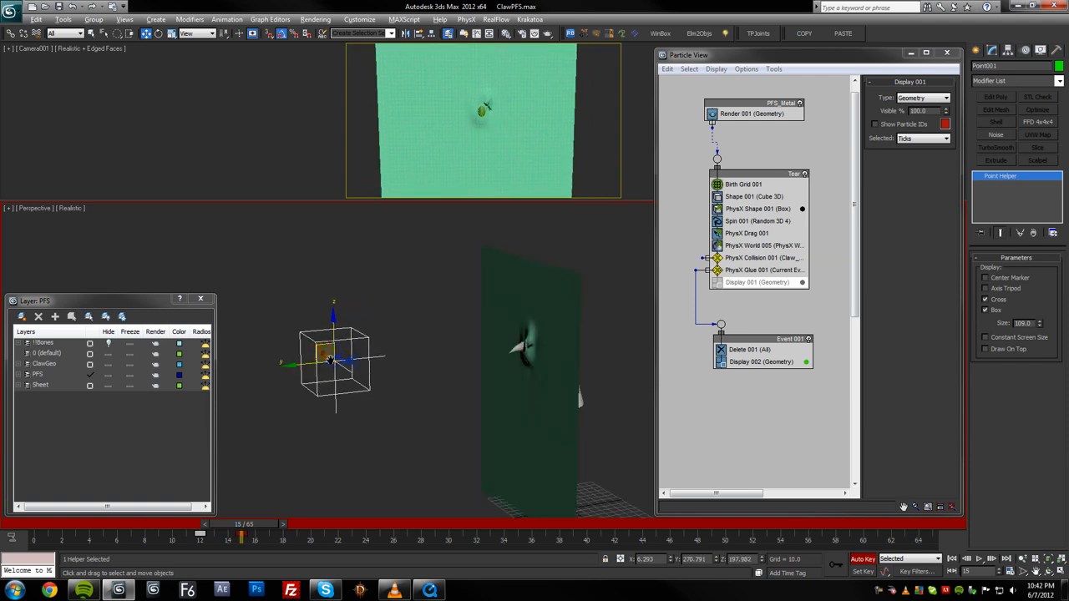
Shift the frame 15 key to frame 17, and at frame 40 tilt the helper downward and lower it to about Z 84
left_click(242, 535)
left_click_drag(242, 535, 600, 513)
key("w")
key("e")
left_click_drag(308, 333, 338, 423)
key("w")
middle_click_drag(345, 439, 337, 327)
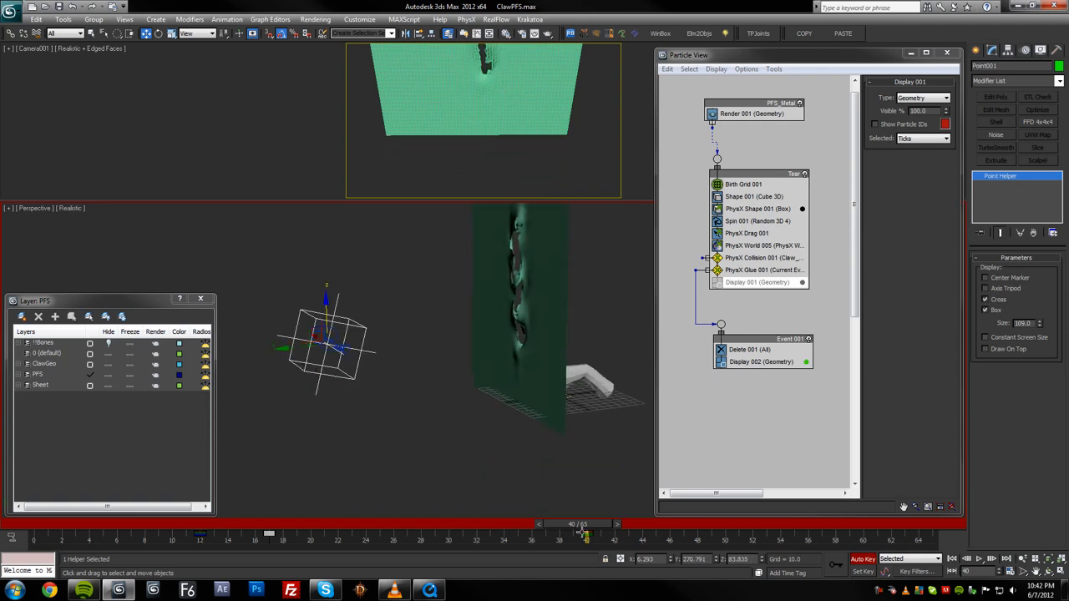
Shift the frame 40 key to frame 30, and at frame 40 tilt the helper back up and raise it to about Z 129
left_click_drag(584, 535, 516, 533)
key("e")
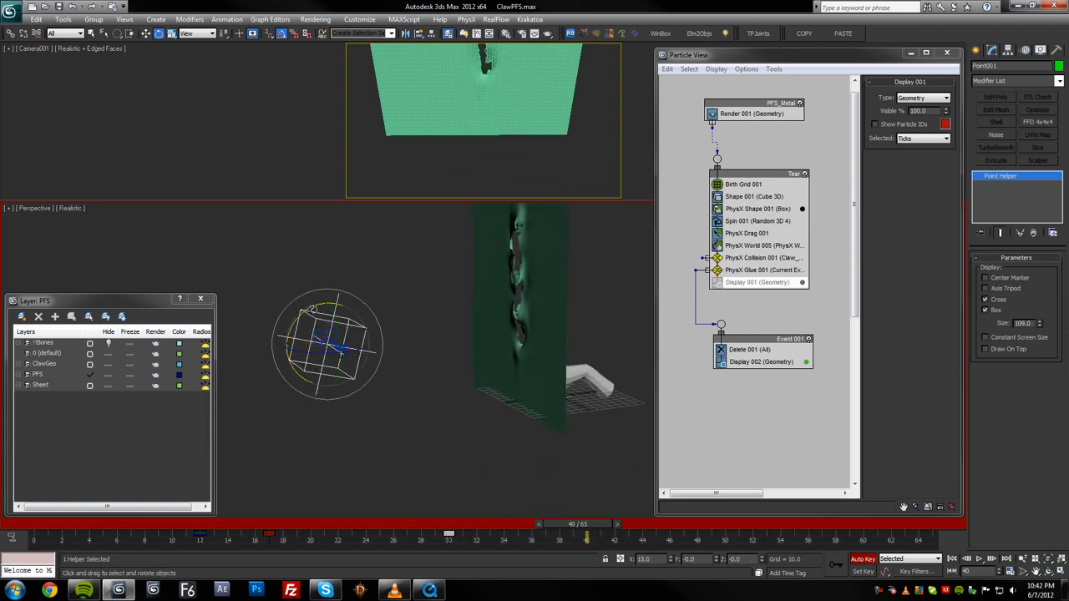
left_click_drag(309, 307, 325, 272)
key("w")
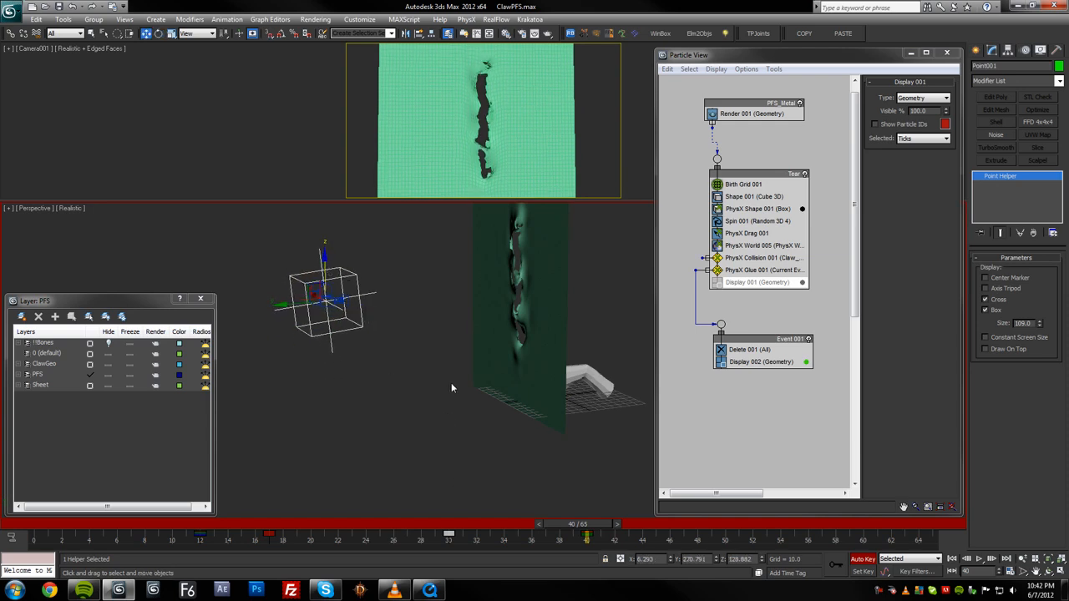
Adjust the point helper's X Rotation curve in the Curve Editor, with a key at frame 31 valued about 3
key("alt+c")
left_click_drag(781, 195, 782, 170)
left_click(926, 57)
left_click_drag(361, 531, 457, 526)
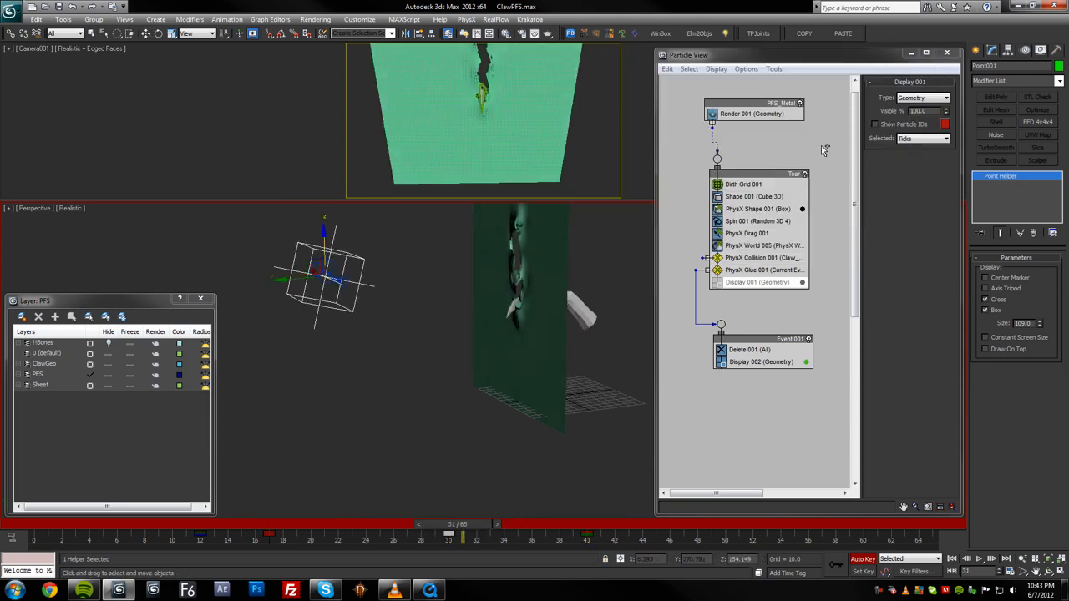
key("ctrl+e")
left_click(590, 181)
left_click(596, 191)
left_click(601, 199)
left_click(606, 182)
middle_click_drag(813, 114, 792, 124, "ctrl+alt")
left_click_drag(777, 115, 890, 149)
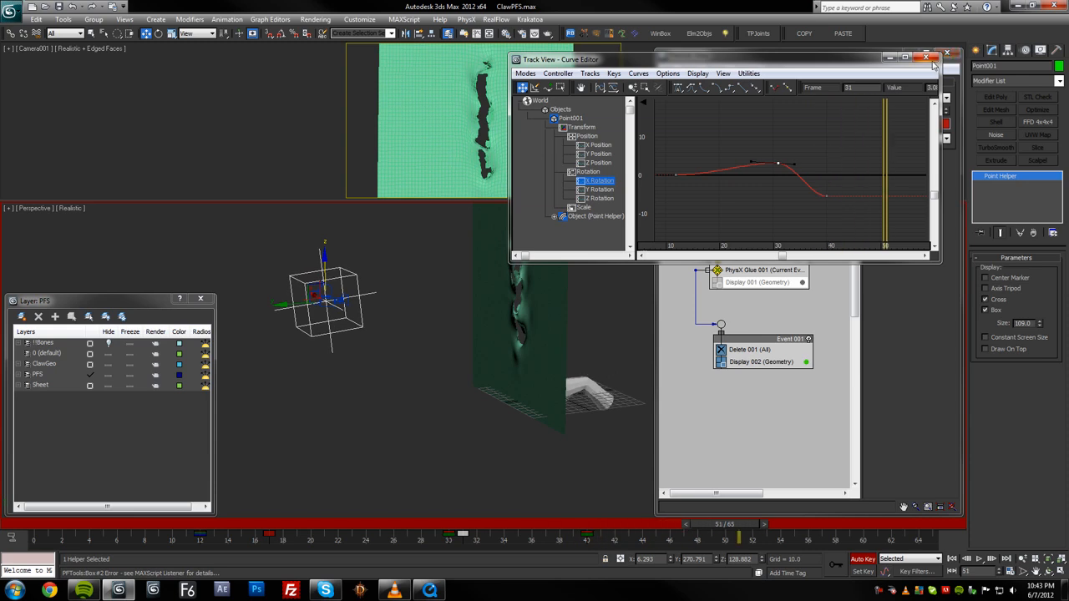
left_click(925, 56)
Pull the helper farther from the sheet with a key at frame 53, and shift the frame 17 key to frame 22
left_click_drag(753, 525, 743, 526)
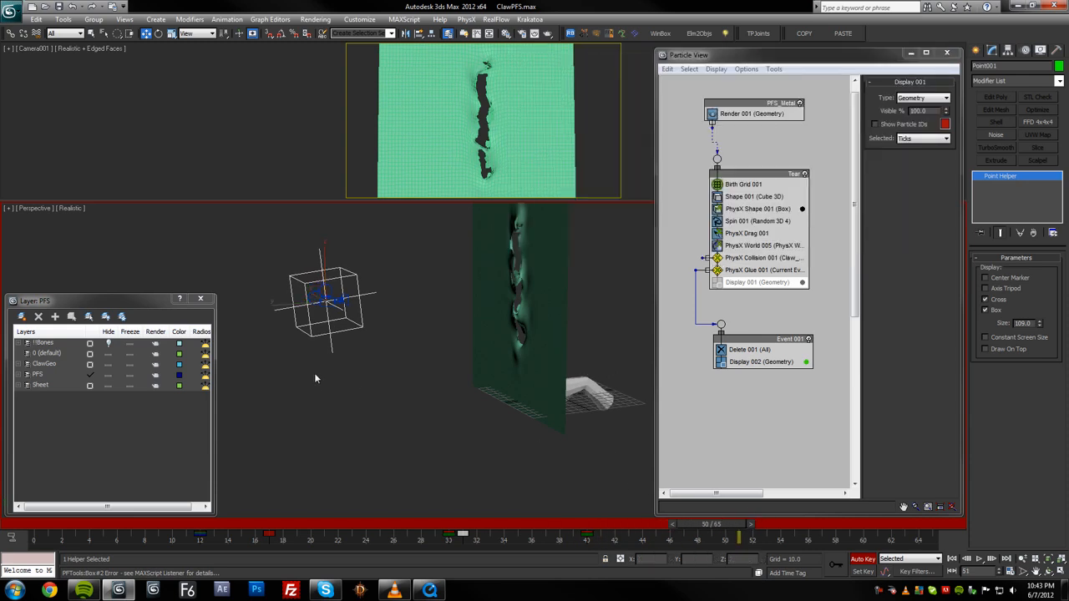
left_click_drag(301, 302, 250, 294)
left_click_drag(151, 532, 407, 506)
left_click(341, 527)
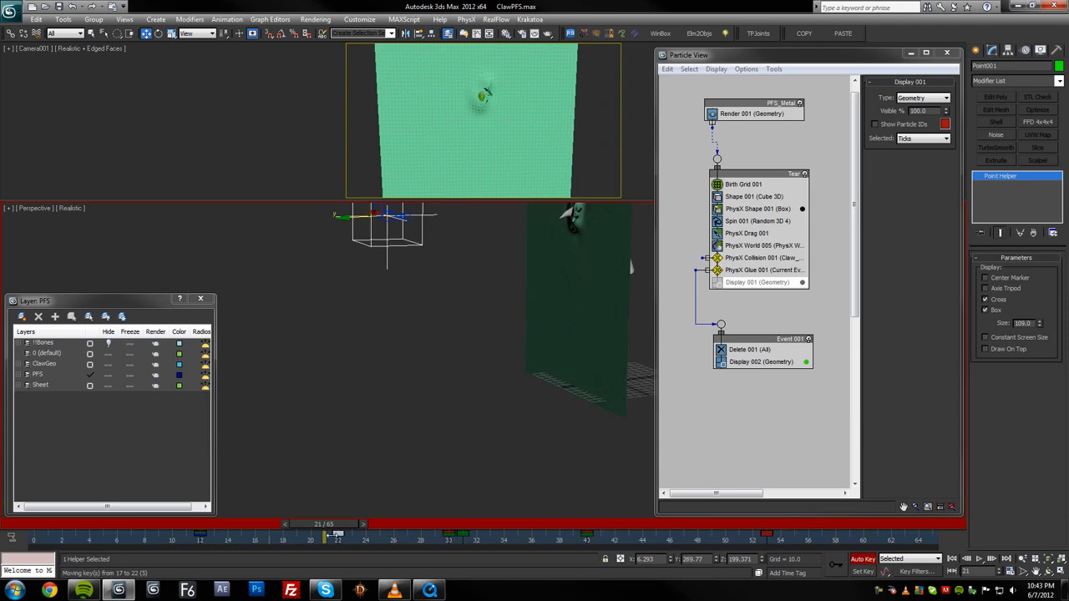
left_click_drag(310, 523, 793, 538)
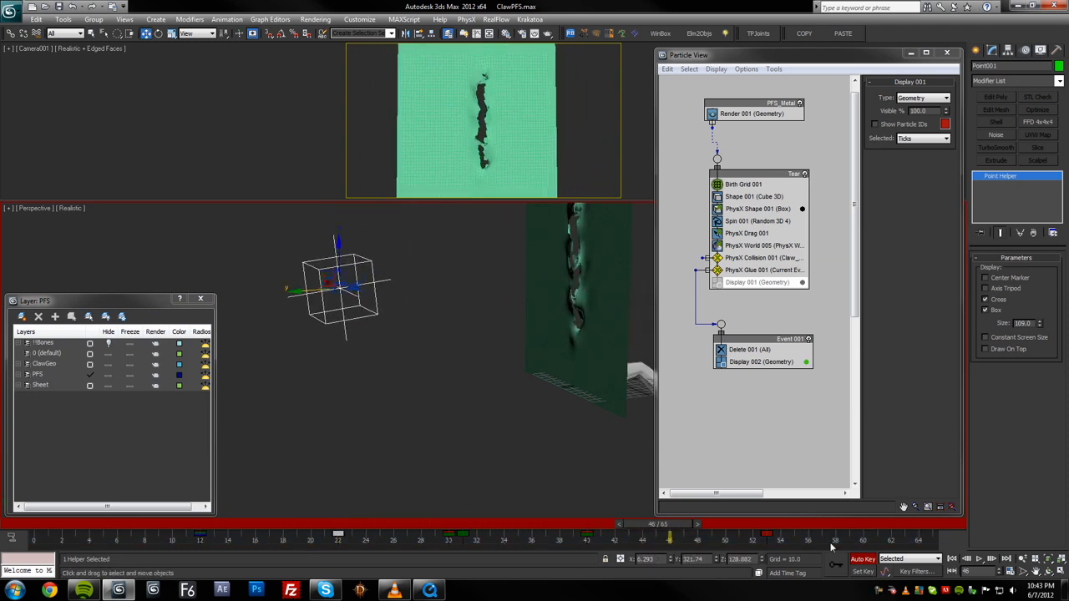
Apply the 01 - Default material to the torn sheet
key("alt+w")
scroll(400, 420, "up", 6)
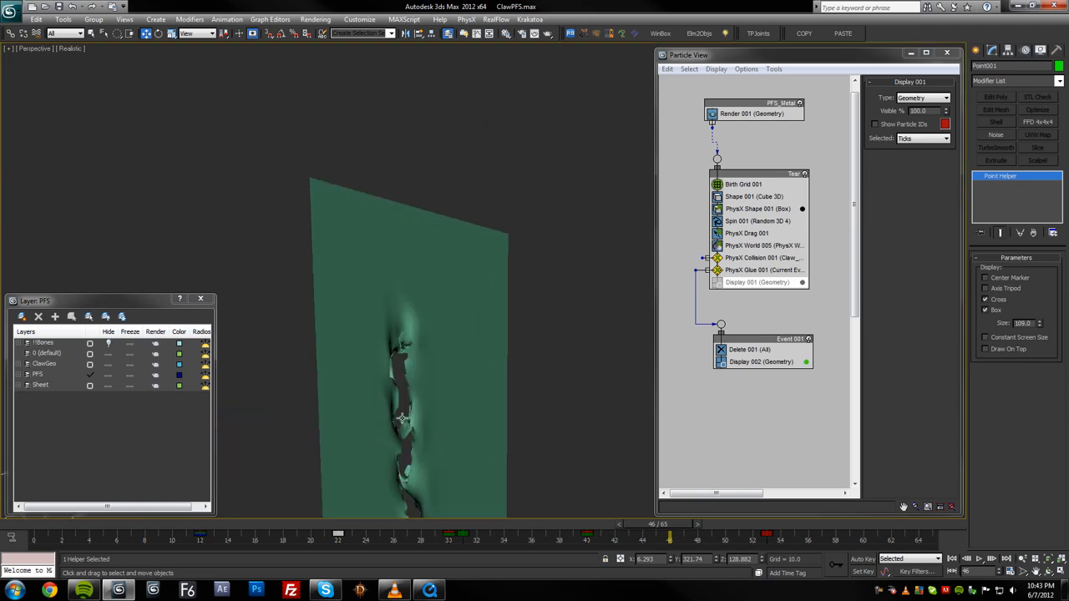
key("alt+w")
left_click(505, 33)
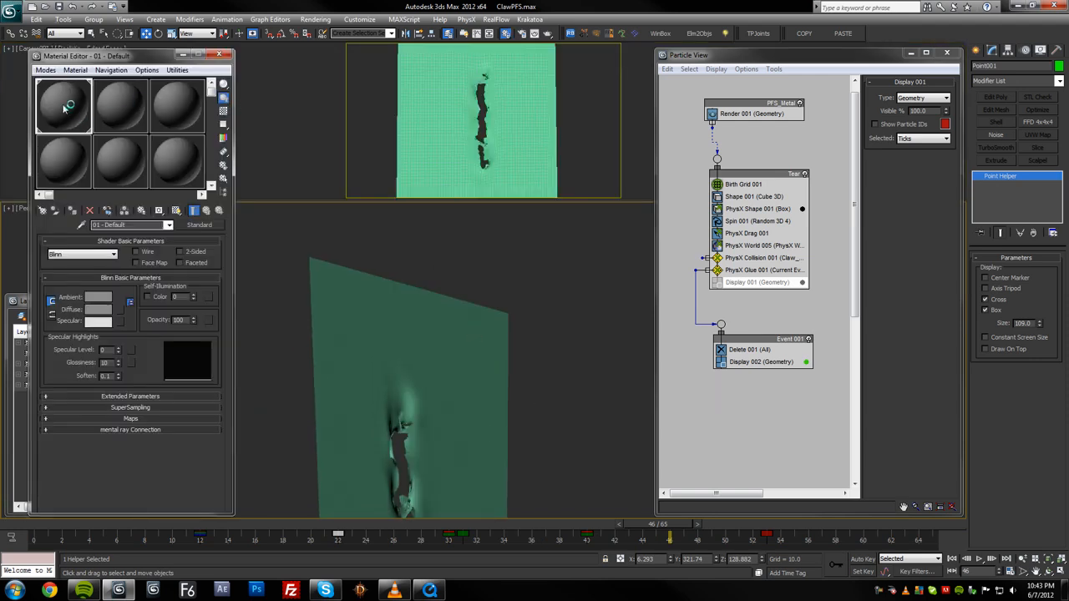
left_click_drag(368, 284, 368, 284)
left_click(222, 55)
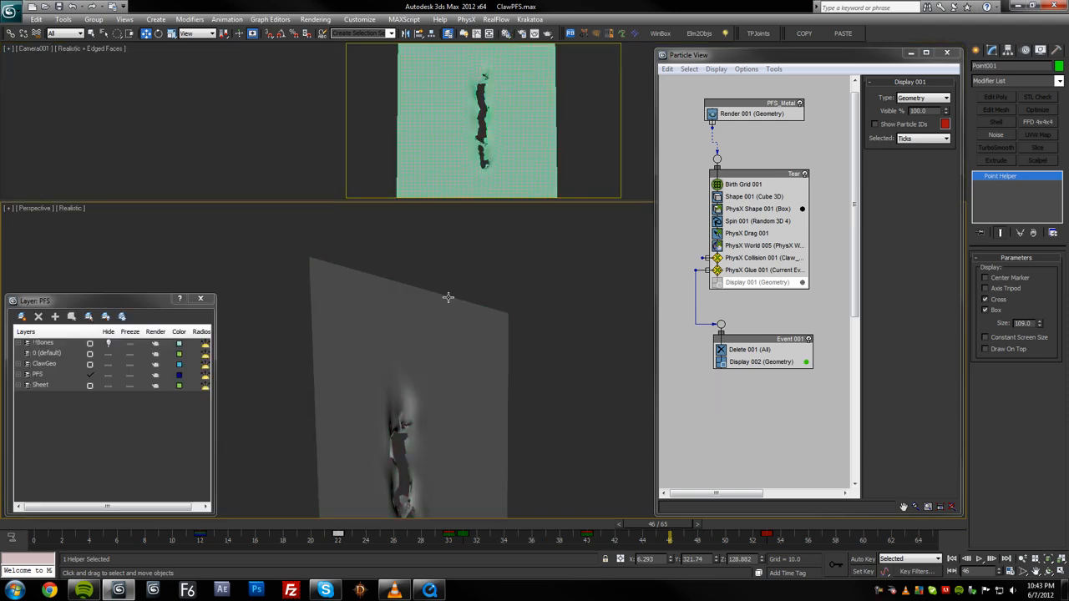
Scrub the tear to frame 32 and examine the ripped edges with and without edged faces
left_click_drag(242, 524, 482, 519)
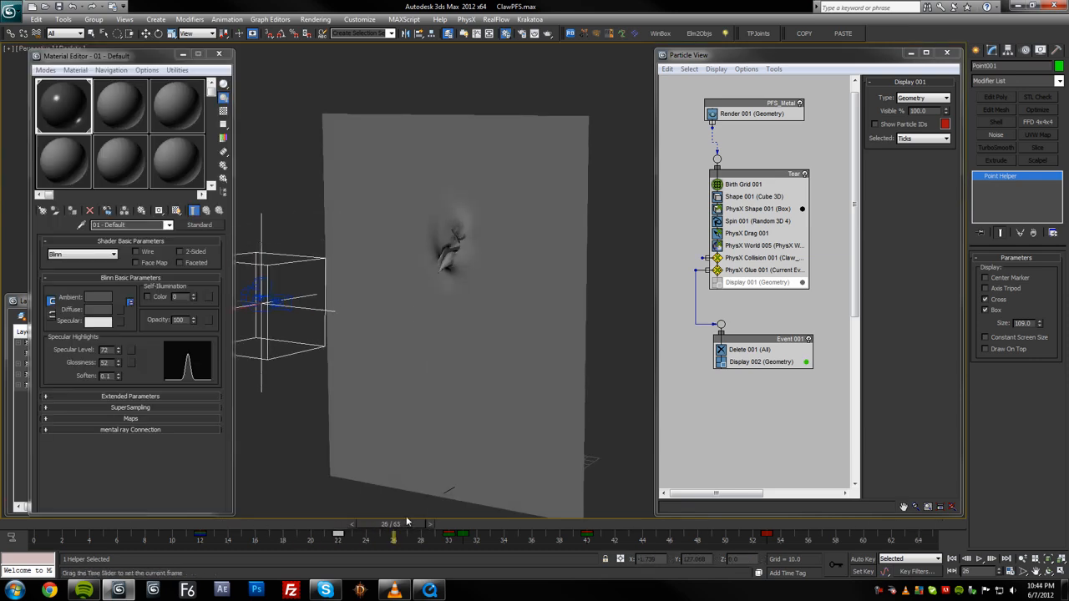
key("w")
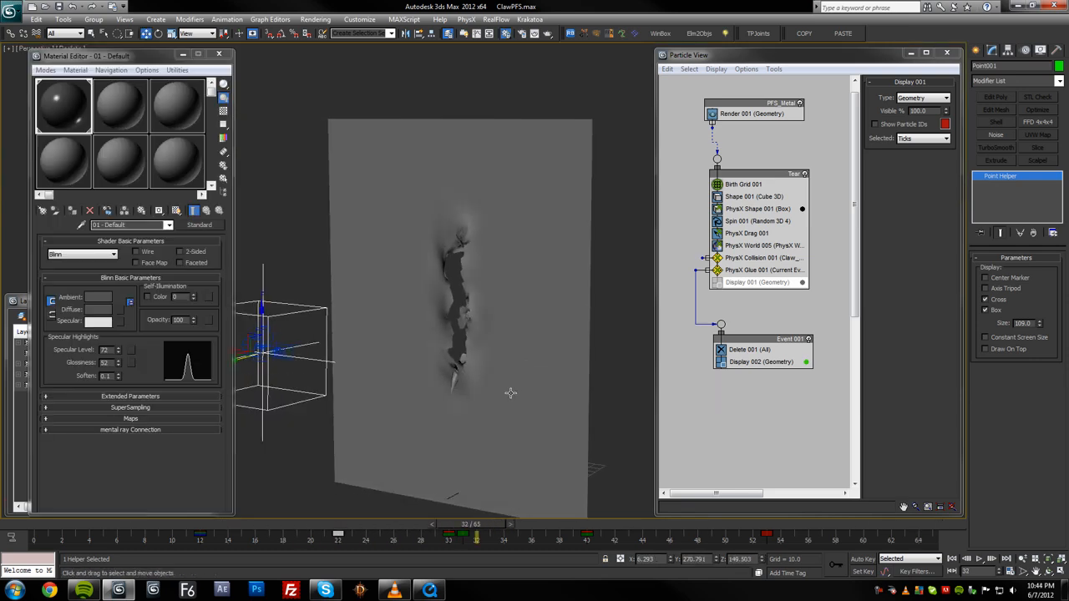
key("F4")
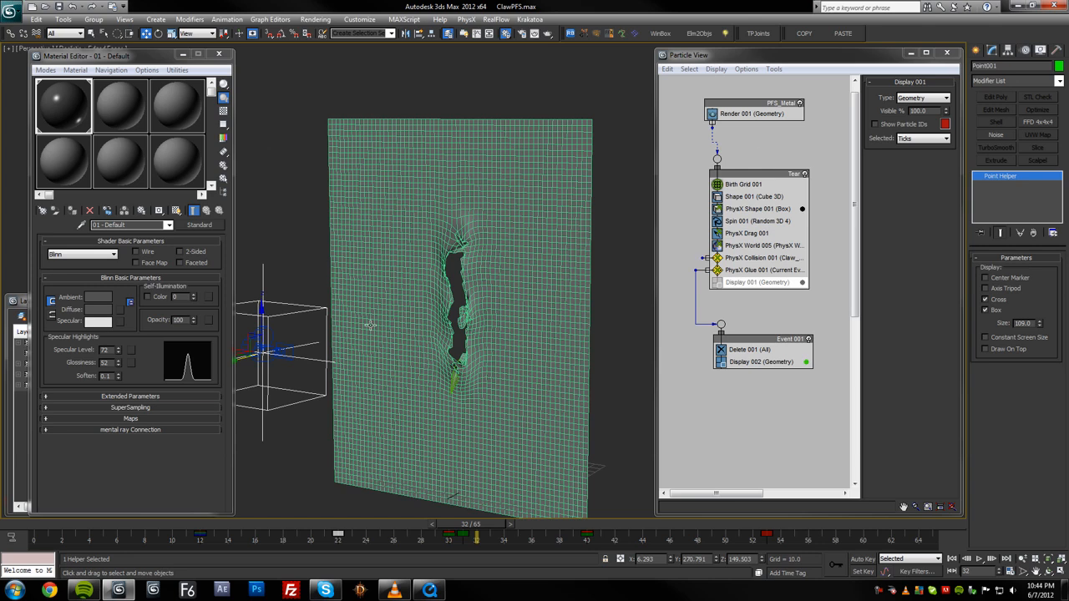
scroll(451, 325, "up", 4)
scroll(453, 324, "down", 3)
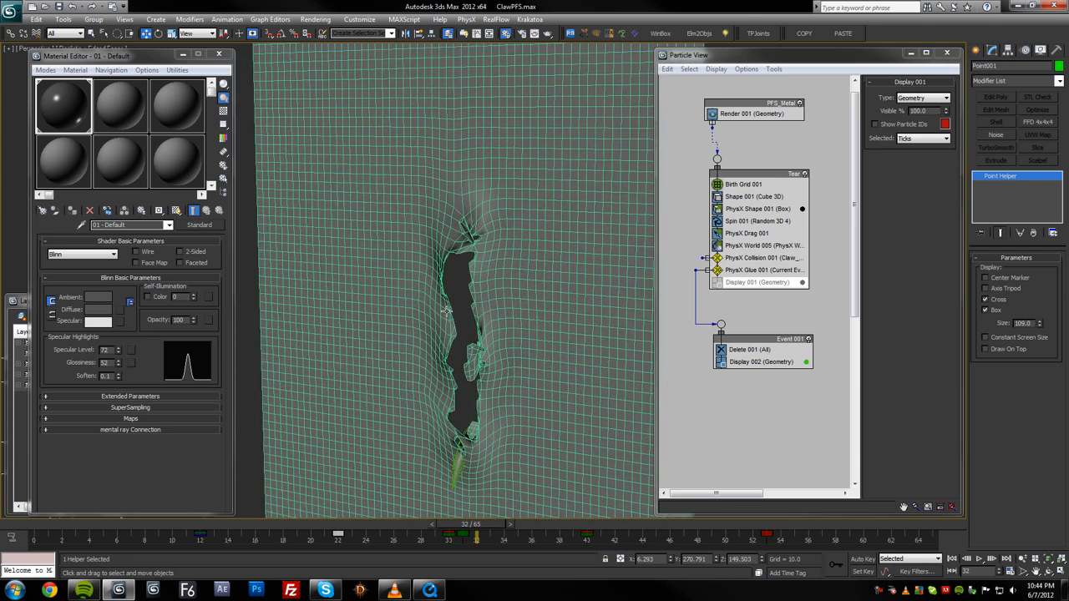
left_click_drag(747, 108, 736, 111)
middle_click_drag(376, 447, 374, 447)
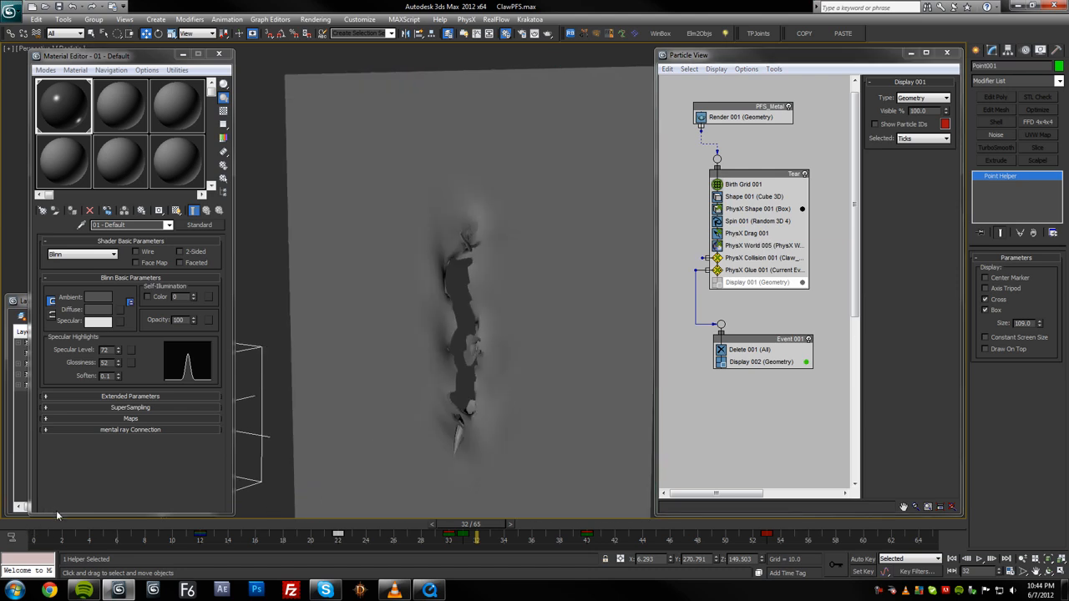
left_click_drag(57, 515, 63, 475)
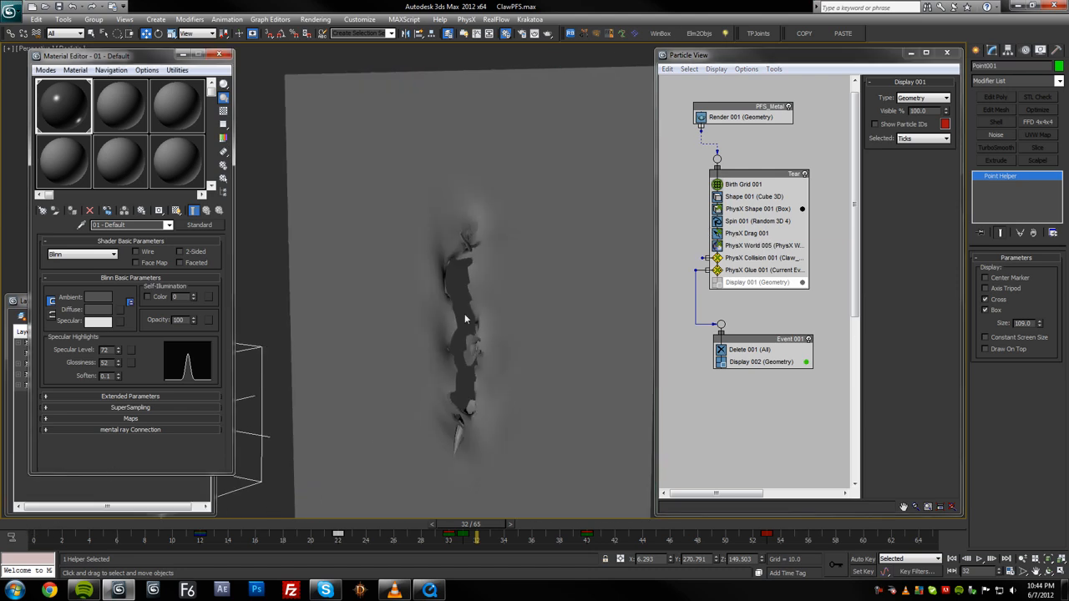
Show edged faces and step the sheet's tear frame by frame from frame 21 to 40
key("F4")
left_click_drag(145, 527, 326, 521)
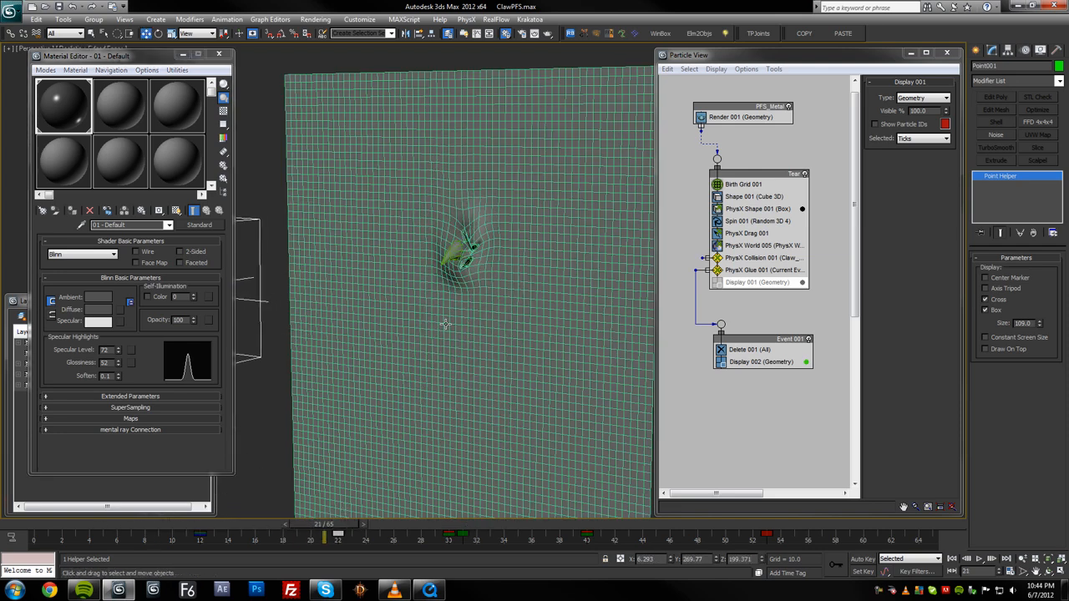
key("period")
key("period")
key("period")
key("period")
key("period")
key("period")
key("period")
key("period")
key("period")
key("period")
key("period")
key("period")
key("period")
key("period")
key("period")
key("period")
key("period")
key("period")
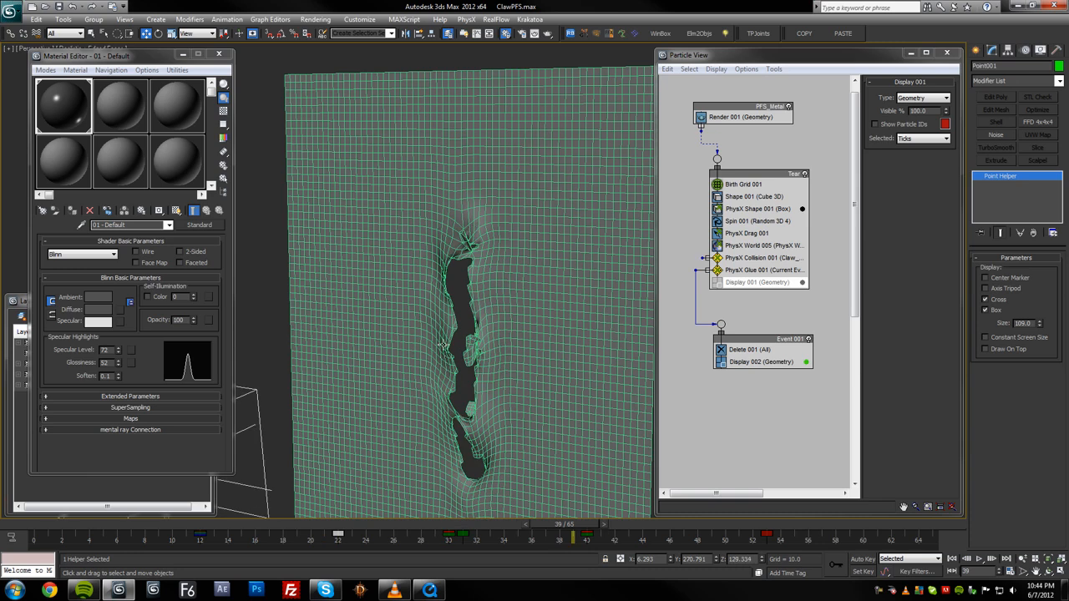
middle_click_drag(443, 375, 445, 320)
key("period")
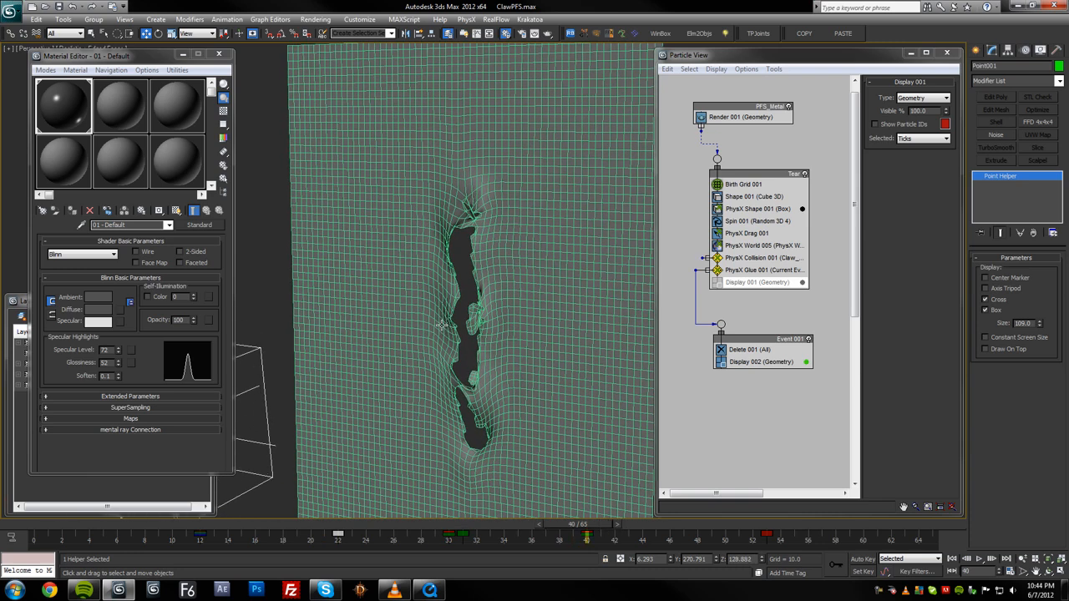
Close the Material Editor and scrub the sheet's tear from the start to frame 32
left_click_drag(157, 58, 182, 67)
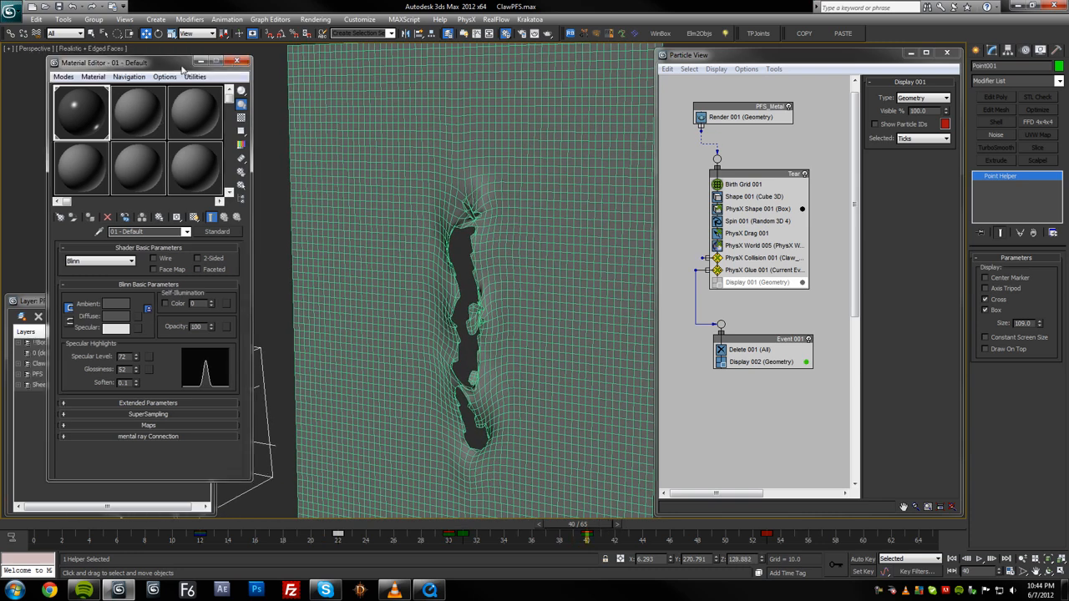
left_click(236, 62)
middle_click_drag(328, 297, 324, 290)
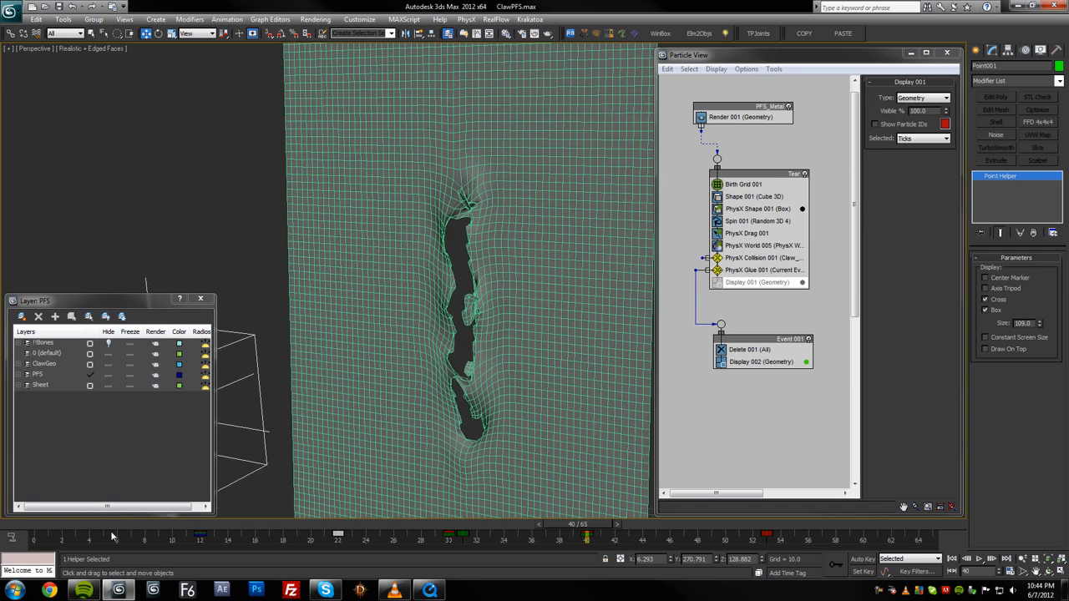
middle_click_drag(561, 373, 481, 371)
left_click_drag(50, 533, 468, 492)
key("w")
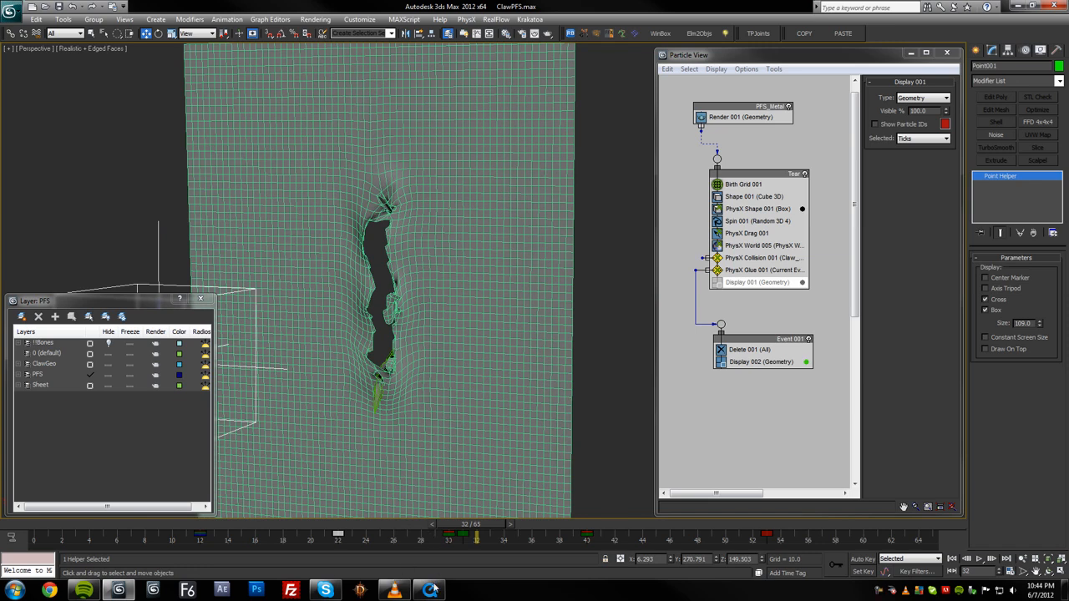
mouse_move(428, 591)
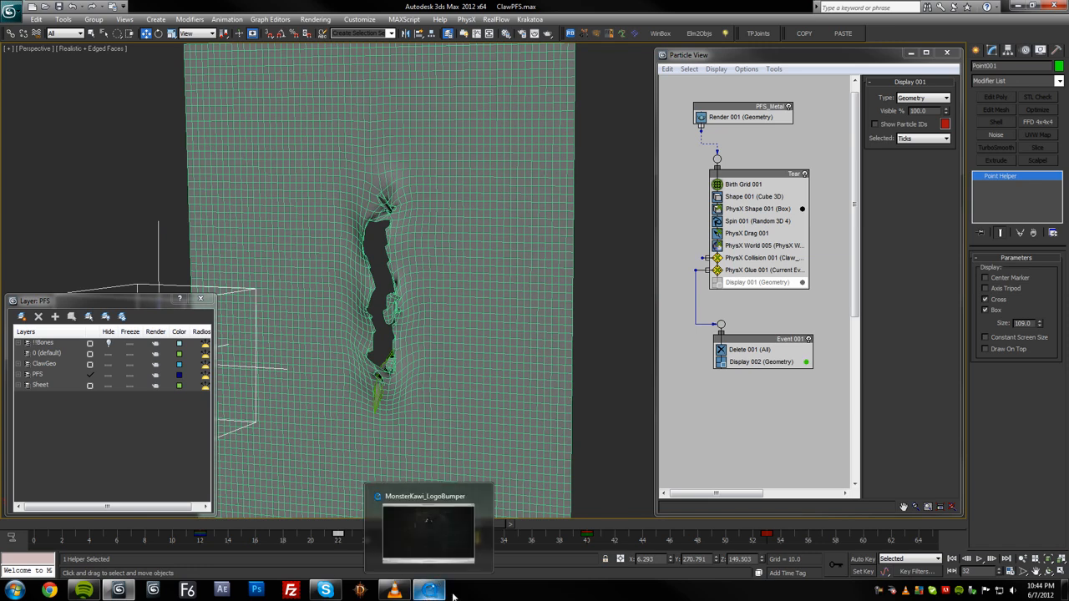